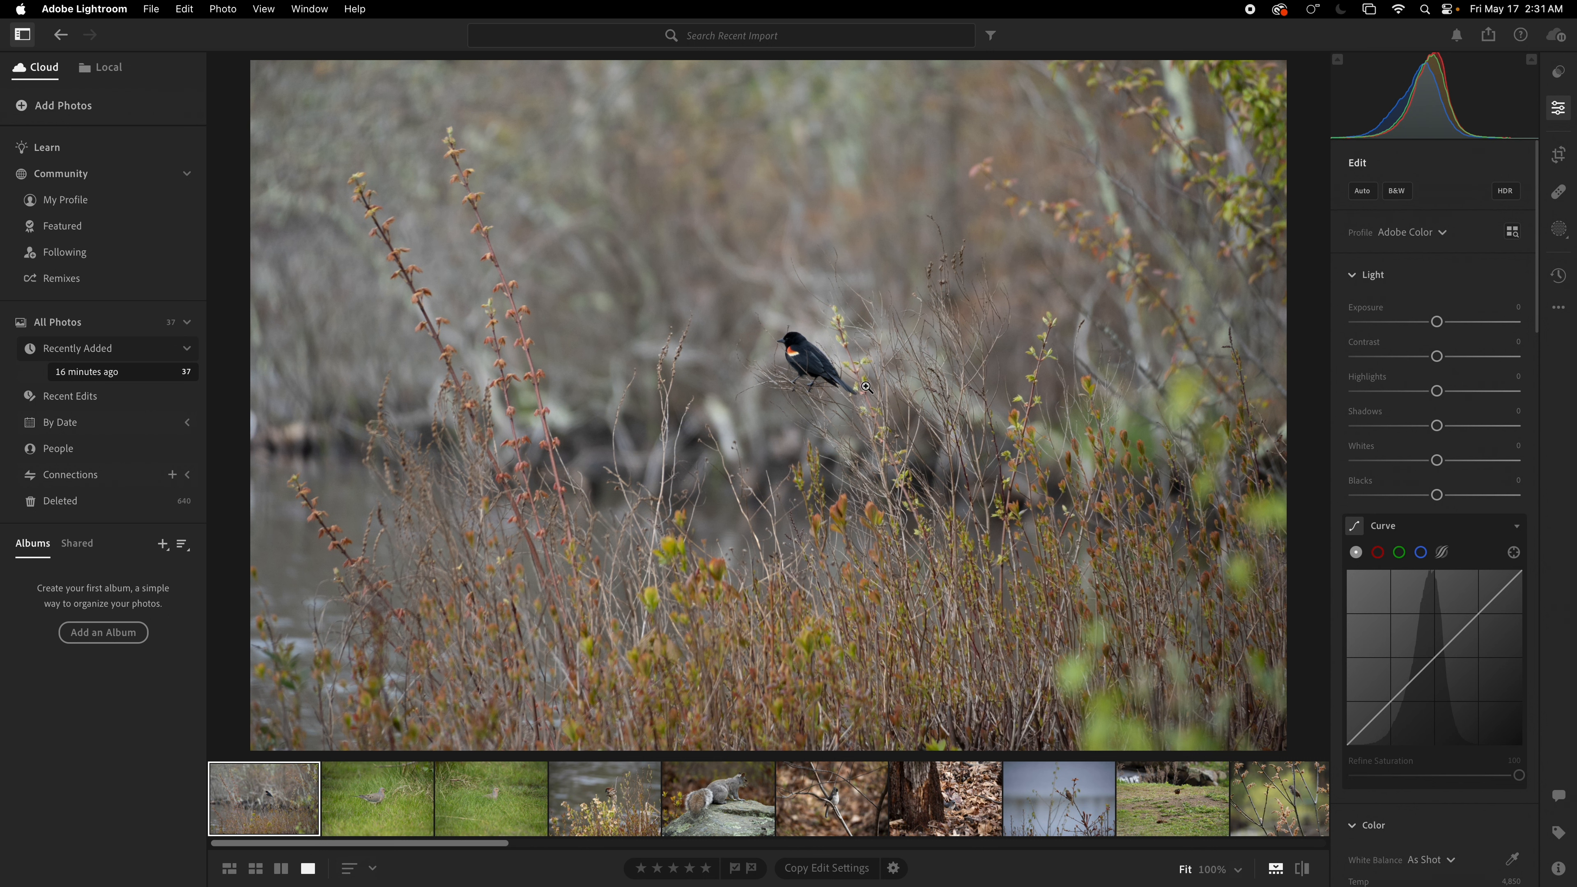
Step: Apply Auto tone adjustments to the red-winged blackbird photo
click(801, 352)
click(801, 353)
click(1360, 192)
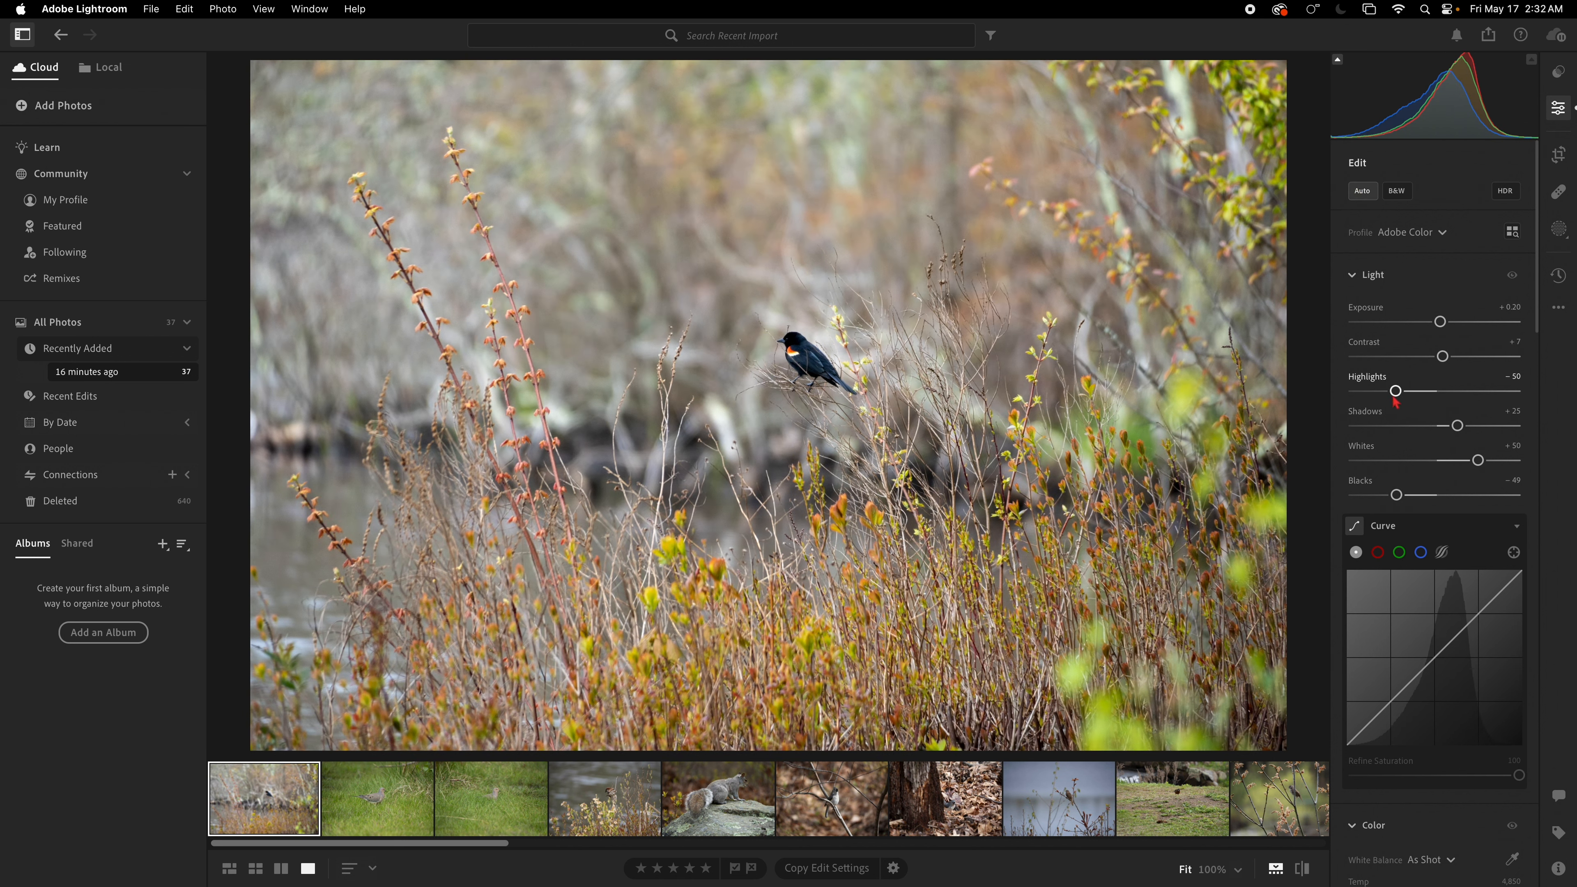
mouse_move(1396, 402)
mouse_down()
mouse_move(1465, 398)
mouse_move(1376, 395)
mouse_move(1402, 395)
mouse_up()
key(super+z)
Step: Crop the blackbird photo to a tighter frame around the bird
click(1560, 156)
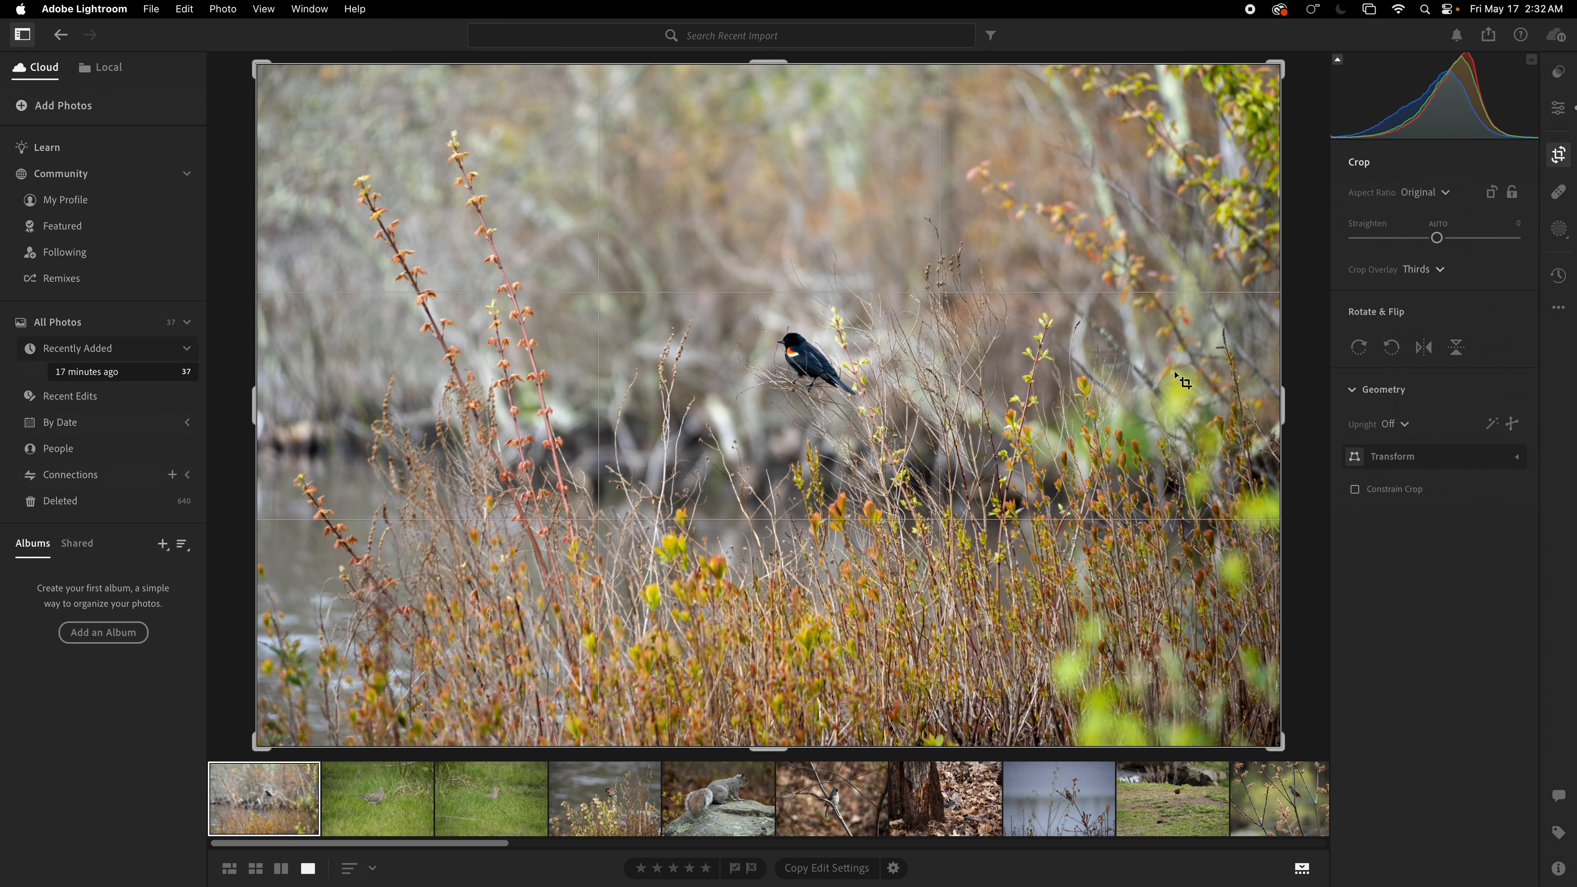
drag(257, 63, 415, 132)
drag(815, 389, 950, 484)
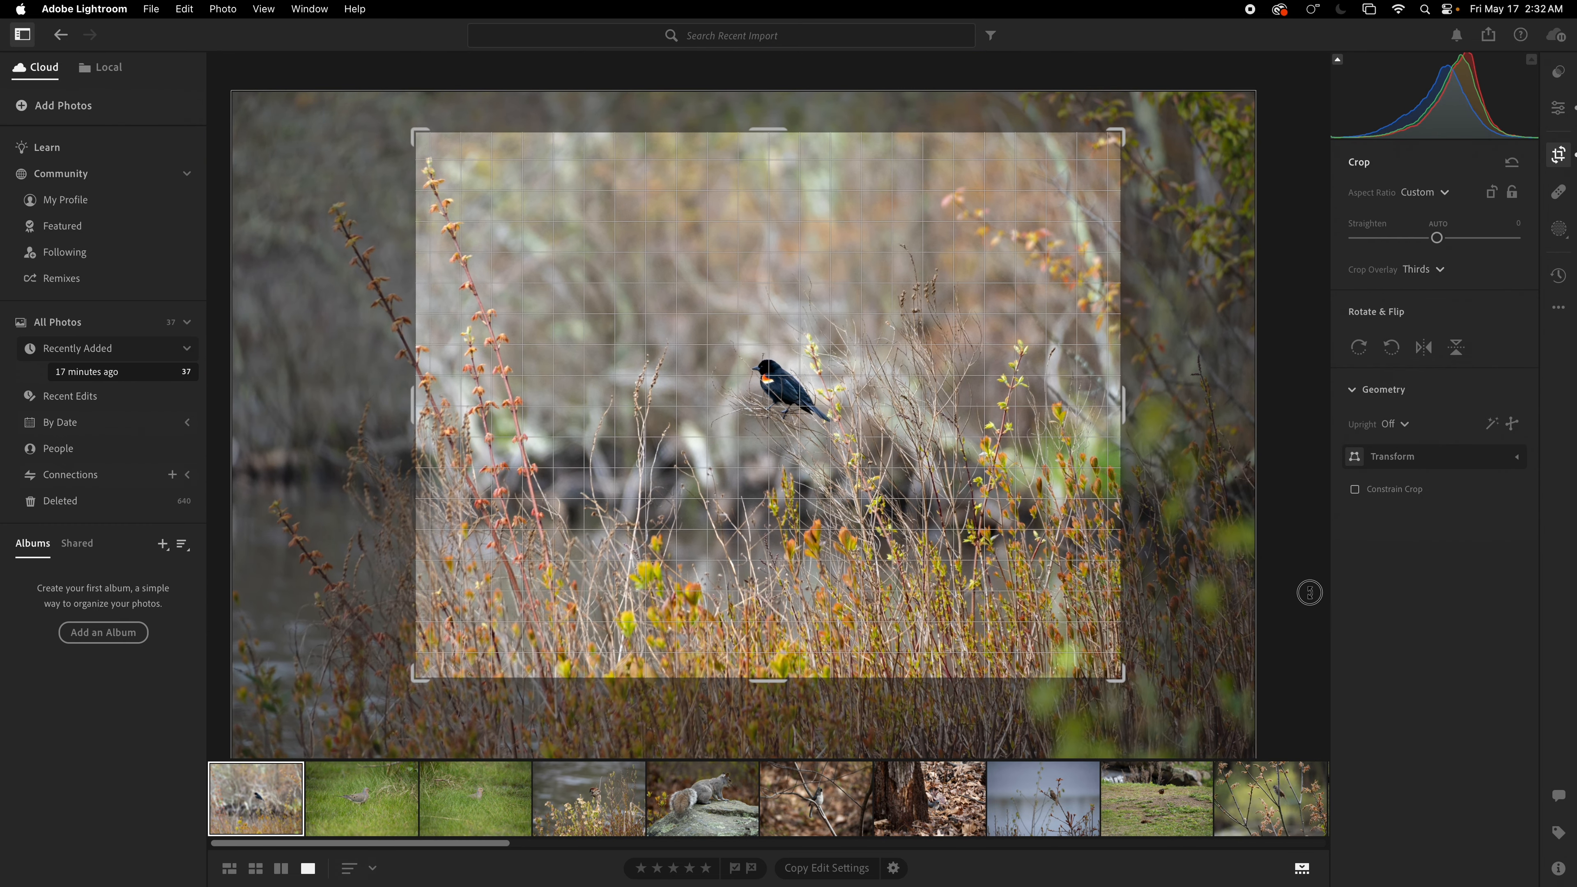
key(Return)
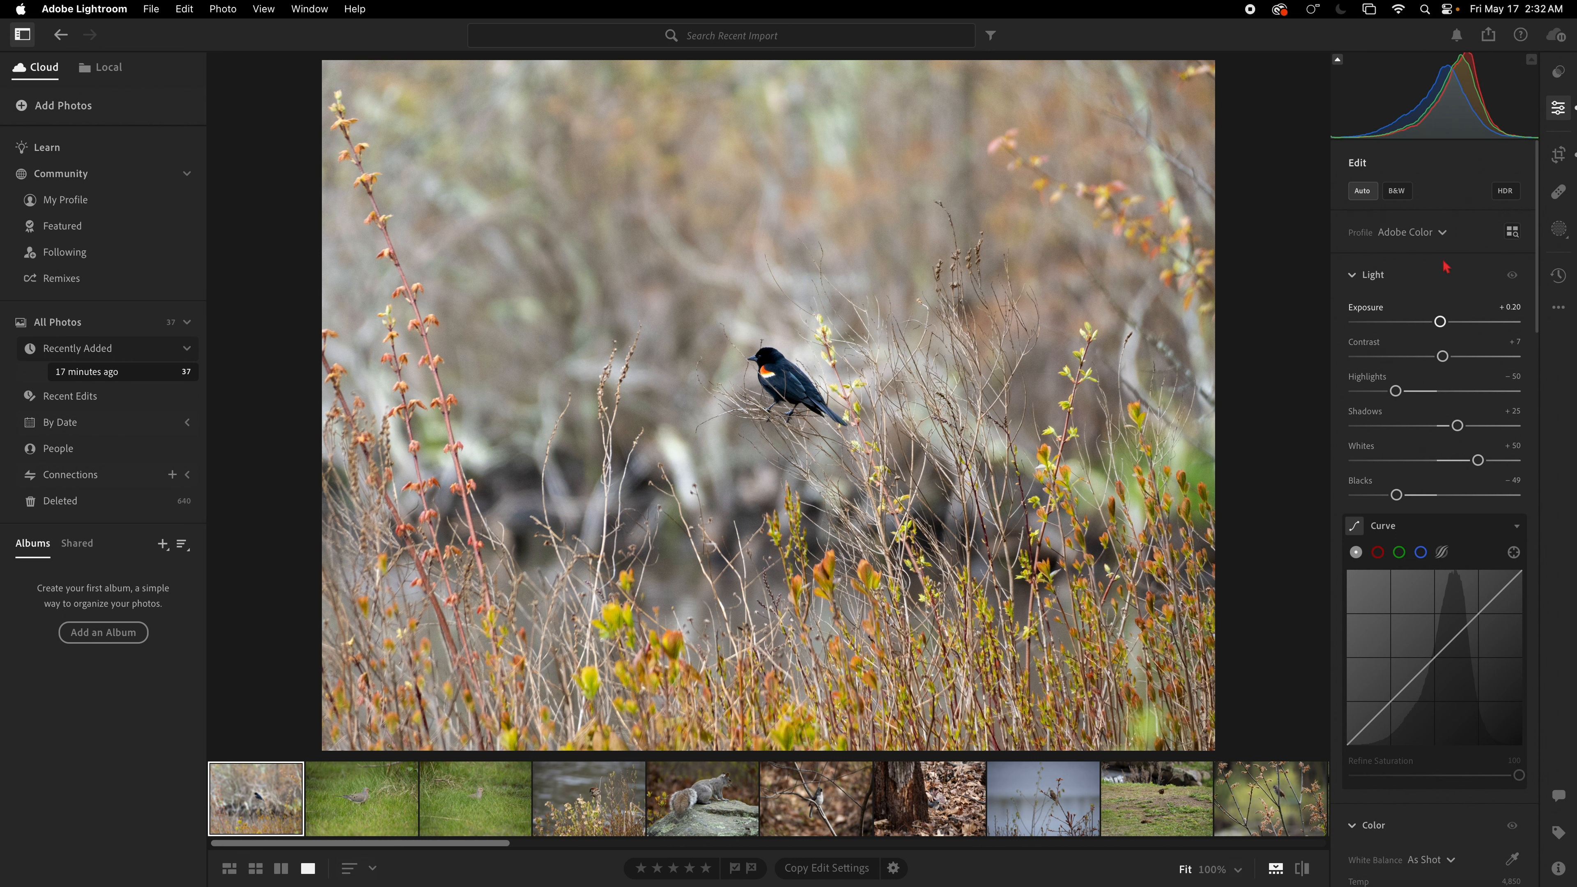
Step: Tighten the blackbird crop further, shrinking the frame and centring the bird
click(1559, 155)
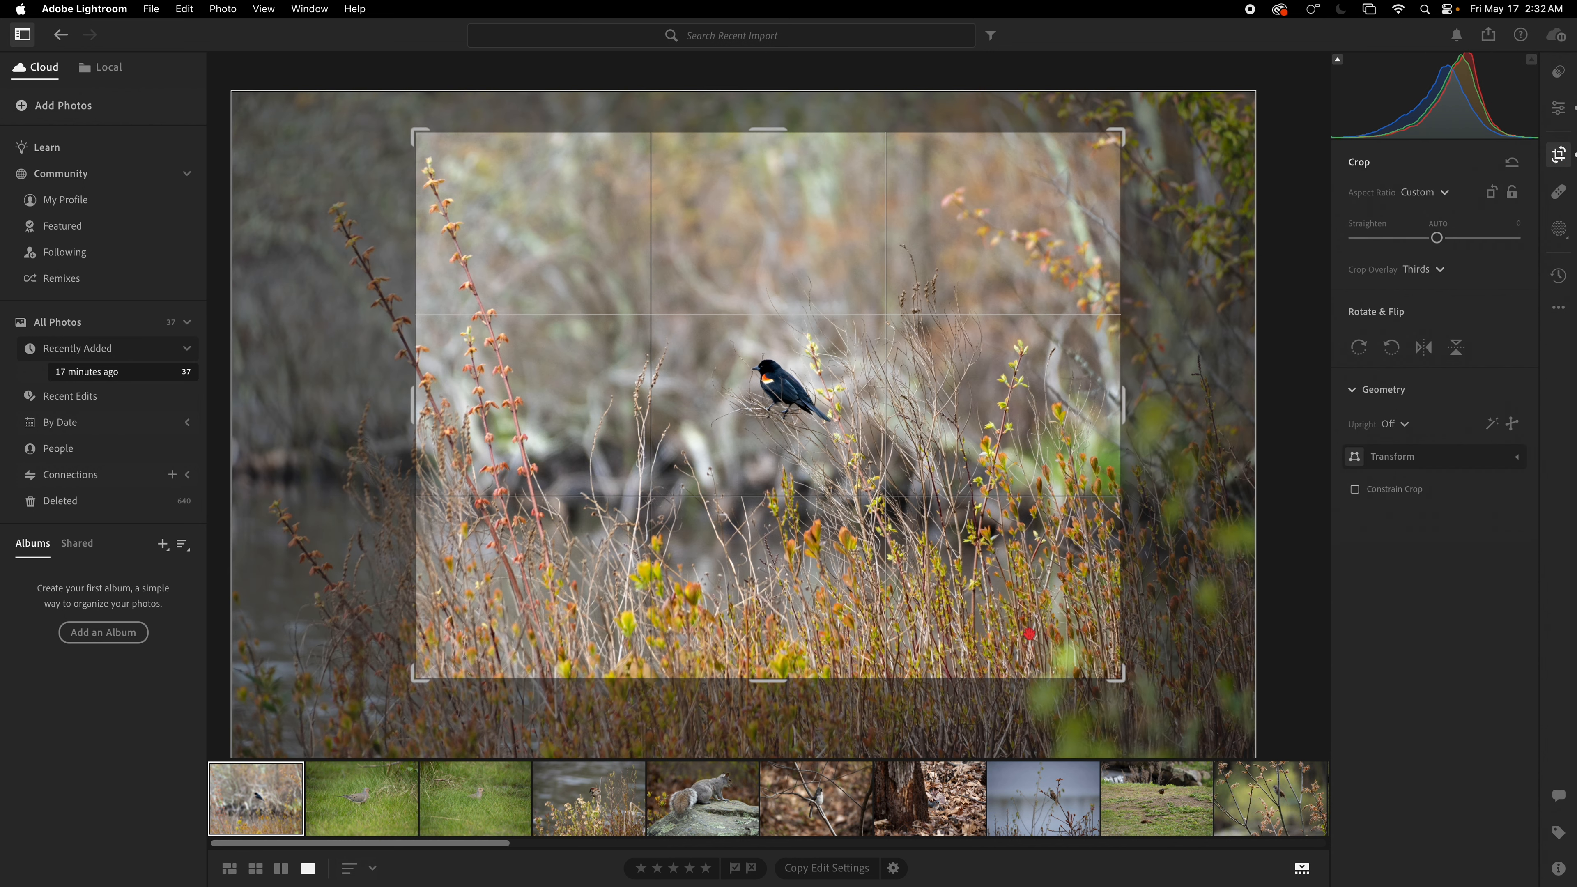
drag(1122, 679, 1023, 616)
drag(789, 444, 657, 410)
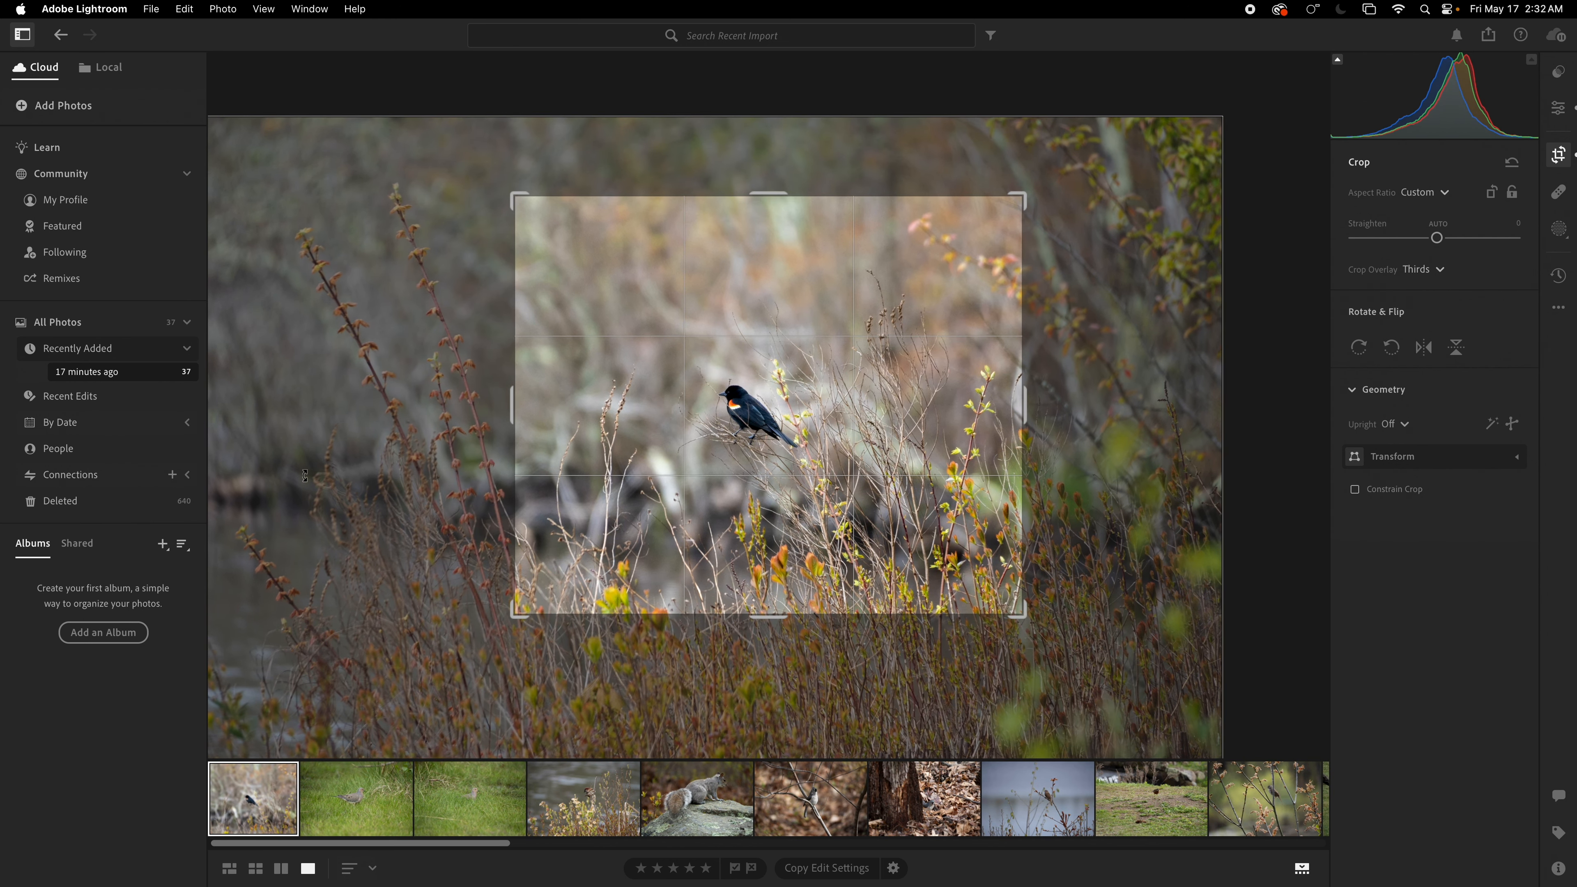
key(Return)
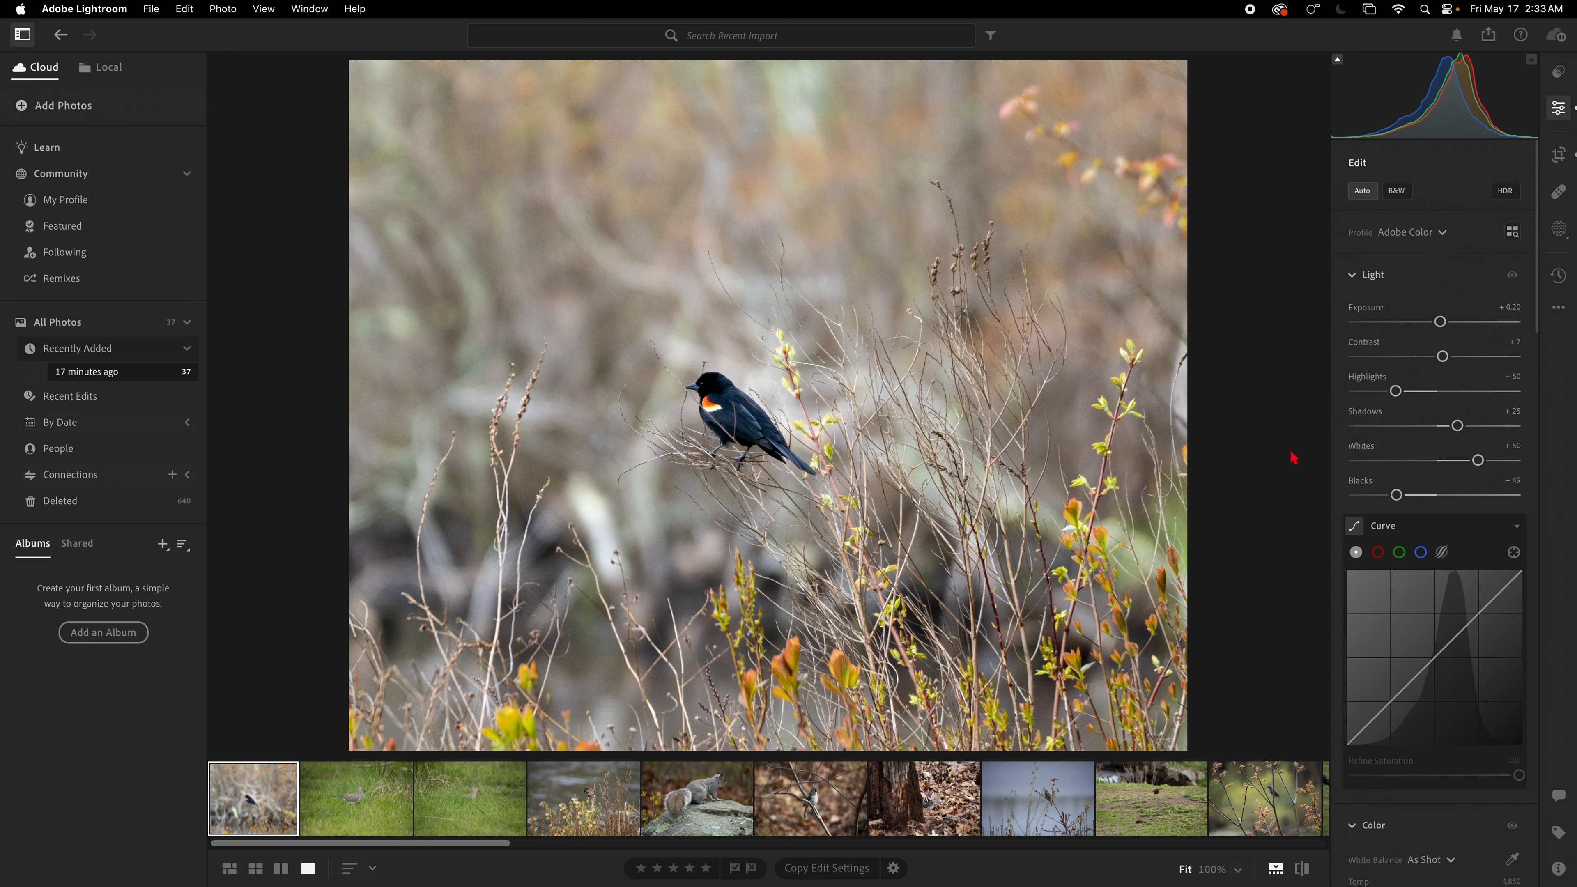
Step: Shift the crop position so the bird sits right of centre
click(1559, 154)
drag(821, 468, 874, 496)
click(1308, 483)
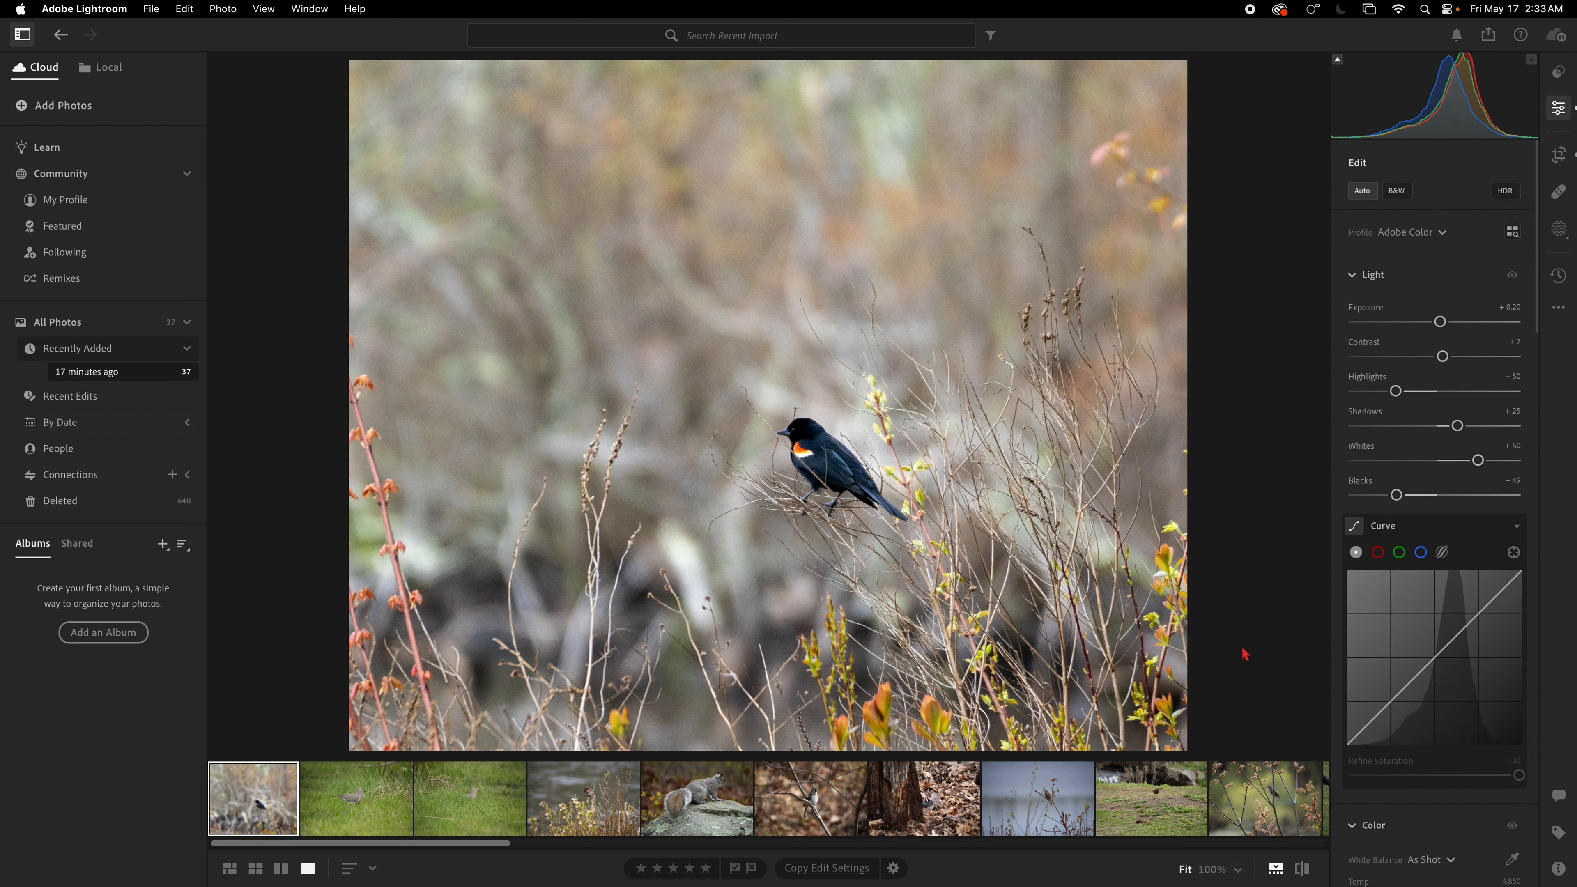
Step: View the photo's info details, then return to the edit adjustments
click(1555, 873)
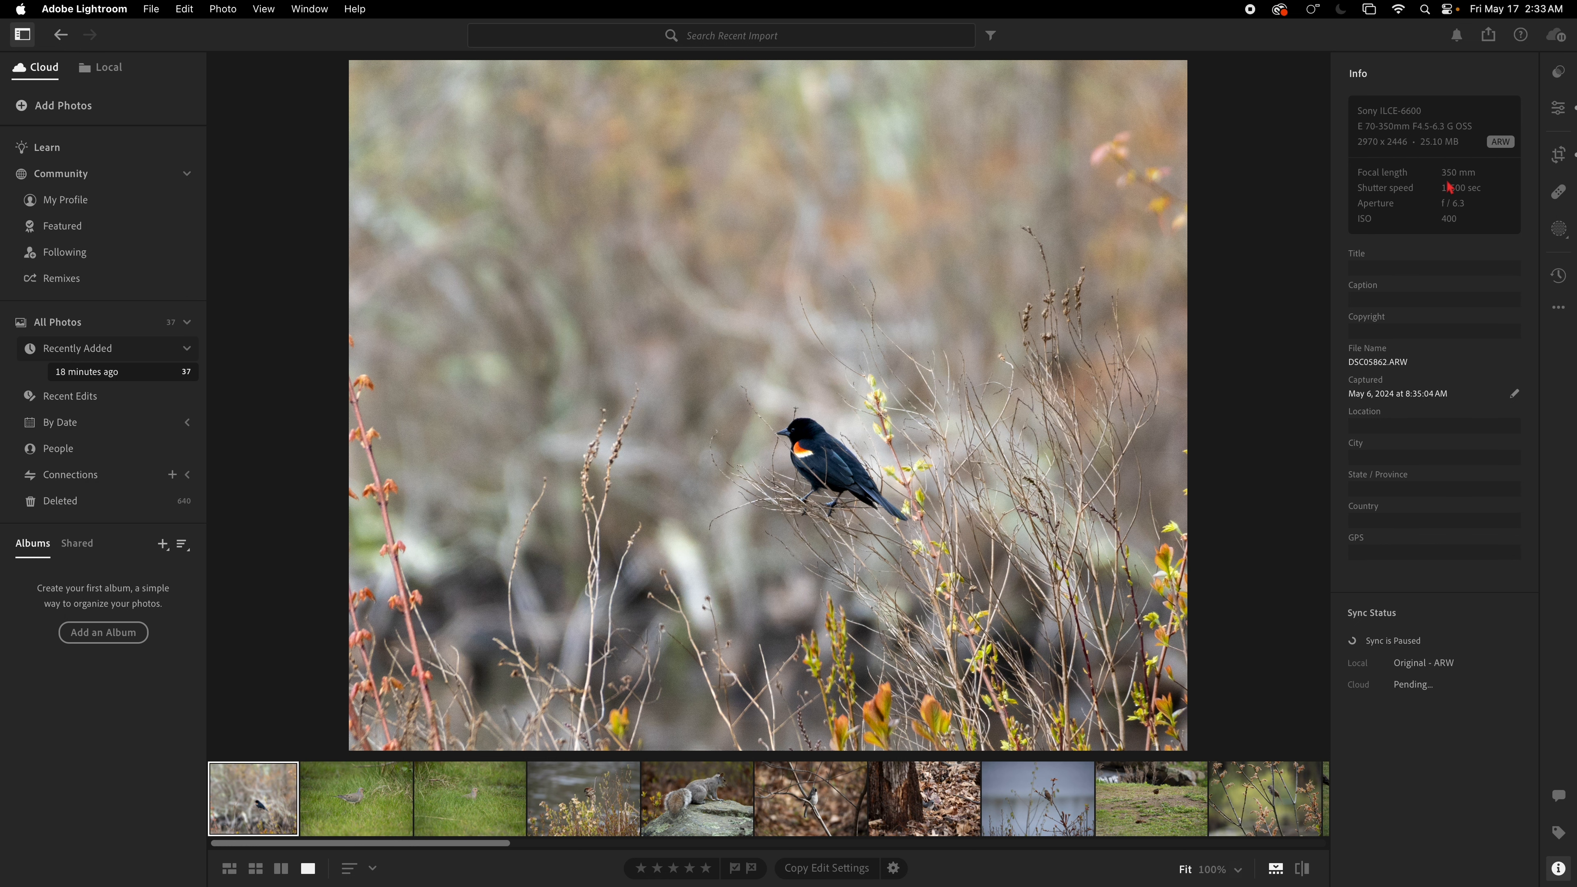
click(1559, 870)
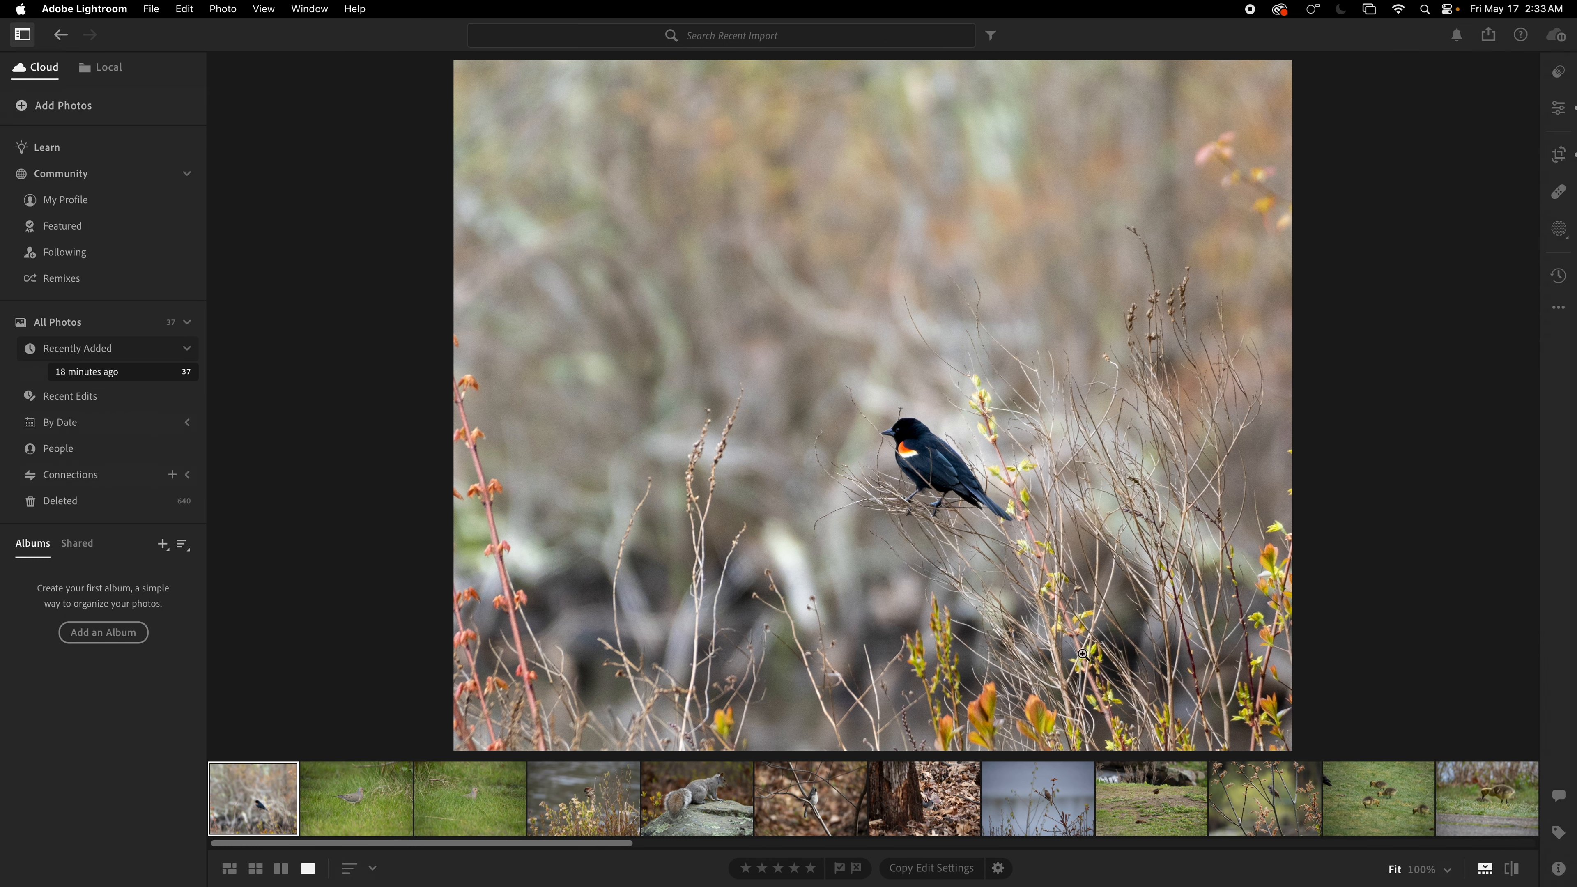
click(1562, 106)
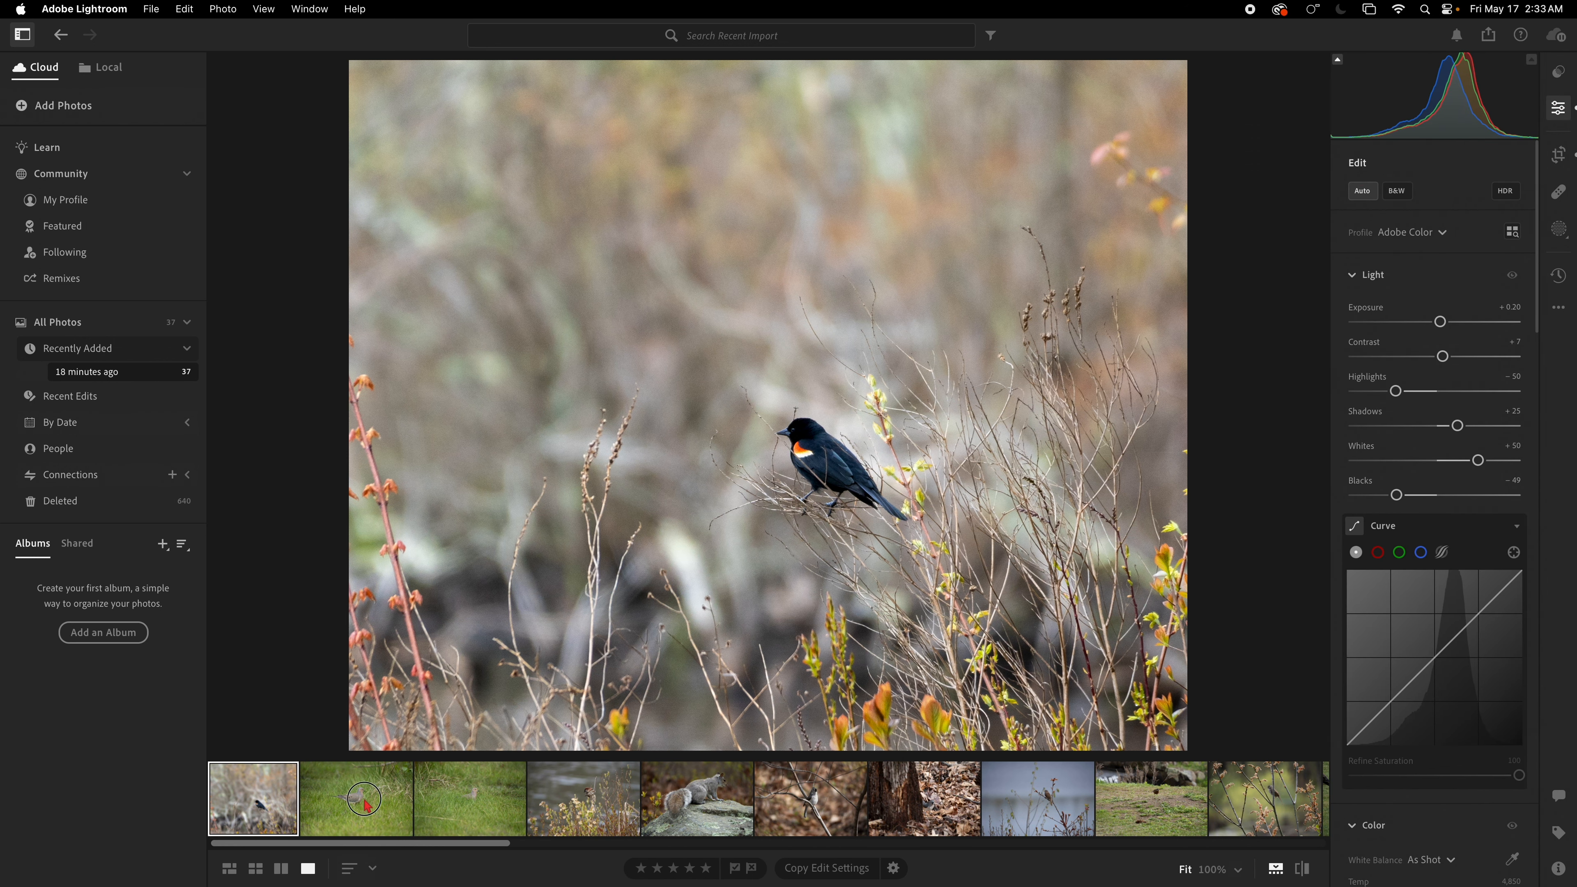
Step: Compare the two mourning dove photos, zooming in to check the bird's sharpness
click(360, 786)
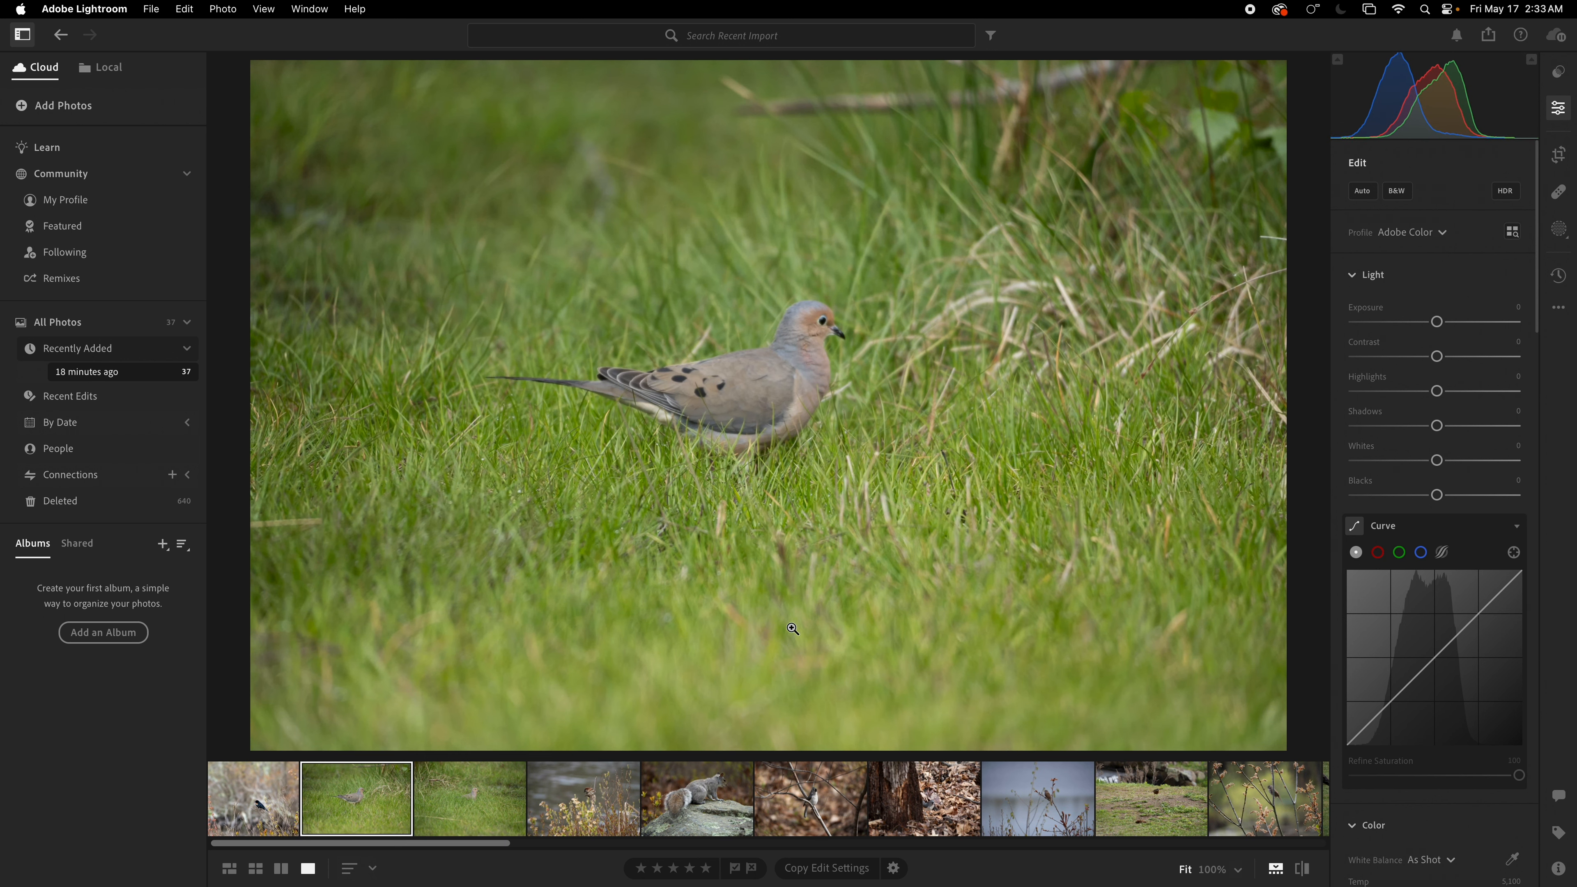
click(473, 805)
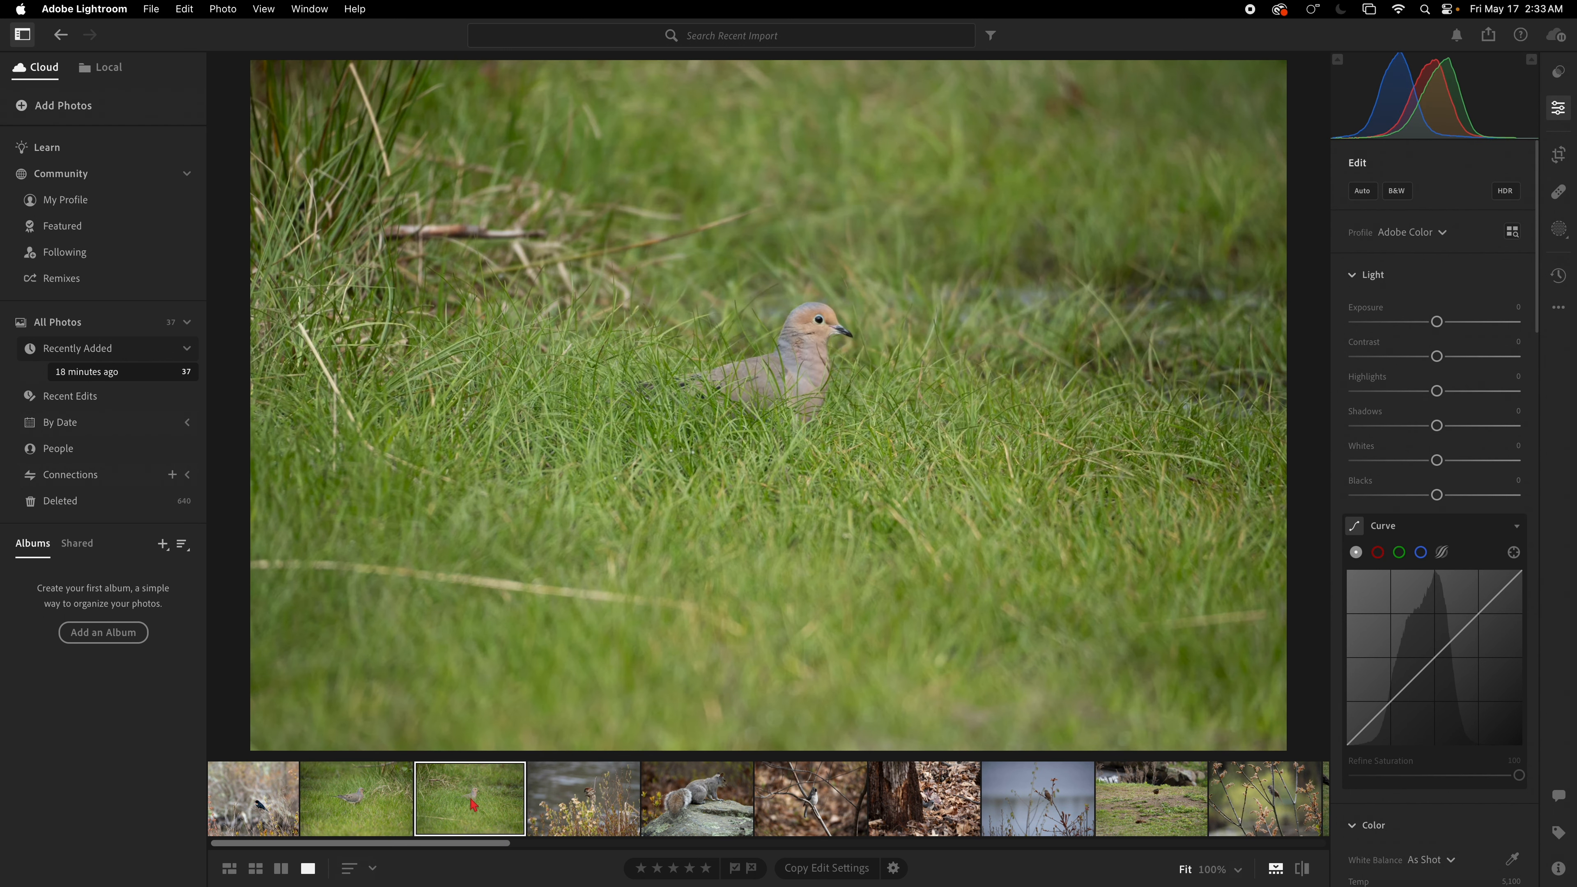
click(411, 806)
click(449, 804)
click(815, 331)
drag(812, 578, 813, 424)
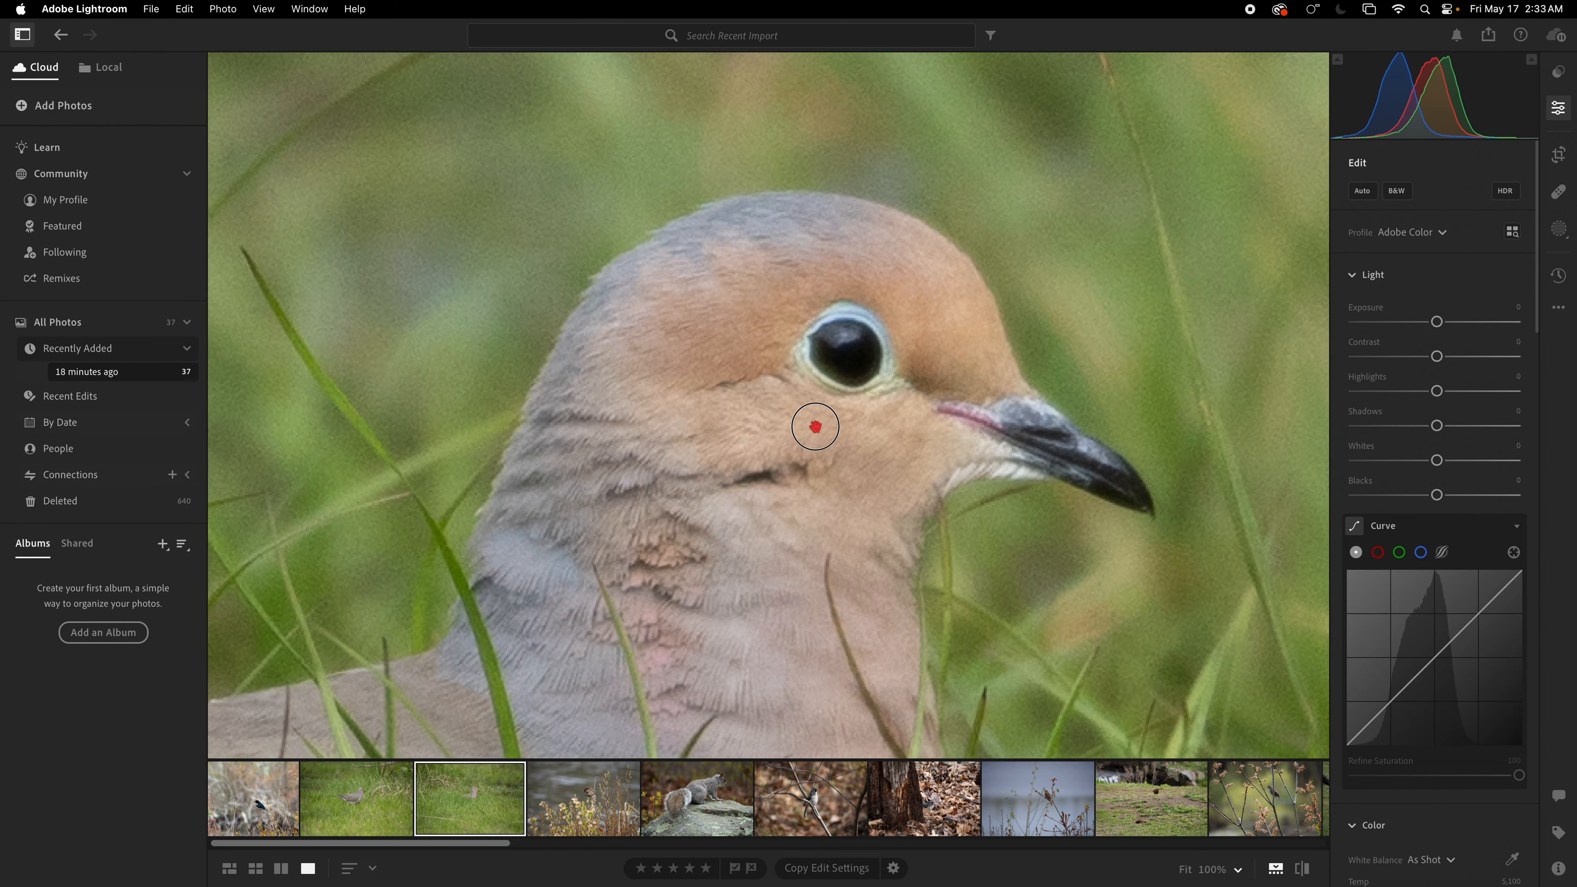
click(852, 425)
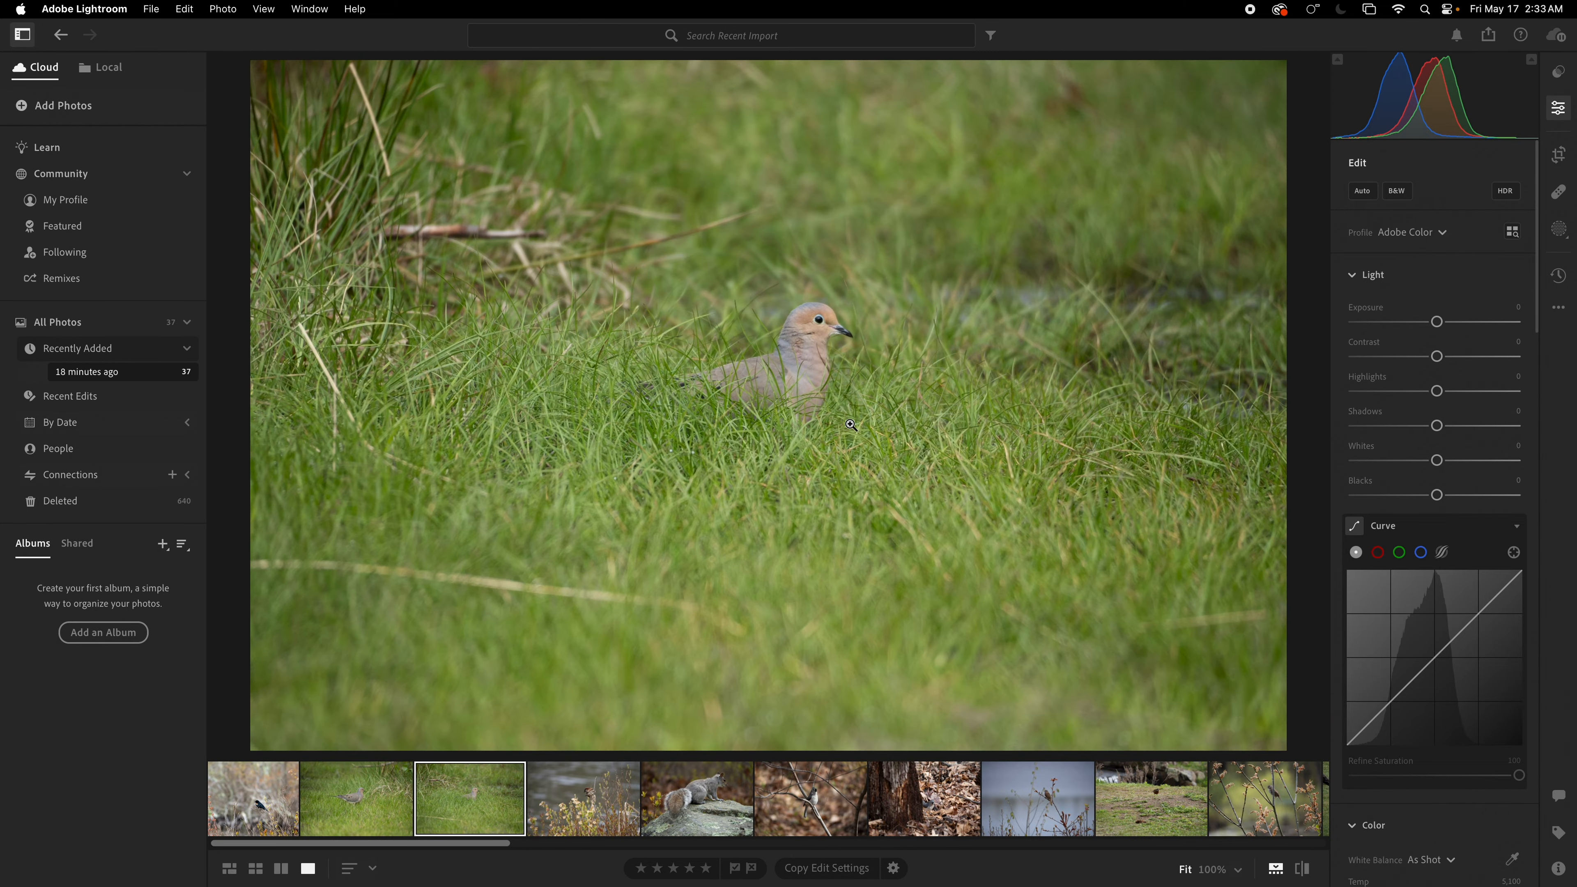
click(357, 826)
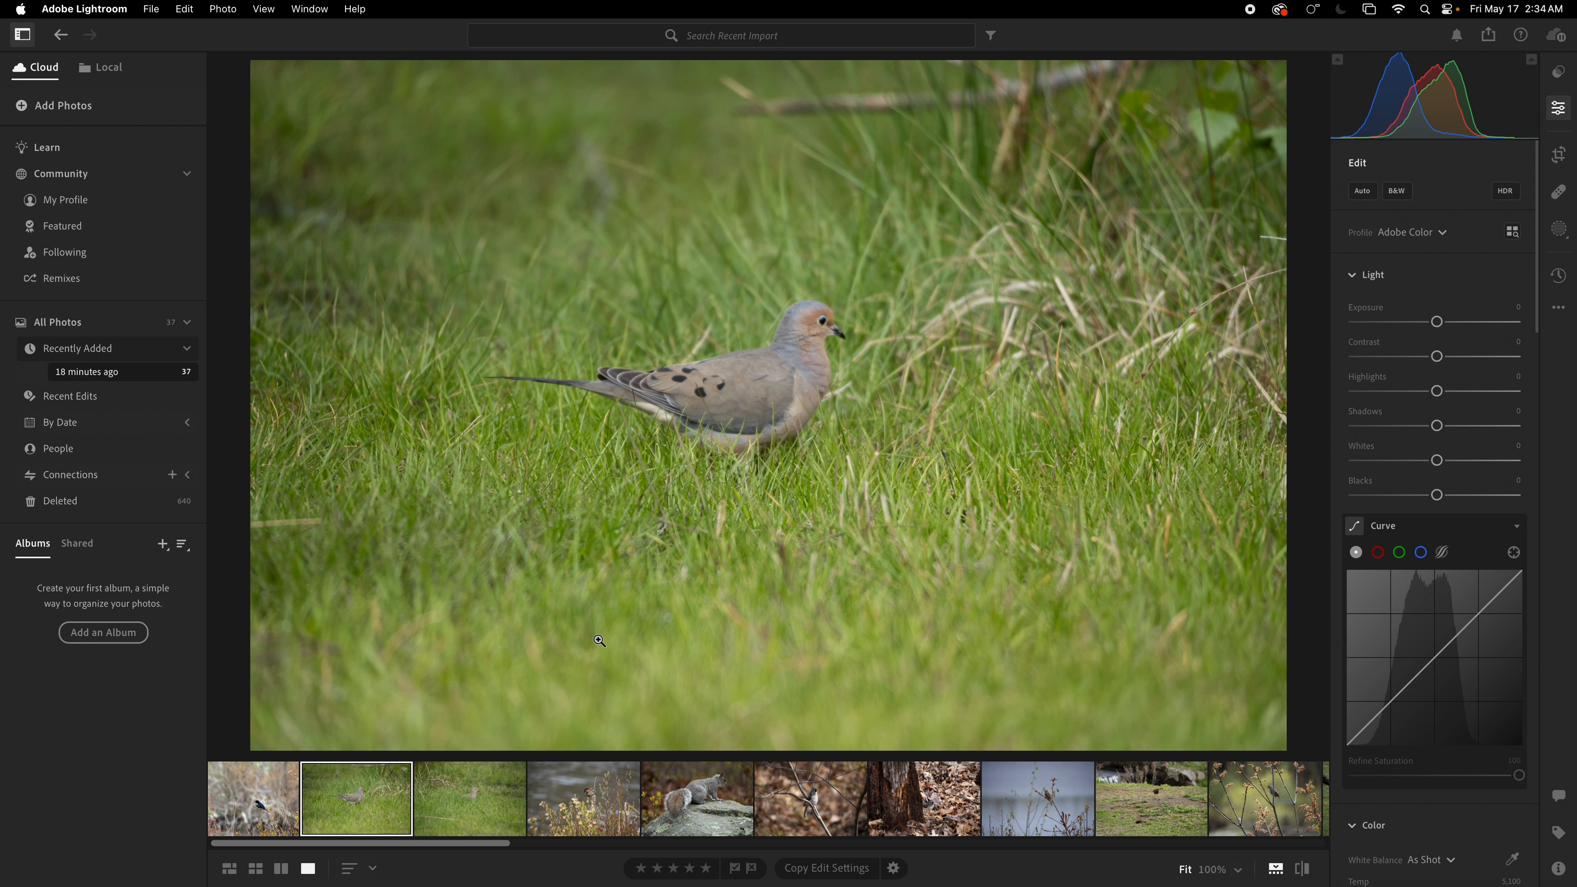
click(457, 821)
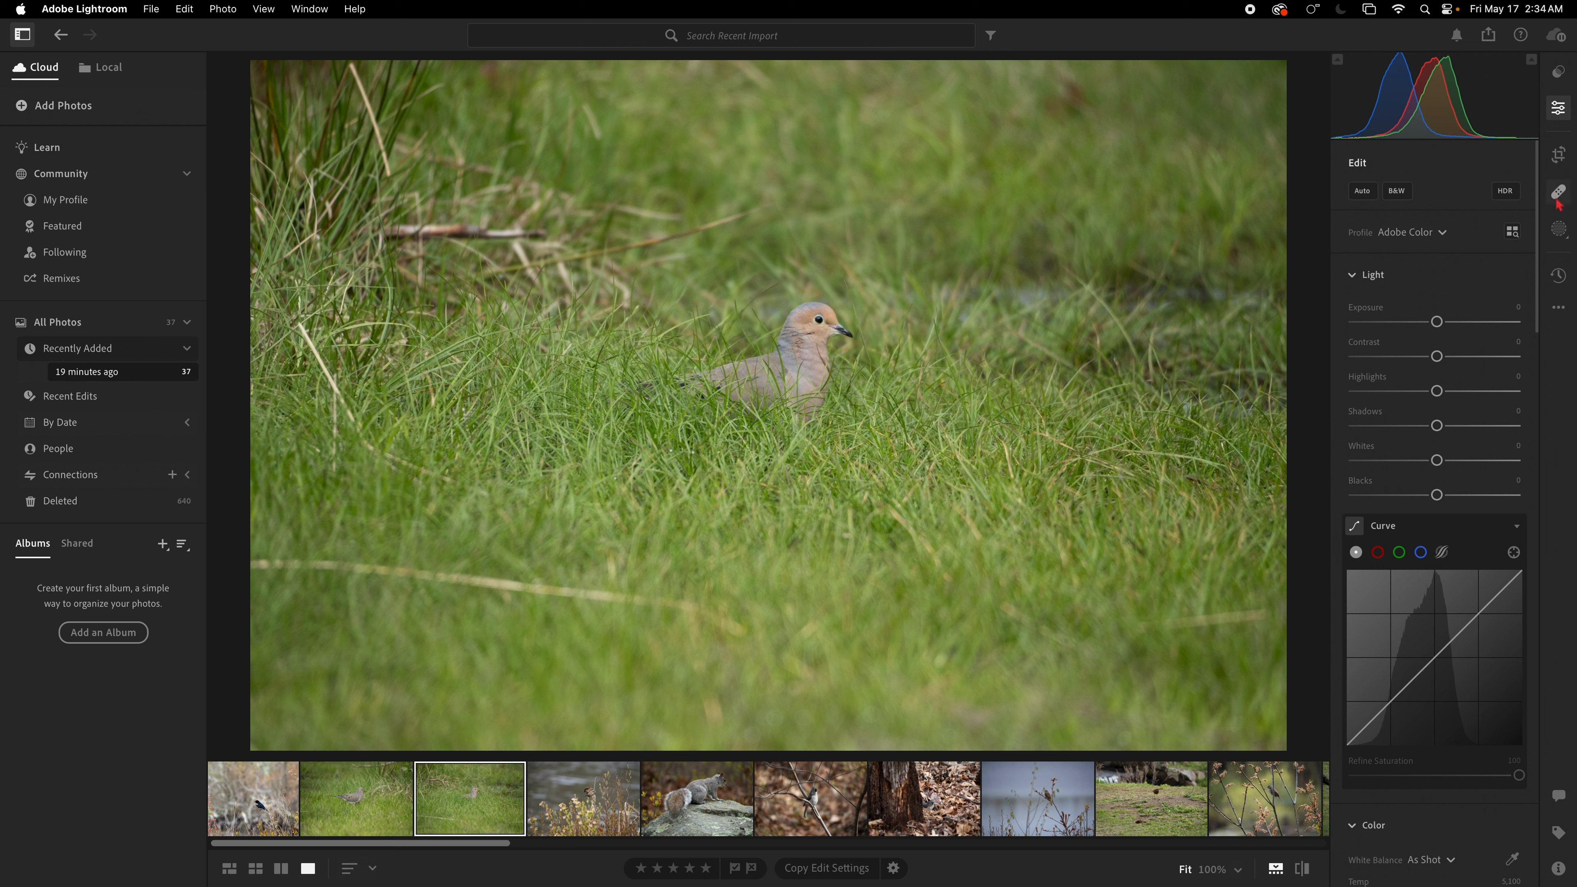
Step: Crop the second mourning dove photo to a tighter frame around the bird
click(1559, 869)
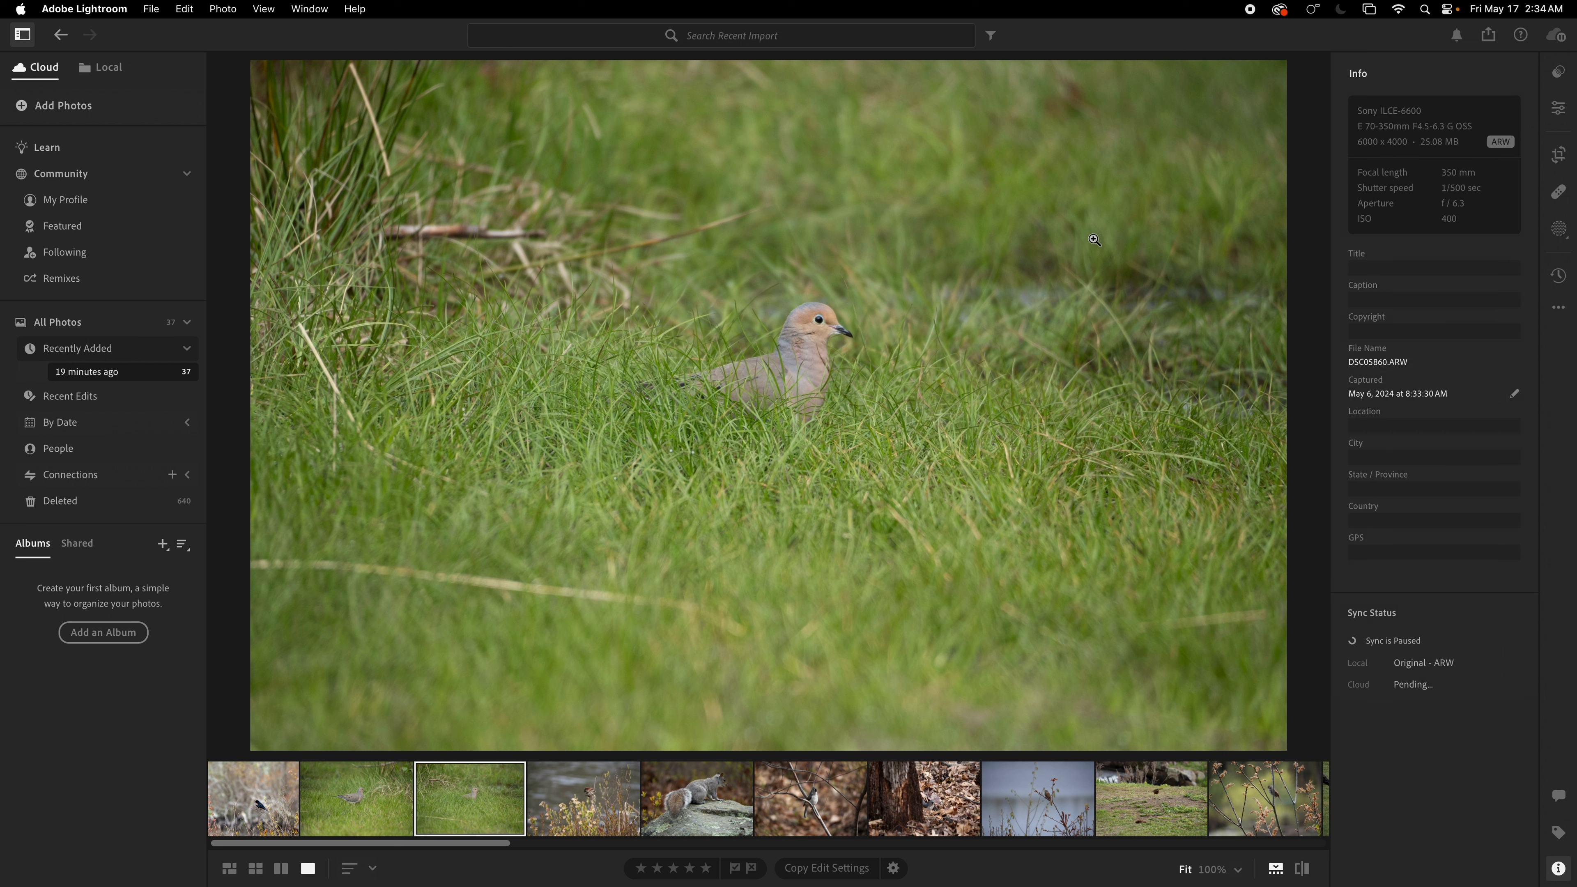
click(1559, 154)
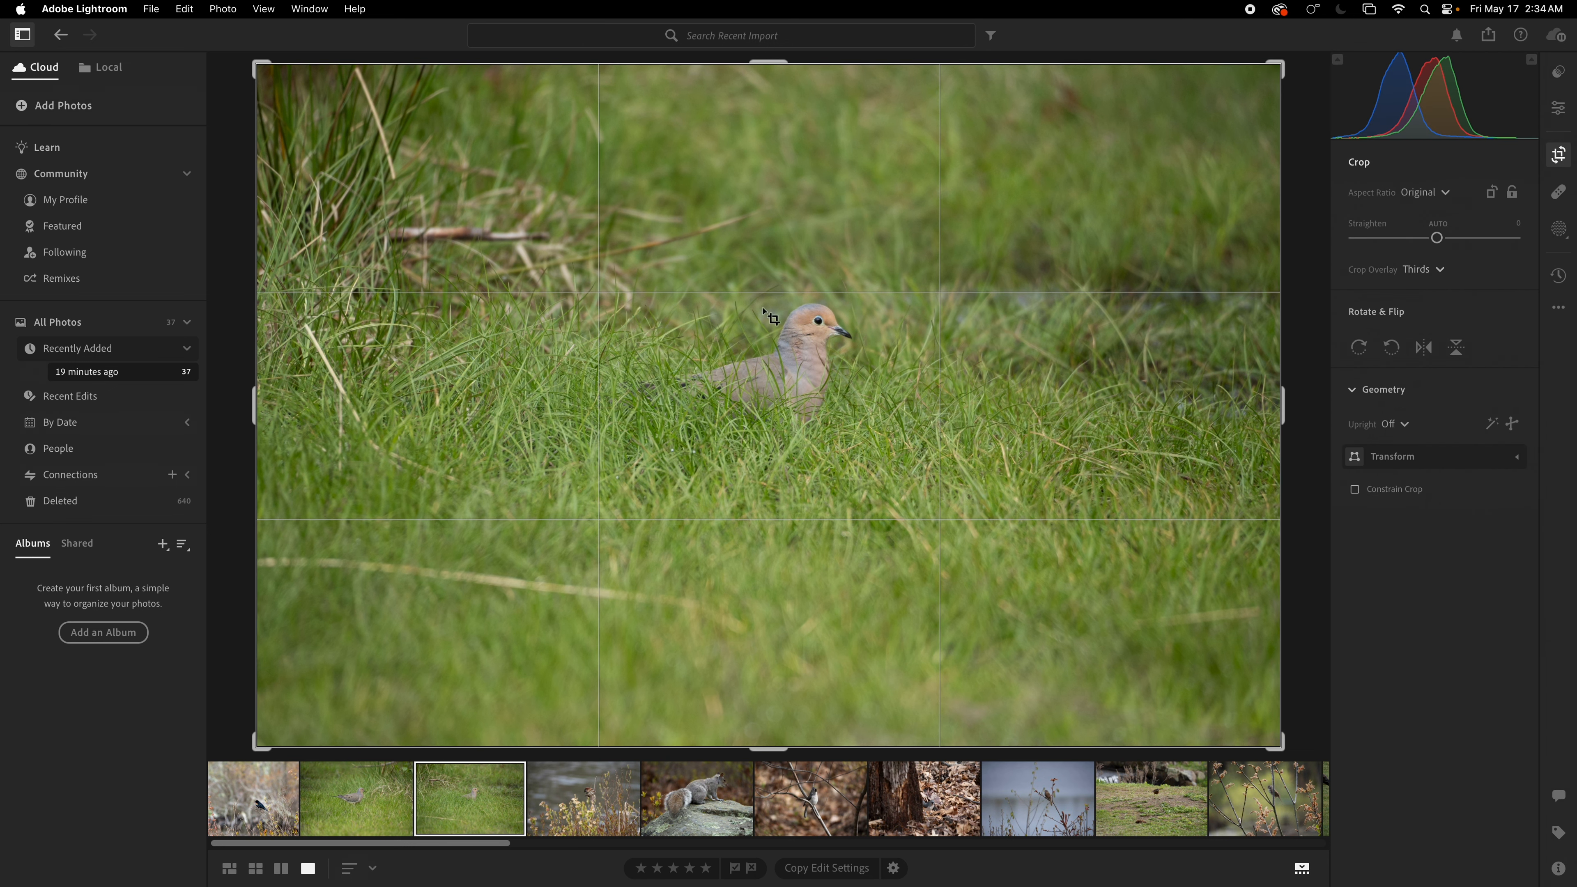
drag(272, 83, 401, 123)
drag(600, 341, 706, 446)
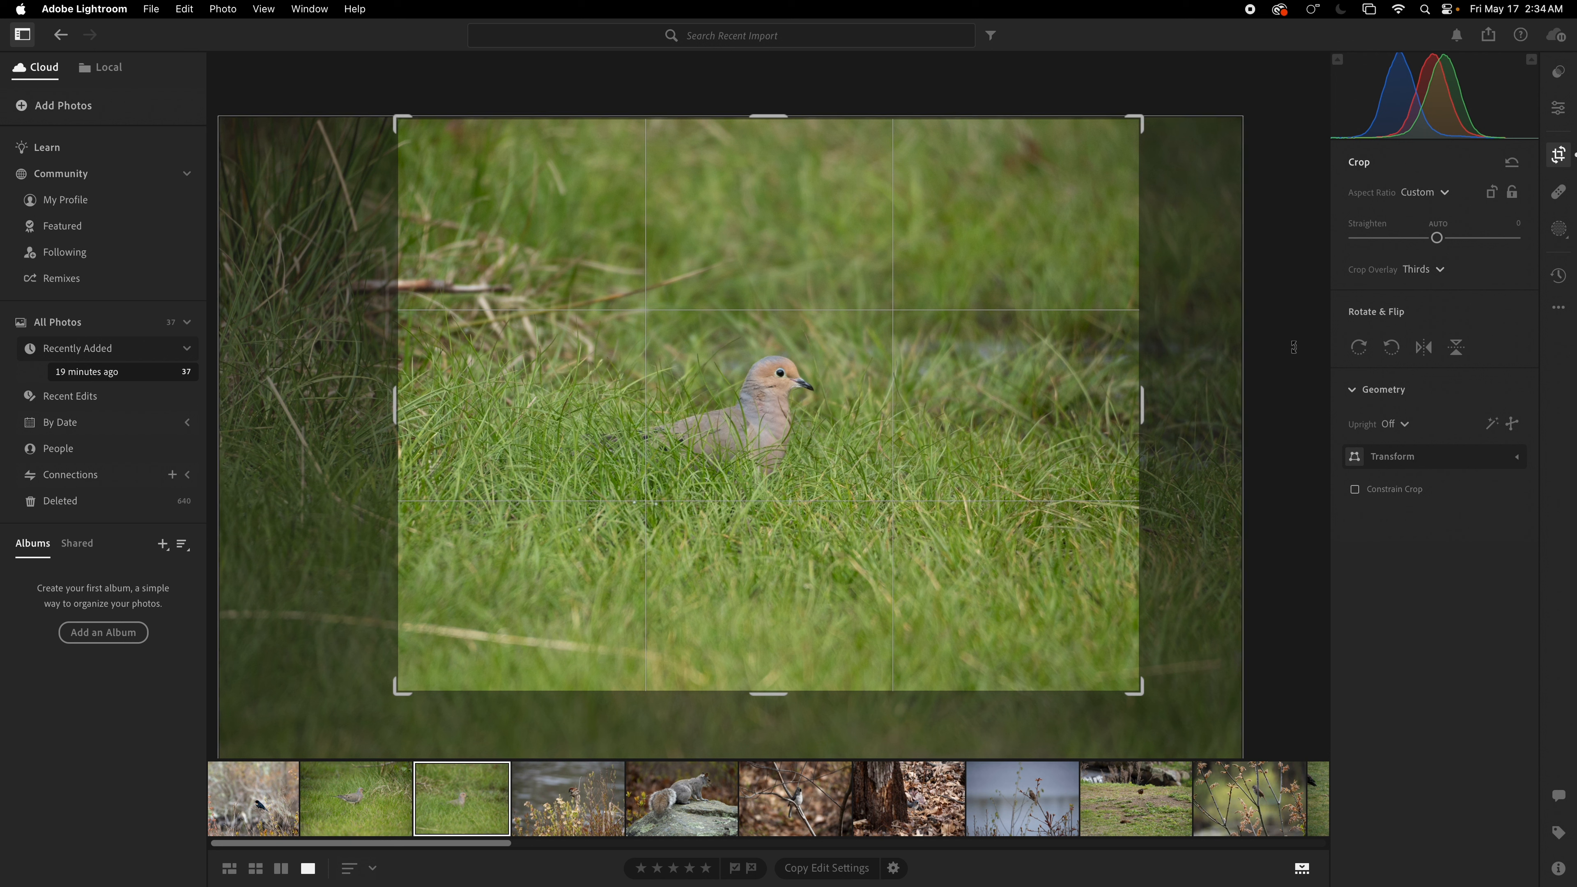
drag(900, 461, 883, 461)
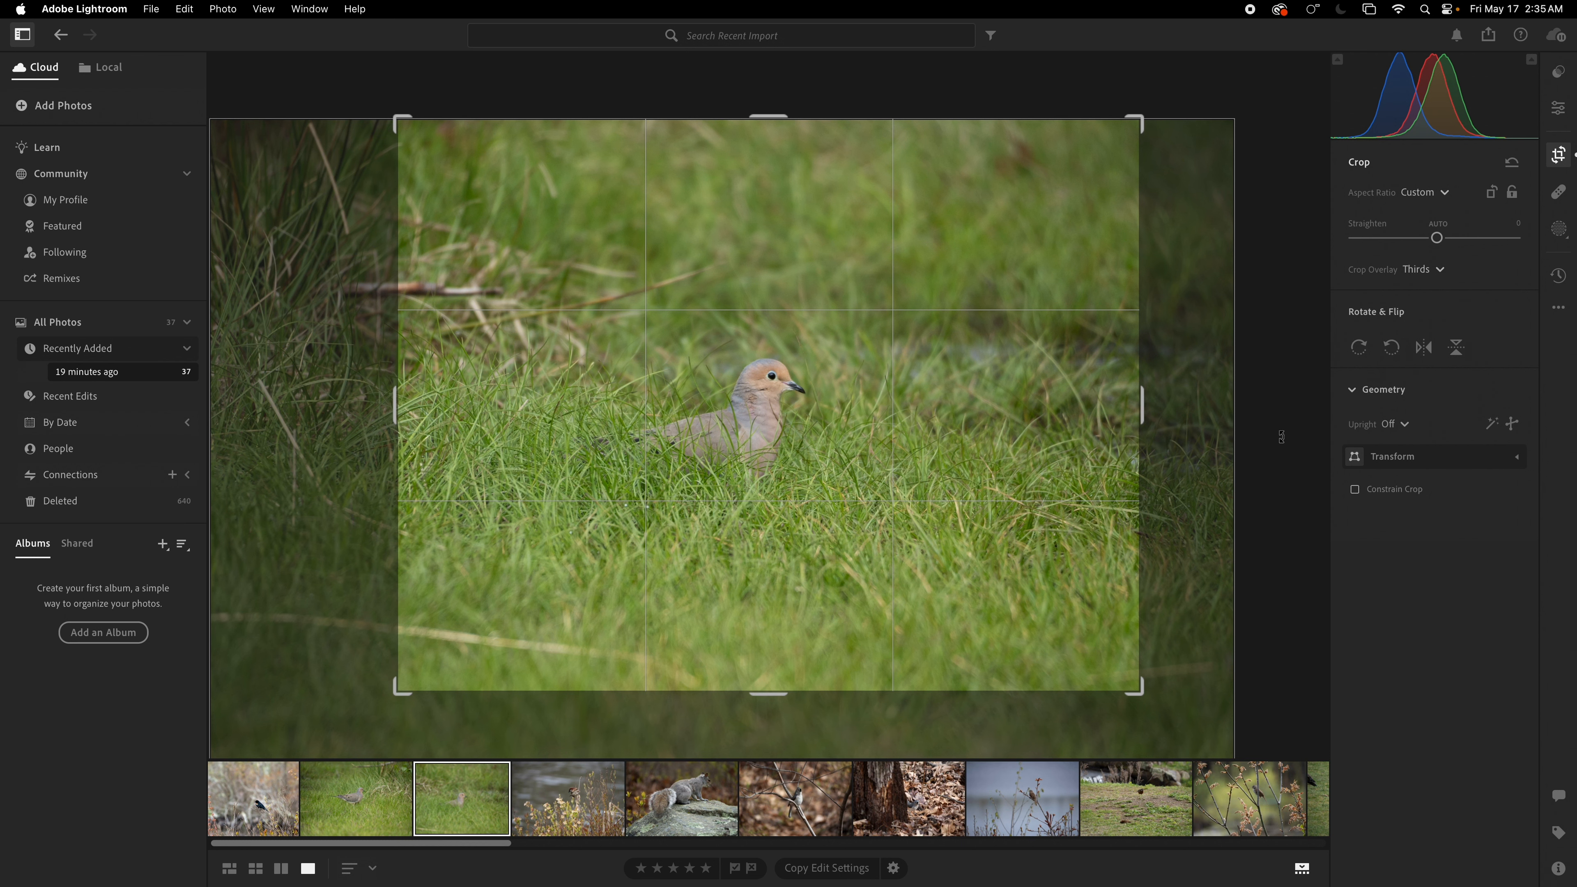
key(e)
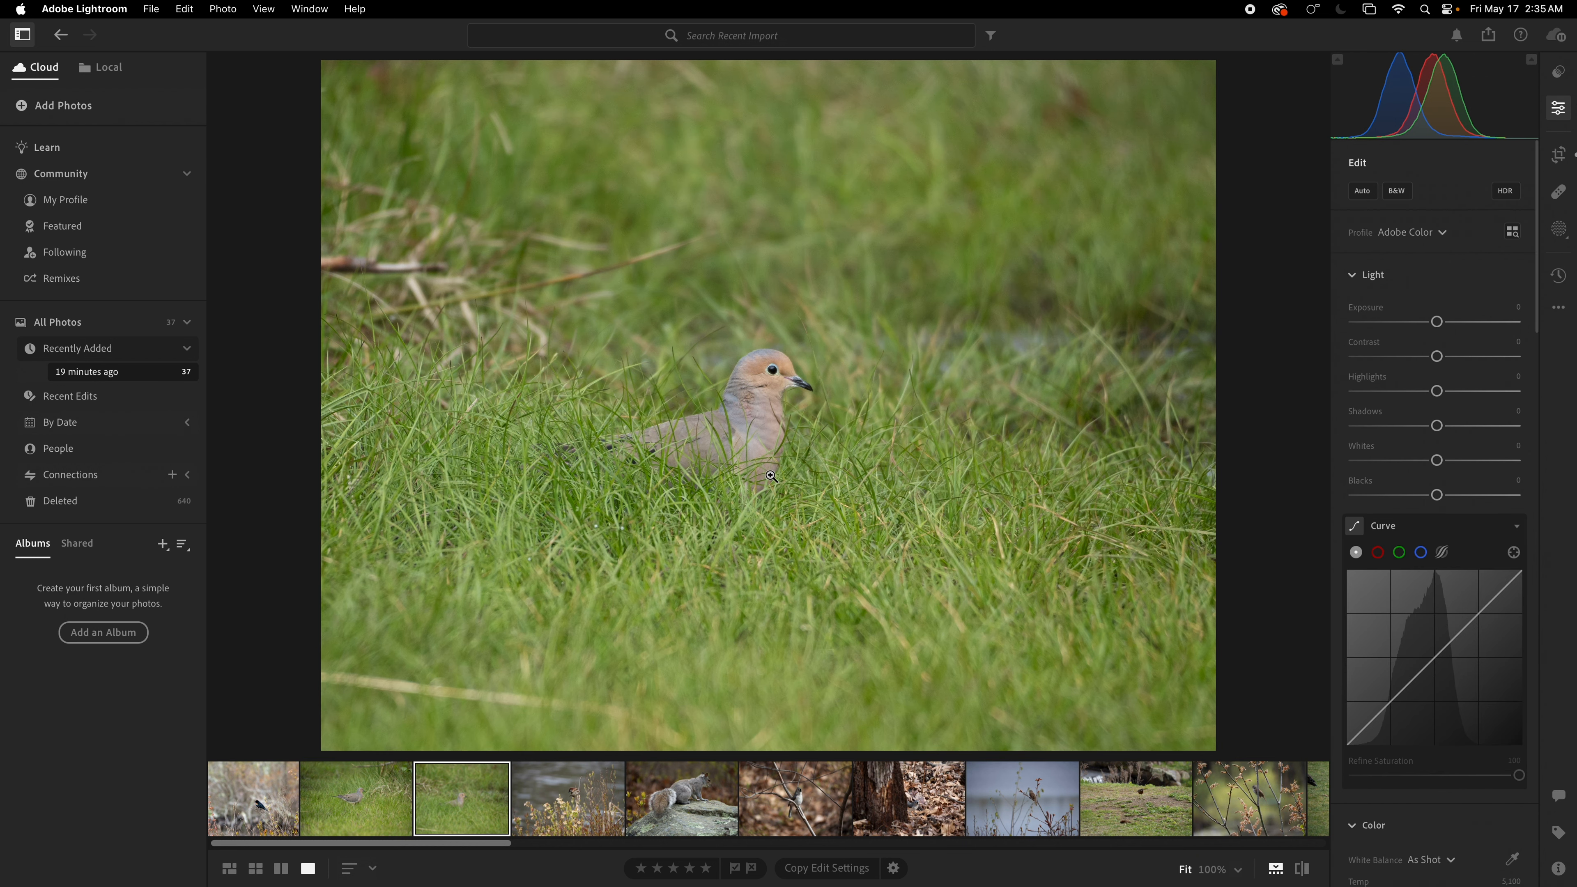
Step: Apply Auto tone adjustments to the dove photo and raise the exposure to +0.42
click(1362, 195)
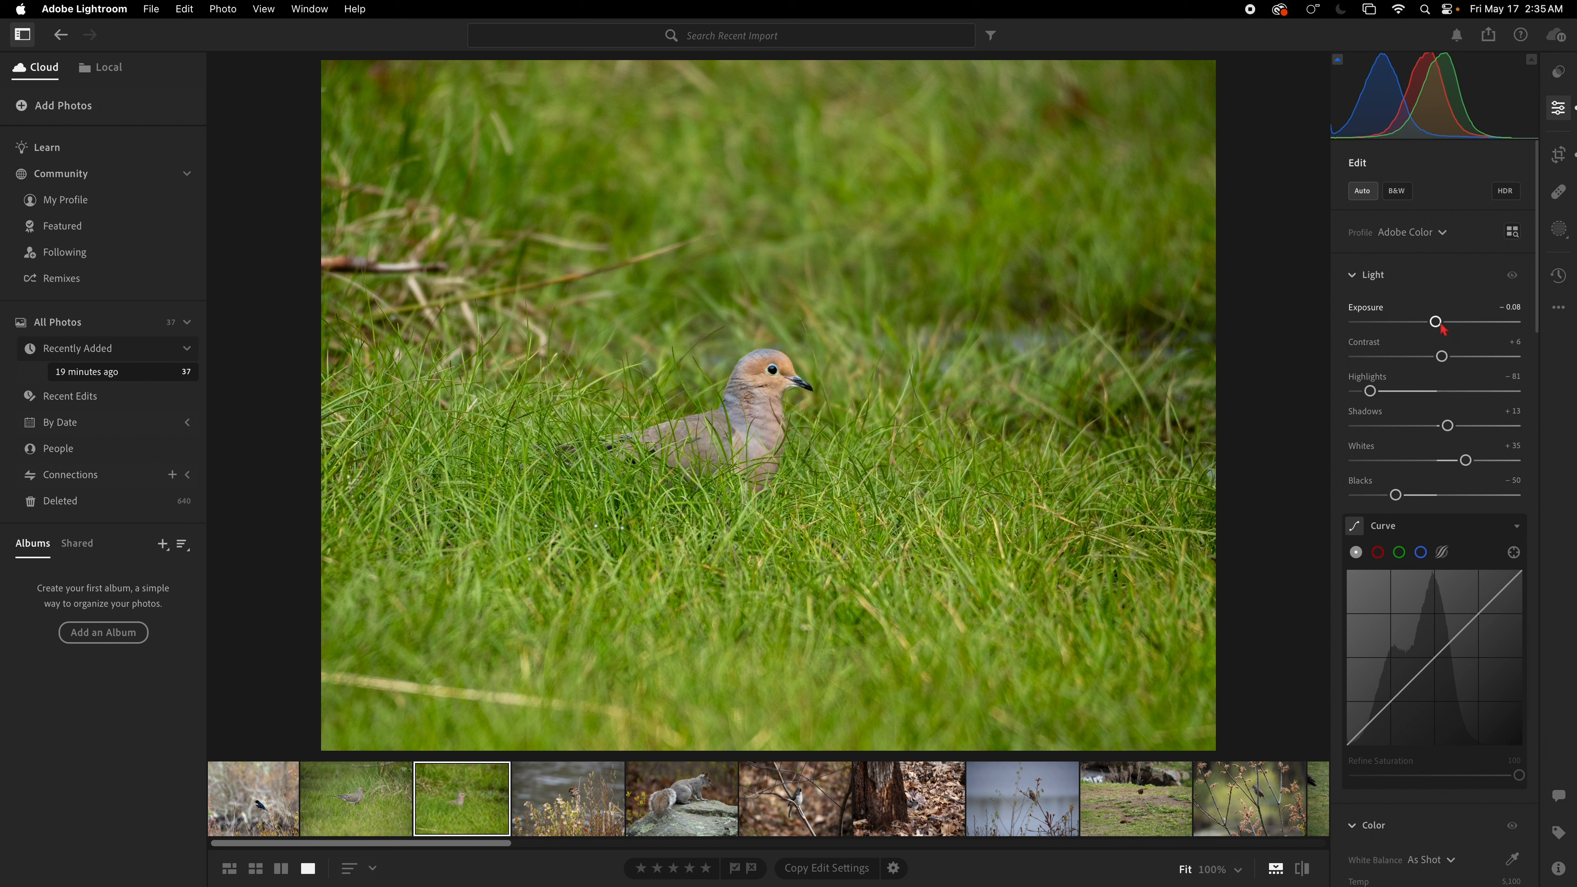
drag(1438, 329, 1445, 330)
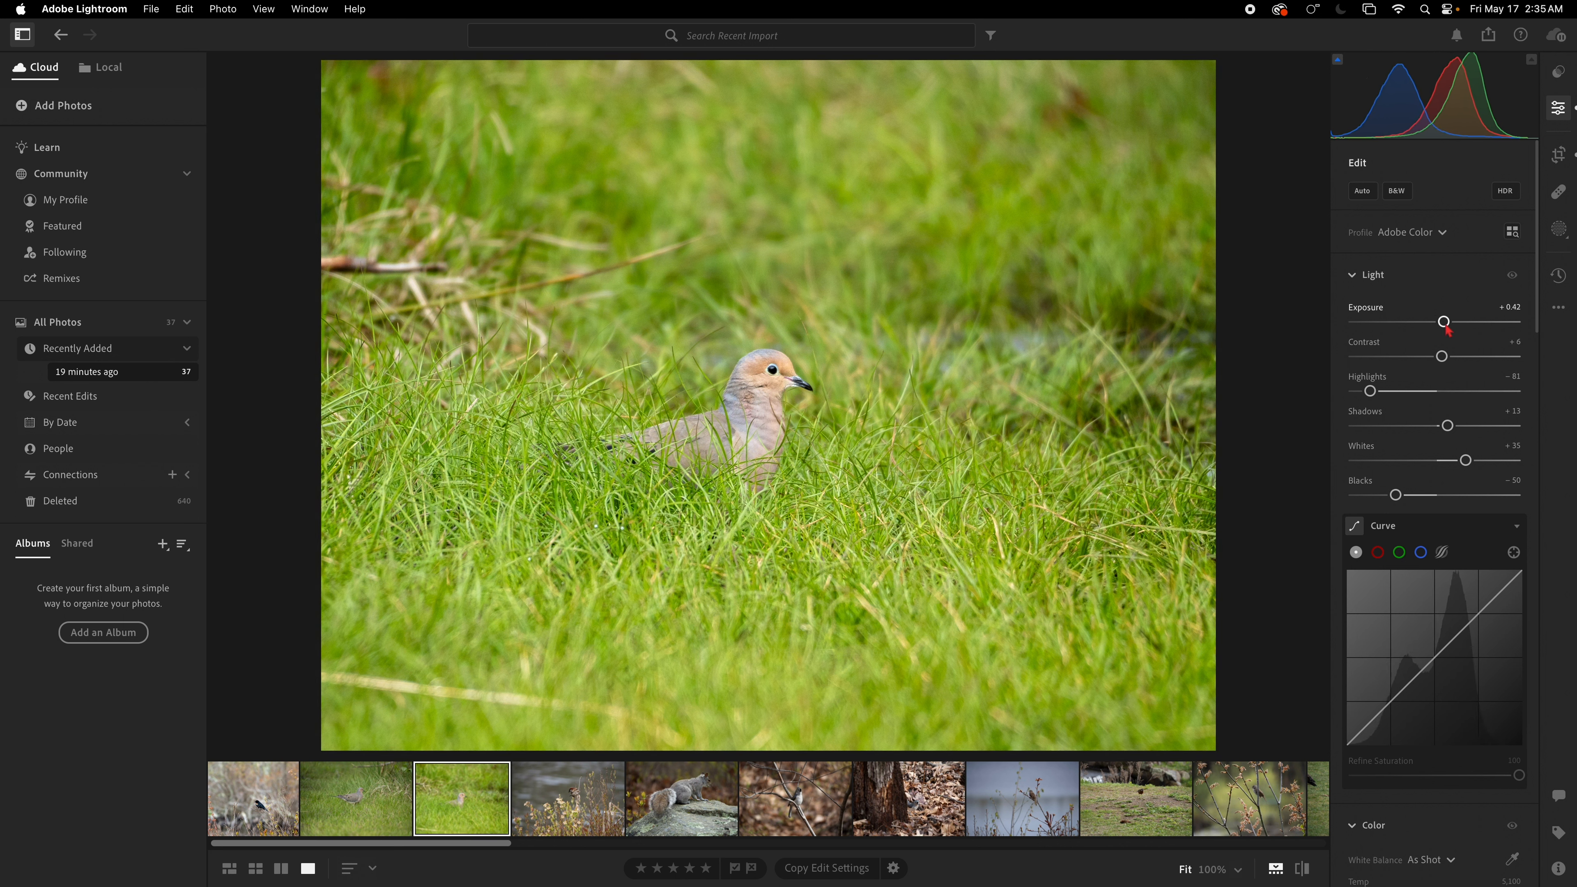
Step: Open the versions history to view the original version, then return to editing
click(1559, 275)
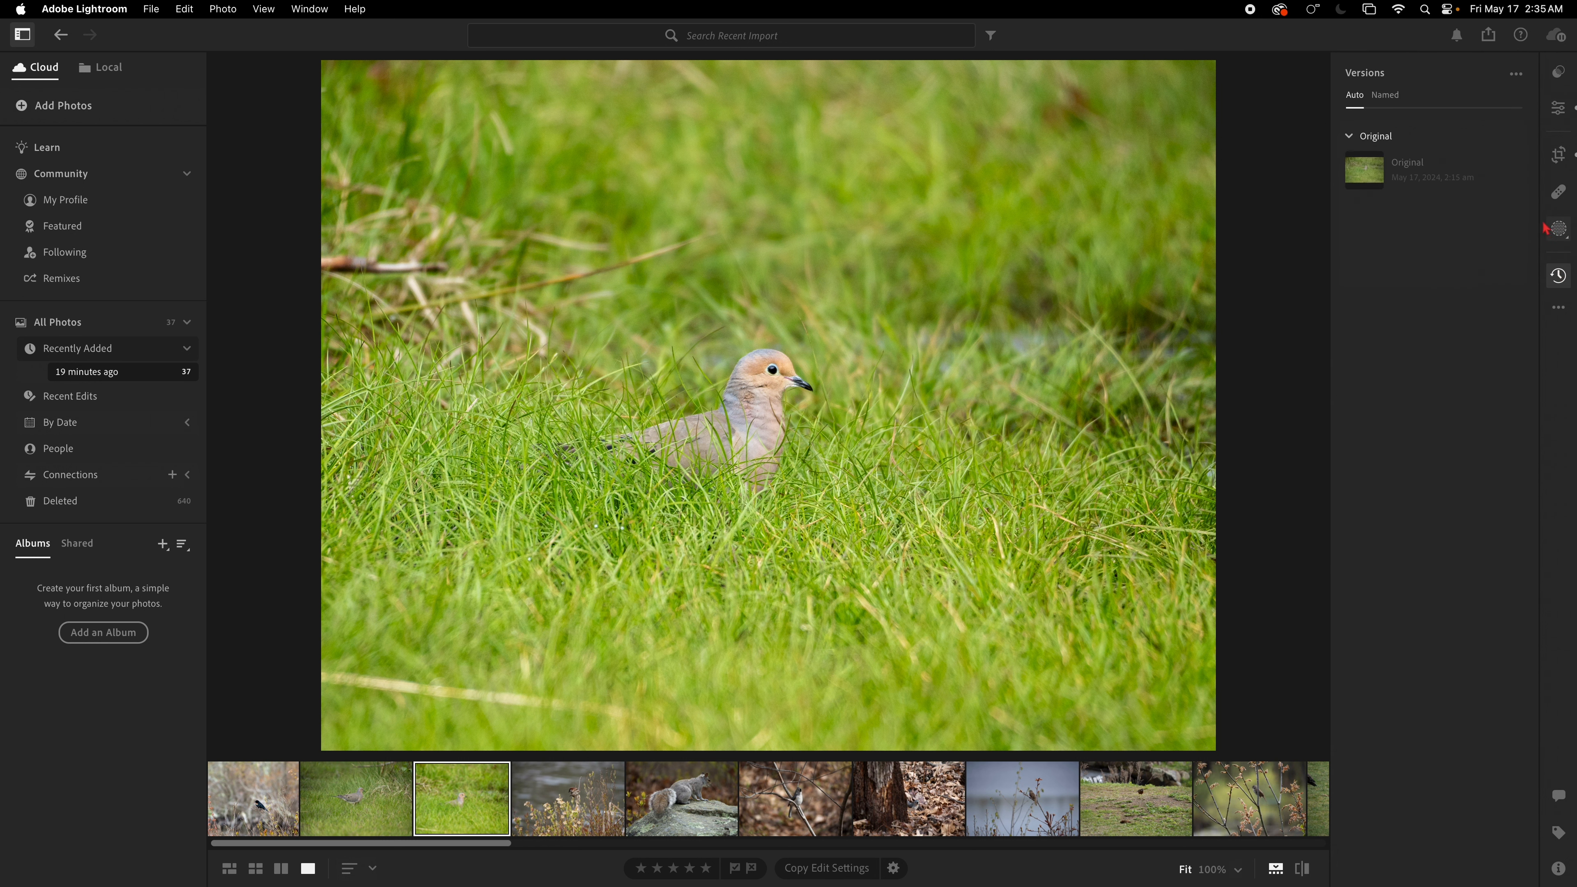
click(1373, 181)
click(1558, 109)
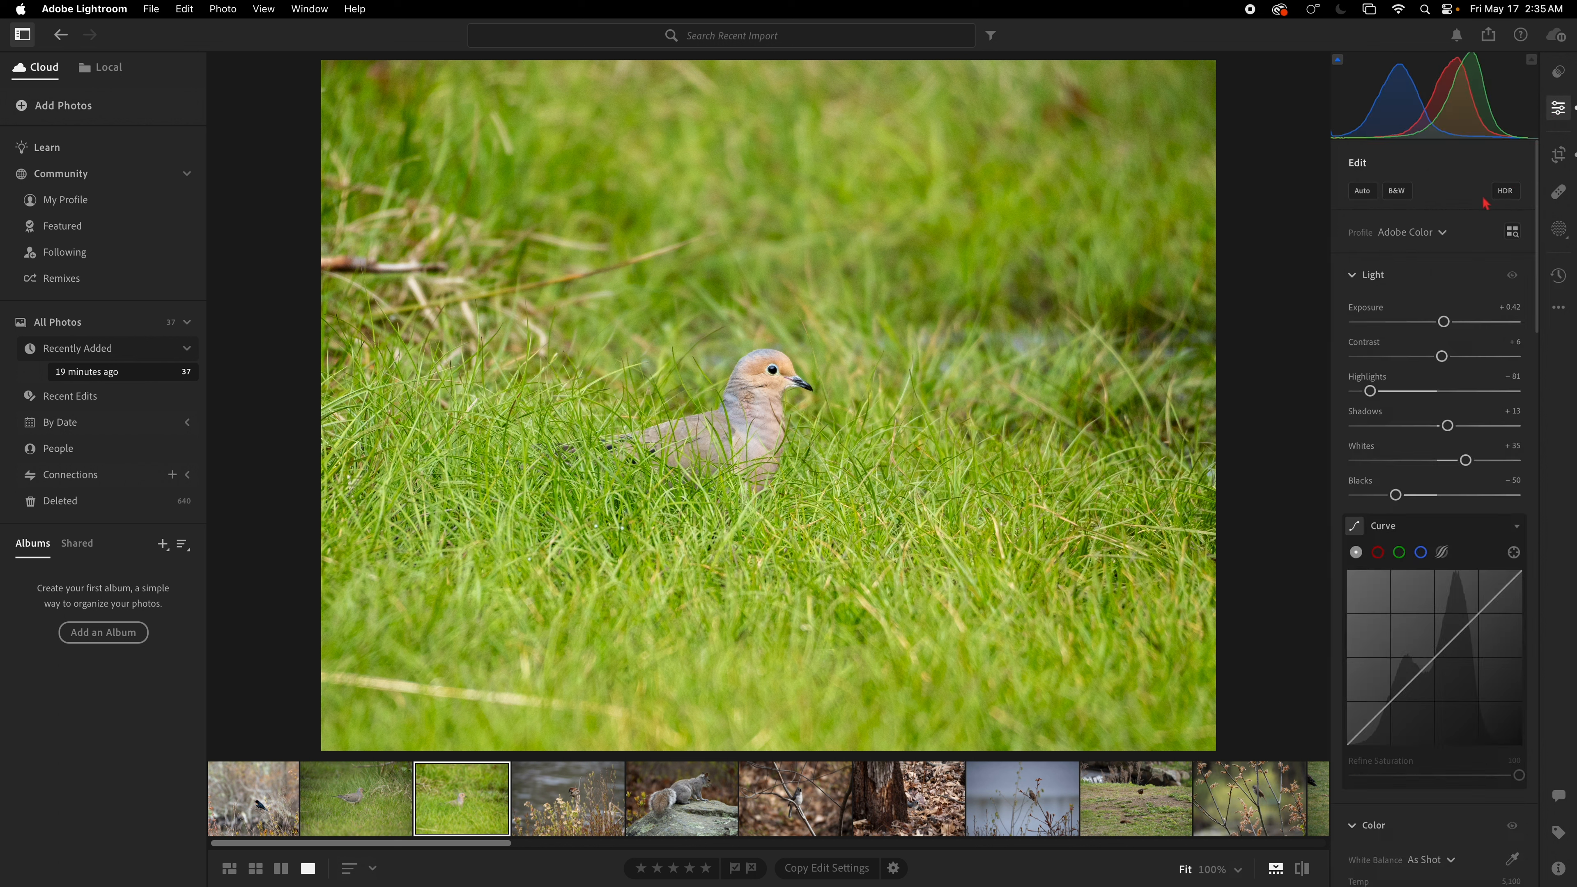
Step: Set exposure to +0.34, shadows to -4, blacks to -57 and contrast to +13
drag(1443, 321, 1446, 321)
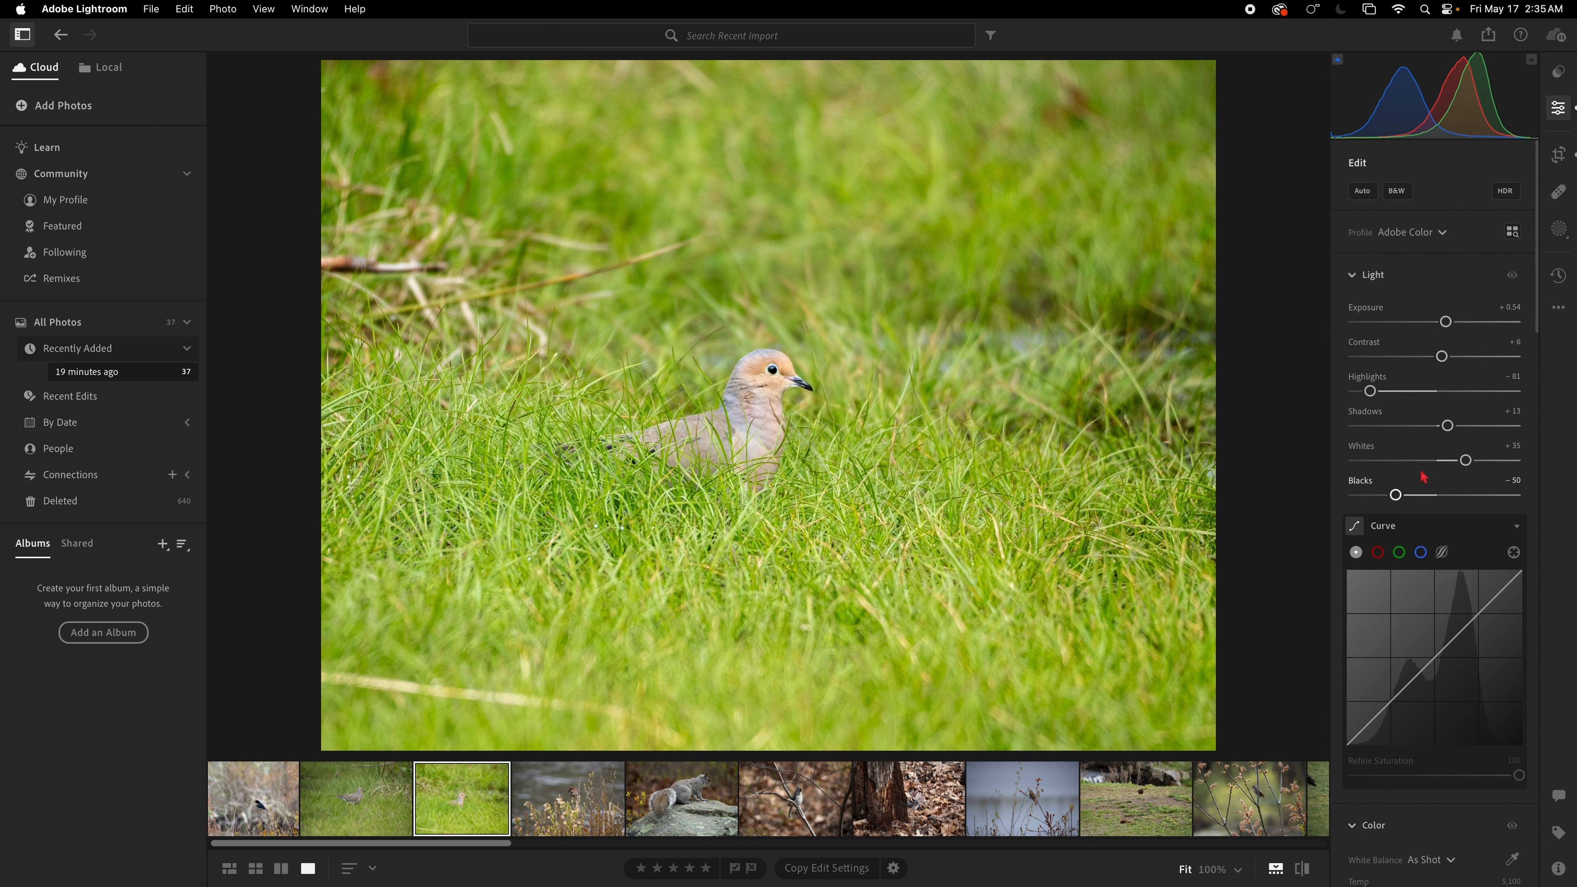
drag(1448, 425, 1433, 427)
drag(1395, 494, 1390, 495)
drag(1444, 364, 1452, 364)
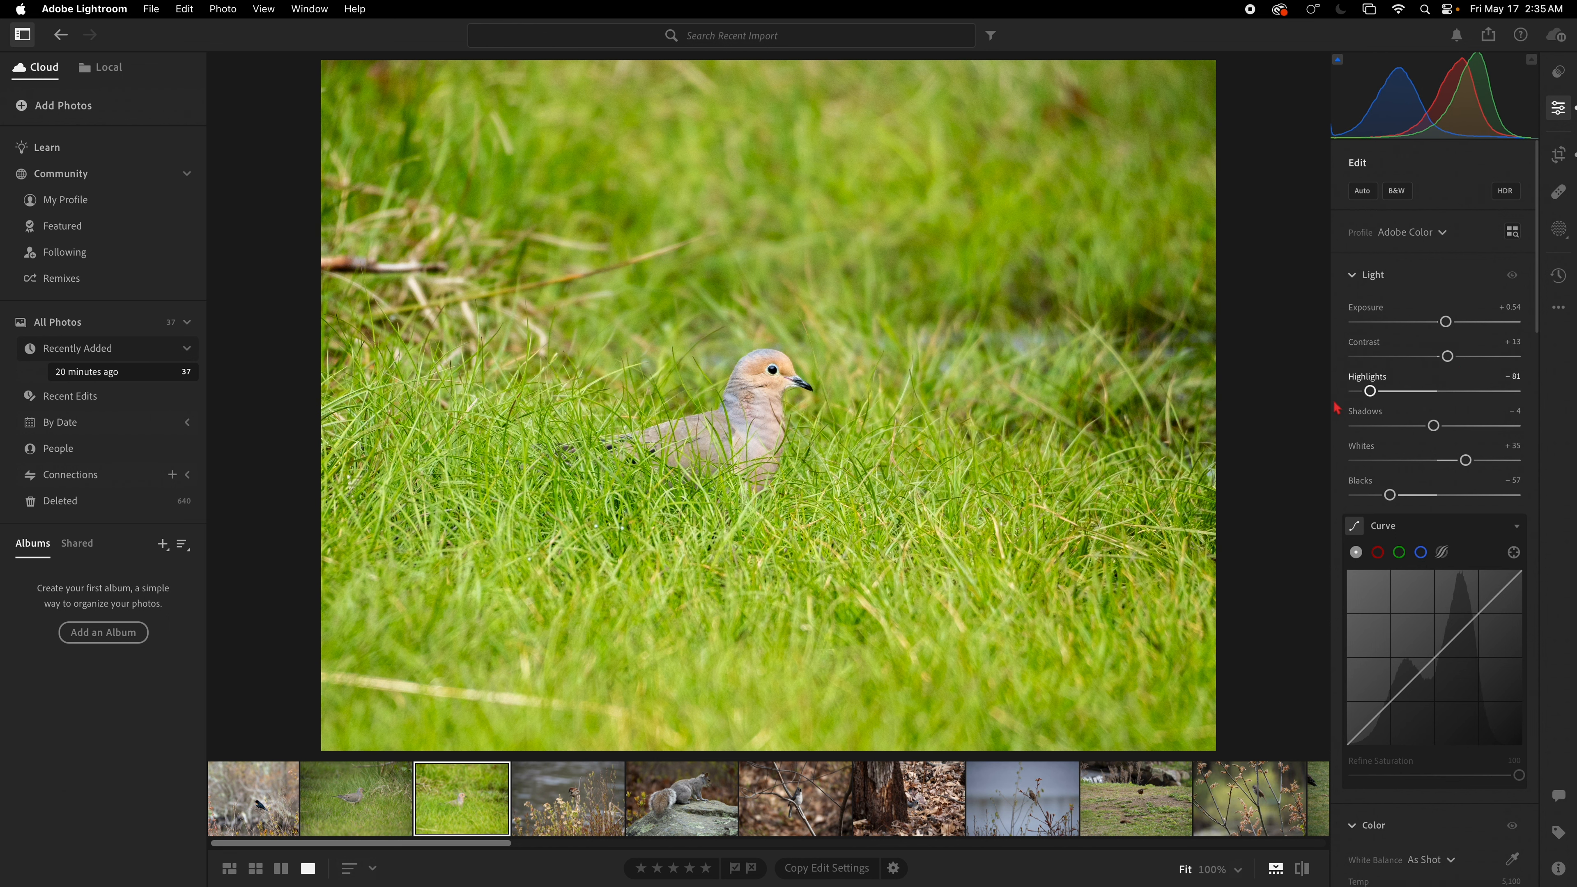
Step: Zoom into the grass to inspect detail, then return to the fitted view
click(599, 532)
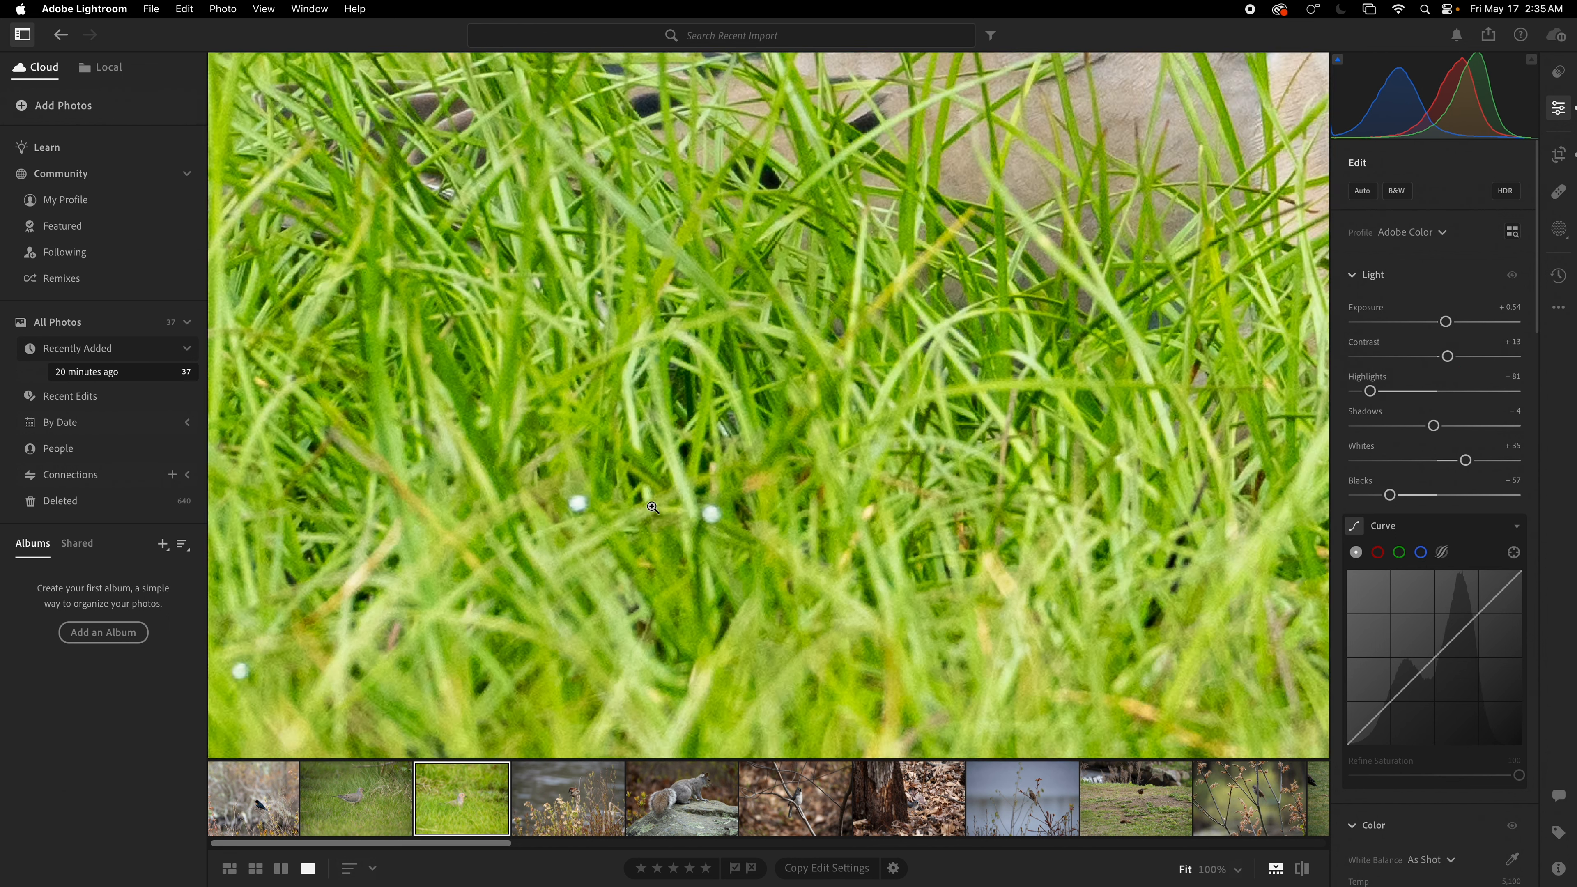
click(653, 508)
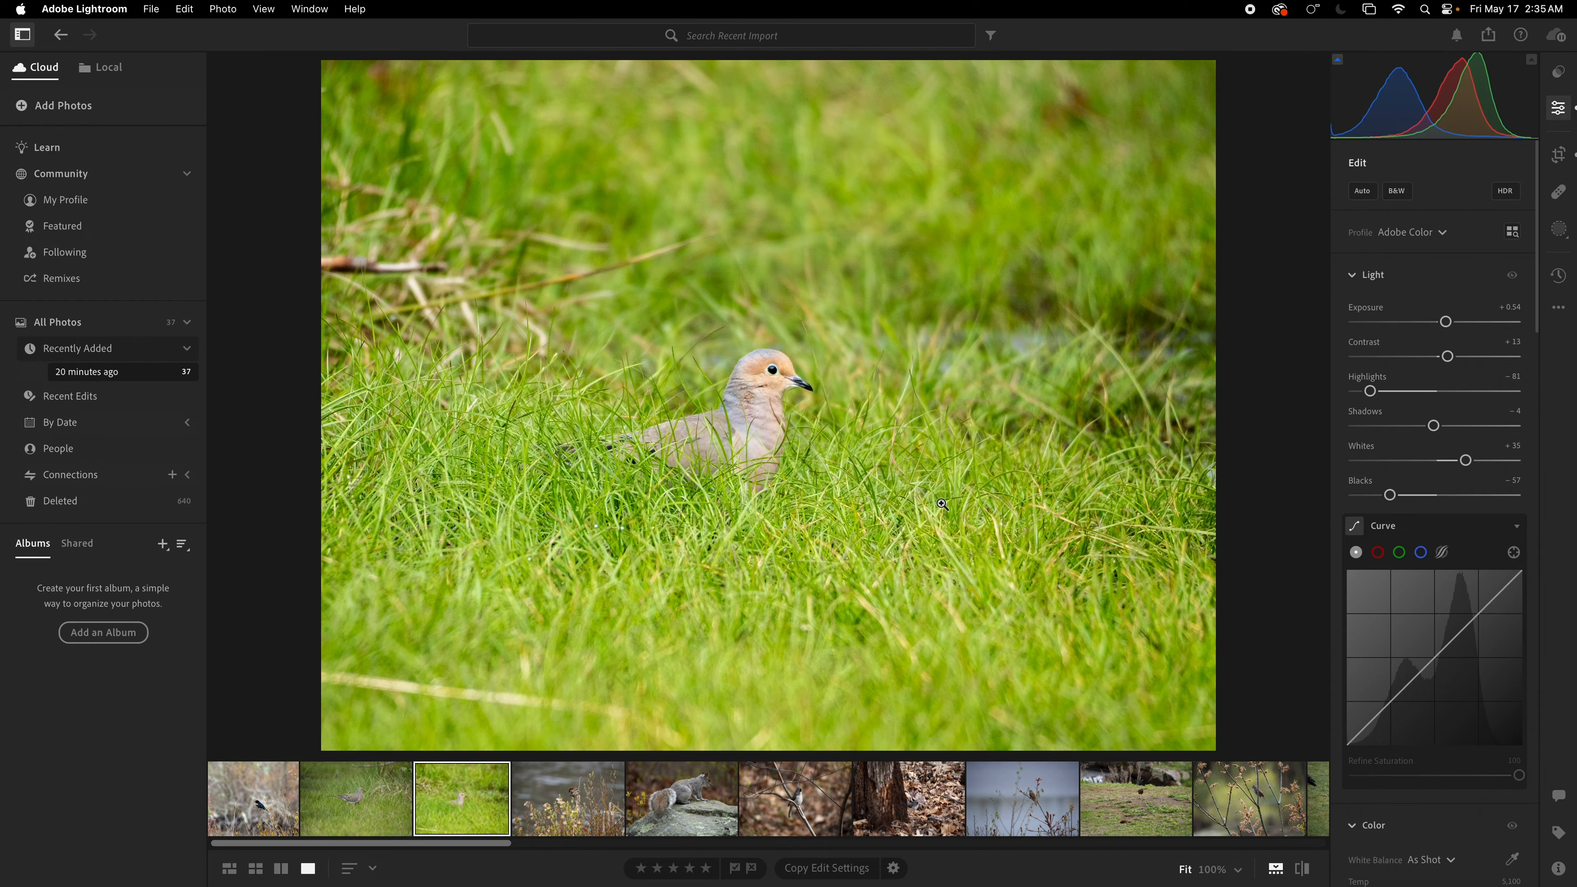
click(1009, 513)
click(1008, 513)
Step: Select the sparrow photo and apply Auto tone adjustments
click(560, 808)
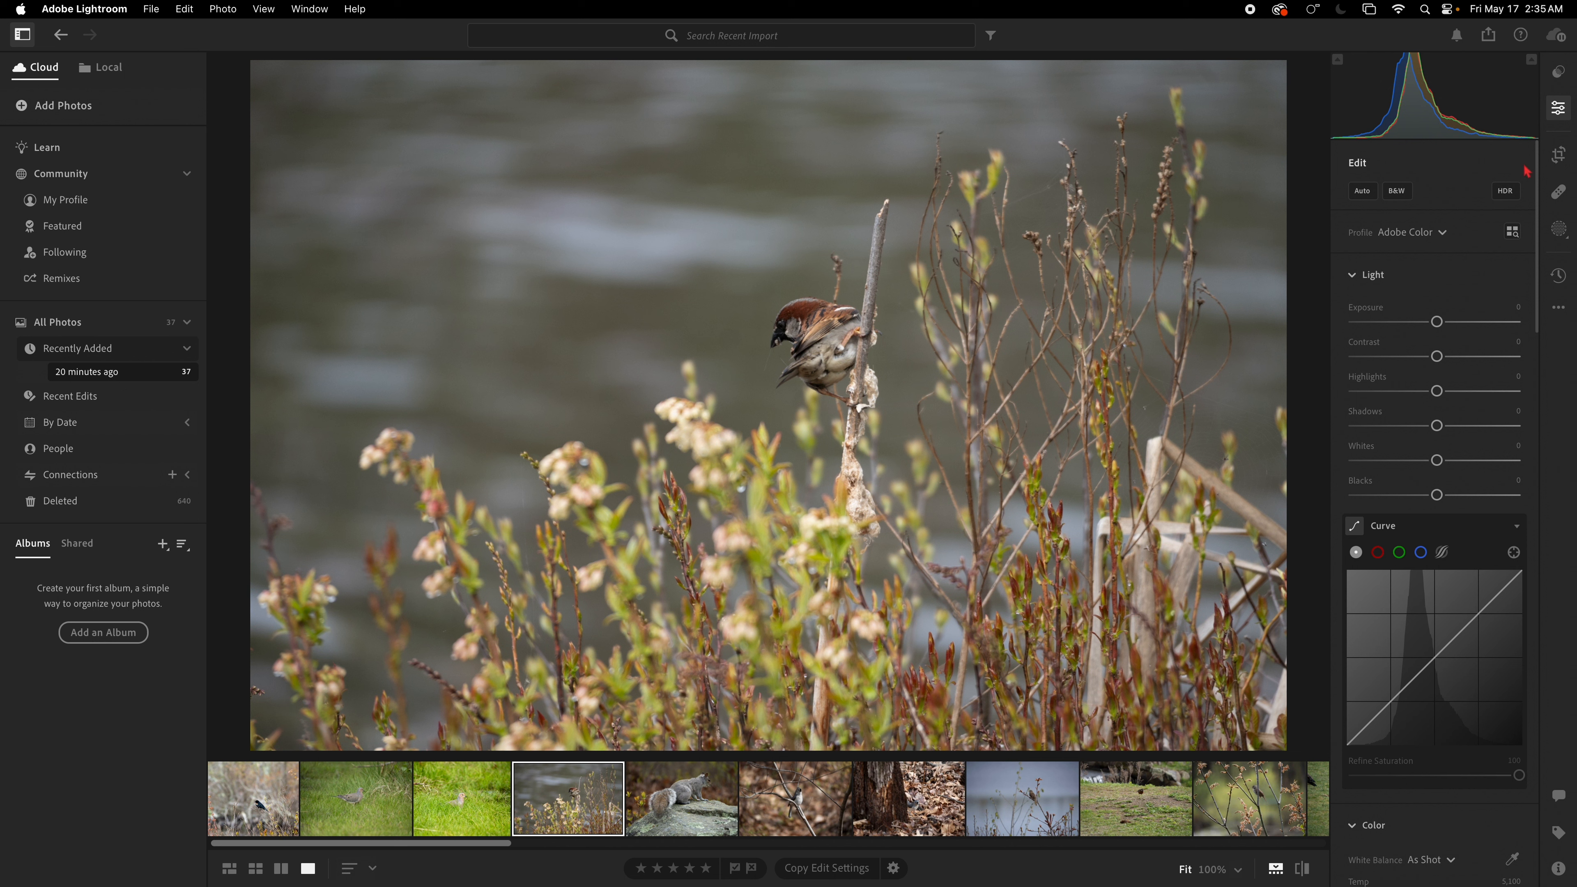
click(1362, 191)
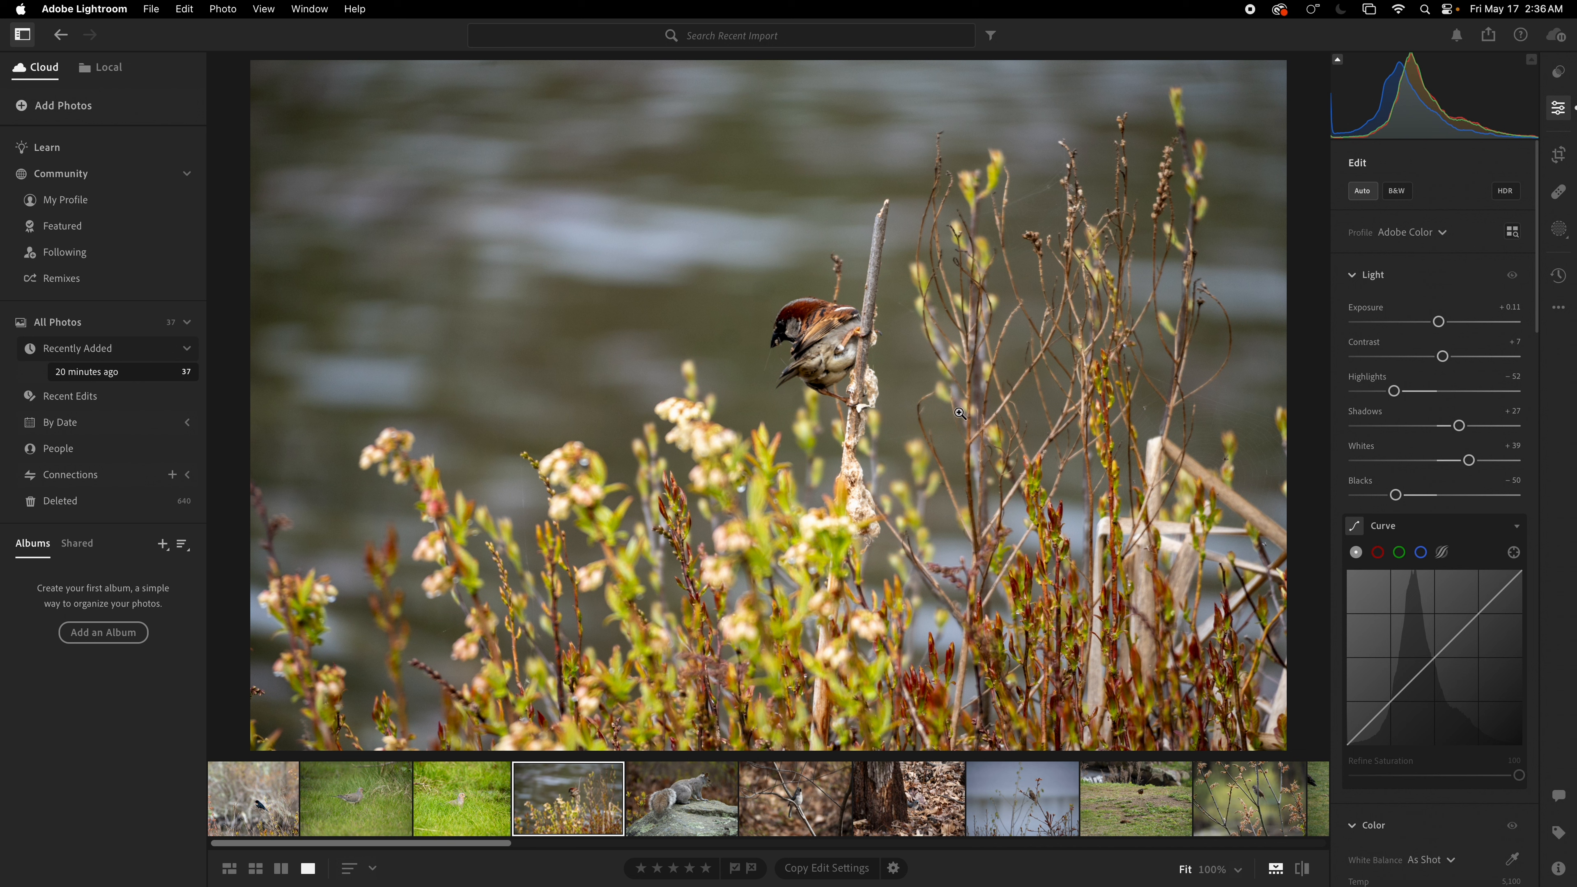
Step: Crop the sparrow photo tighter, repositioning the frame so the bird sits nearer the centre
click(1559, 154)
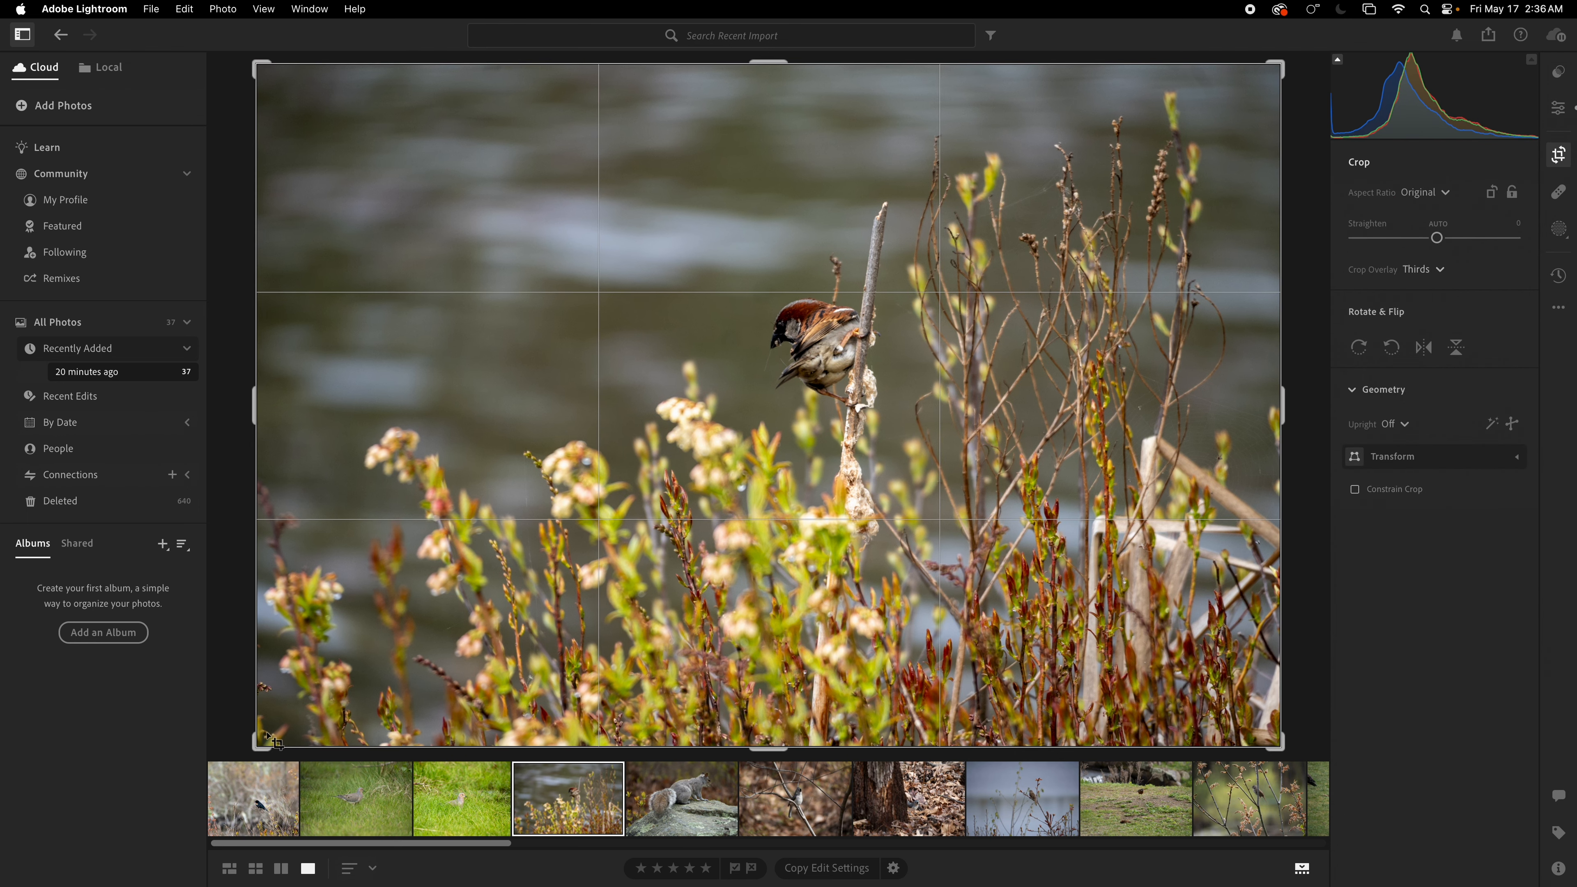
drag(260, 742, 407, 659)
drag(665, 513, 818, 486)
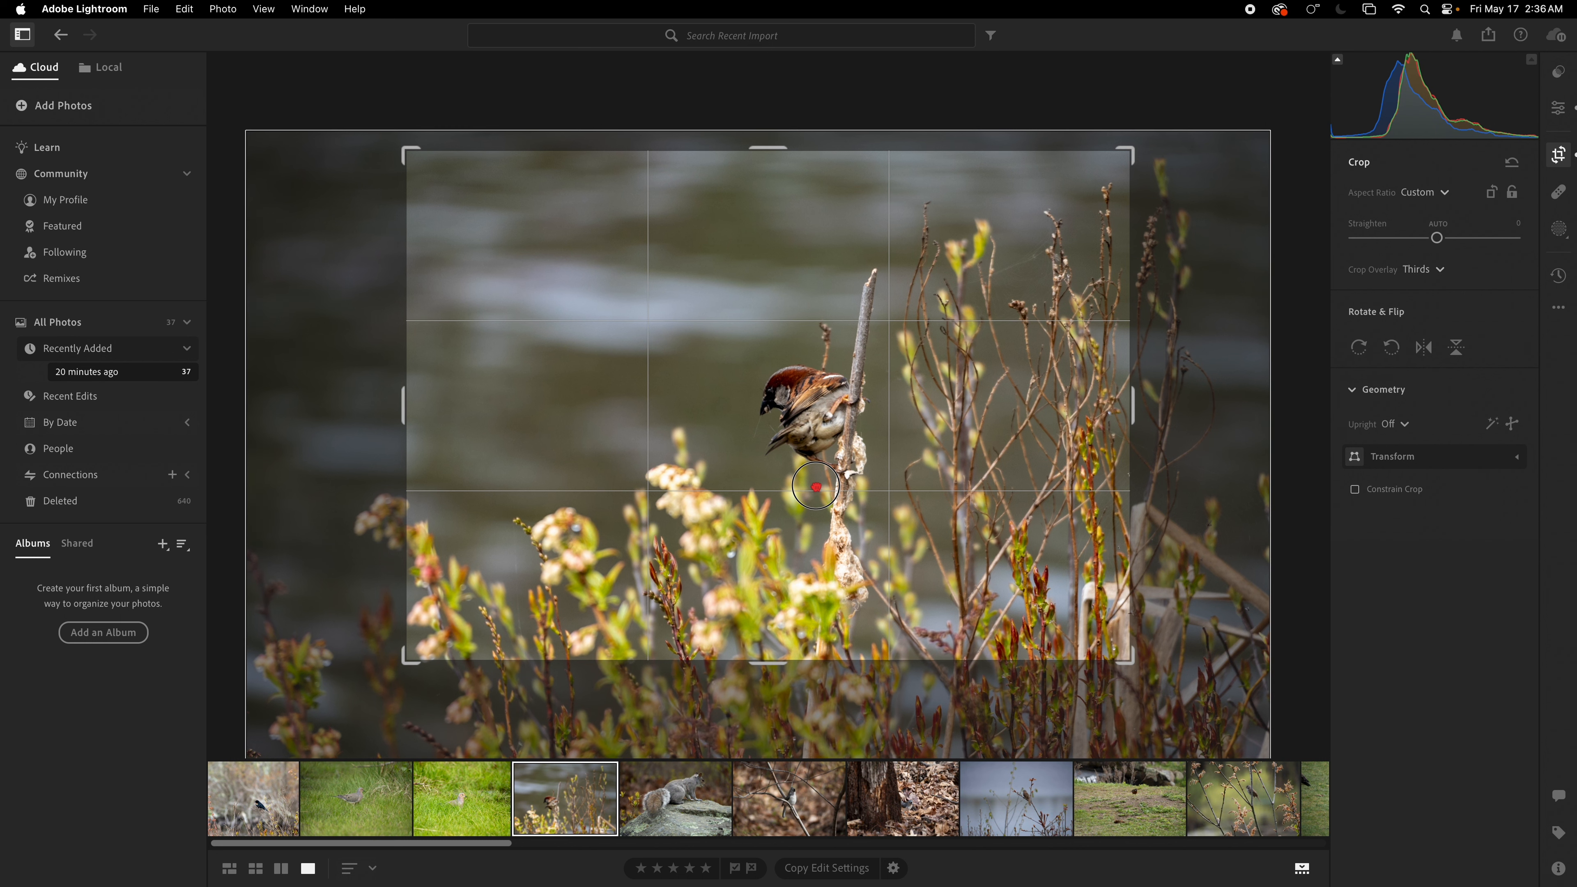
drag(1311, 377, 1315, 376)
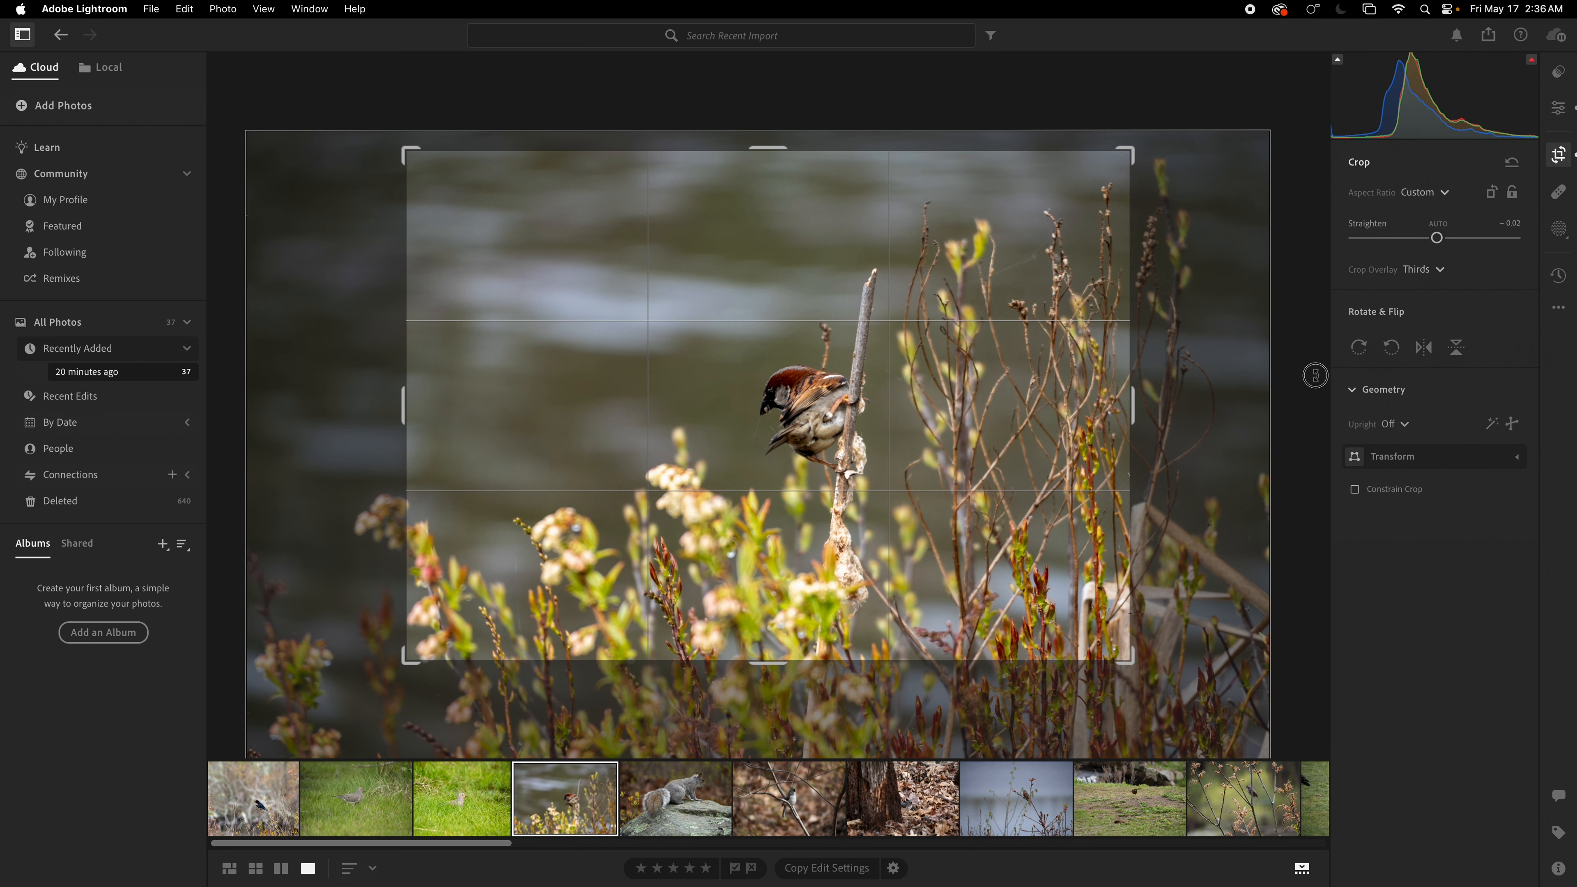
key(e)
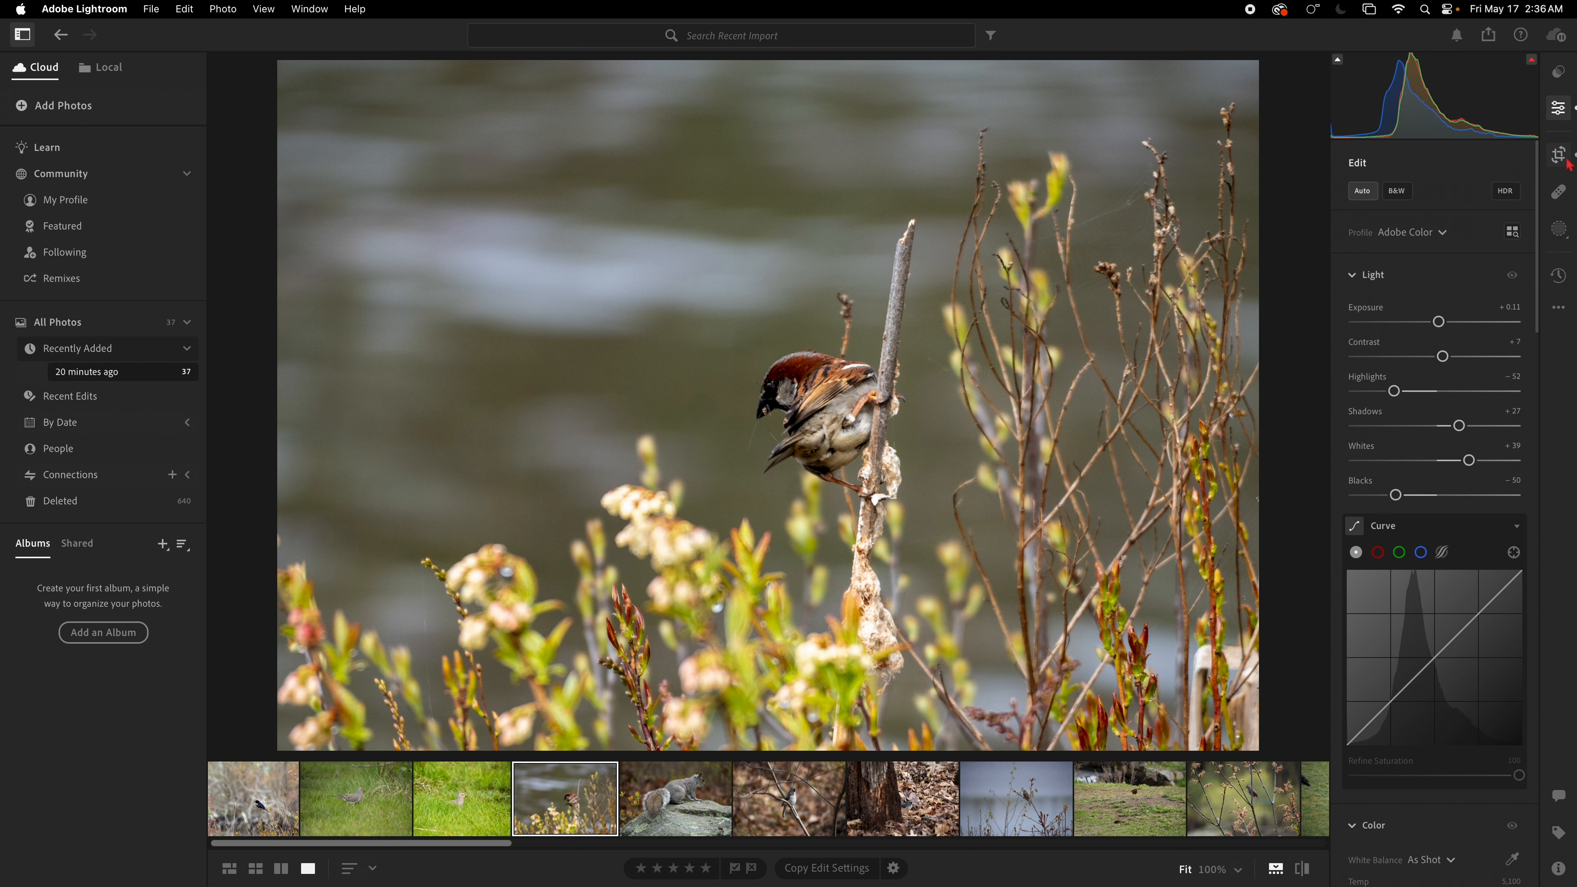
Step: Recrop the sparrow photo much tighter, centring the frame on the bird
click(1560, 870)
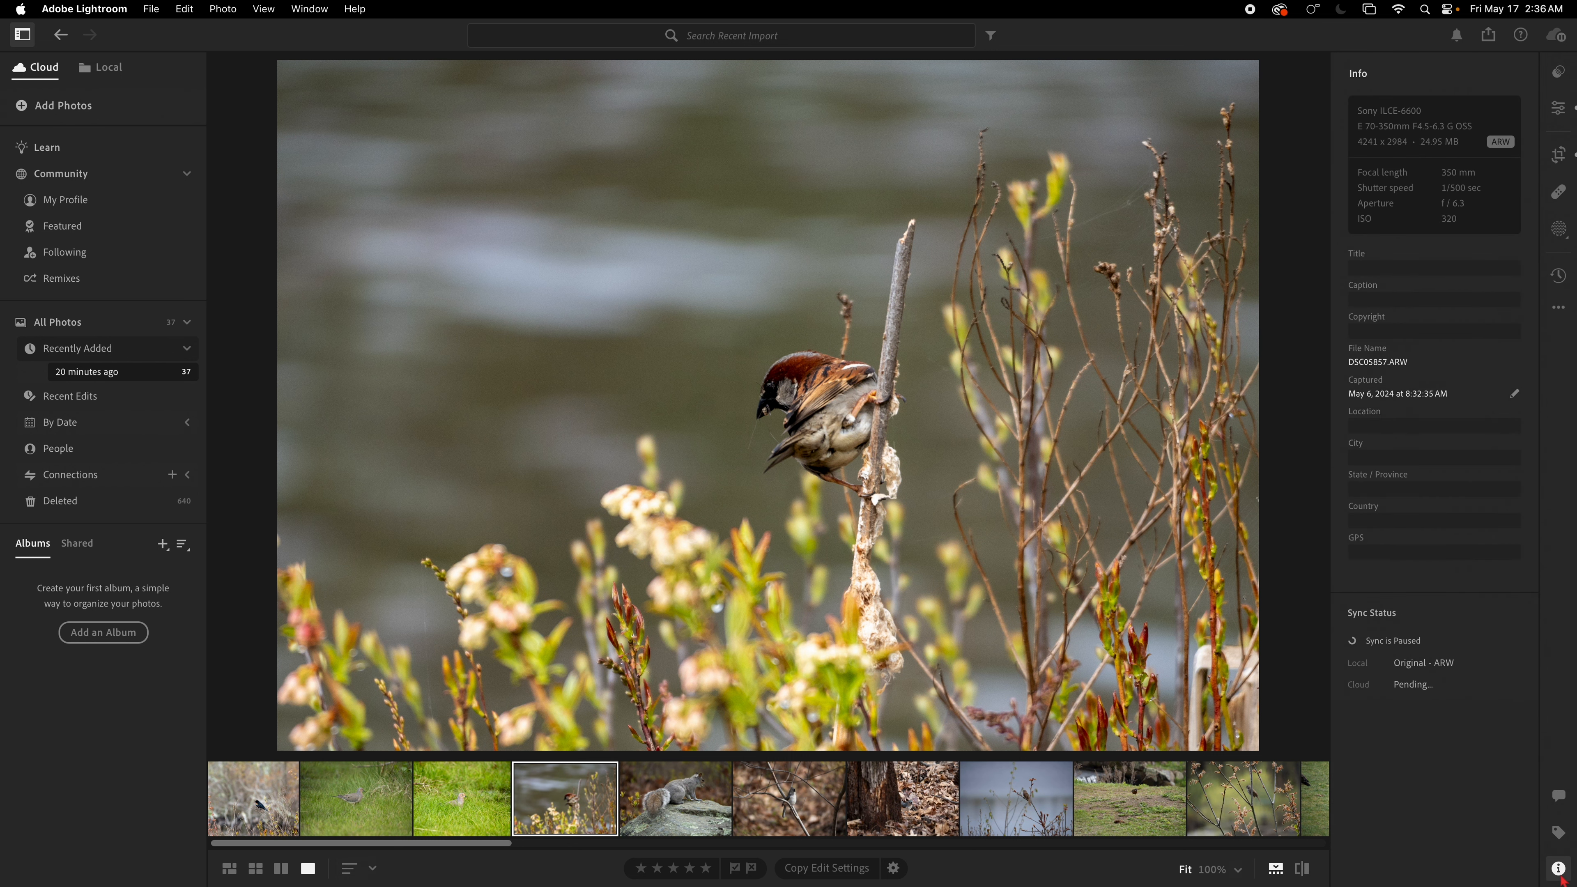
click(1560, 870)
click(1560, 870)
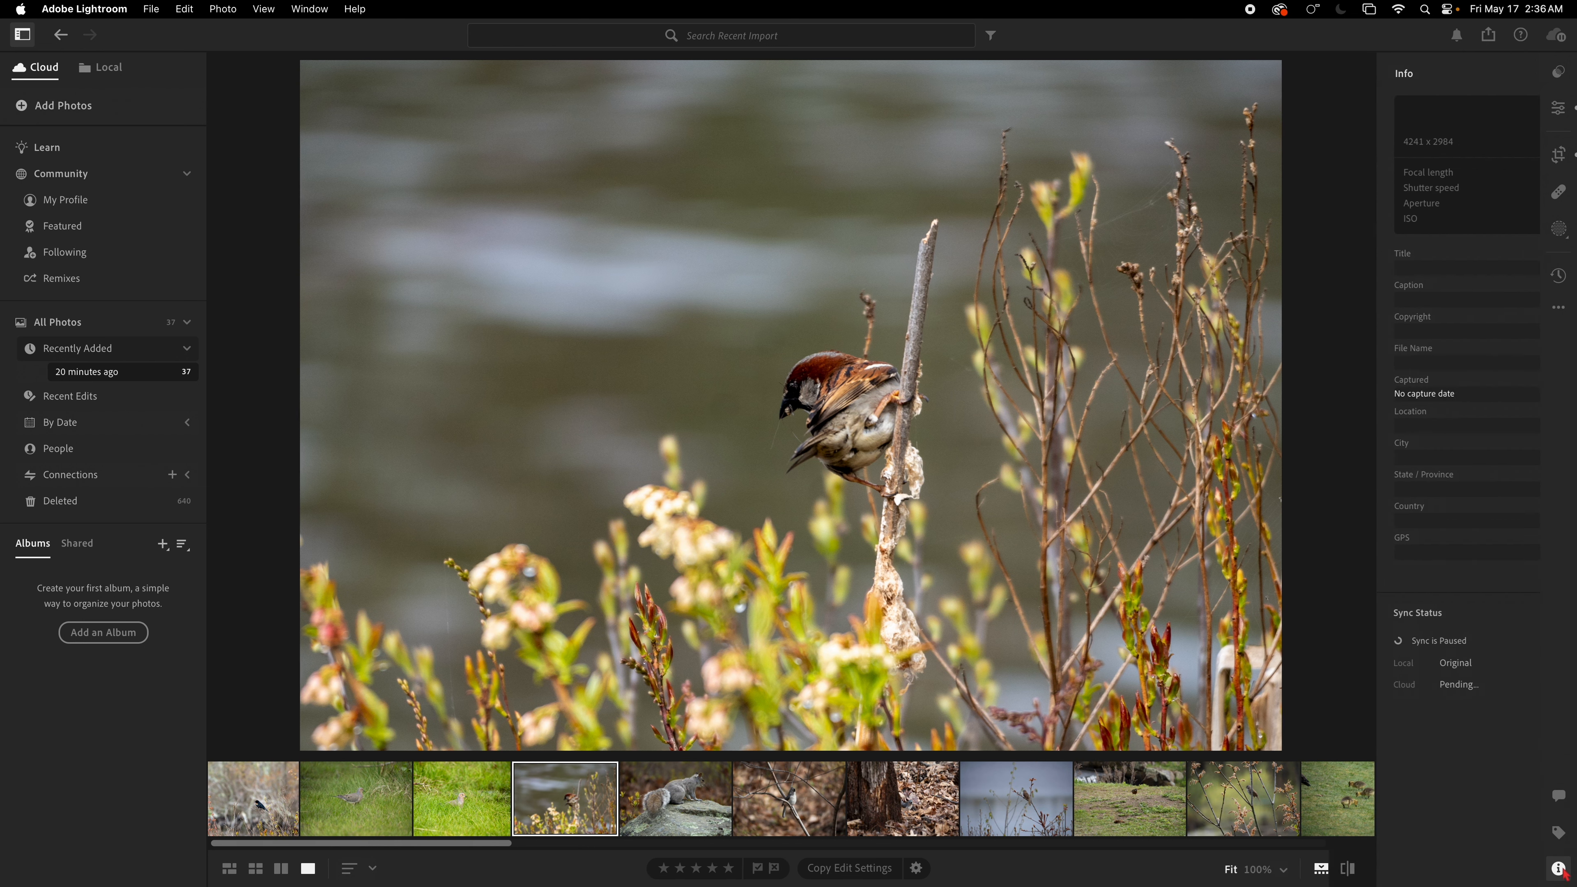
click(1559, 109)
click(1559, 155)
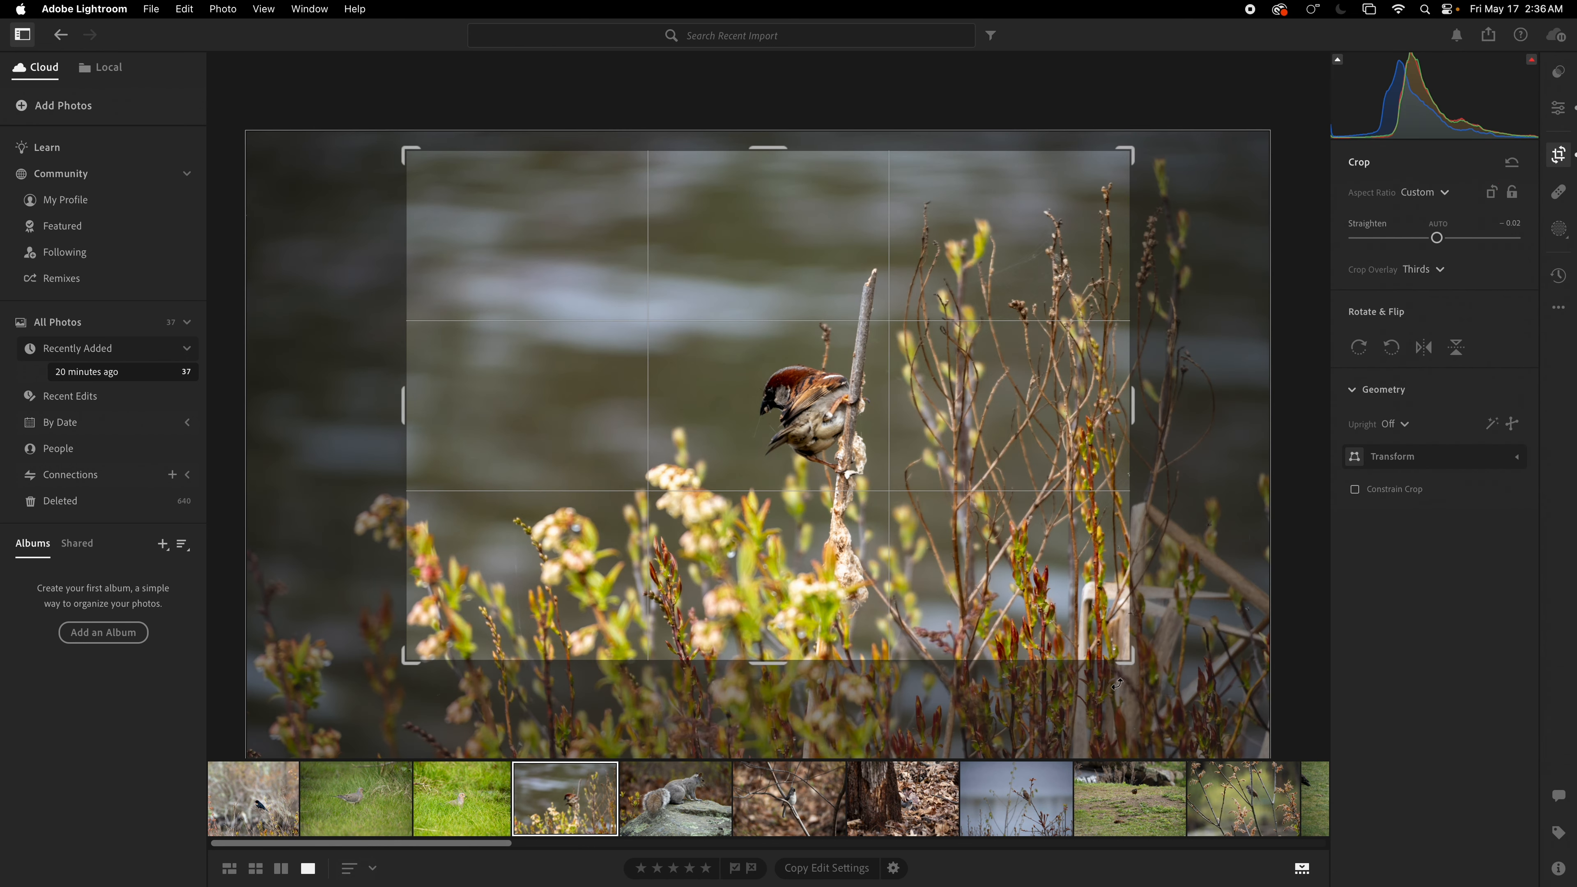
drag(1127, 664, 990, 571)
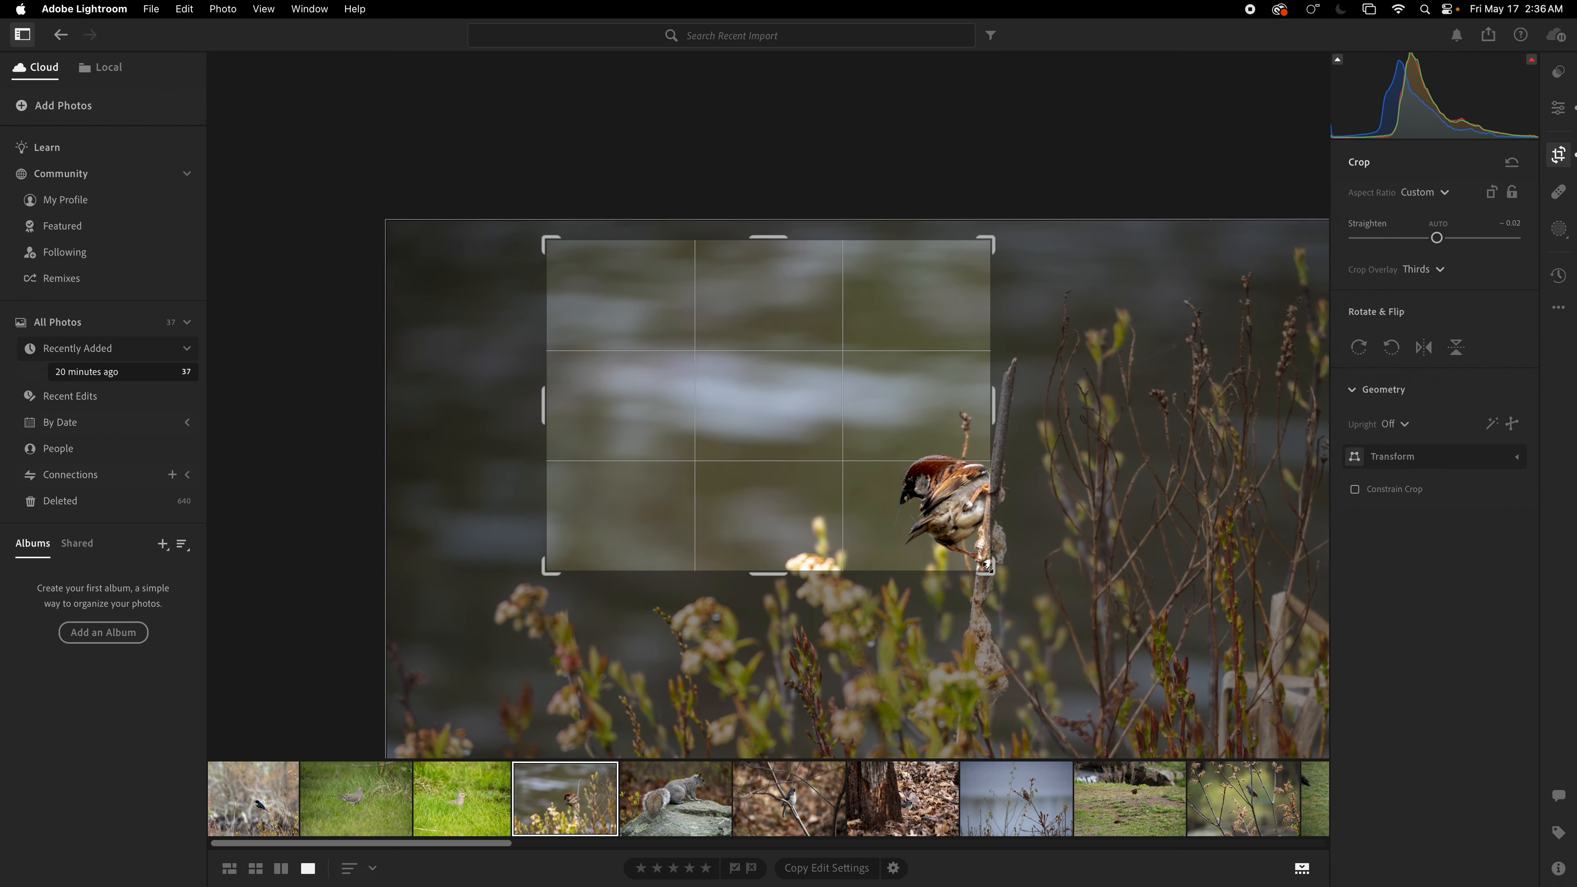
drag(916, 482, 734, 429)
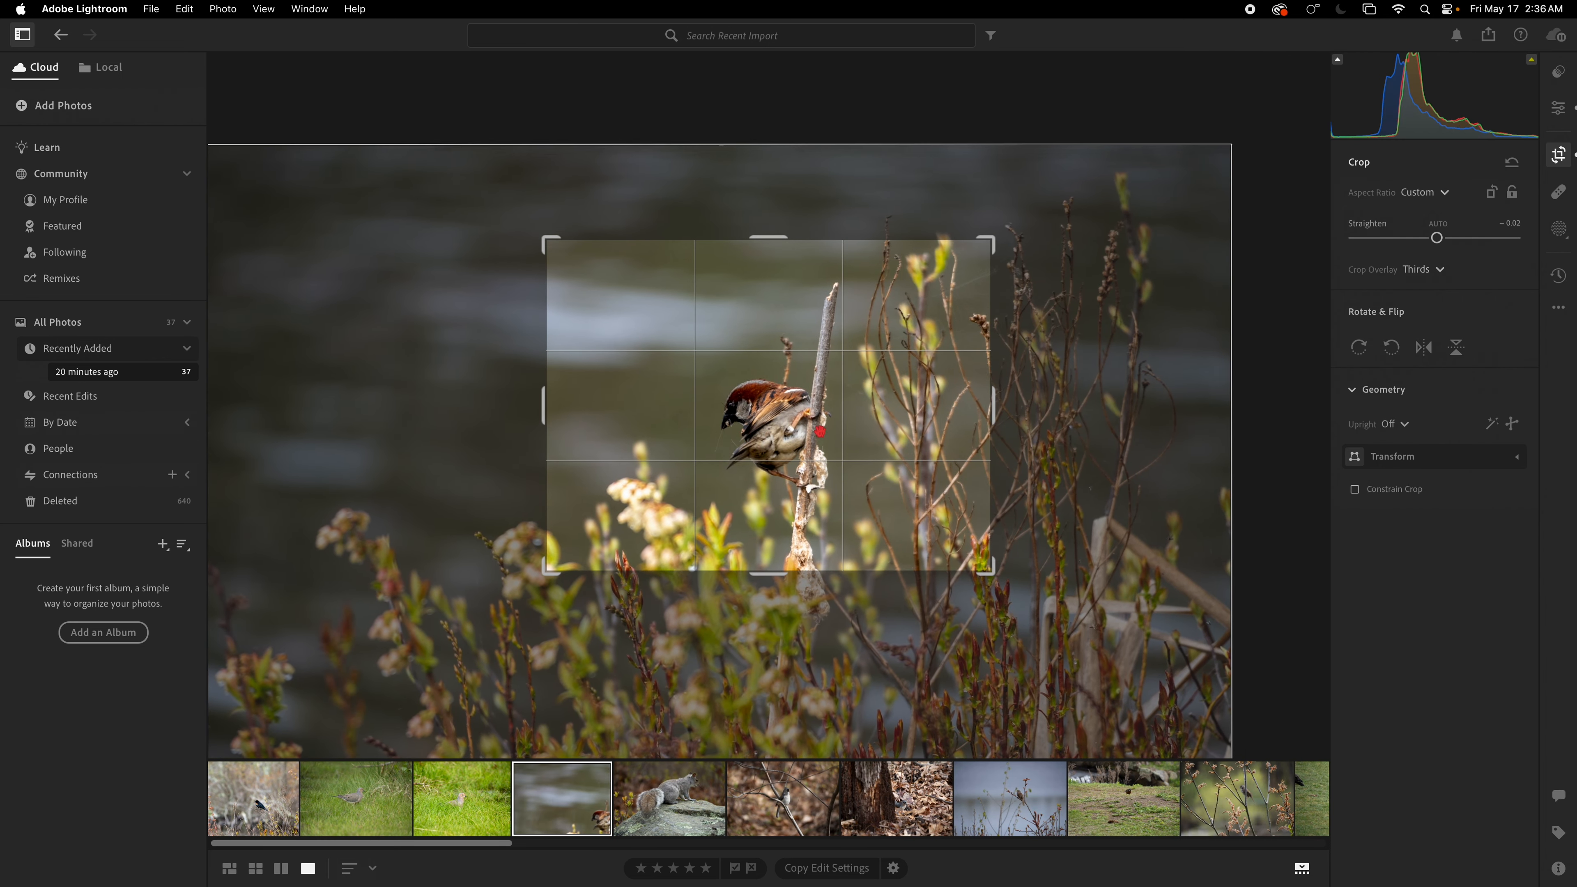
key(e)
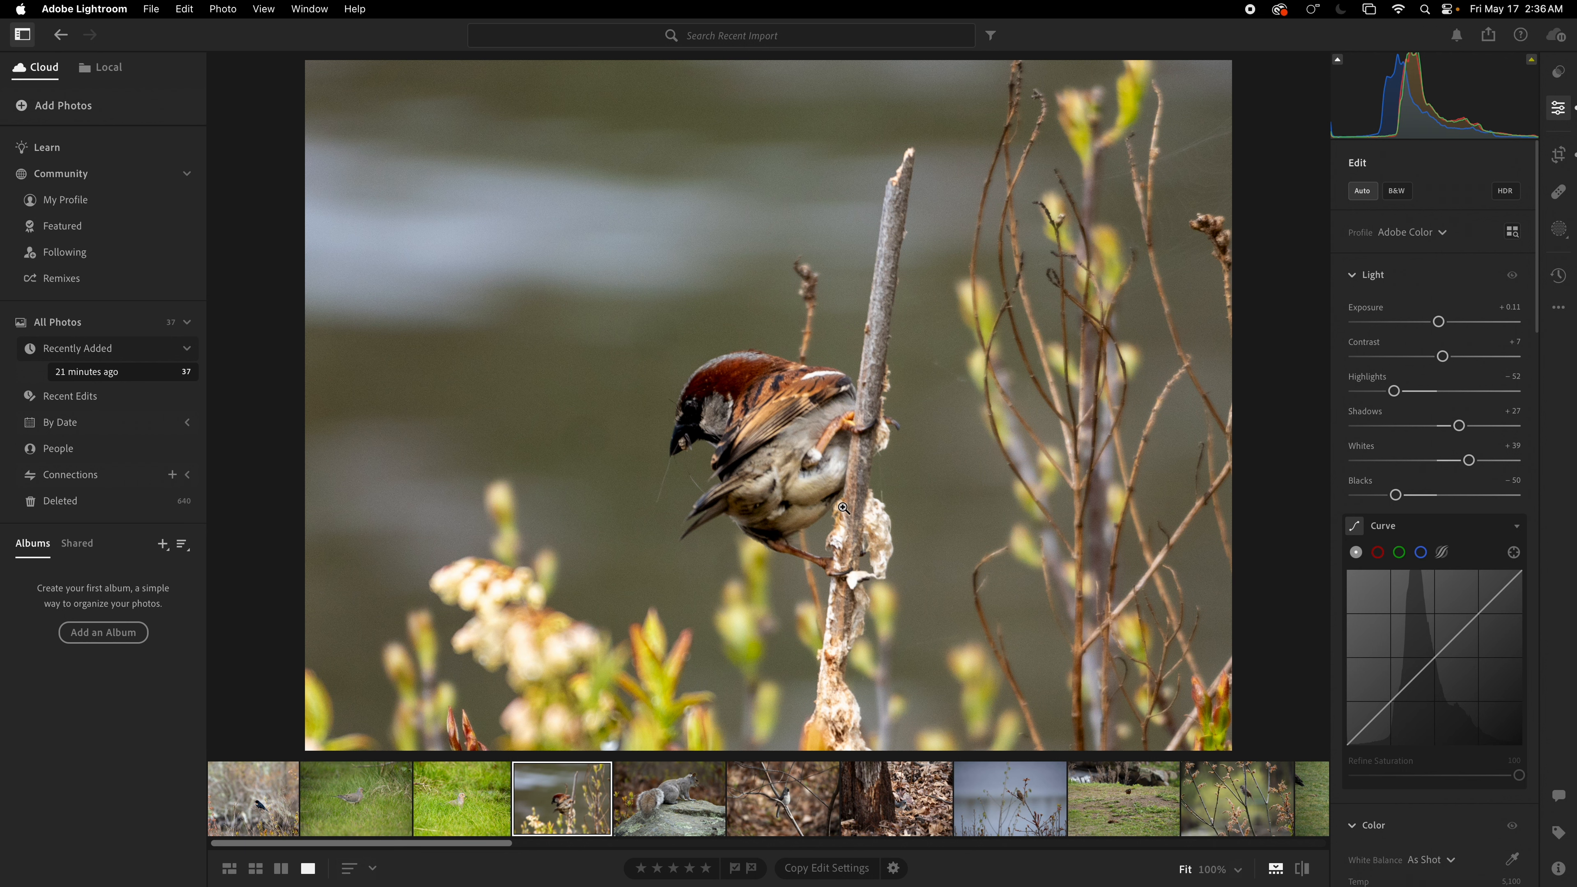
Step: Switch to the grid and back to the sparrow, then zoom into the bird's head to inspect sharpness
key(g)
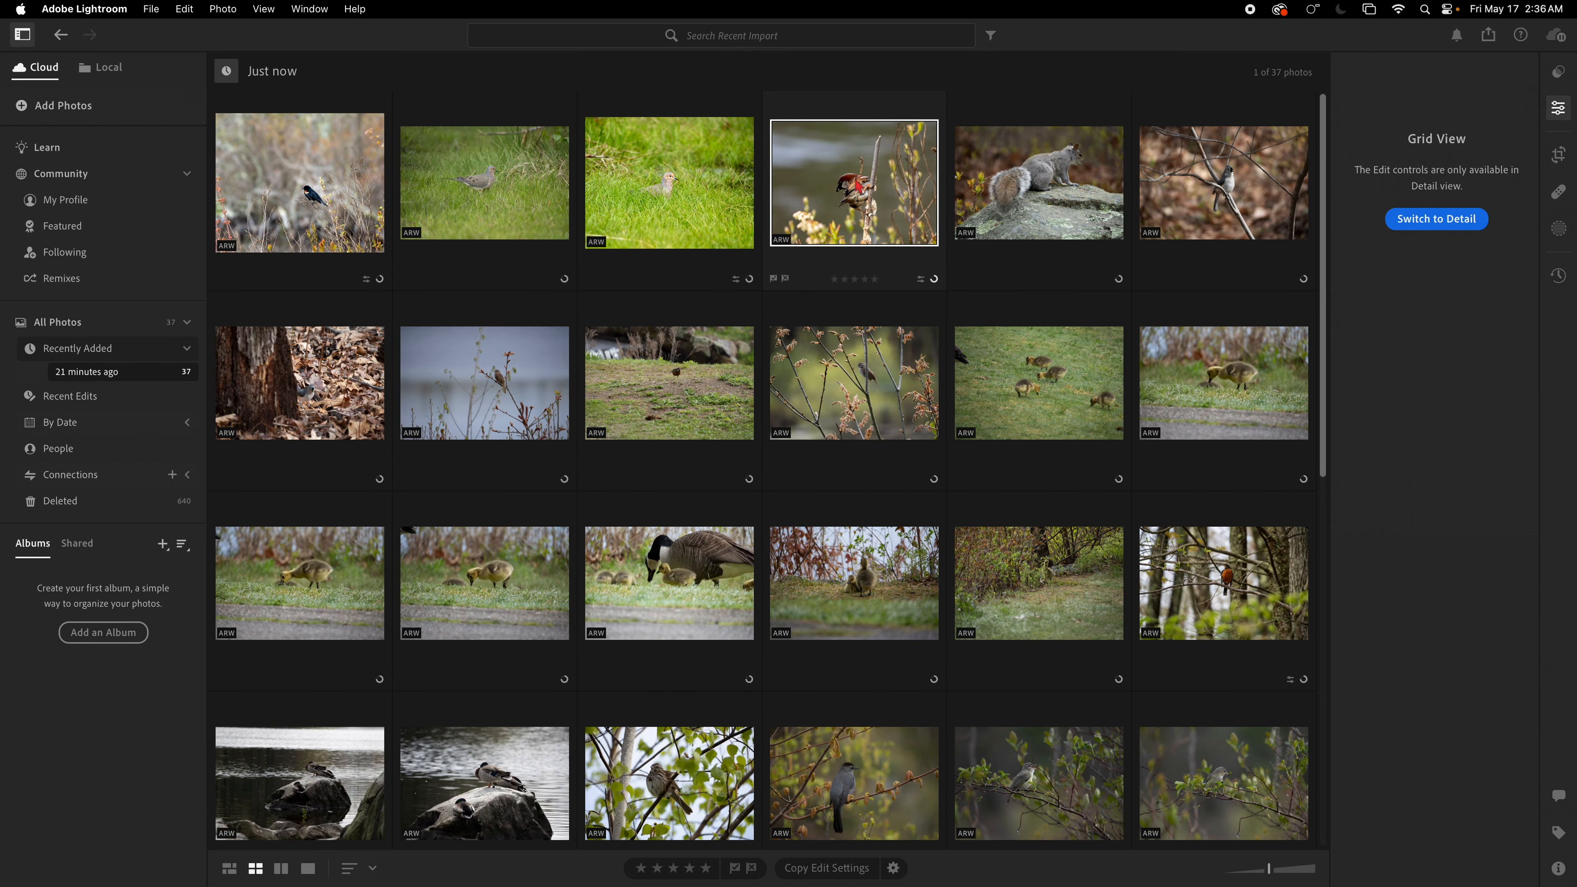
double_click(856, 180)
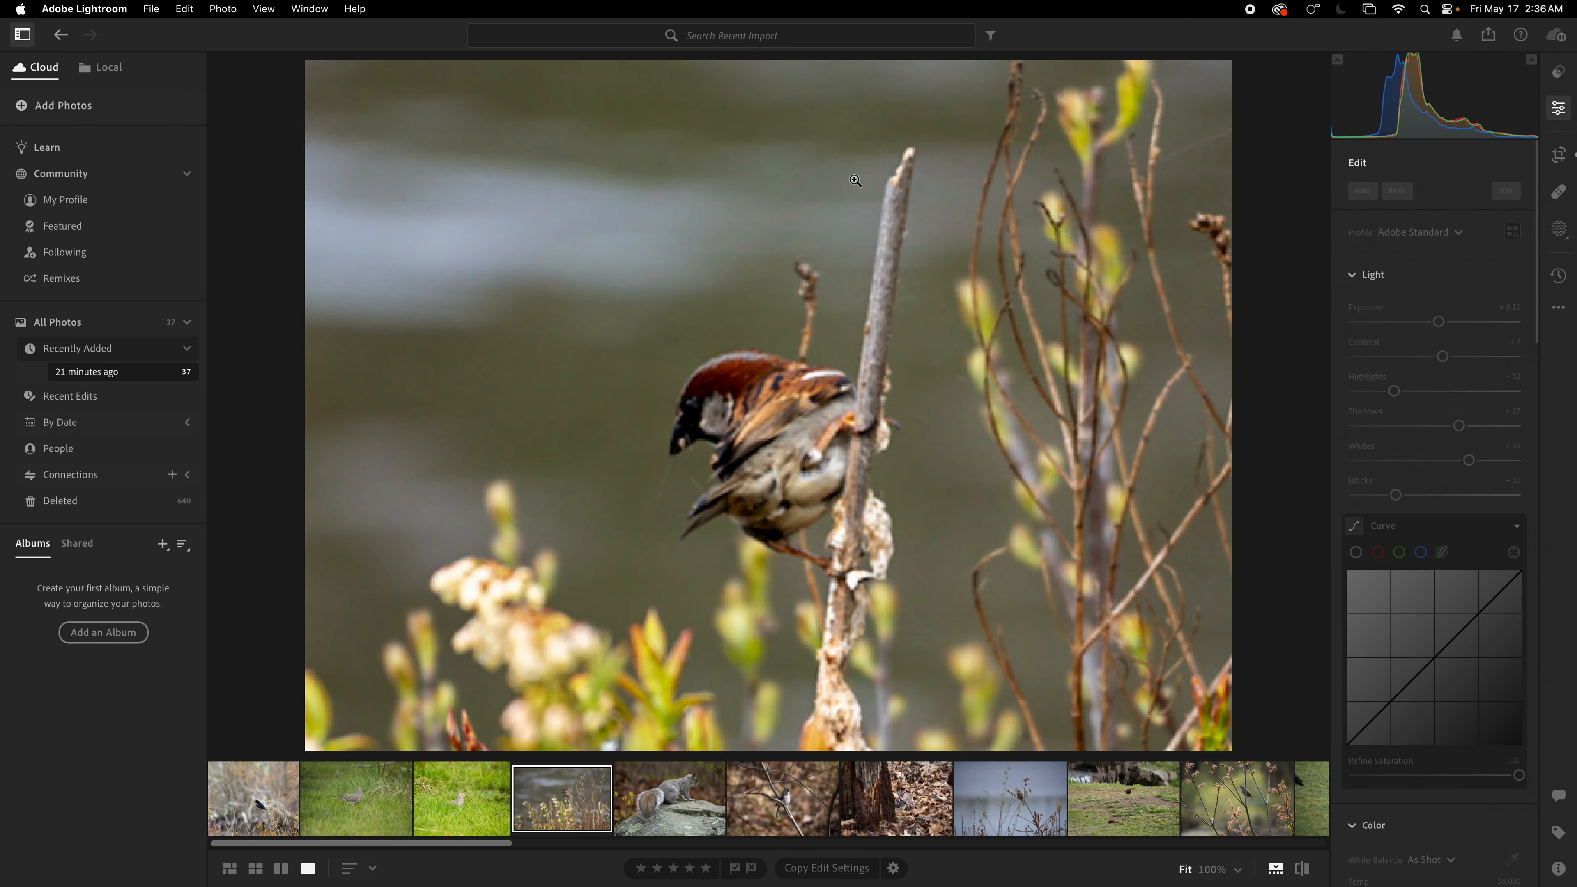
click(747, 423)
click(747, 423)
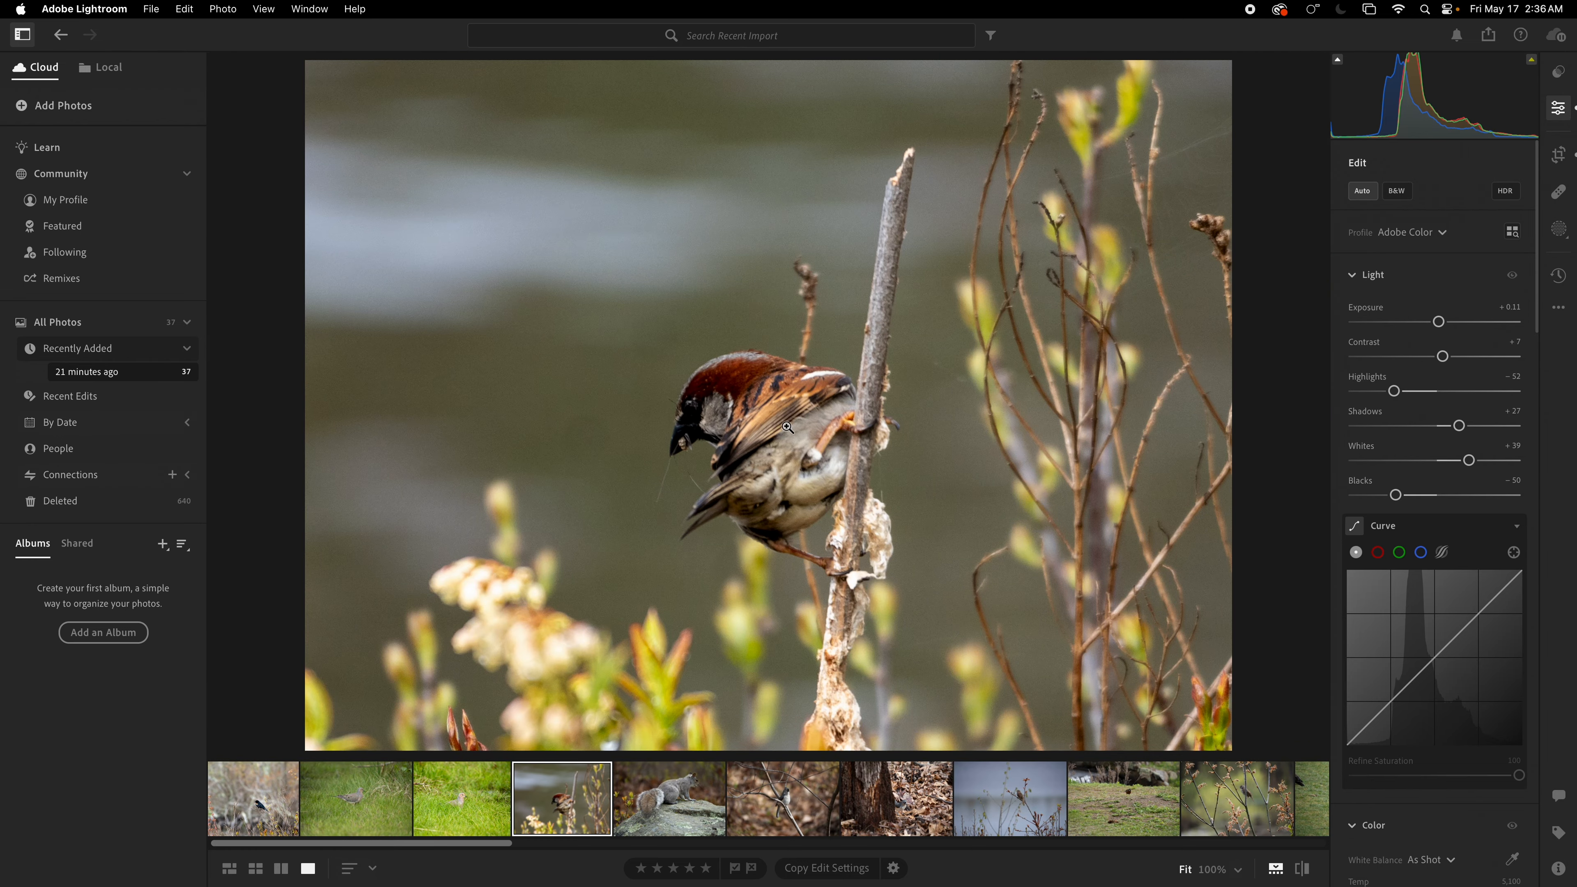
click(721, 430)
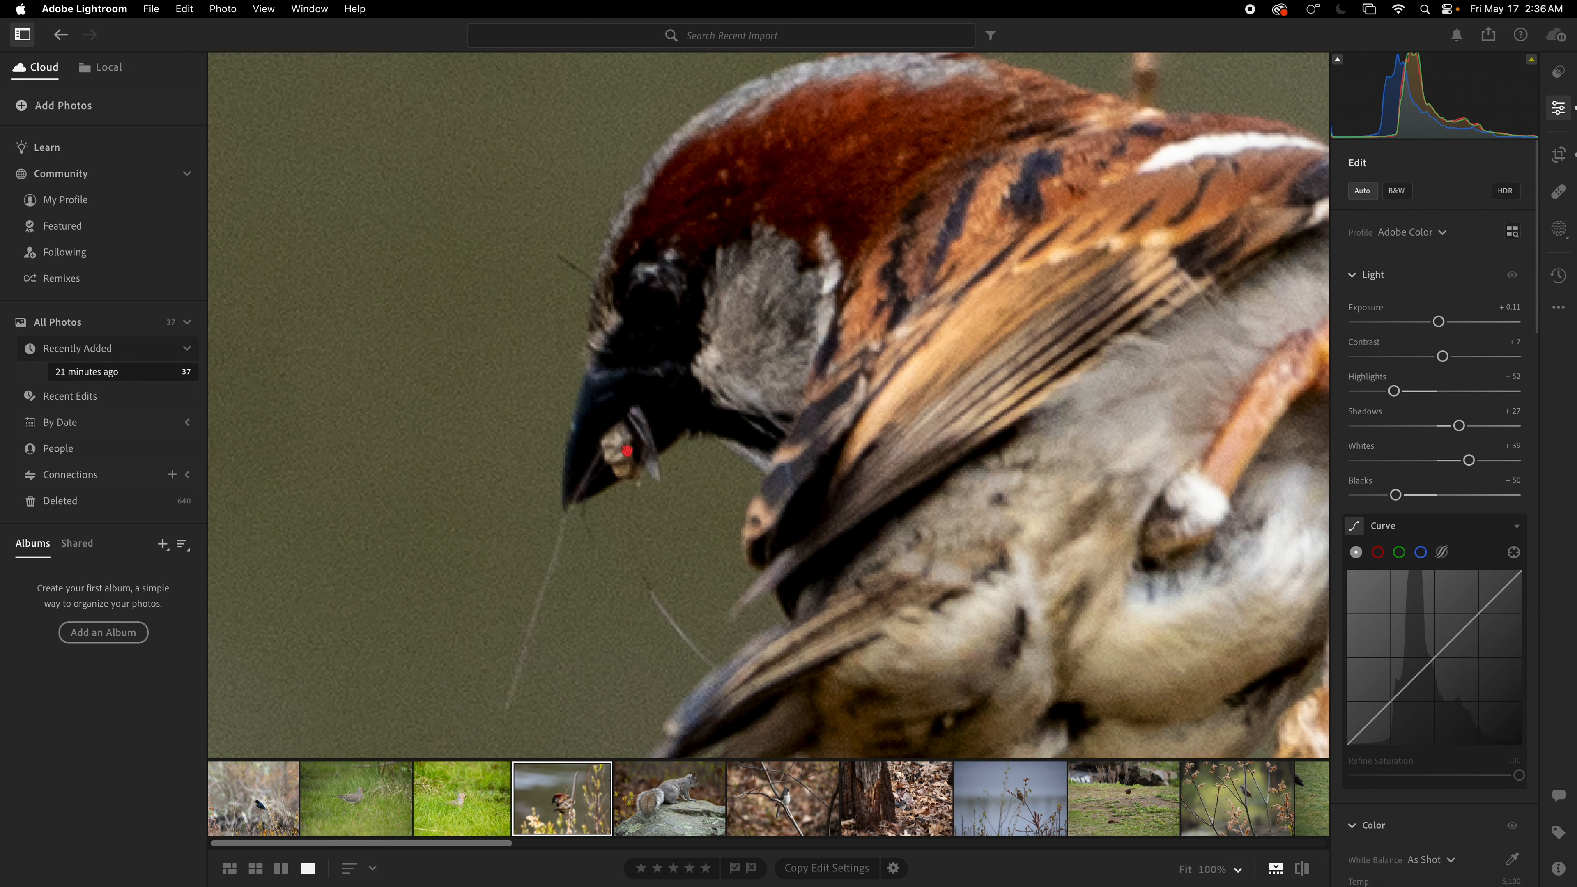
click(740, 414)
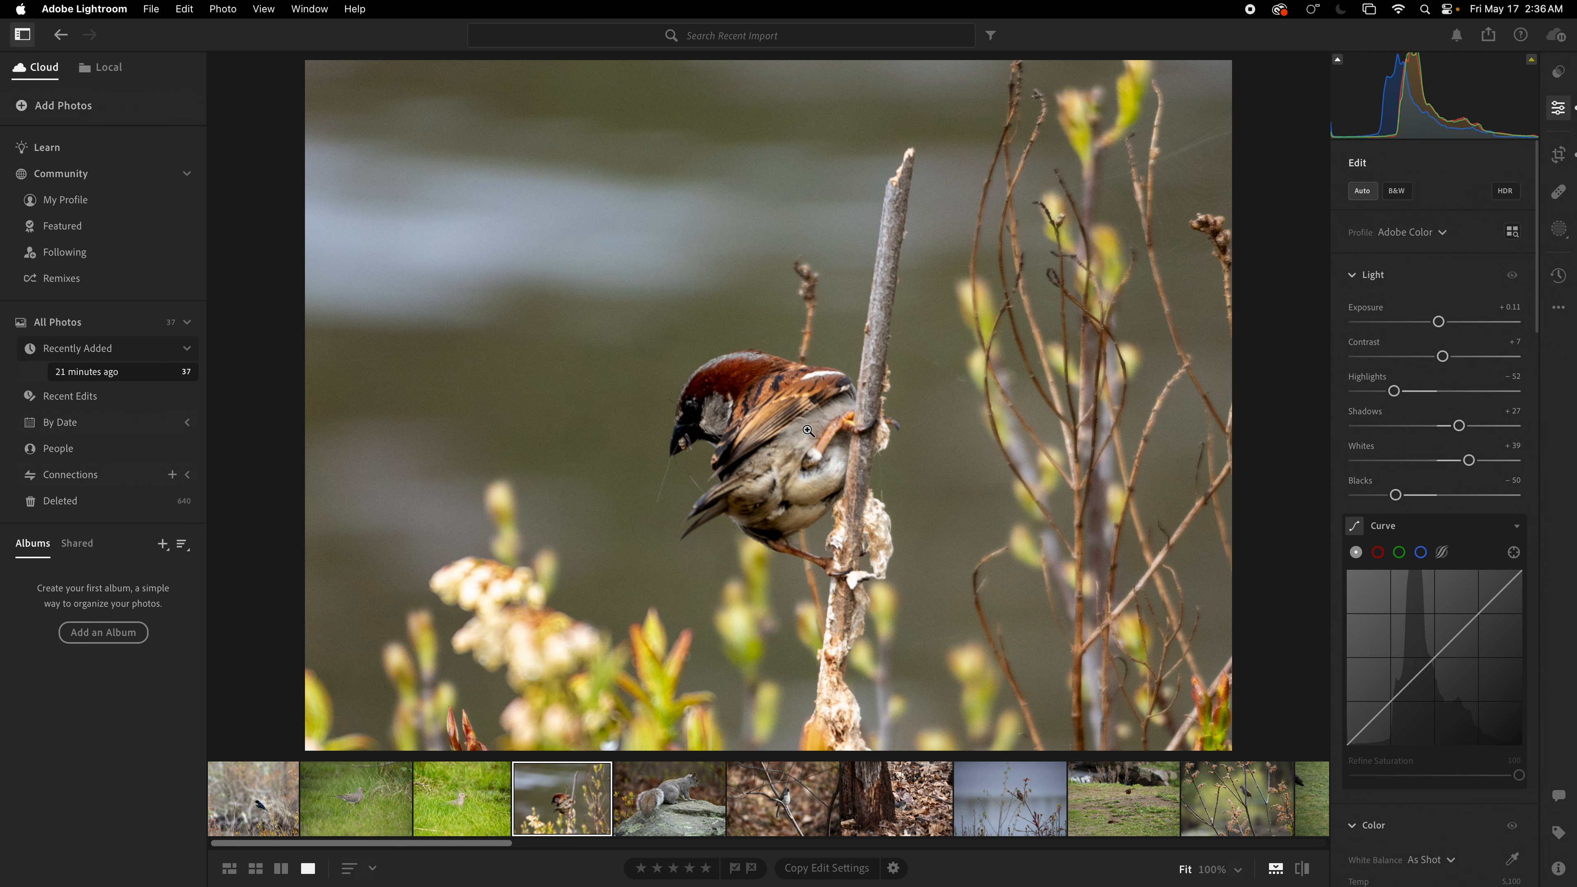
Step: Select the squirrel photo and apply Auto tone adjustments
click(687, 818)
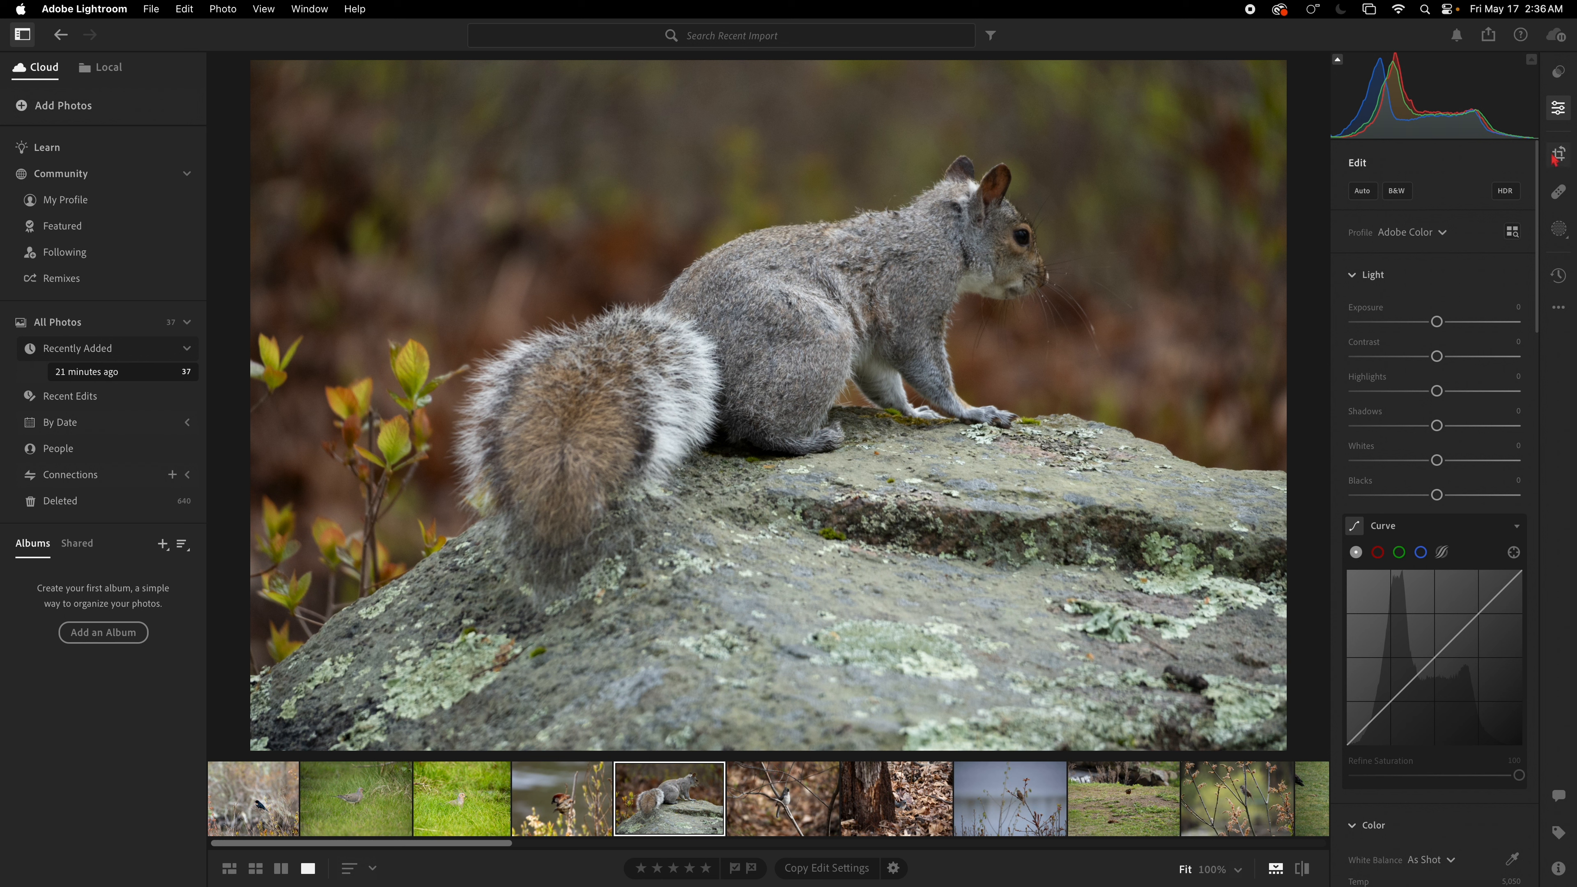
click(1360, 192)
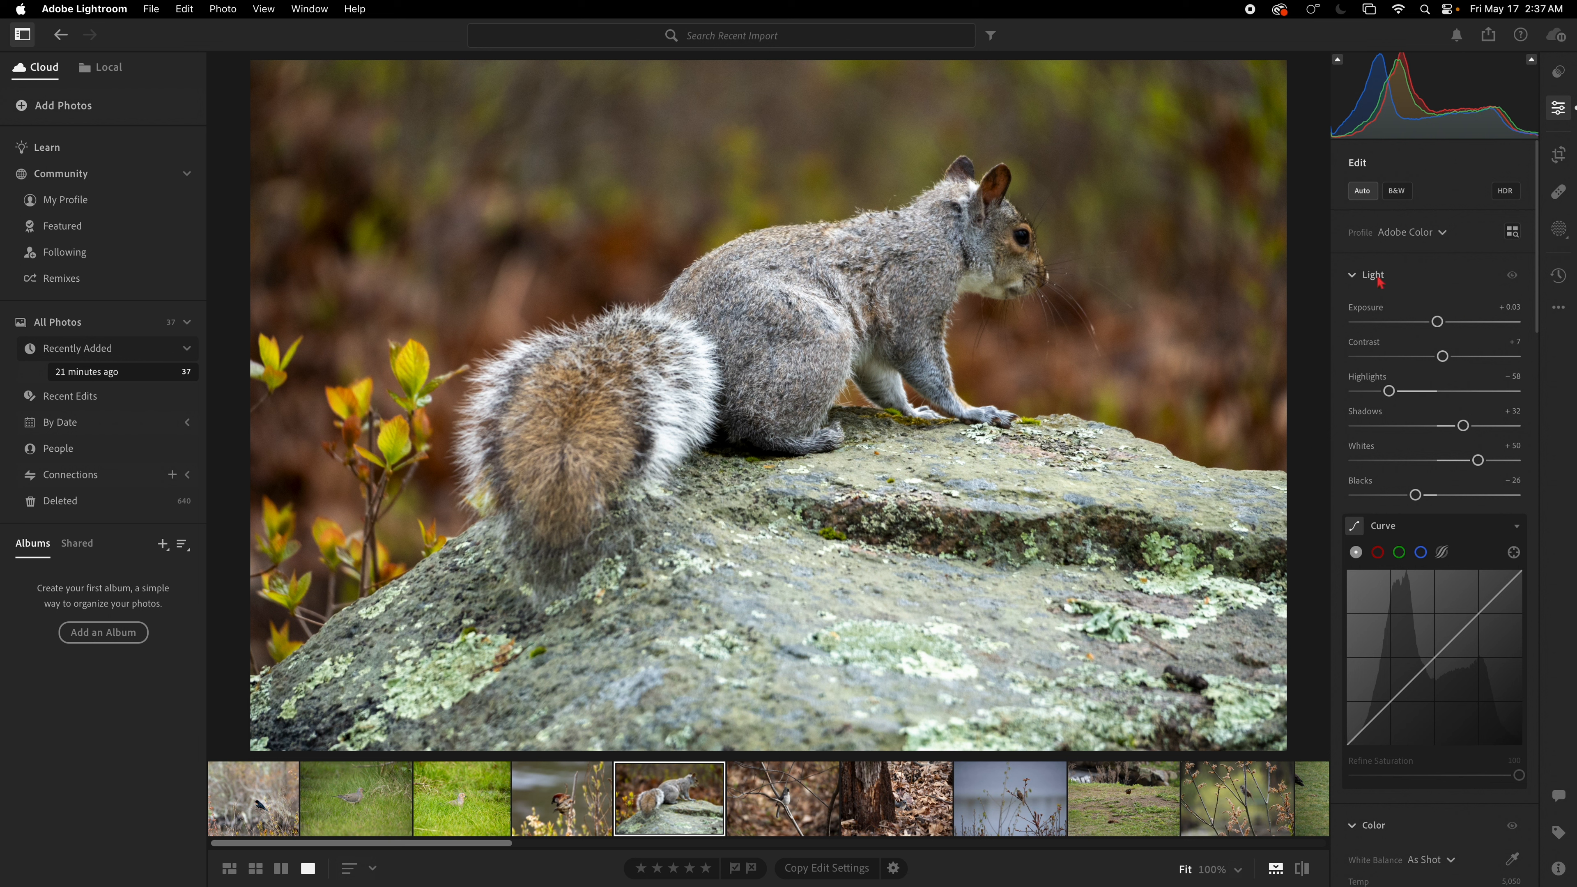
Step: Set the squirrel photo's exposure to +0.22 and highlights to -71
click(1043, 295)
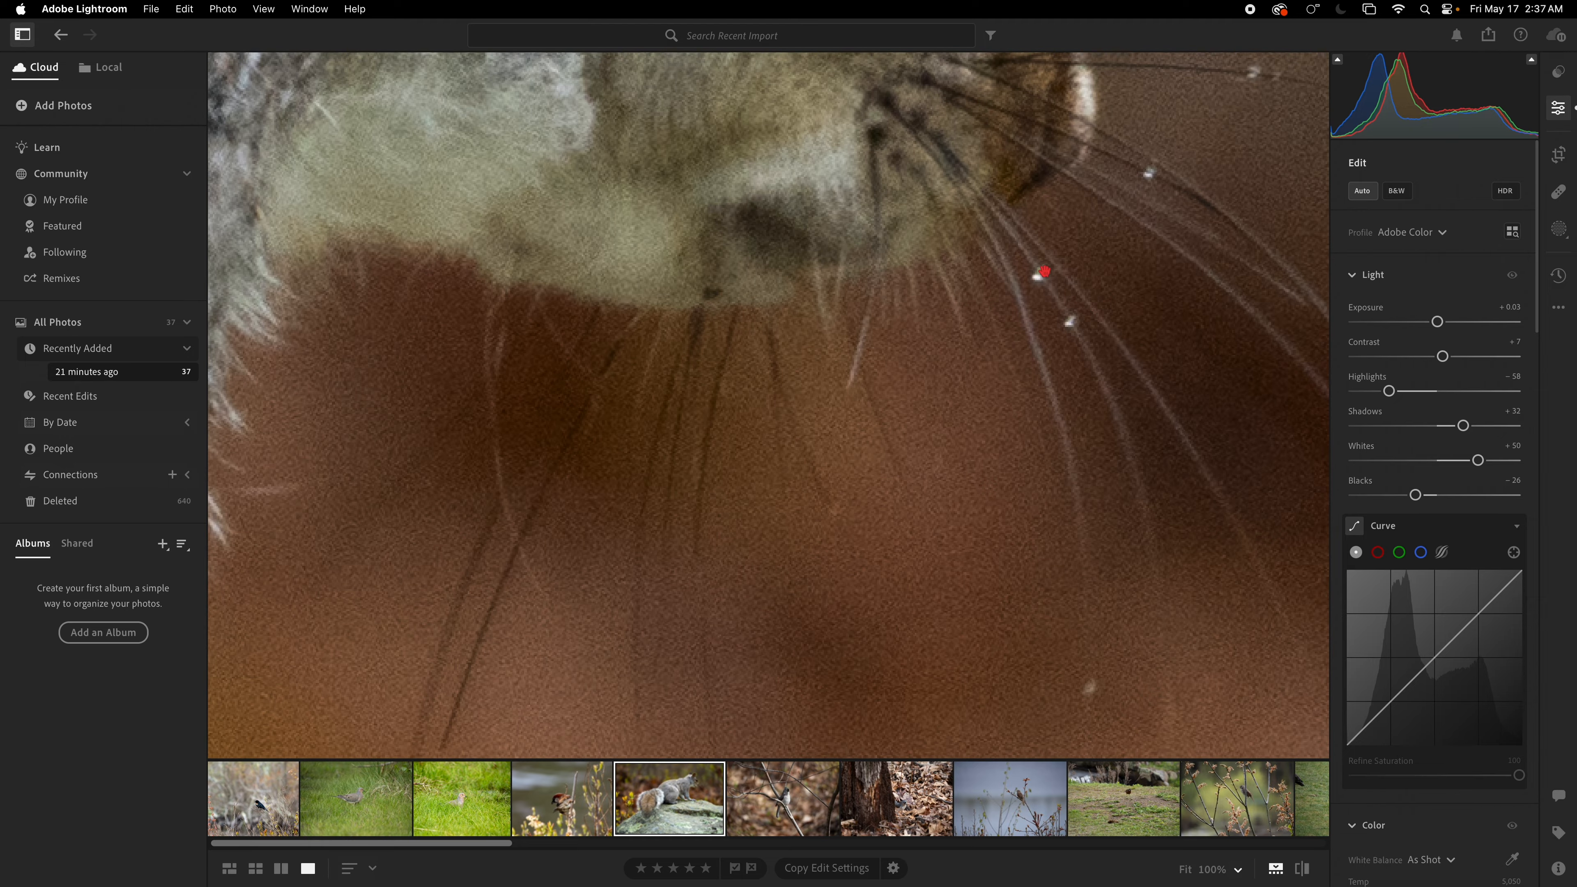
drag(1043, 272, 968, 433)
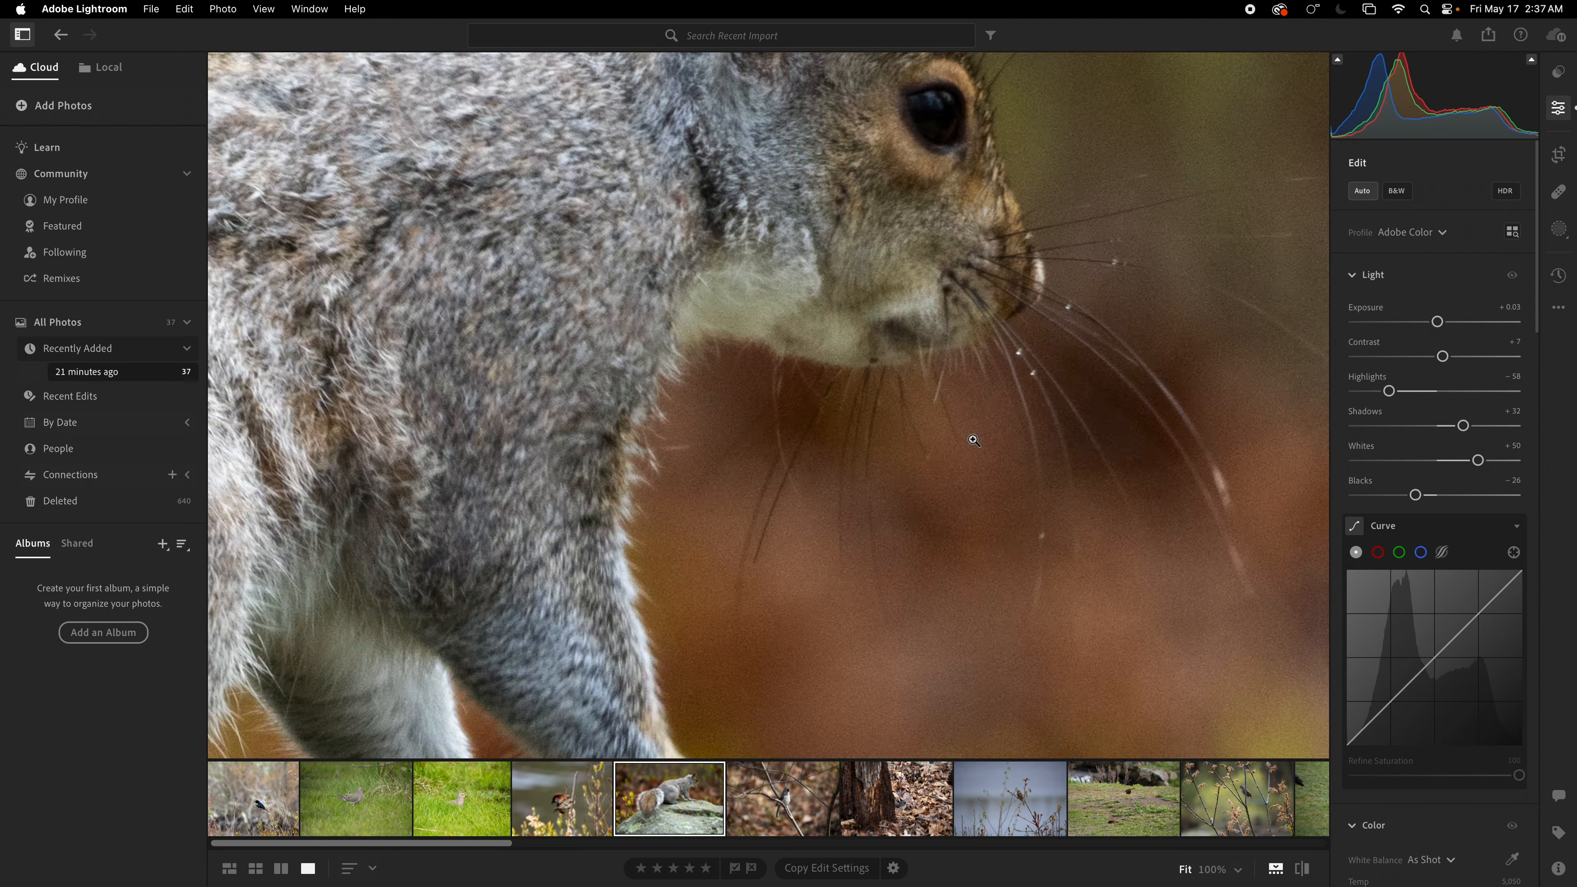
click(973, 440)
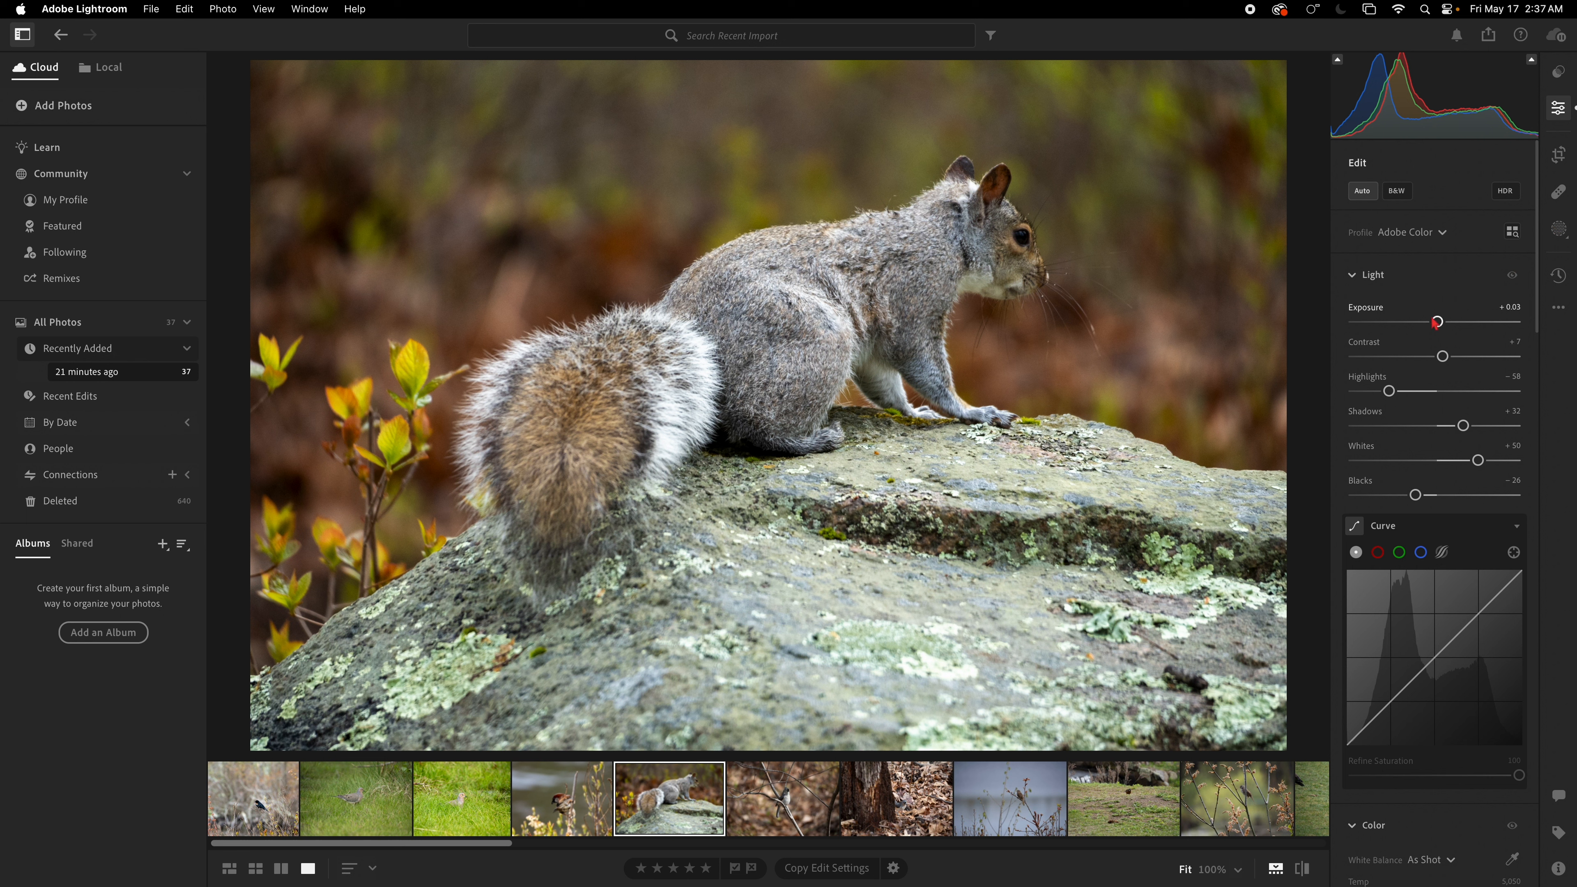
drag(1438, 321, 1443, 323)
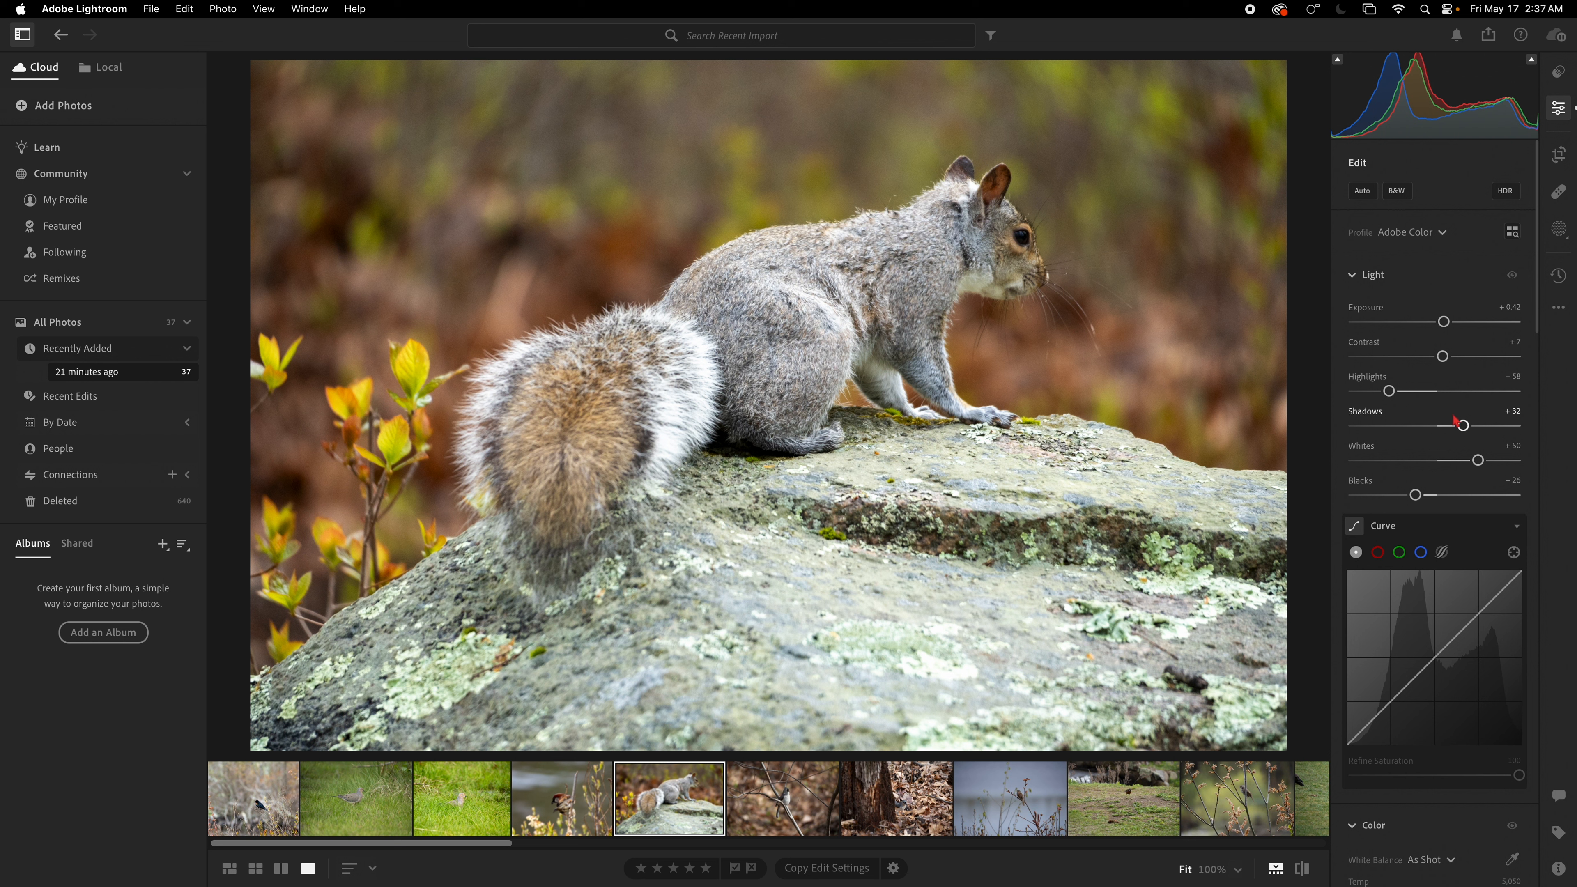
drag(1390, 391, 1379, 391)
drag(1443, 321, 1441, 321)
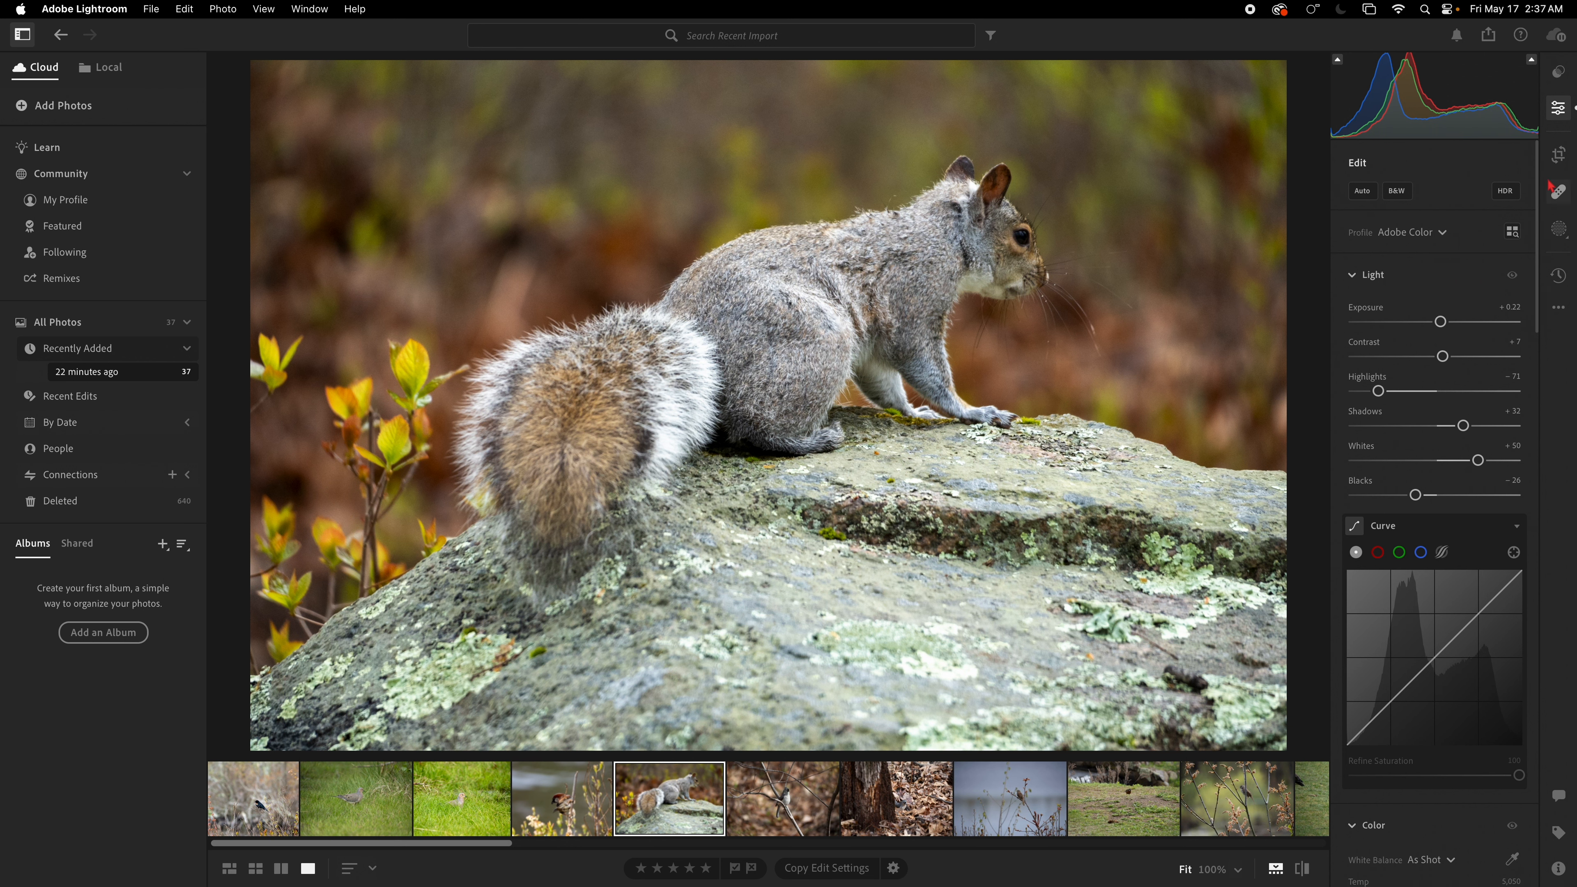
Step: Crop the squirrel photo tighter around the squirrel and rock, then commit the crop
click(1559, 154)
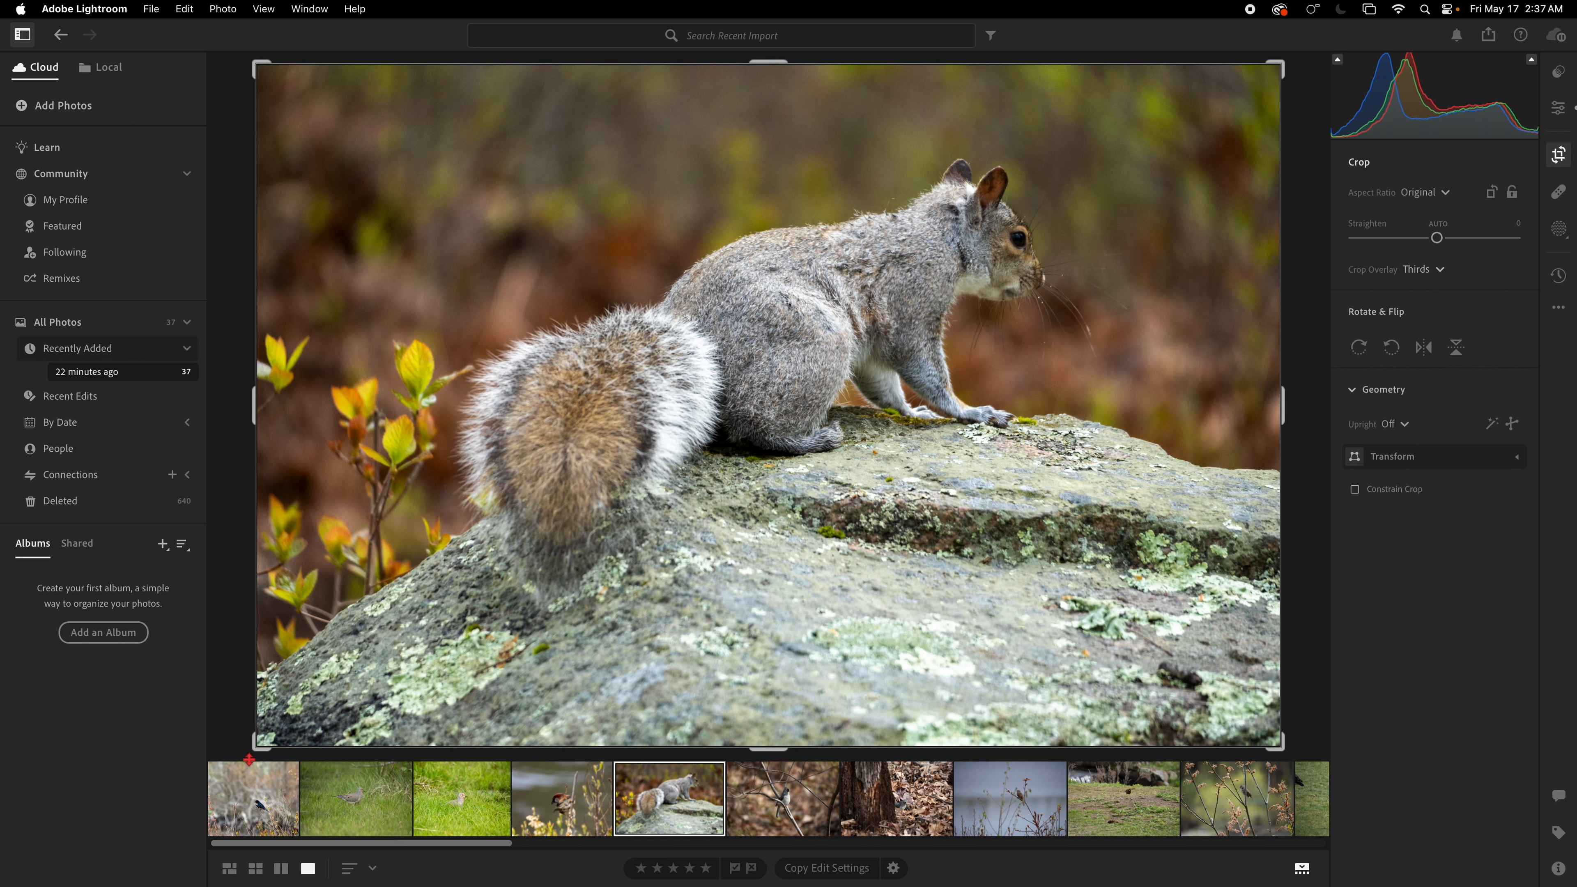
drag(249, 759, 334, 721)
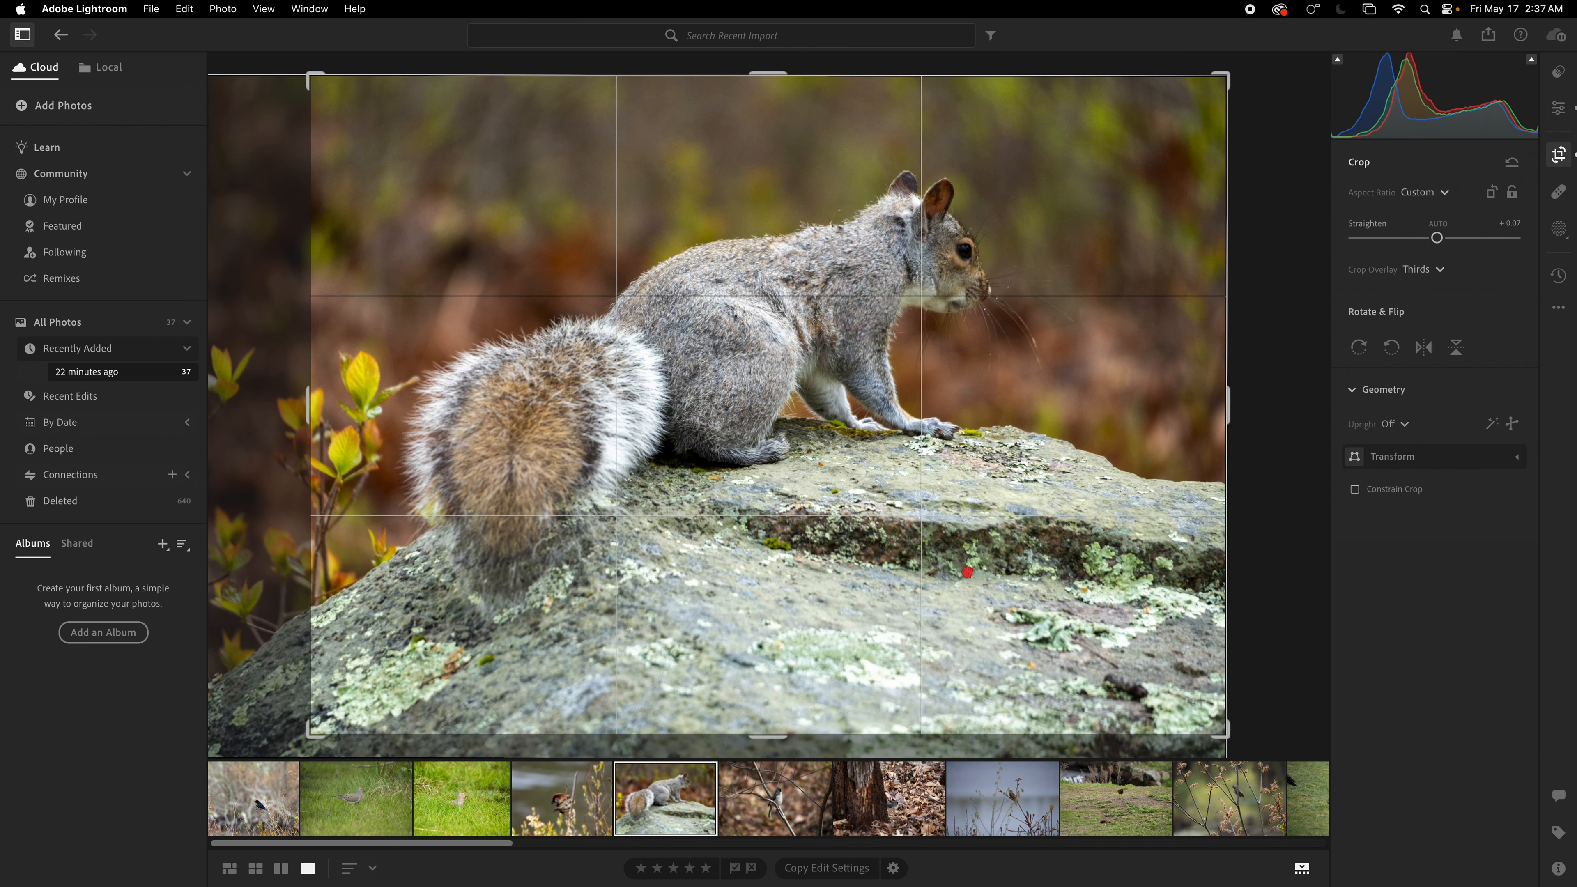
drag(1228, 734, 1200, 710)
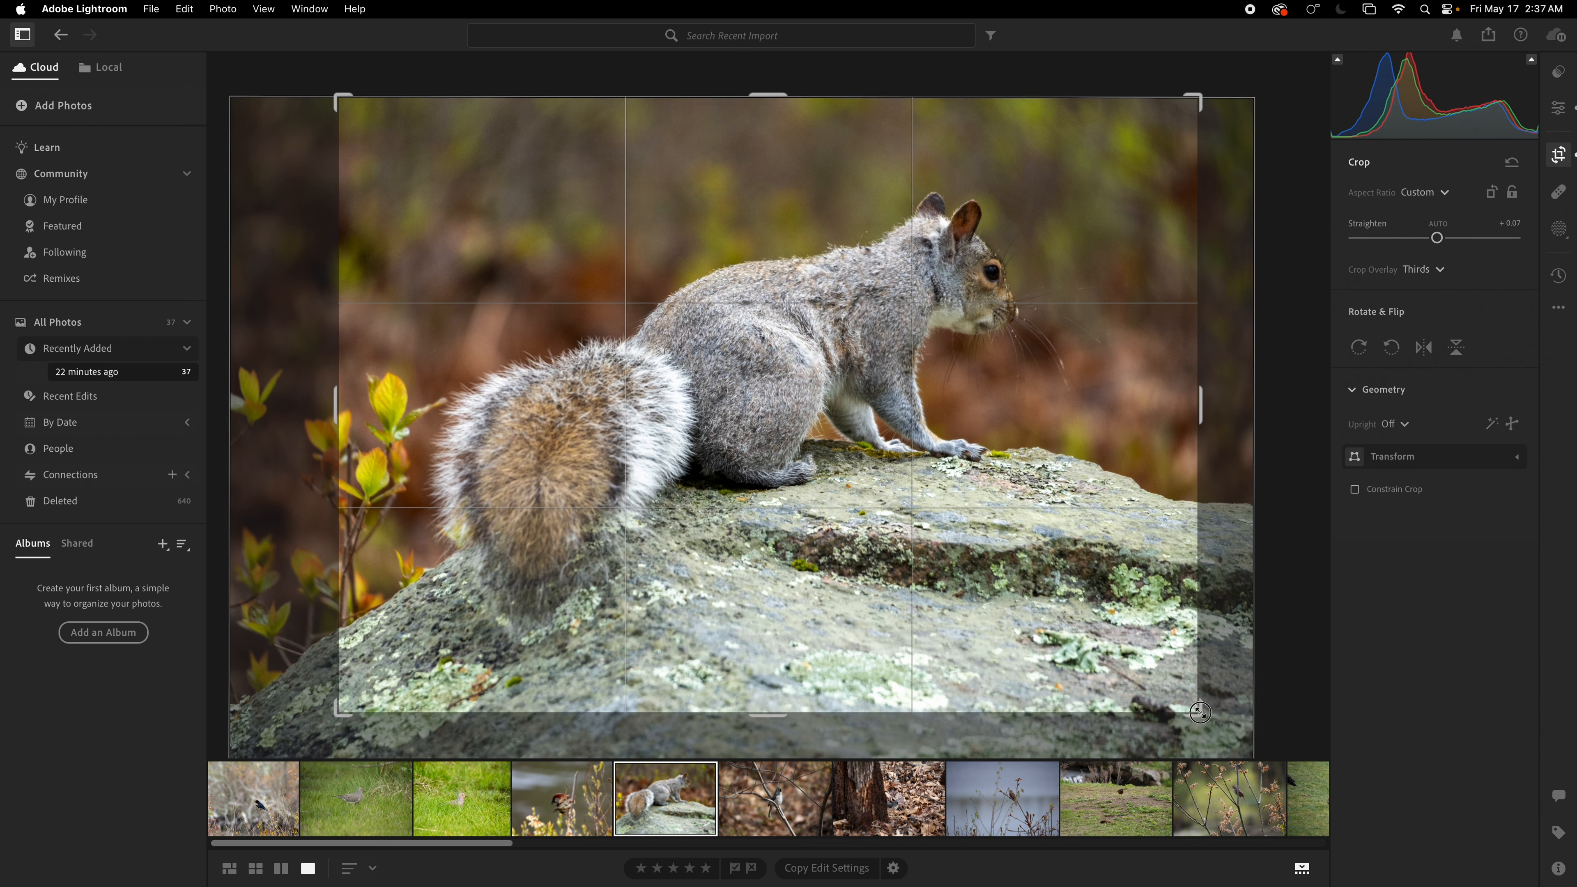
drag(1028, 635, 921, 658)
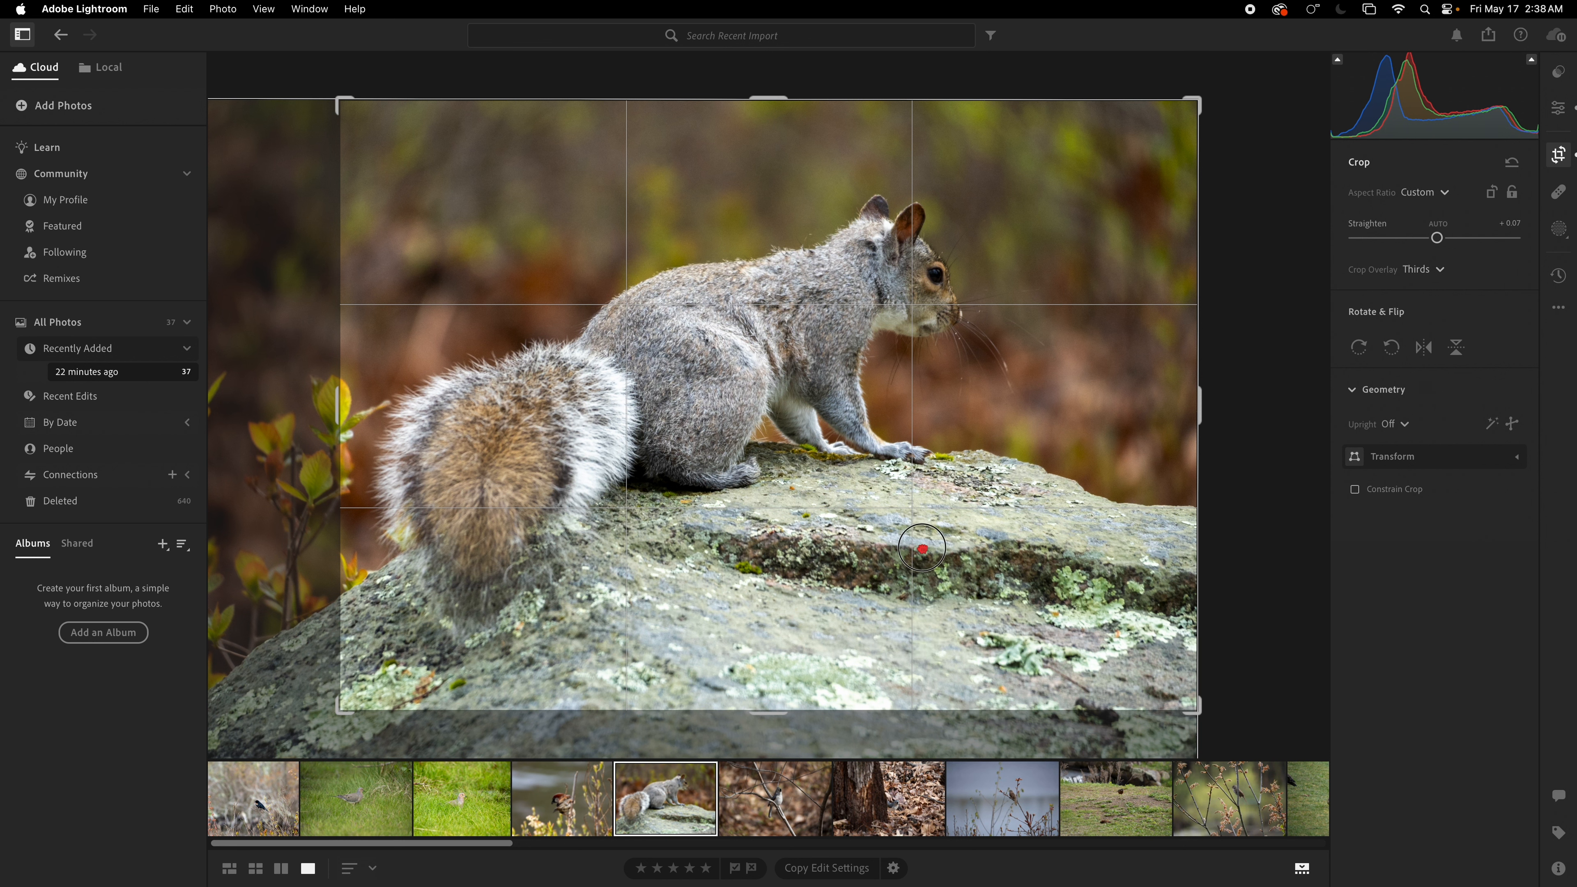
drag(1202, 707, 1193, 696)
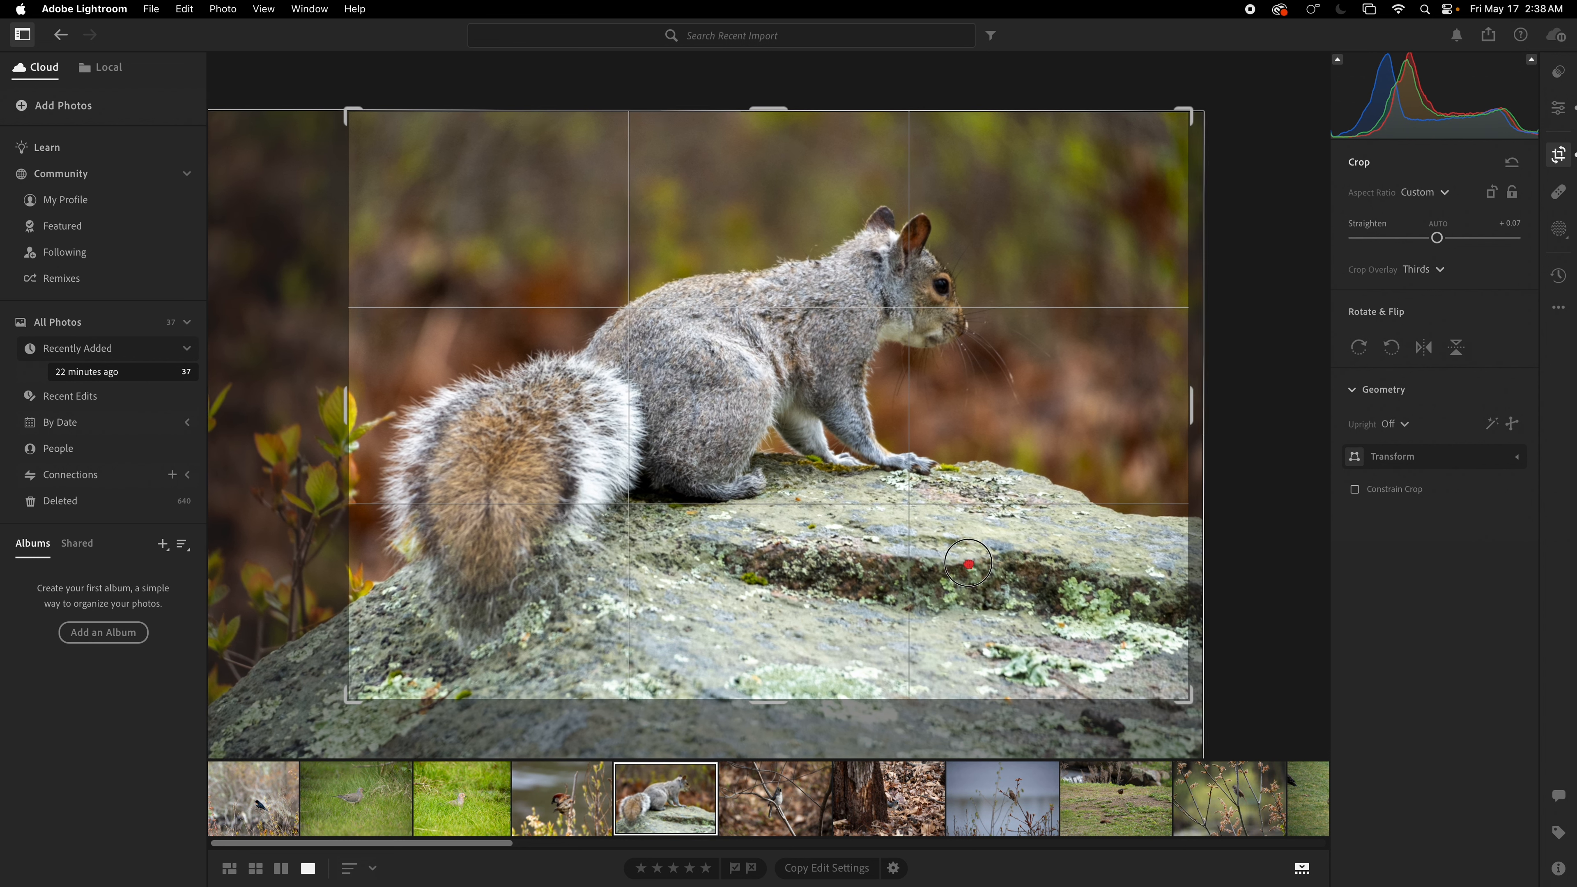
drag(975, 538, 978, 597)
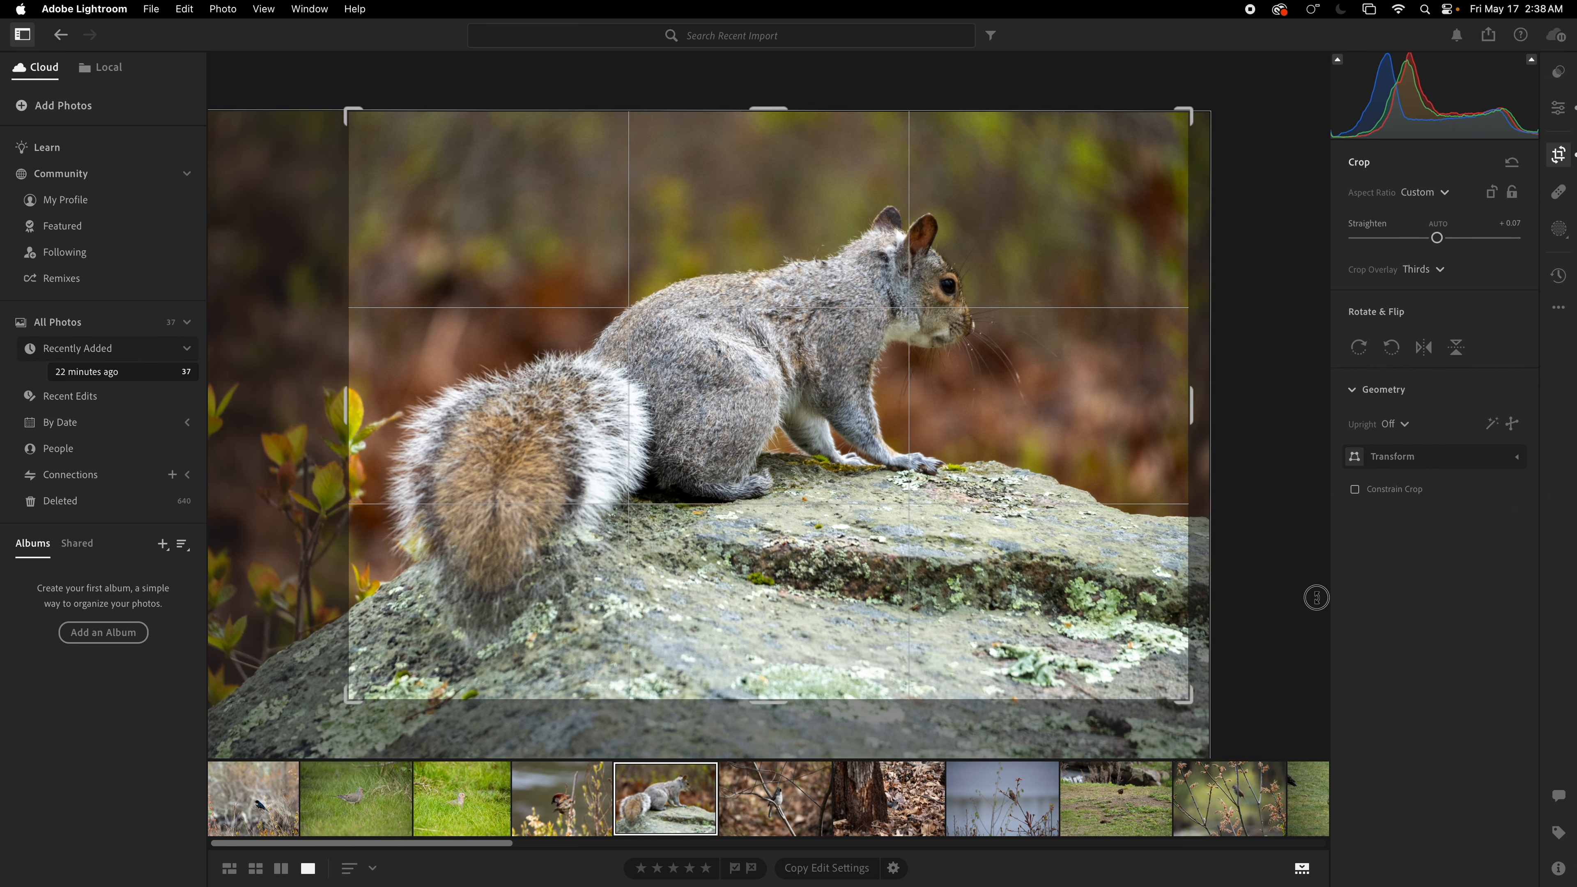
key(Return)
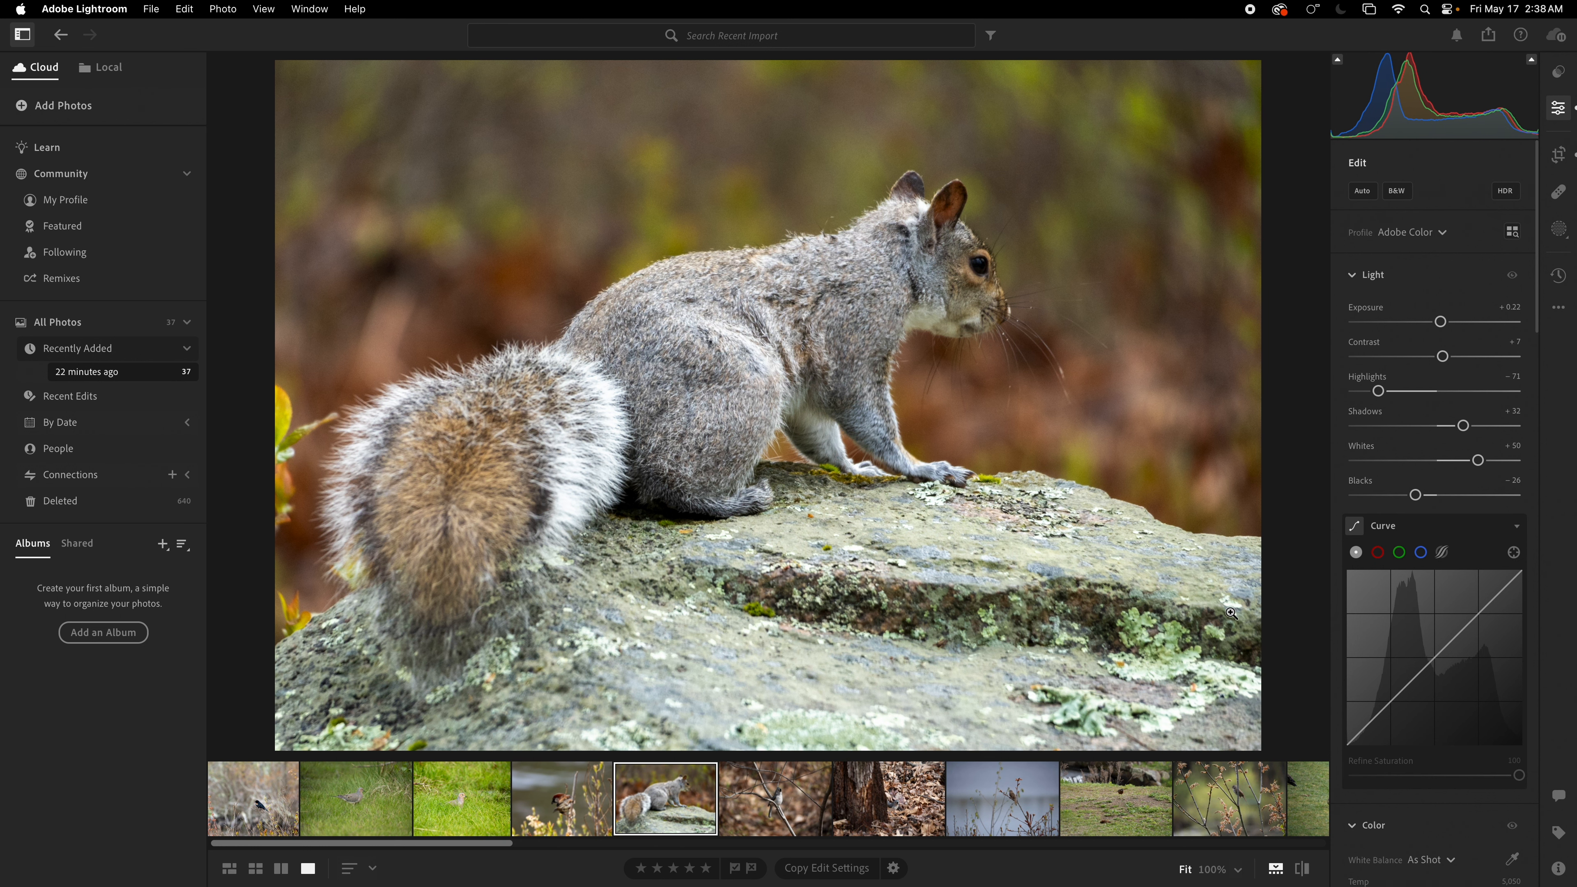
Step: Select the titmouse photo and apply Auto tone adjustments
click(787, 822)
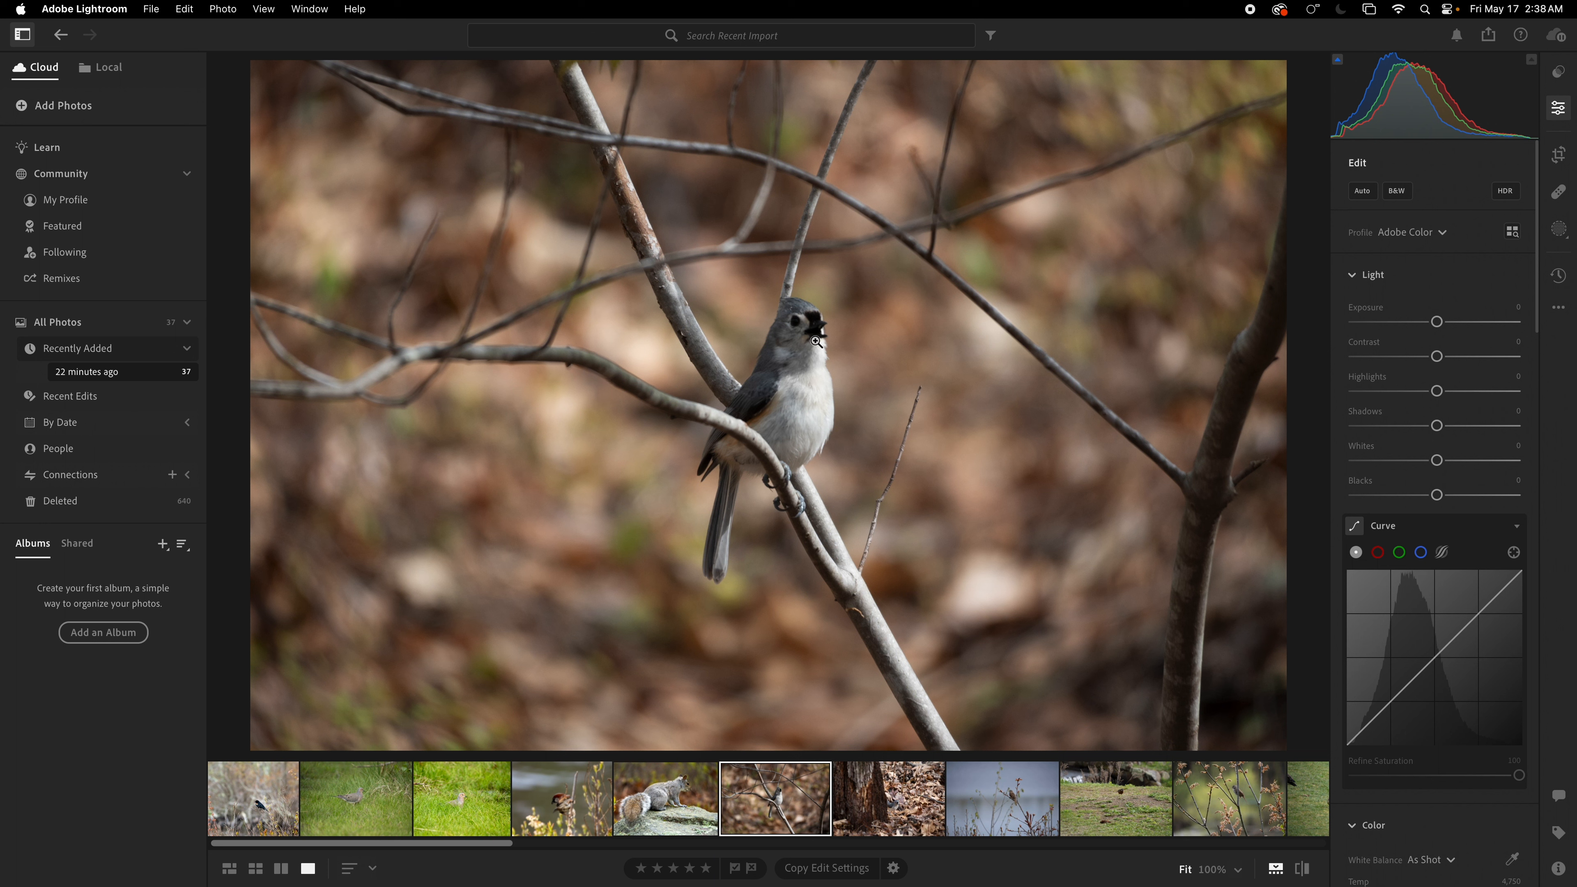
click(1360, 193)
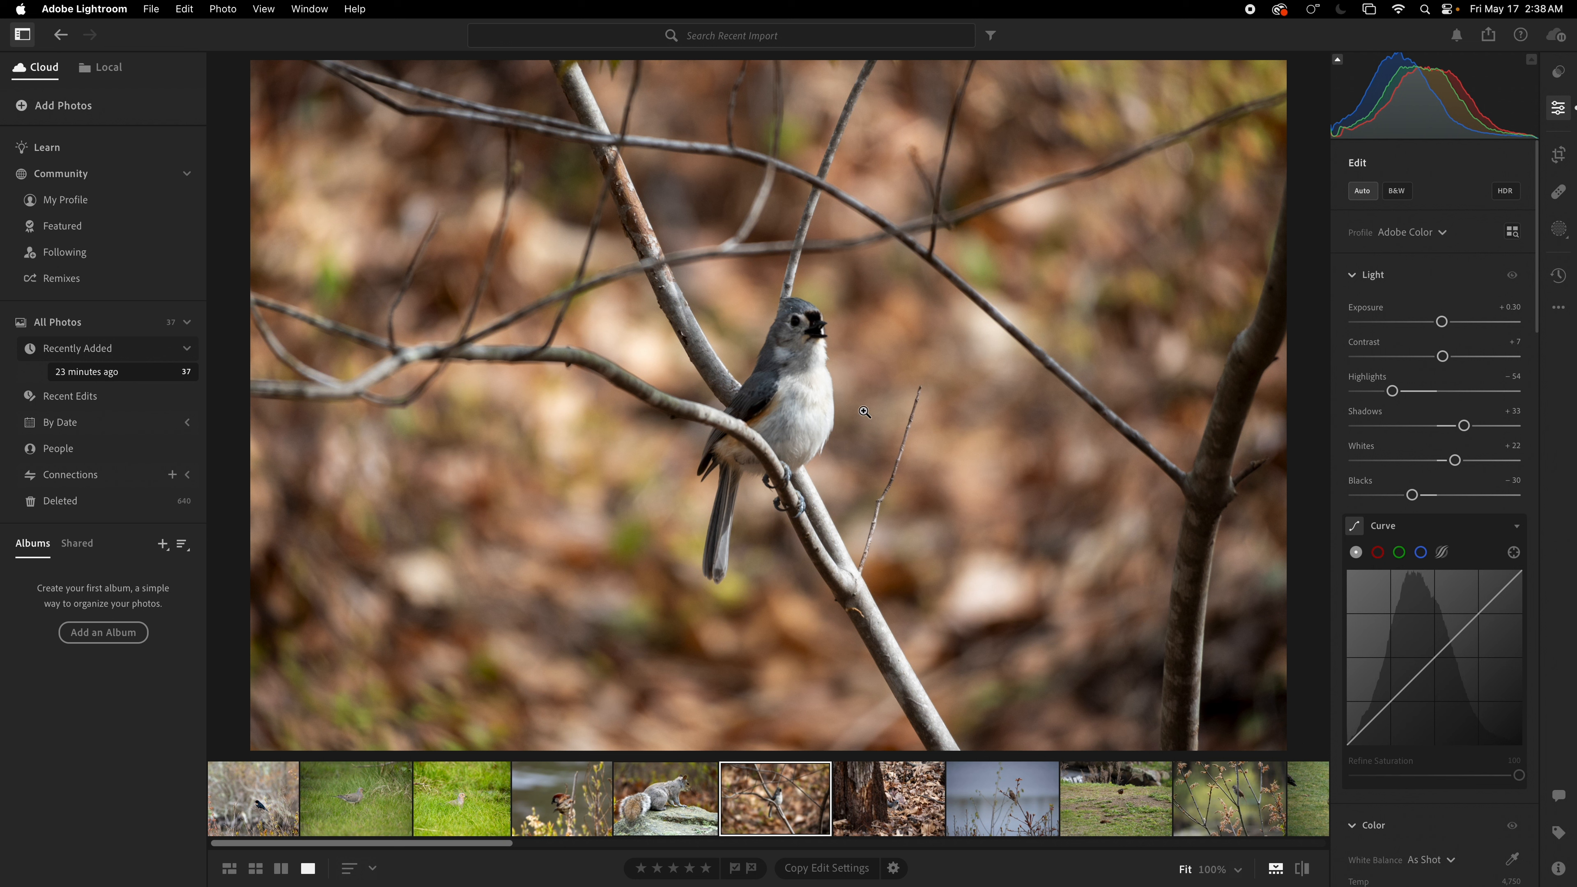
Step: Set the titmouse photo's exposure to +0.81, whites to +7 and contrast to +13
drag(1442, 322, 1453, 323)
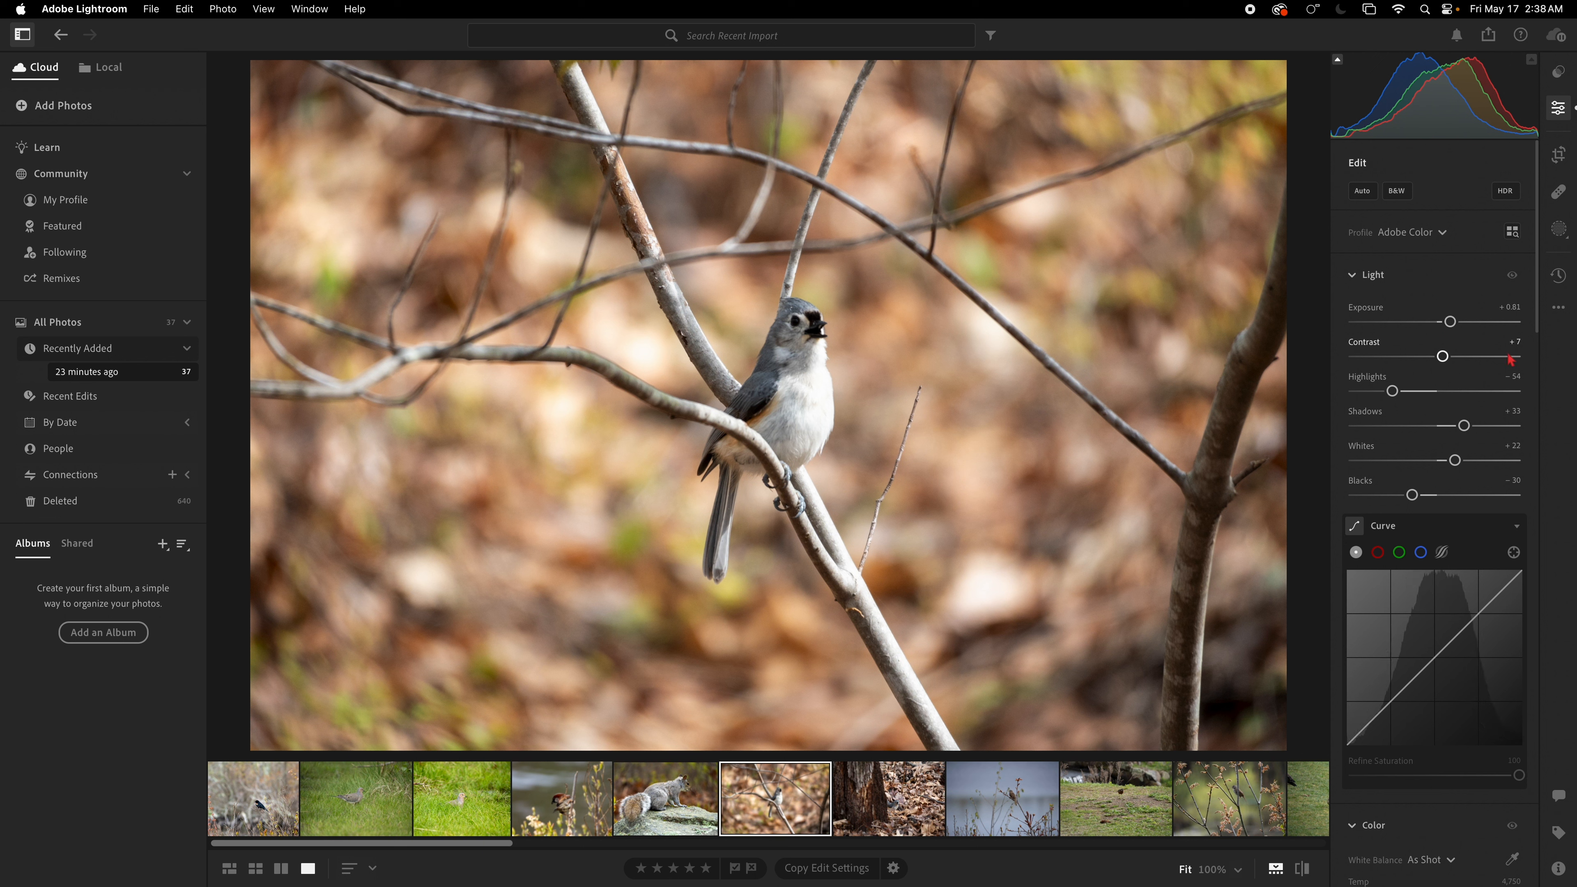
drag(1463, 465, 1450, 466)
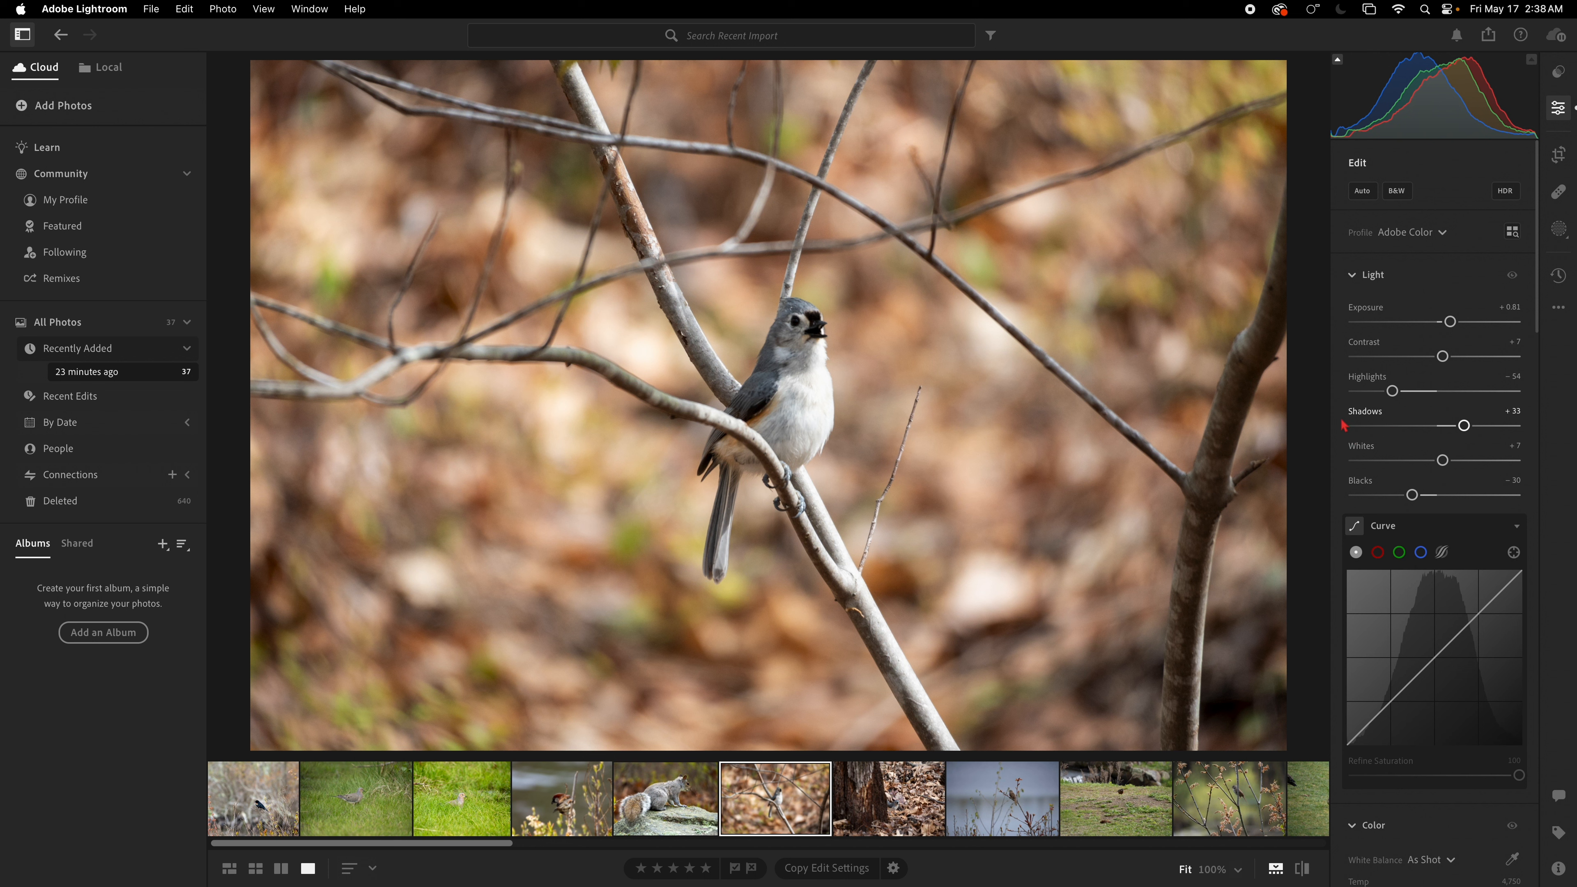
drag(1443, 356, 1450, 356)
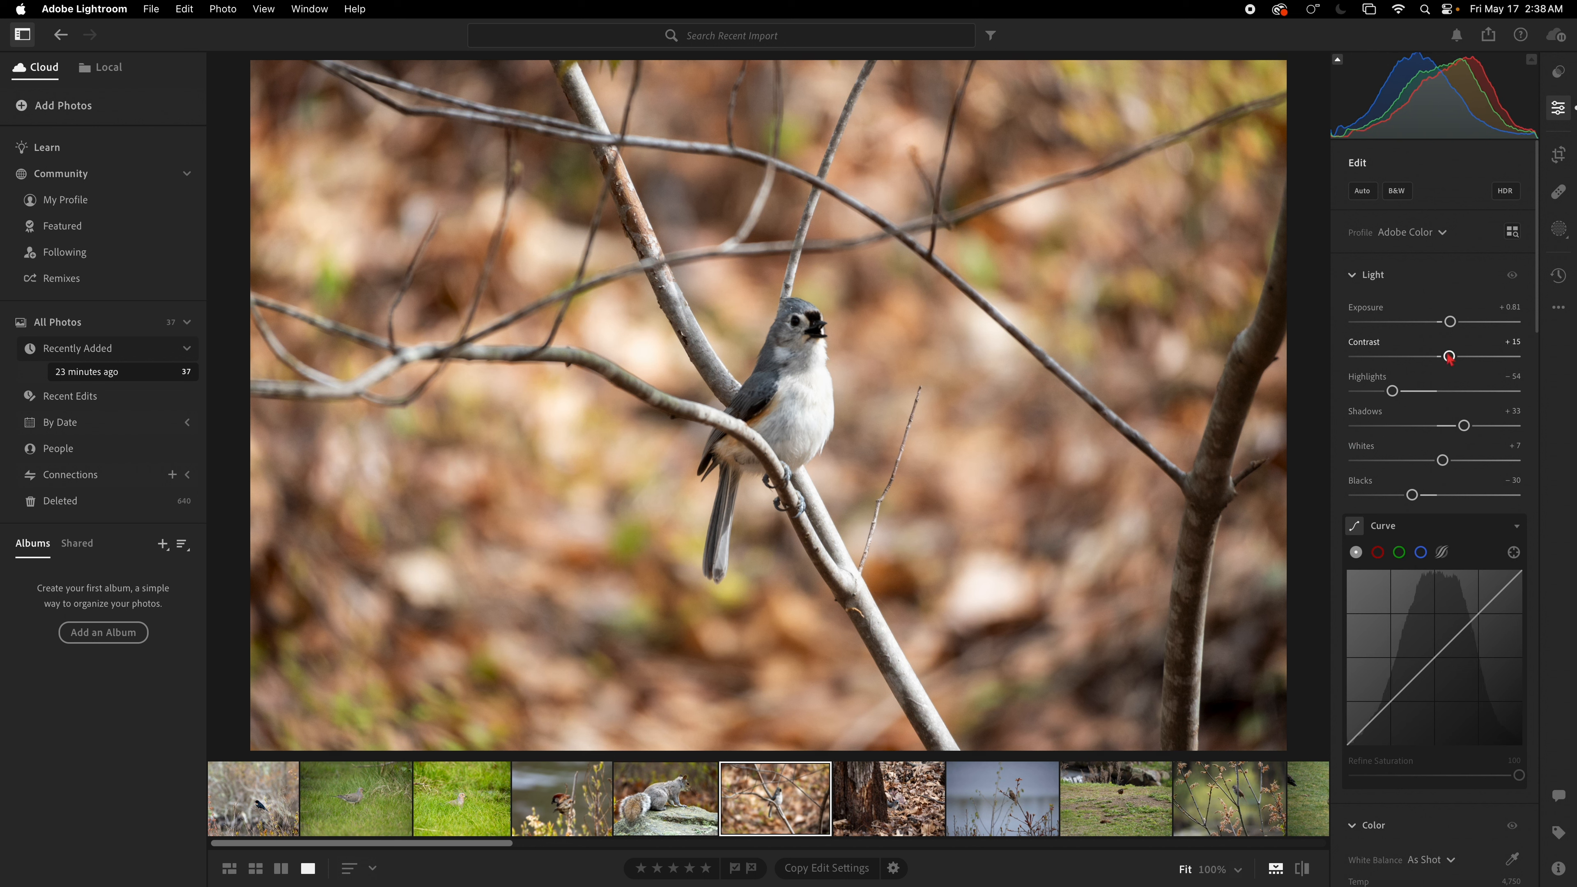
Step: Create a Subject mask on the titmouse photo, then return to the edit panel
click(1563, 237)
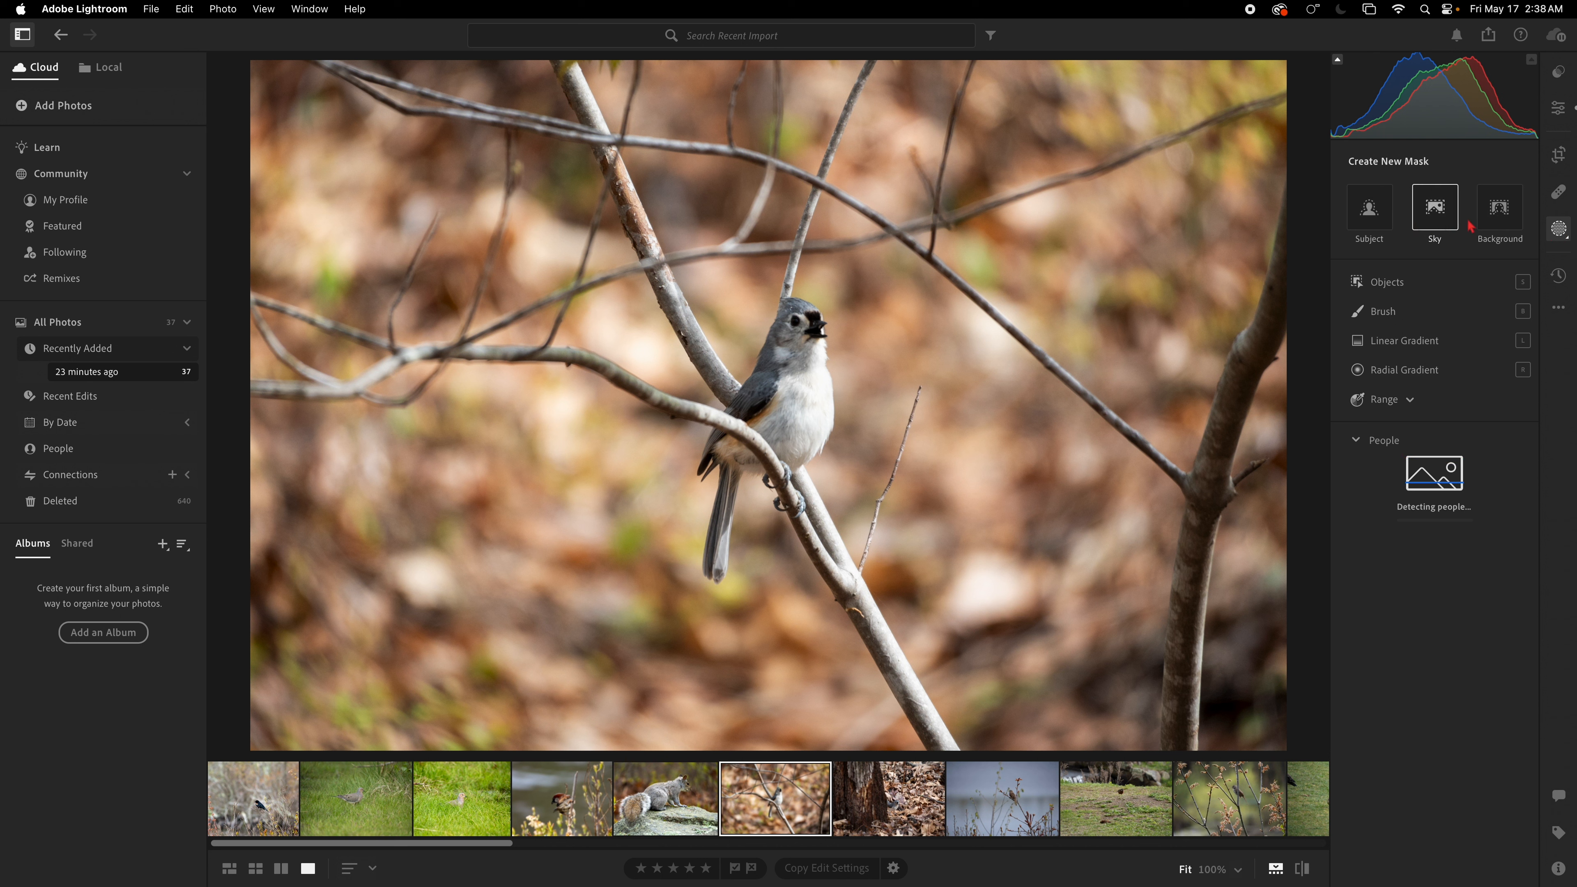
click(1371, 217)
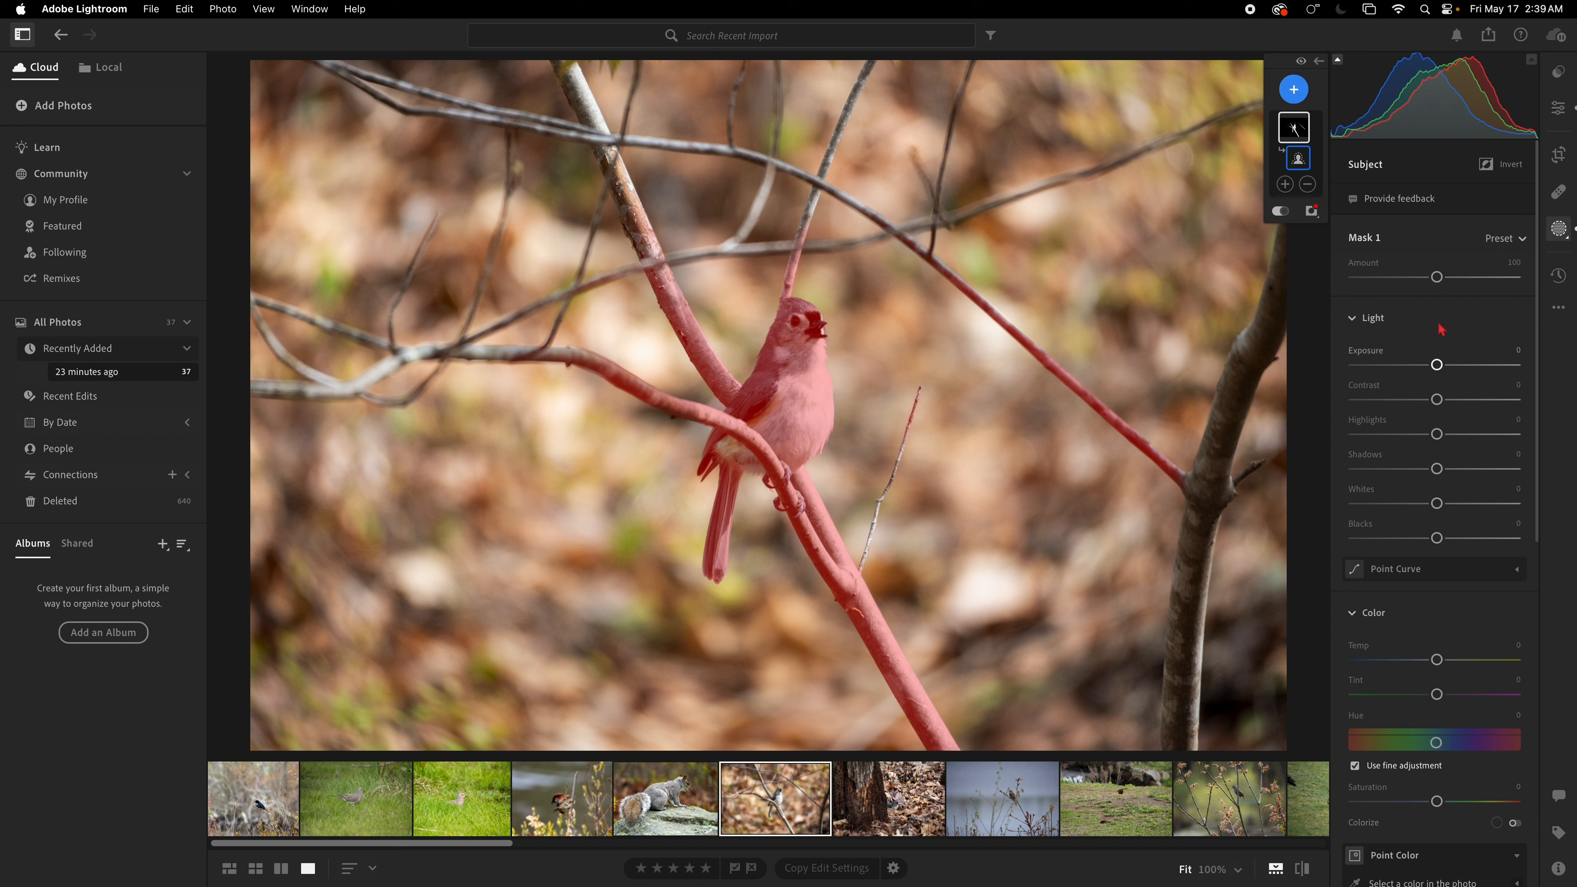
click(1570, 114)
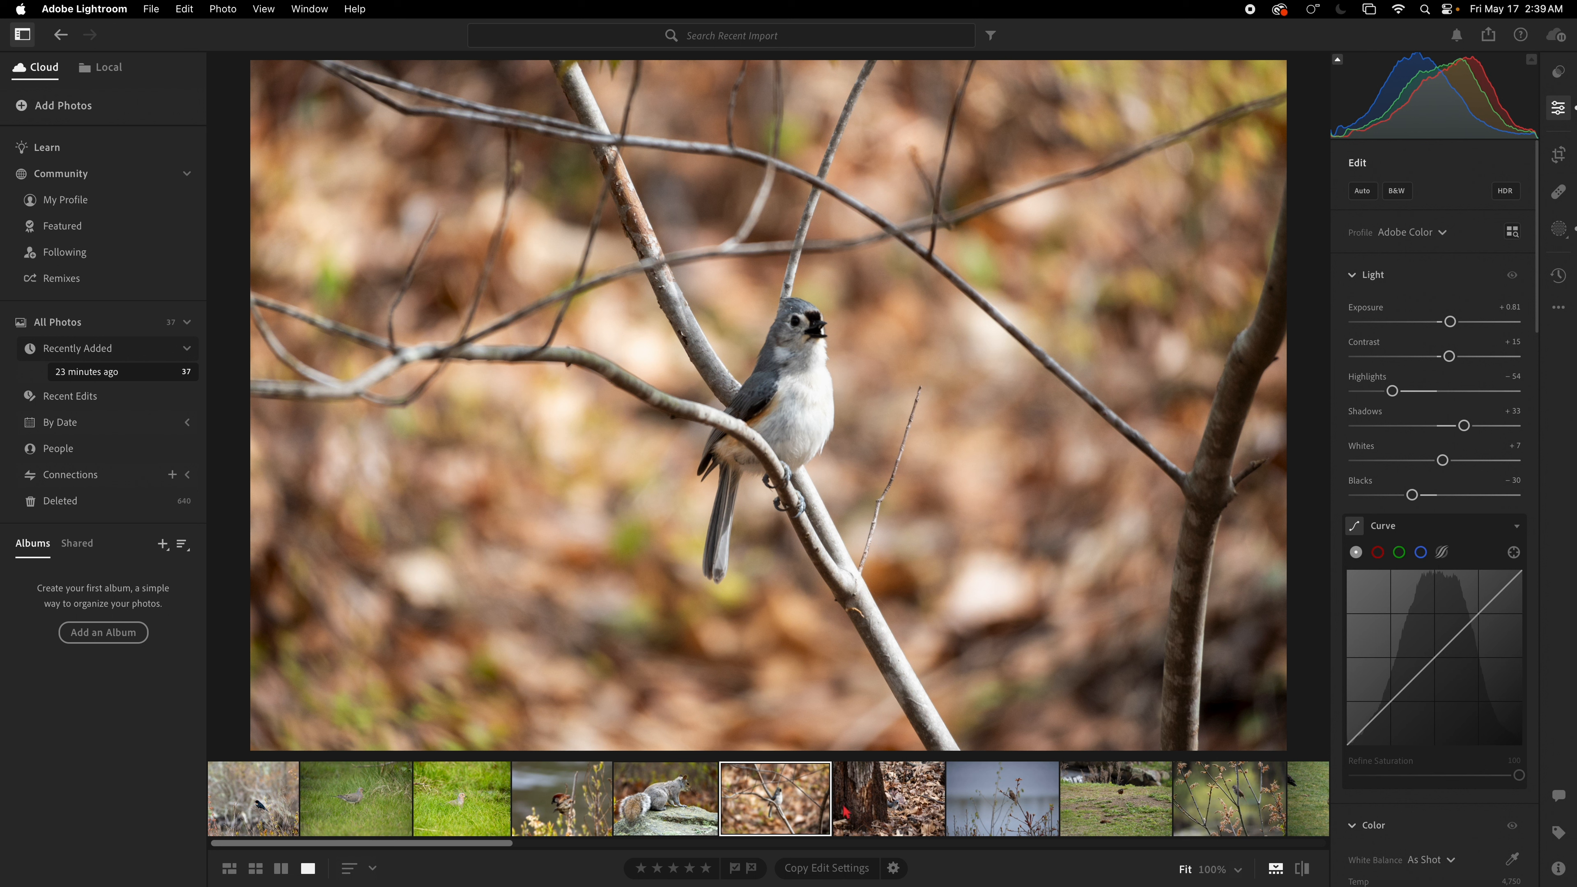
Step: Select the titmouse-by-the-tree photo and apply Auto tone adjustments
click(876, 810)
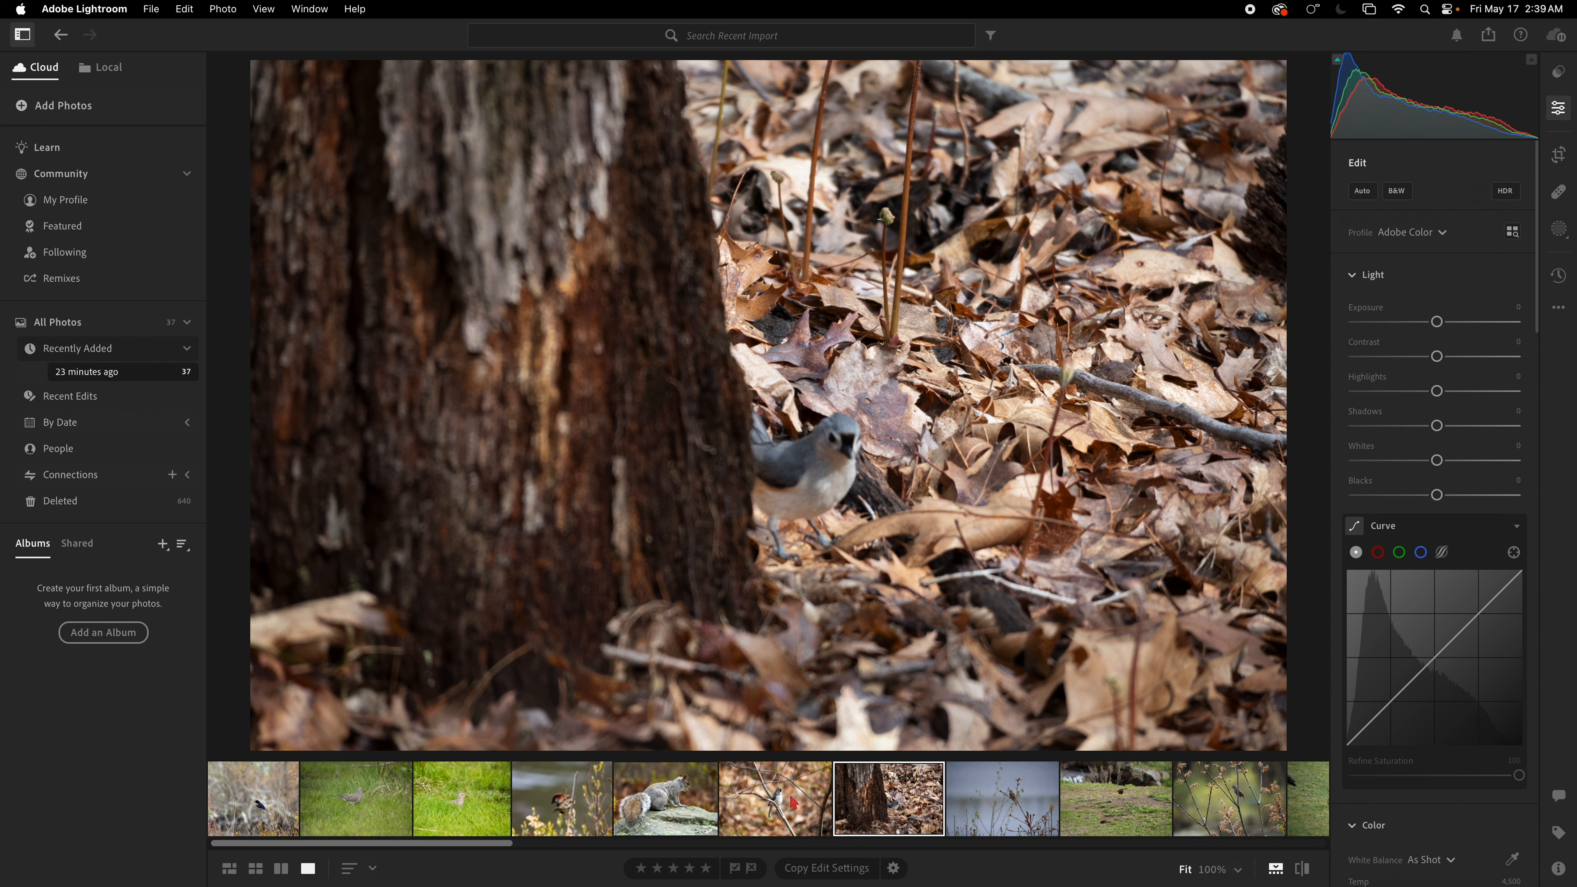
click(773, 809)
click(878, 805)
click(801, 810)
click(873, 806)
drag(888, 408, 1050, 475)
scroll(1459, 501, down, 5)
scroll(1450, 311, up, 5)
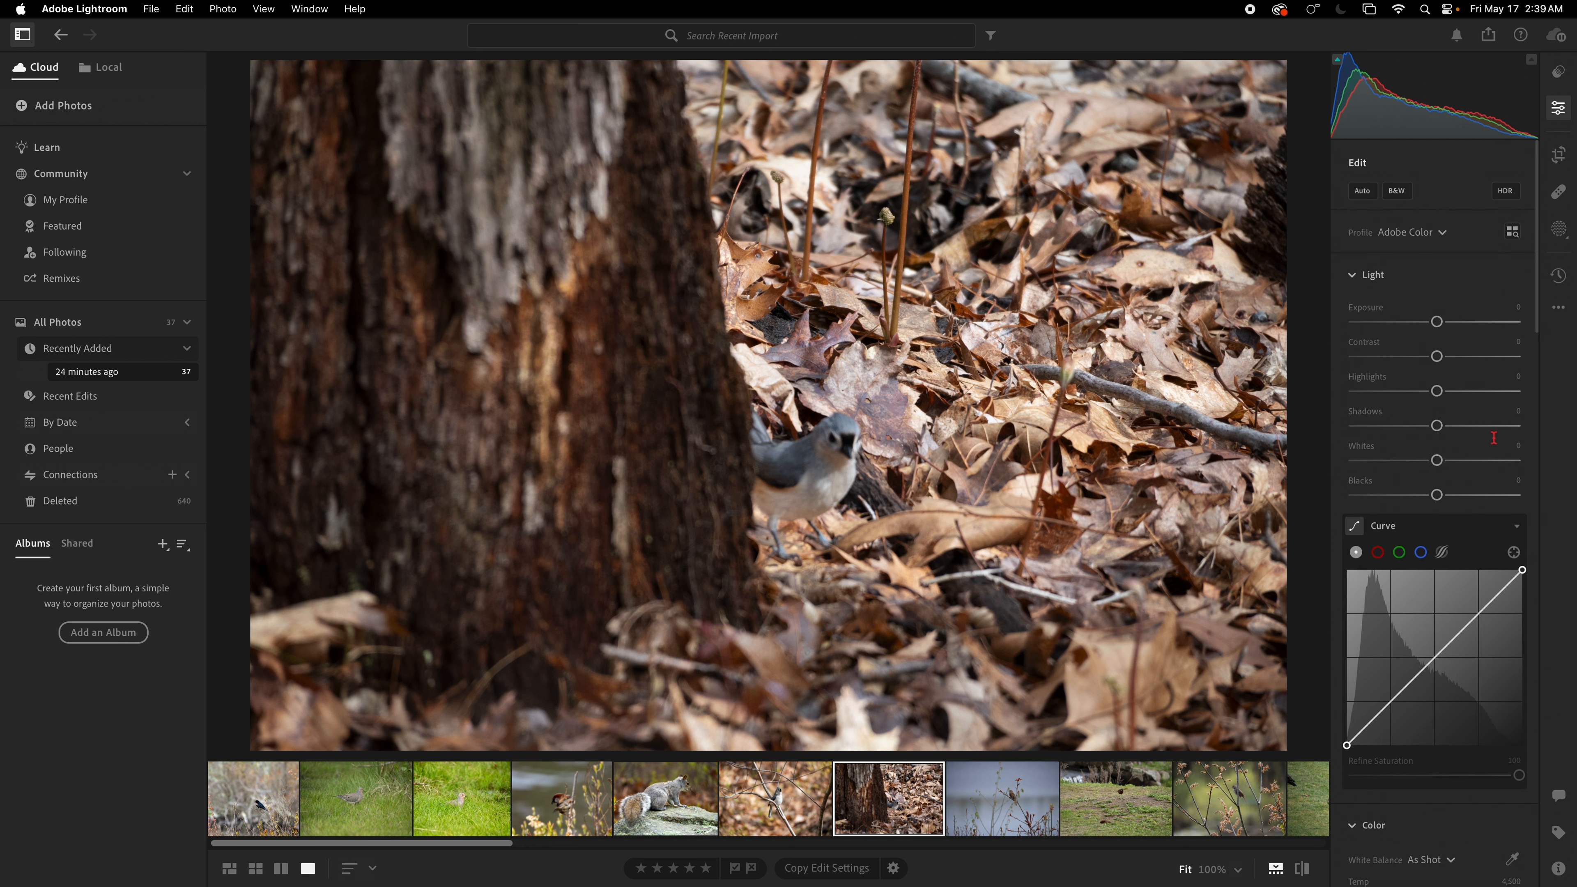
click(1358, 192)
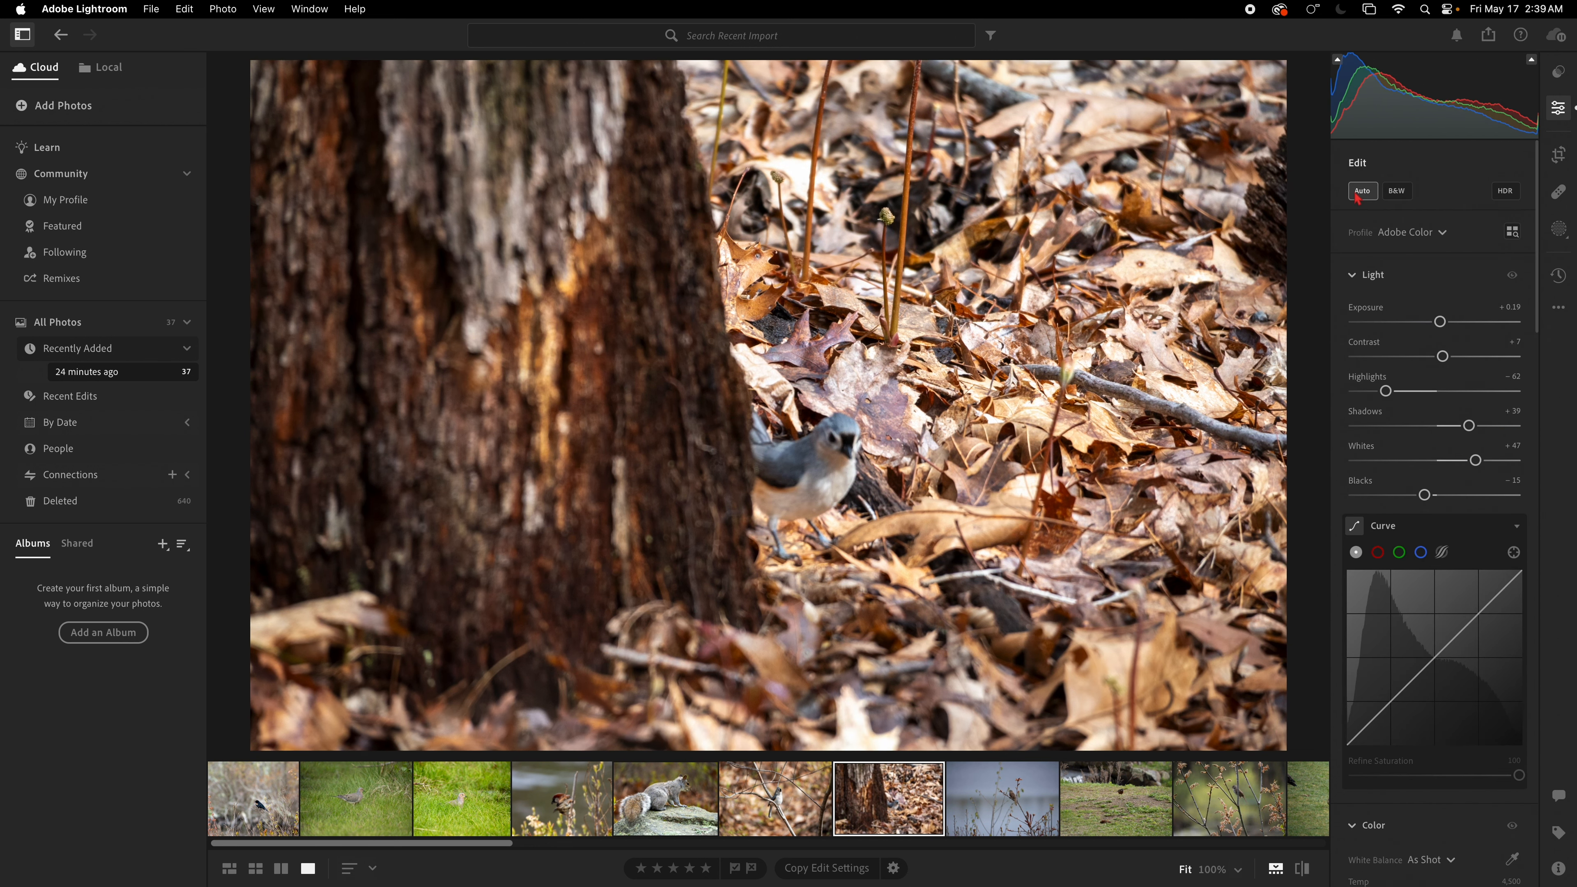
Step: Shift the Defringe purple hue range to 38–79
scroll(1429, 662, down, 10)
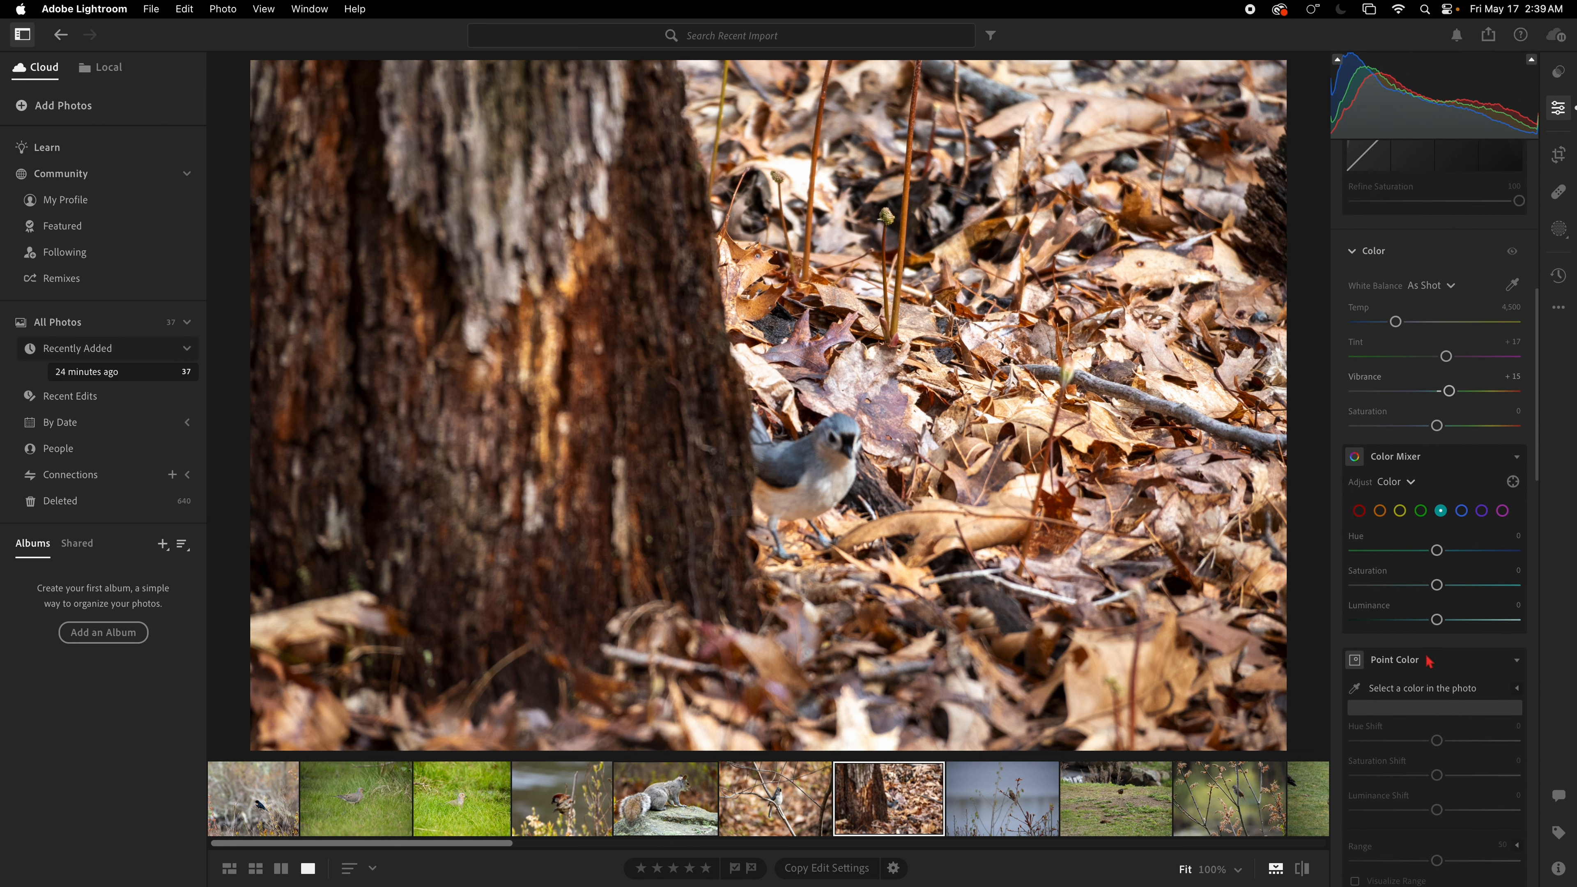
scroll(1428, 661, down, 10)
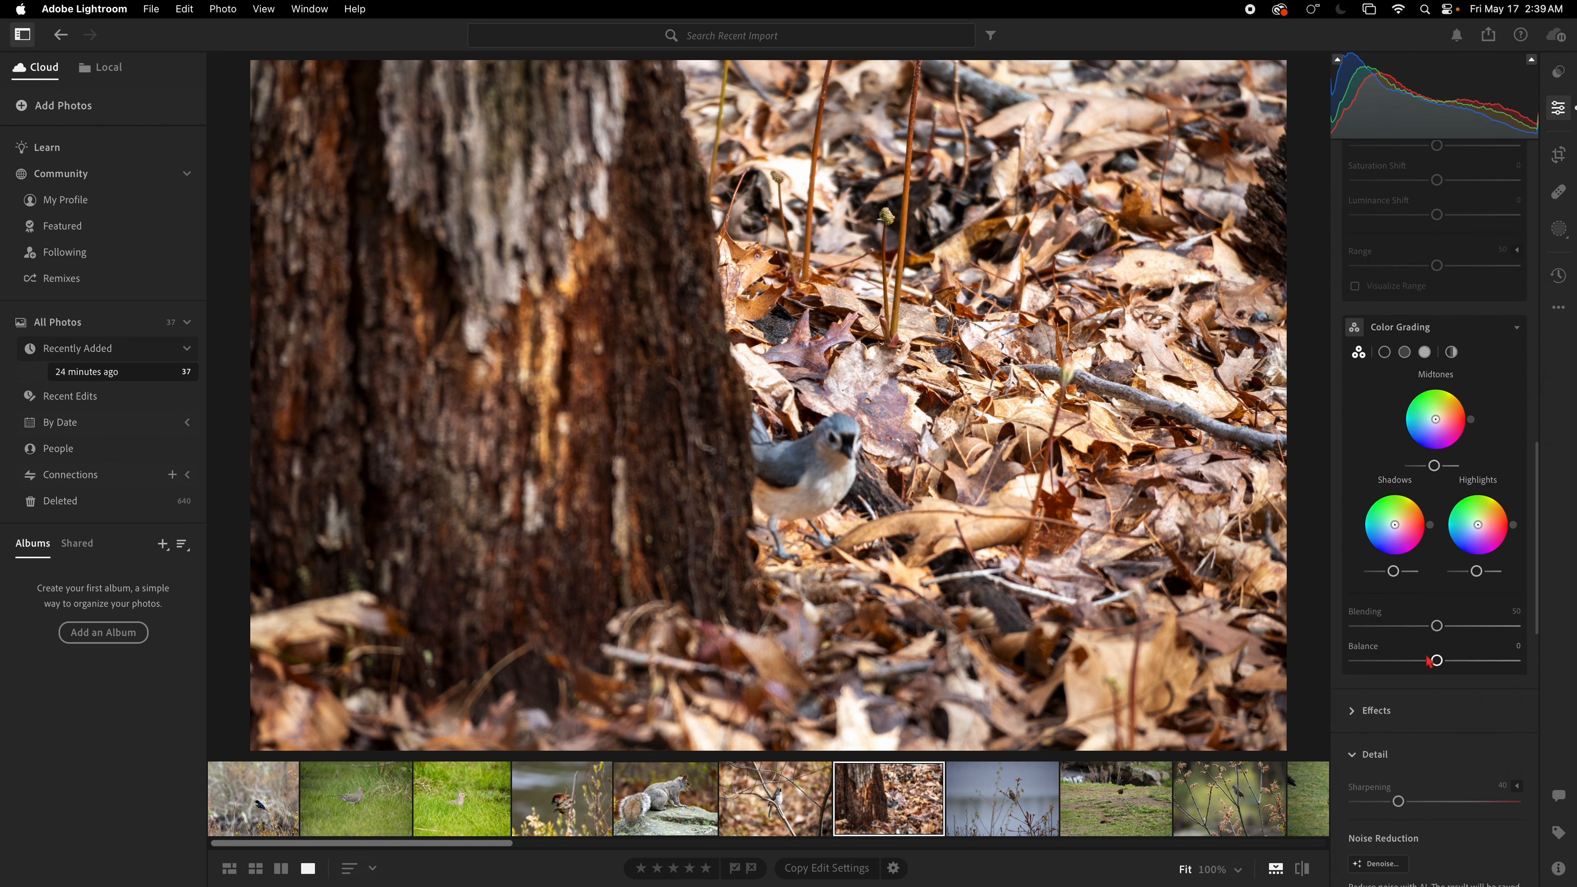
scroll(1429, 662, down, 10)
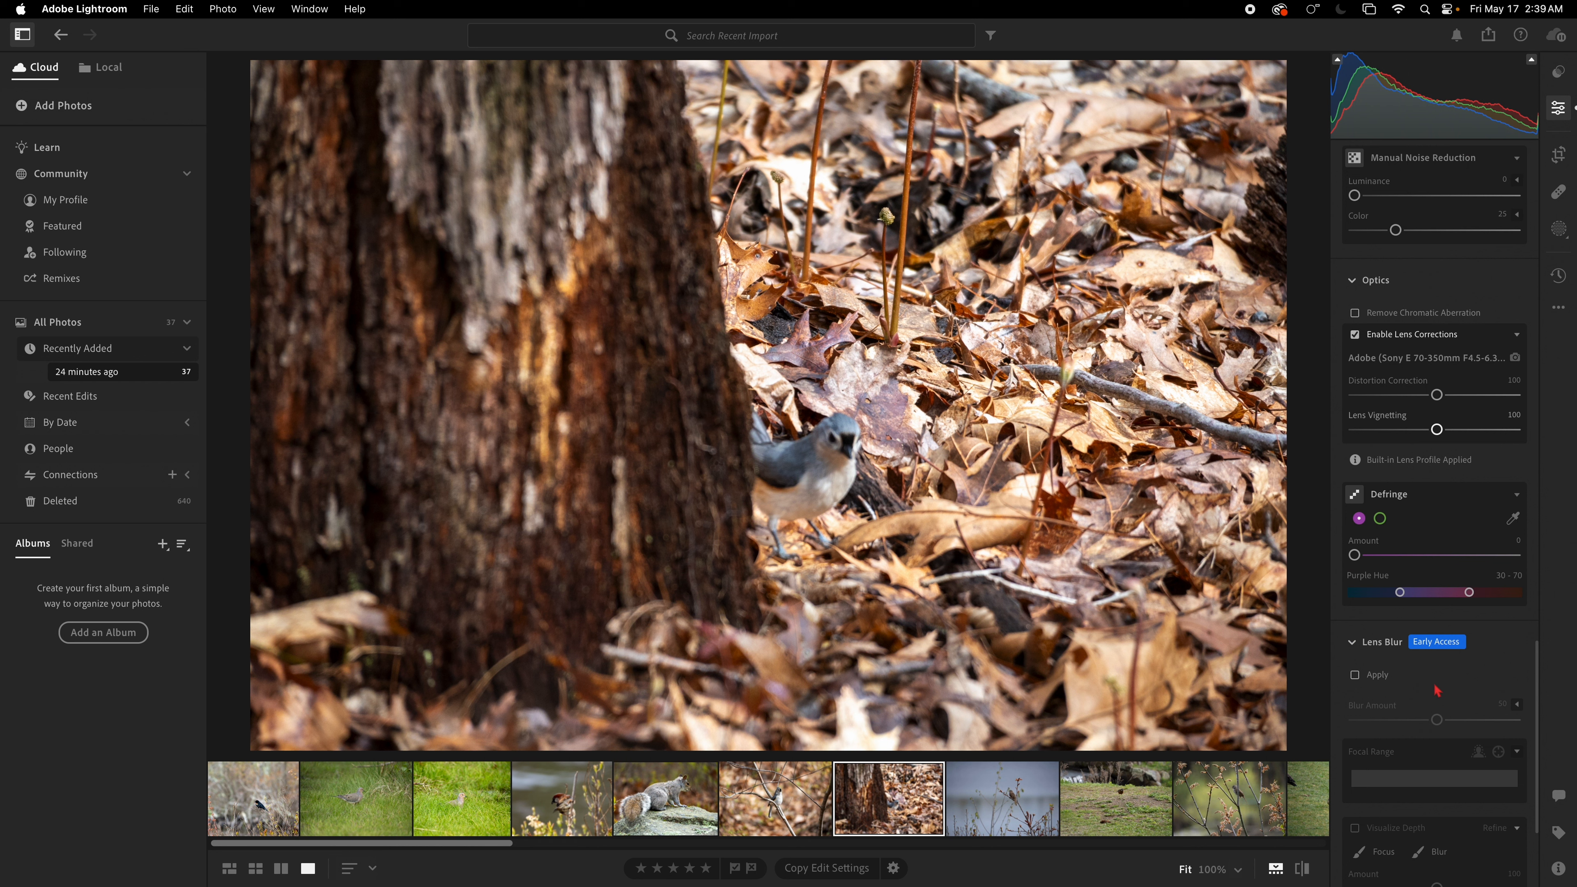
scroll(1438, 690, down, 4)
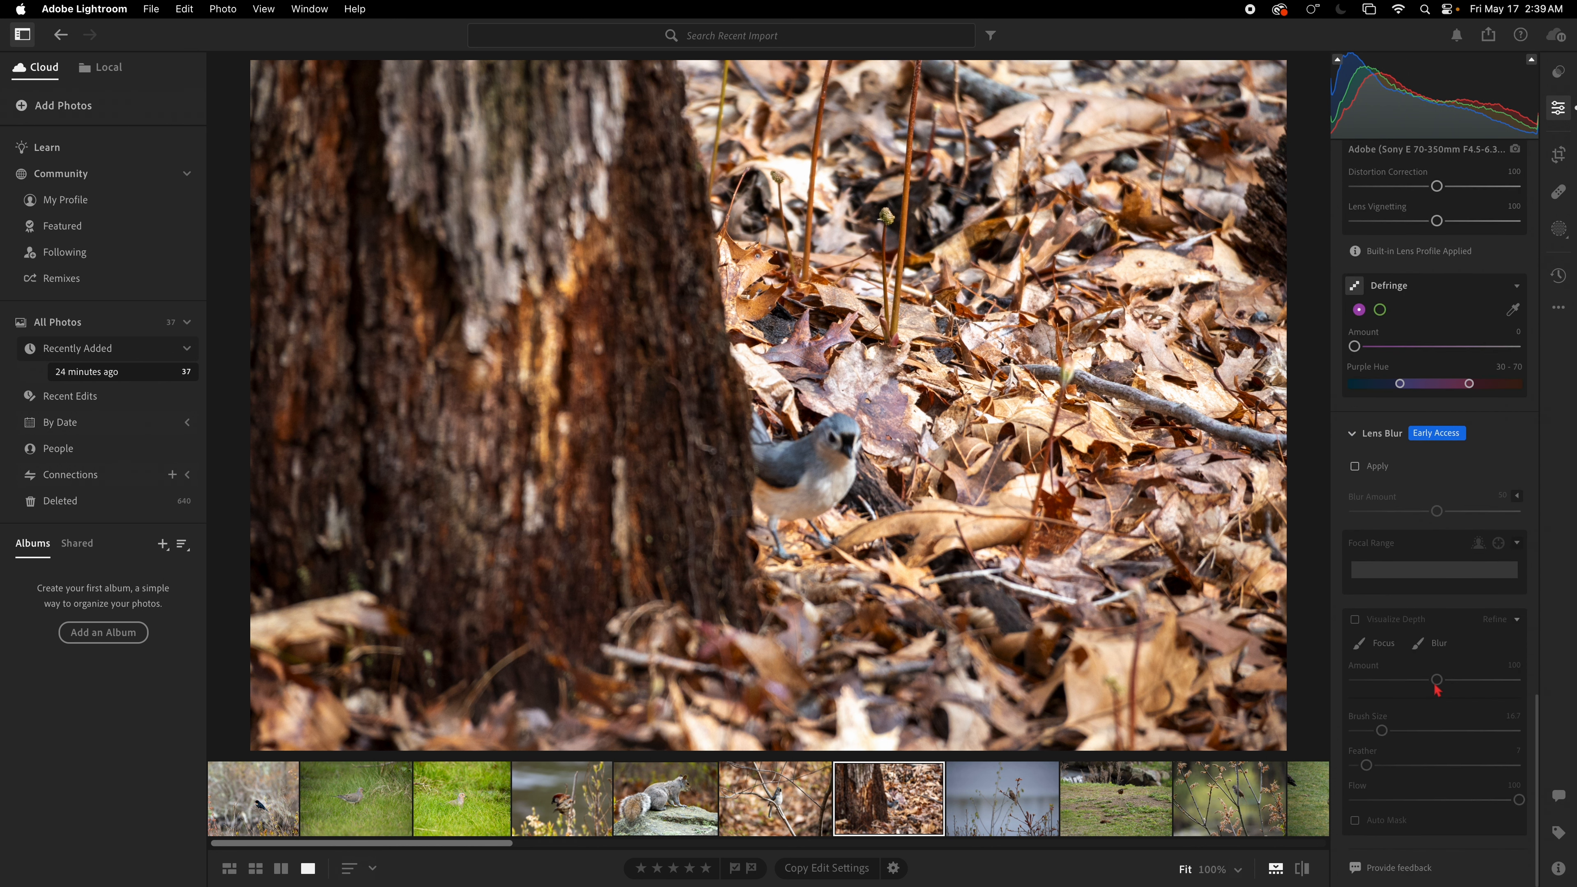
scroll(1438, 690, up, 1)
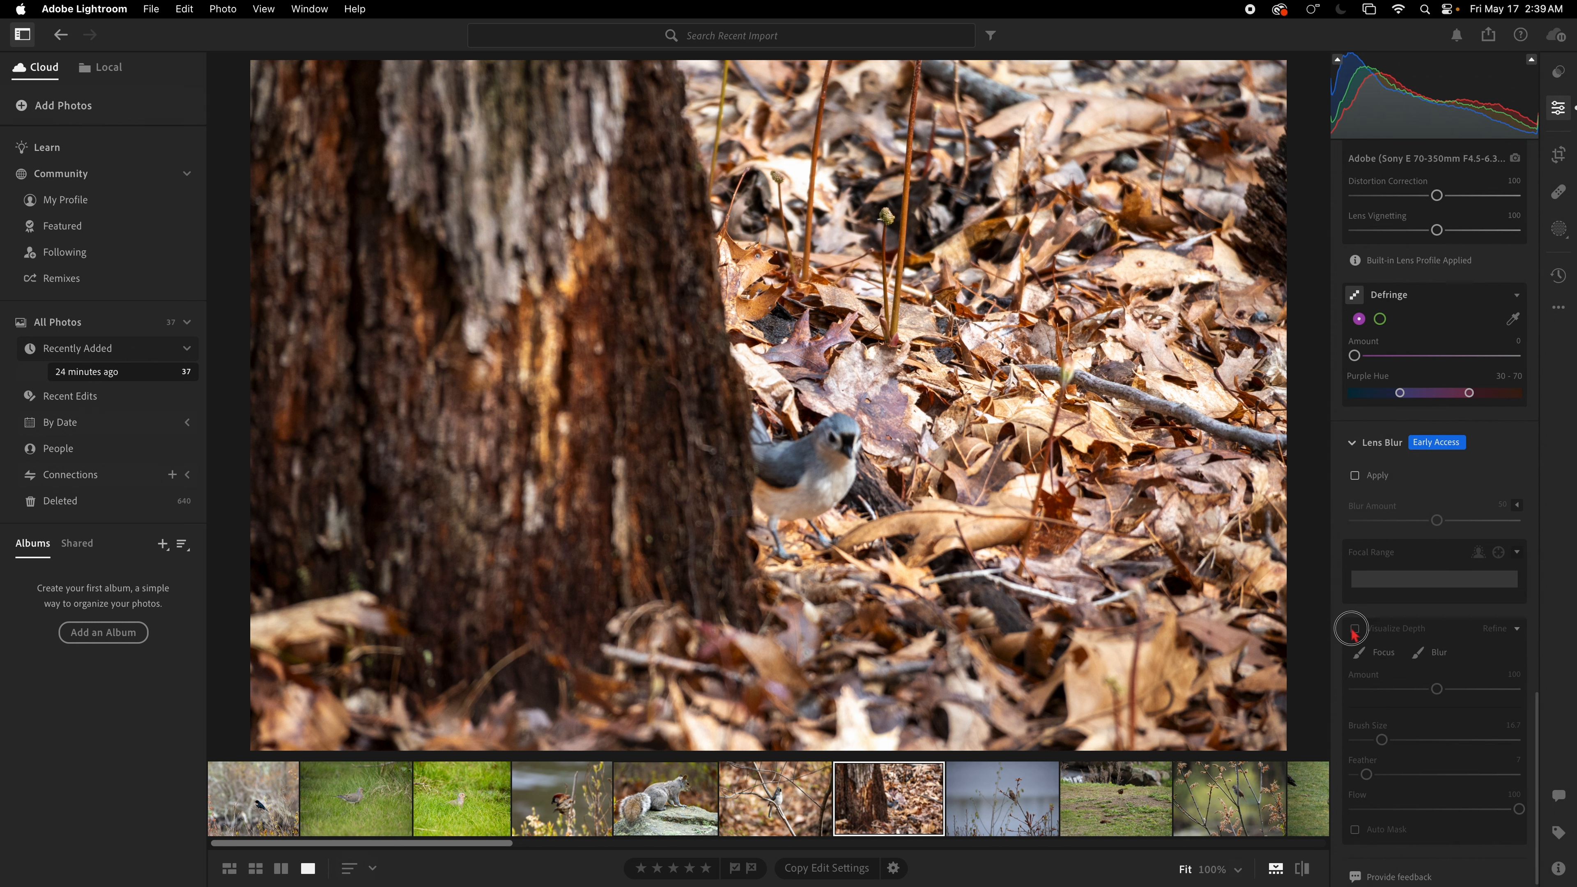
scroll(1354, 627, up, 4)
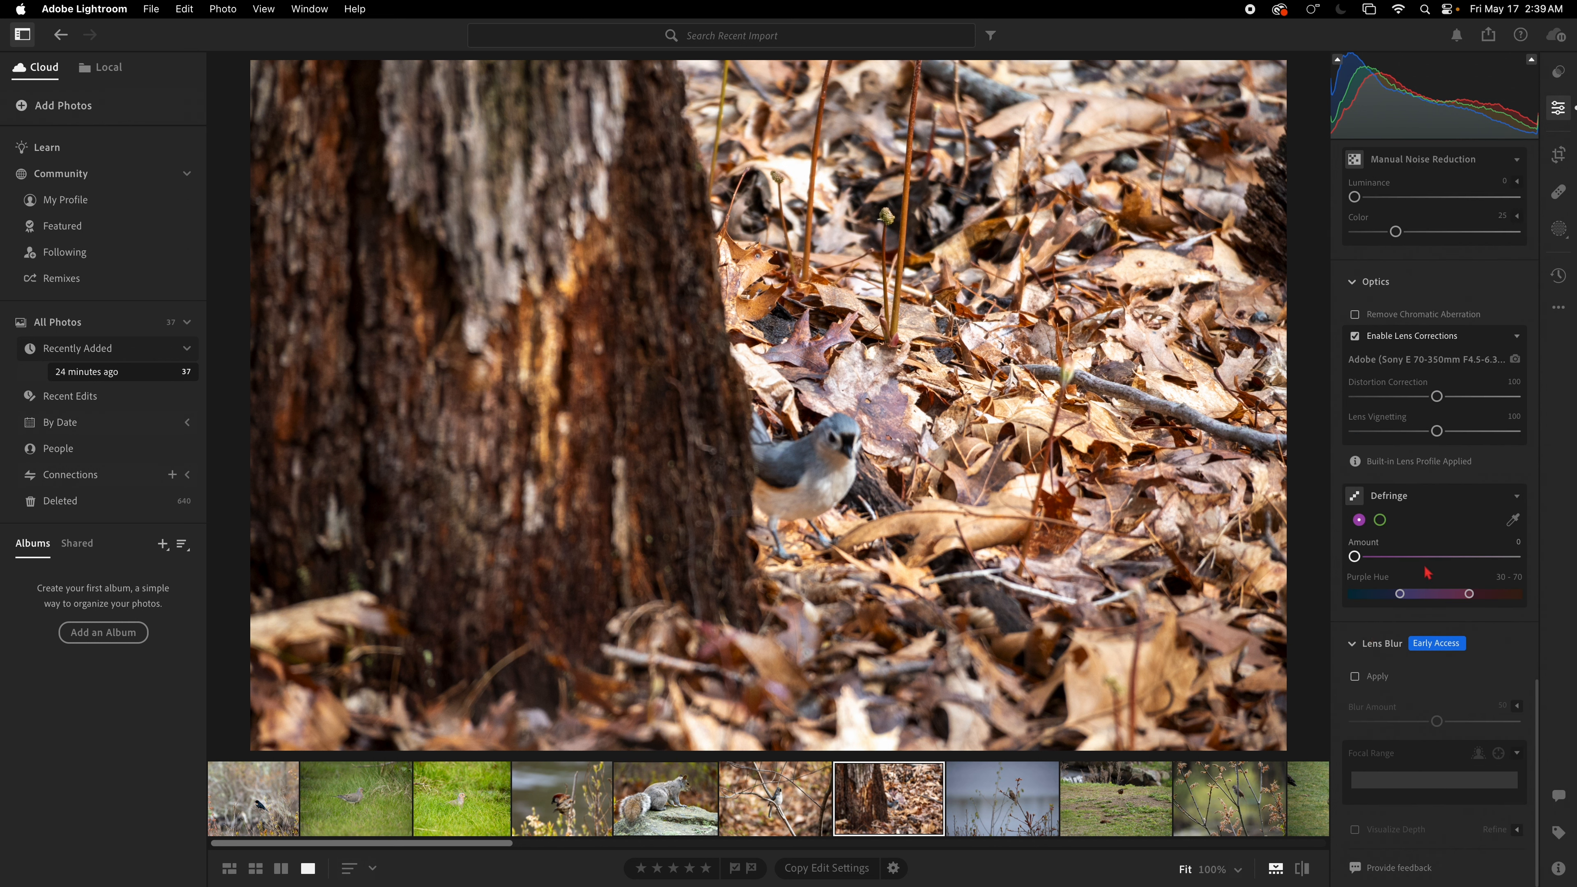
mouse_move(1437, 594)
mouse_down()
mouse_move(1422, 595)
mouse_move(1519, 592)
mouse_move(1463, 595)
mouse_up()
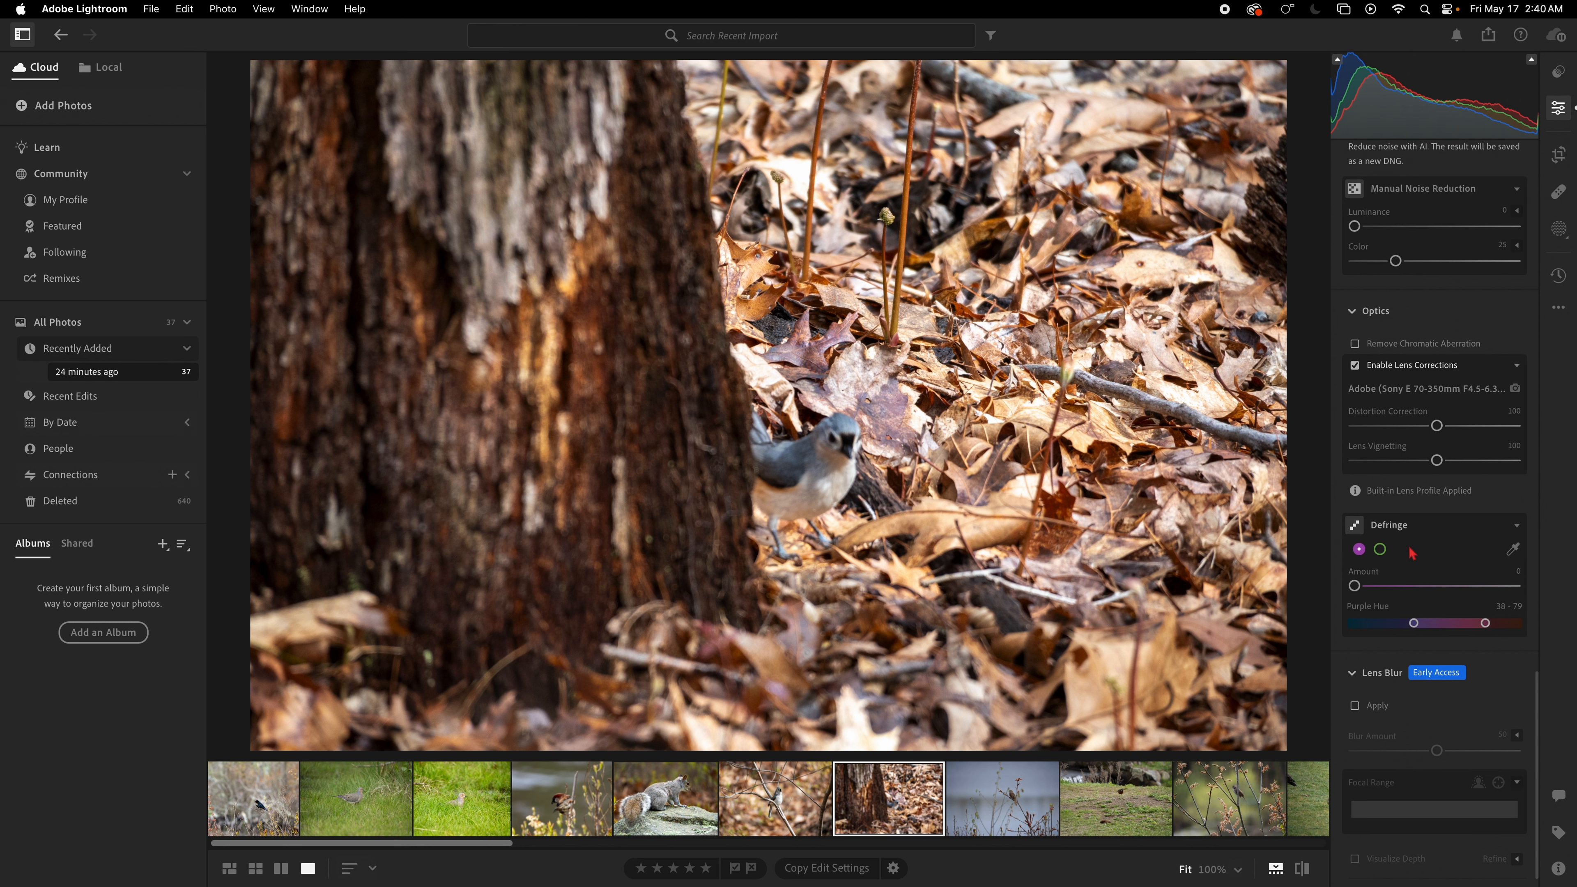
Step: Enable Remove Chromatic Aberration in the Optics section
scroll(1412, 553, up, 3)
scroll(1412, 553, up, 2)
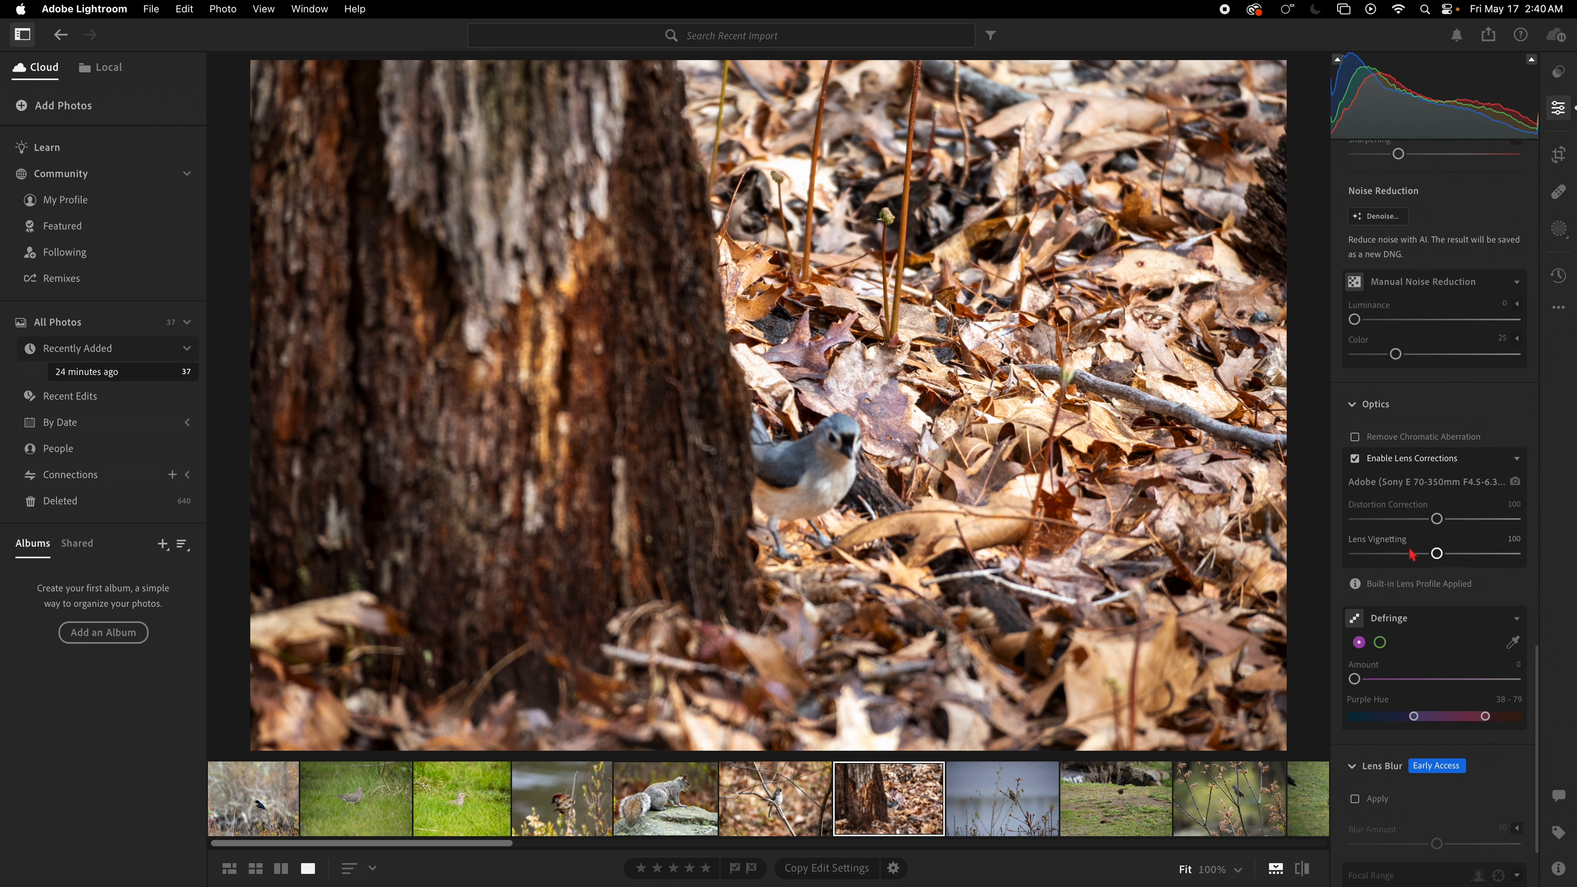
scroll(1455, 535, up, 10)
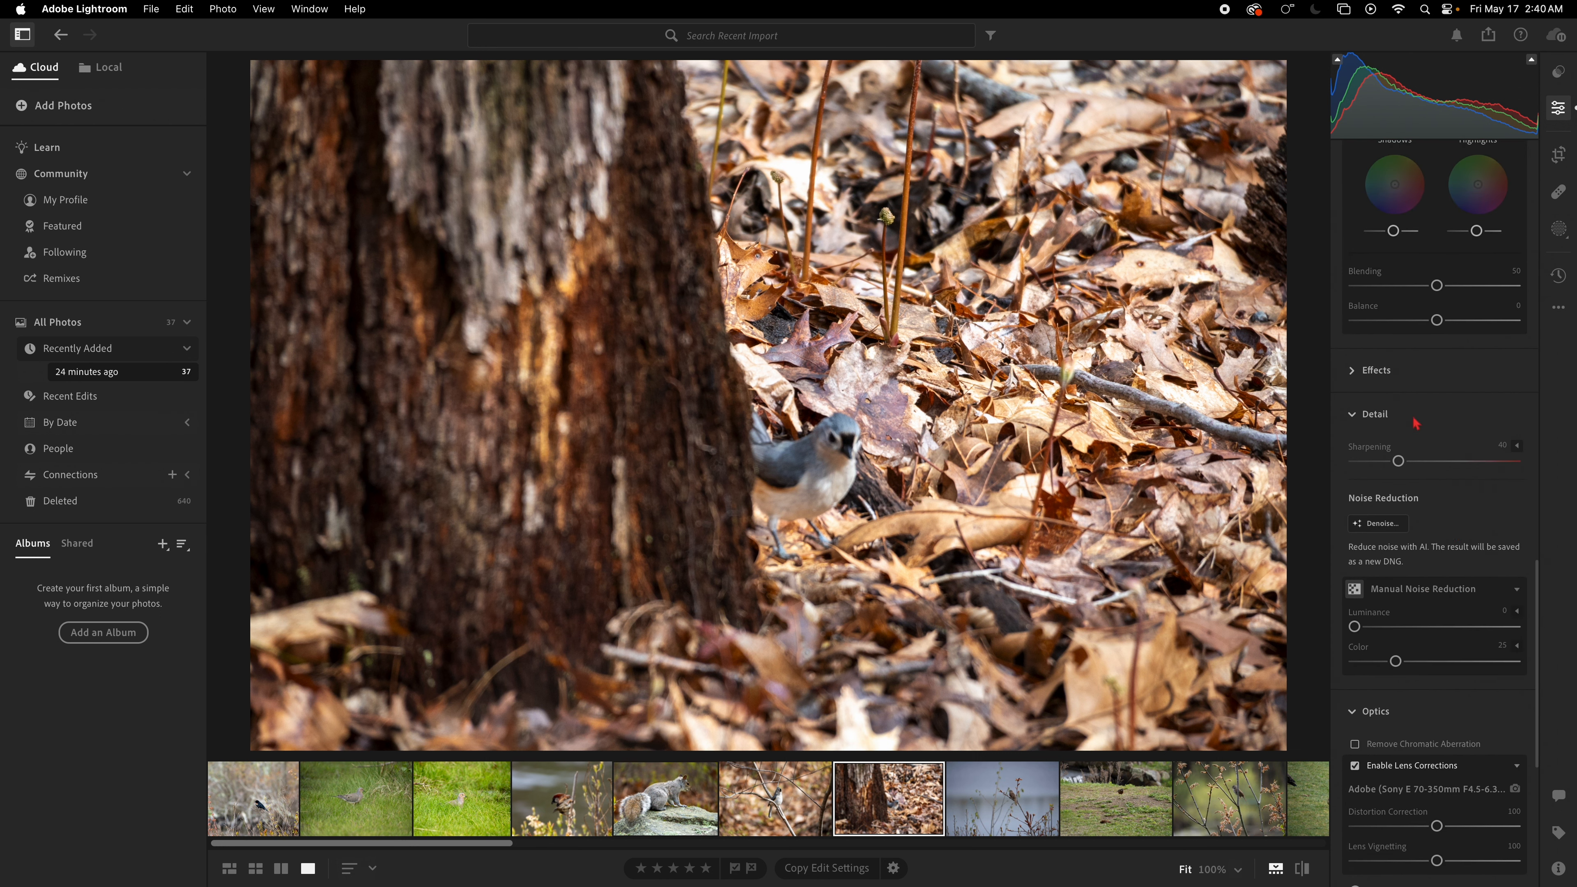
click(1352, 371)
click(1353, 371)
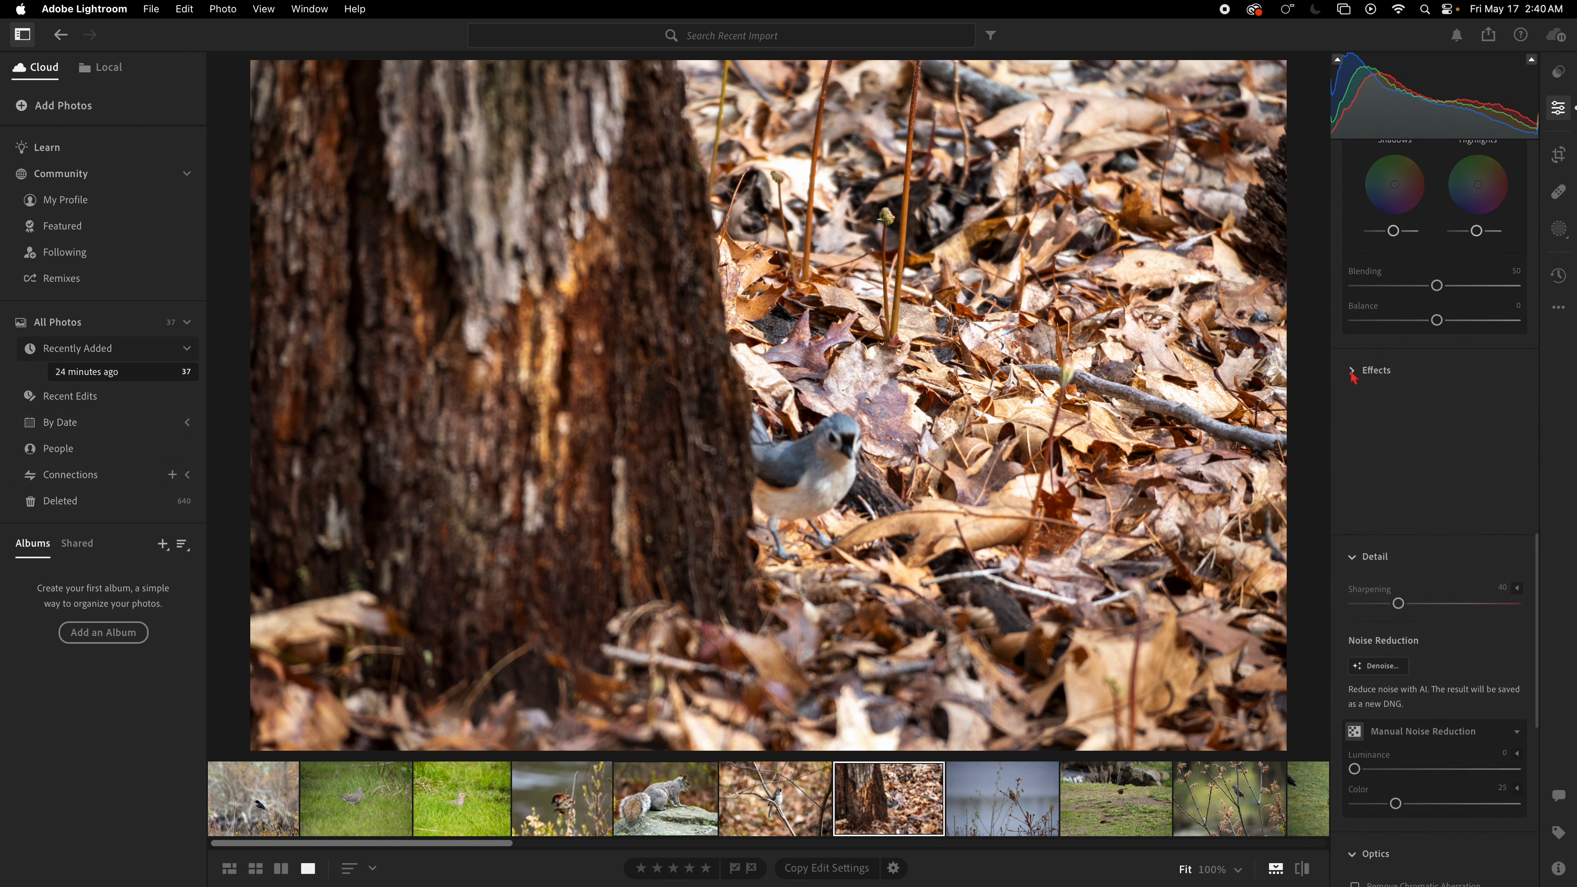
scroll(1483, 619, down, 1)
scroll(1483, 619, down, 5)
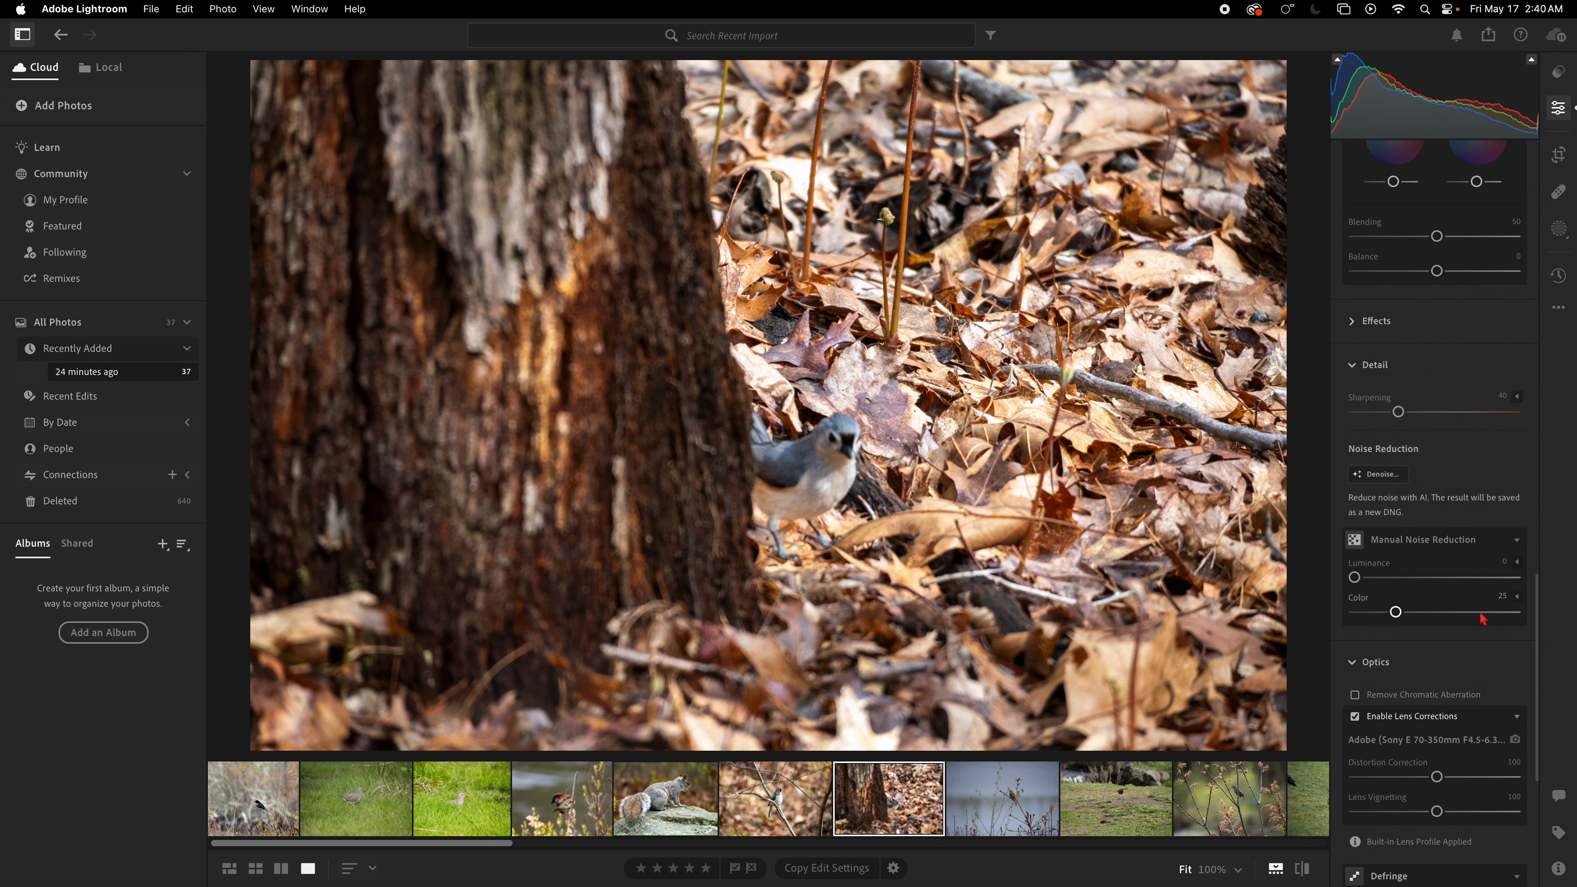
scroll(1482, 619, down, 1)
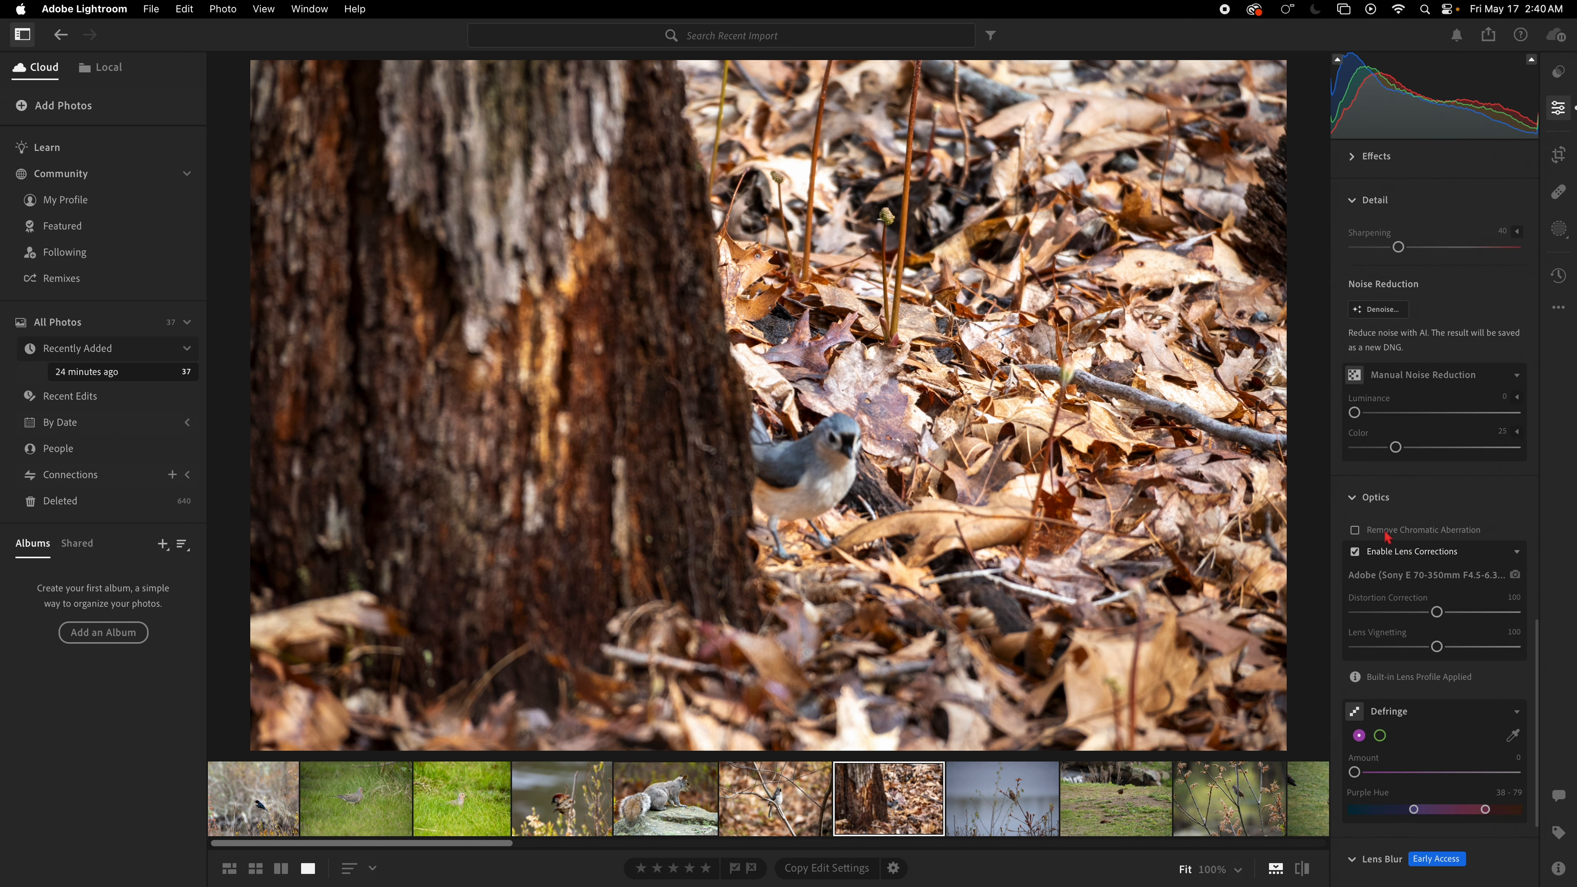
click(1360, 531)
Step: Apply Lens Blur to the titmouse photo
scroll(1478, 600, down, 6)
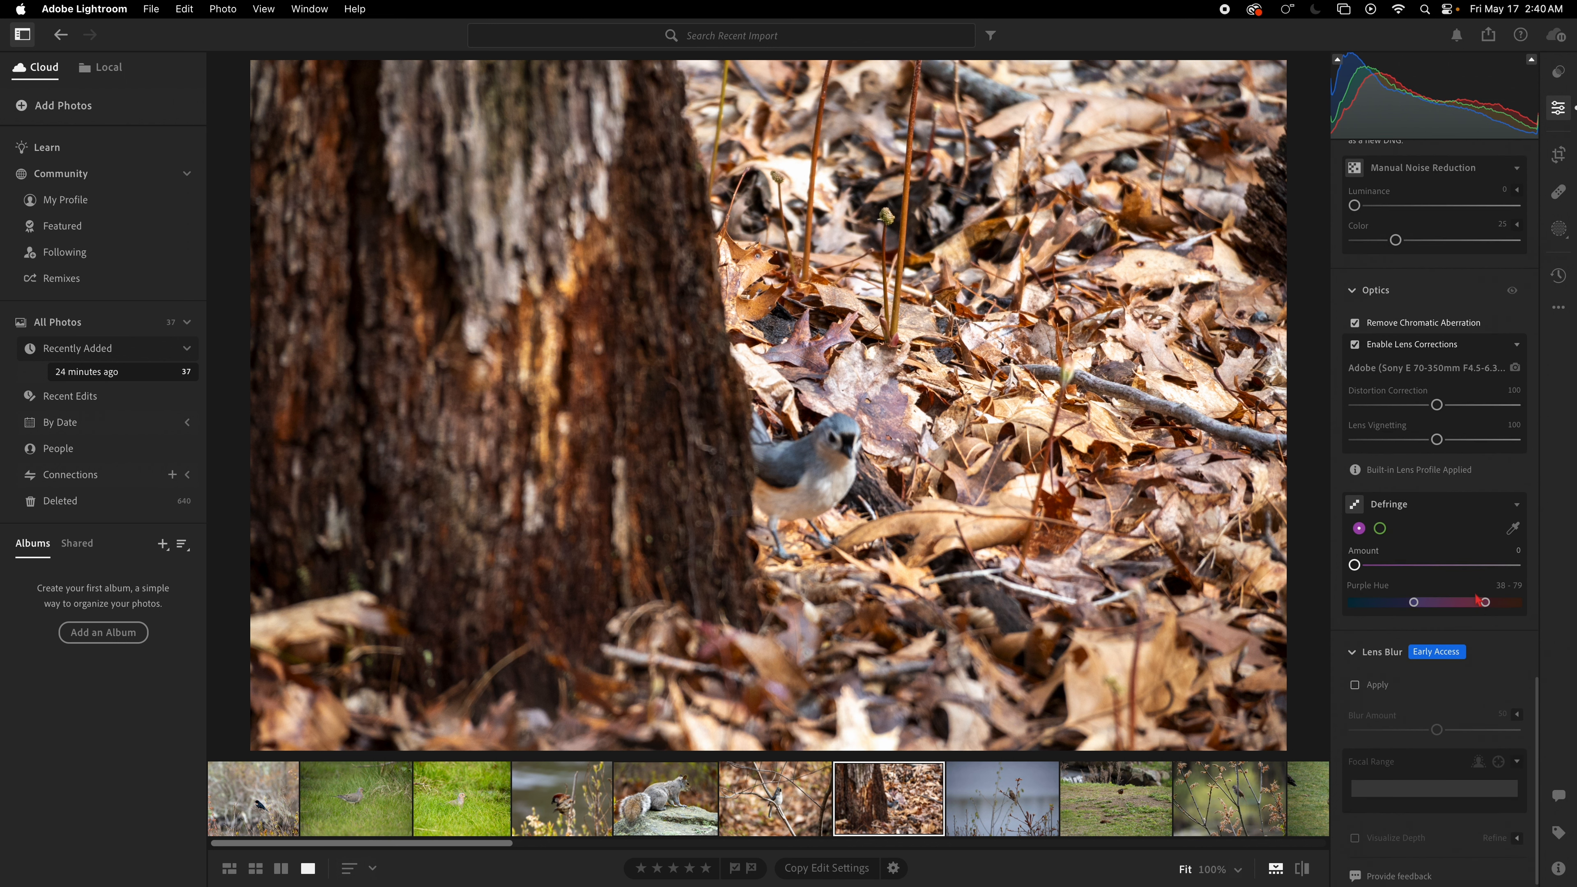
scroll(1453, 615, down, 1)
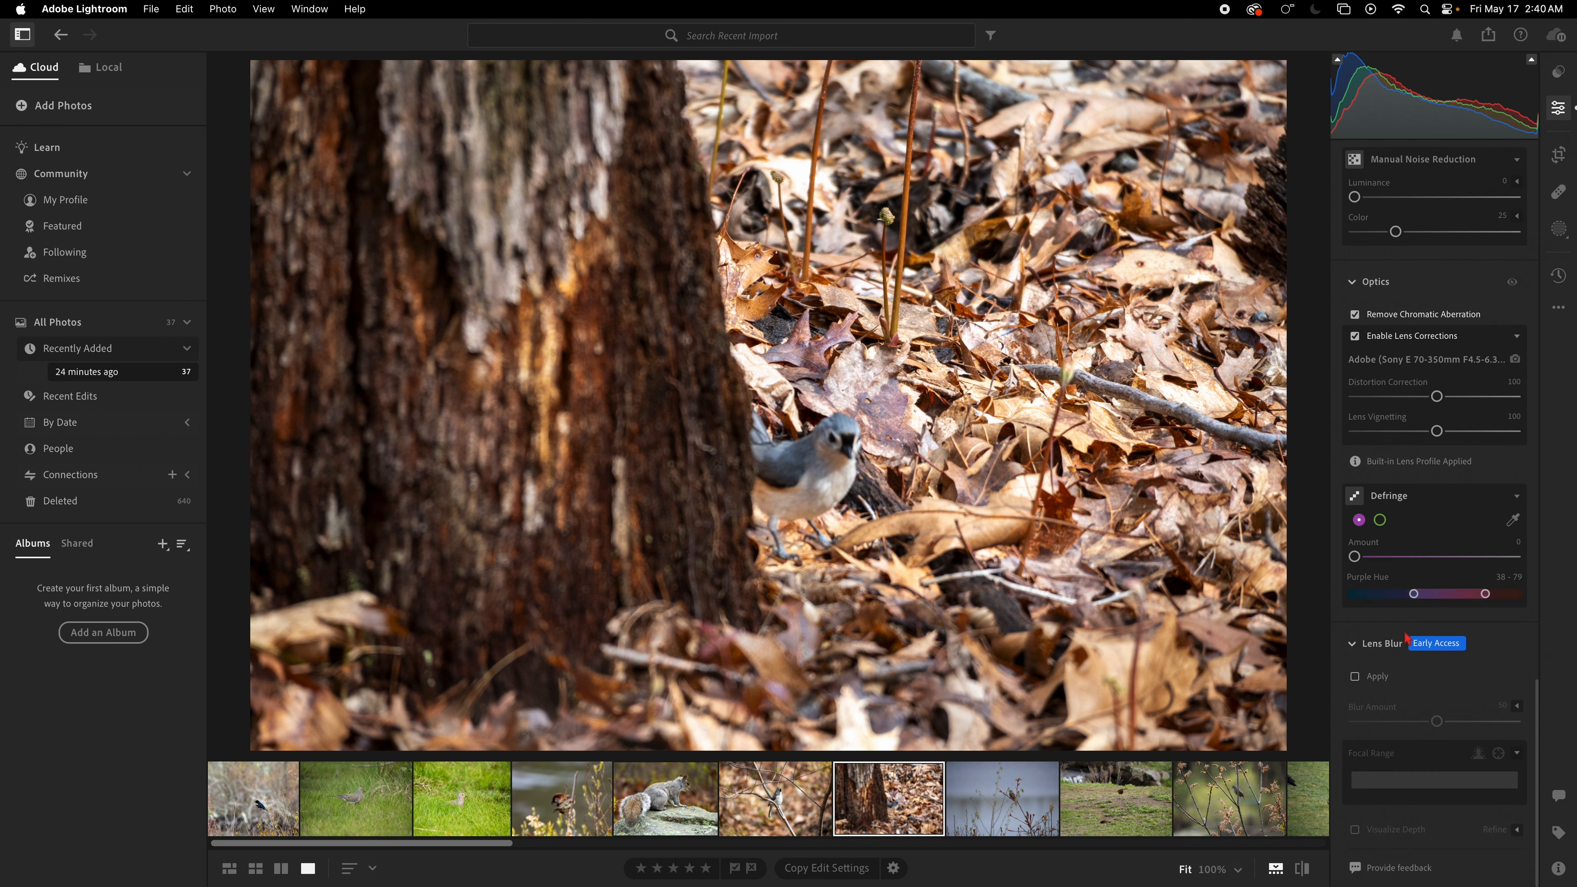
click(1357, 682)
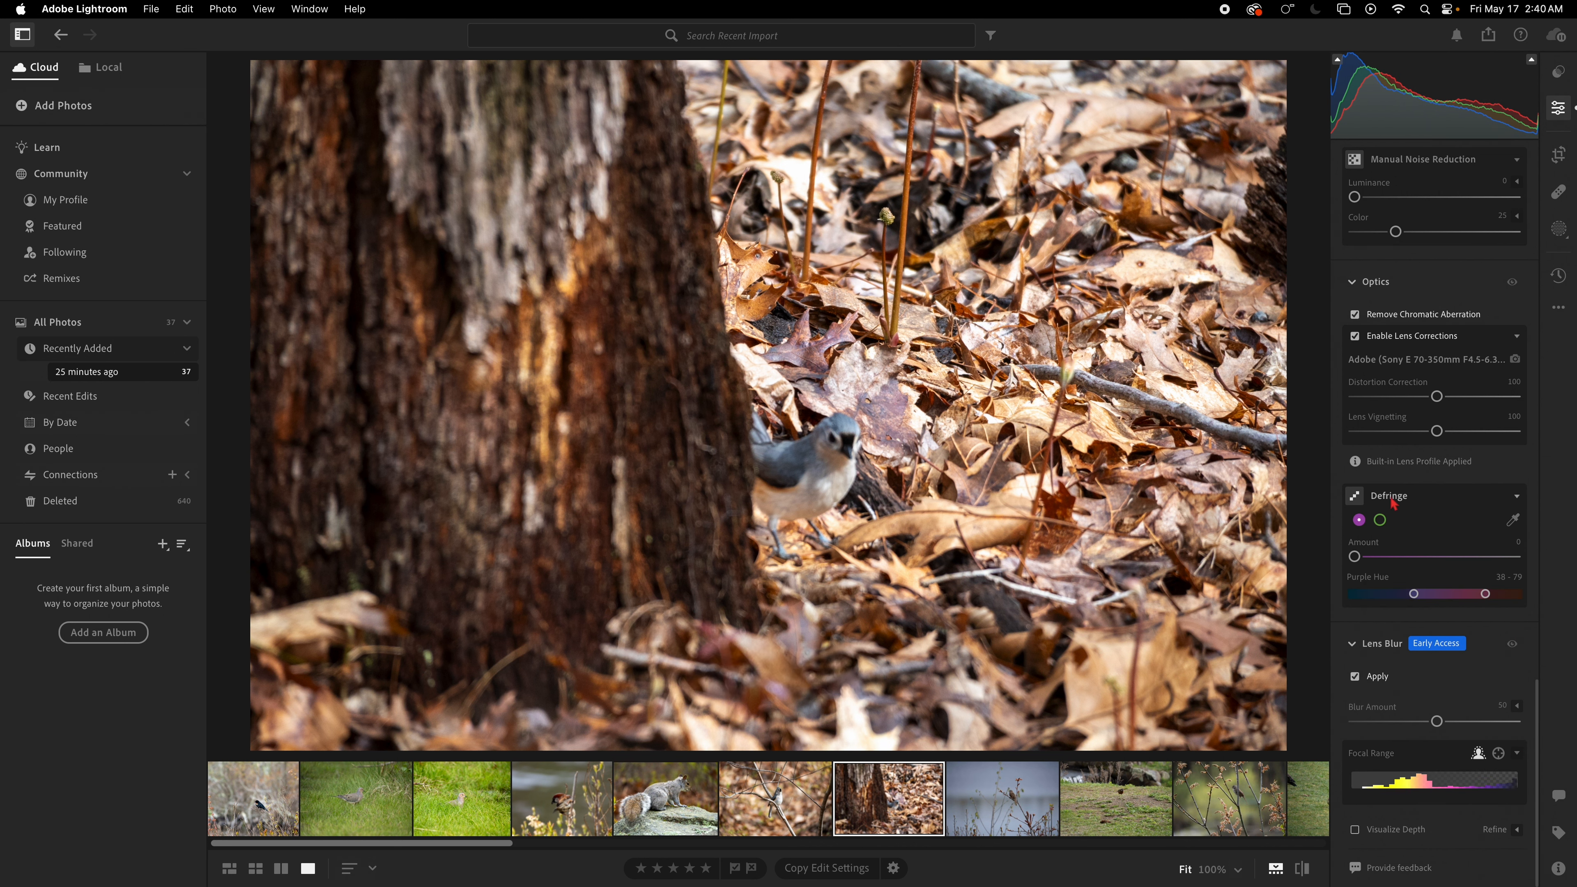
scroll(1454, 547, up, 2)
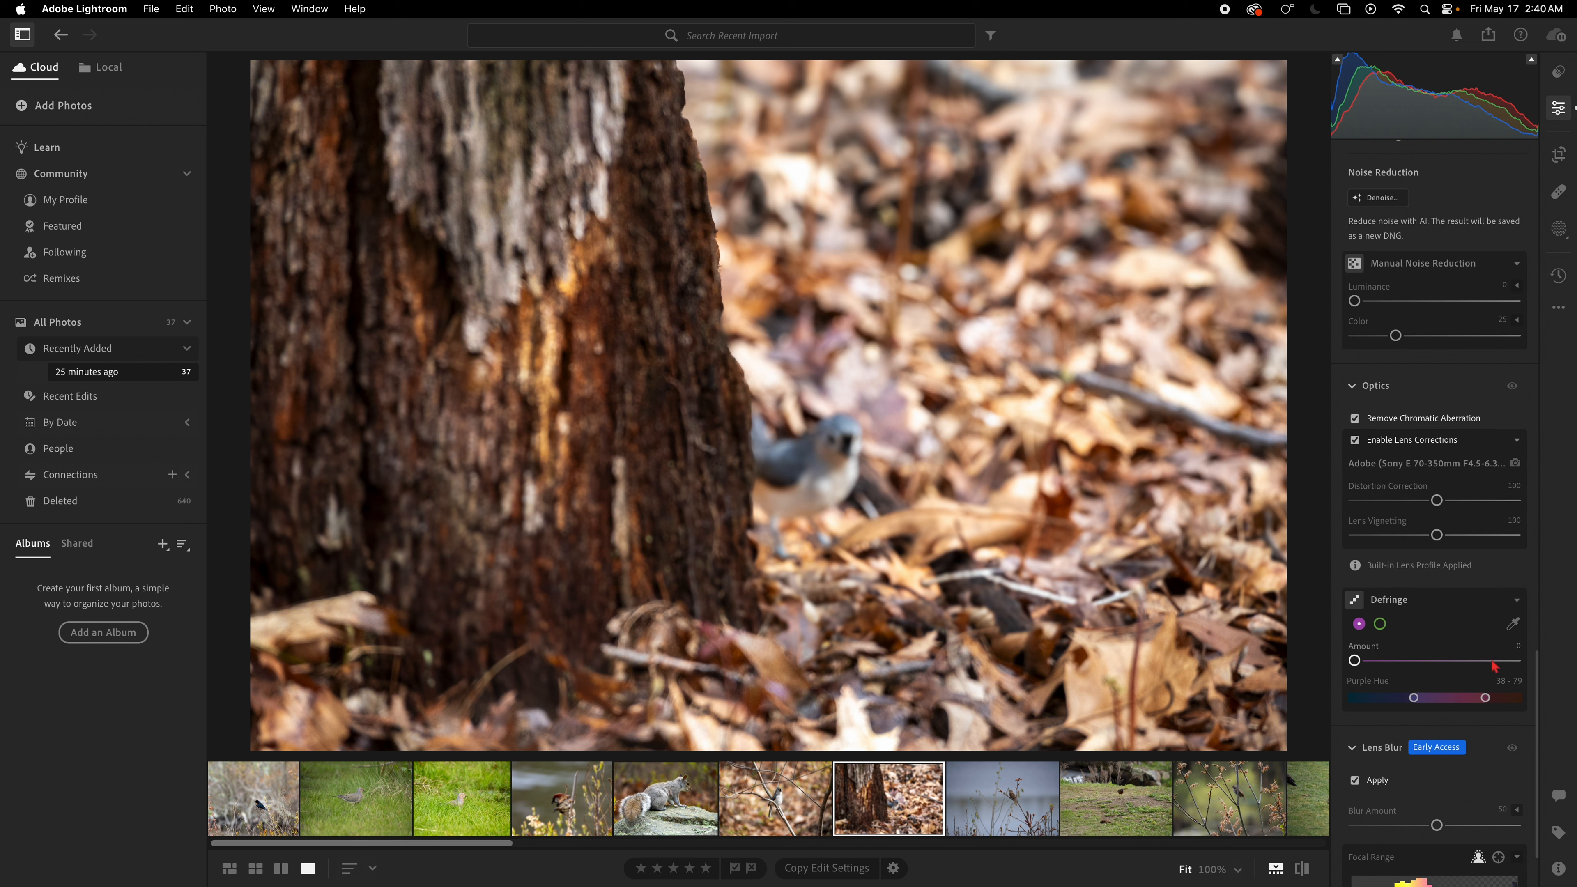
scroll(1448, 725, down, 1)
scroll(1448, 724, down, 3)
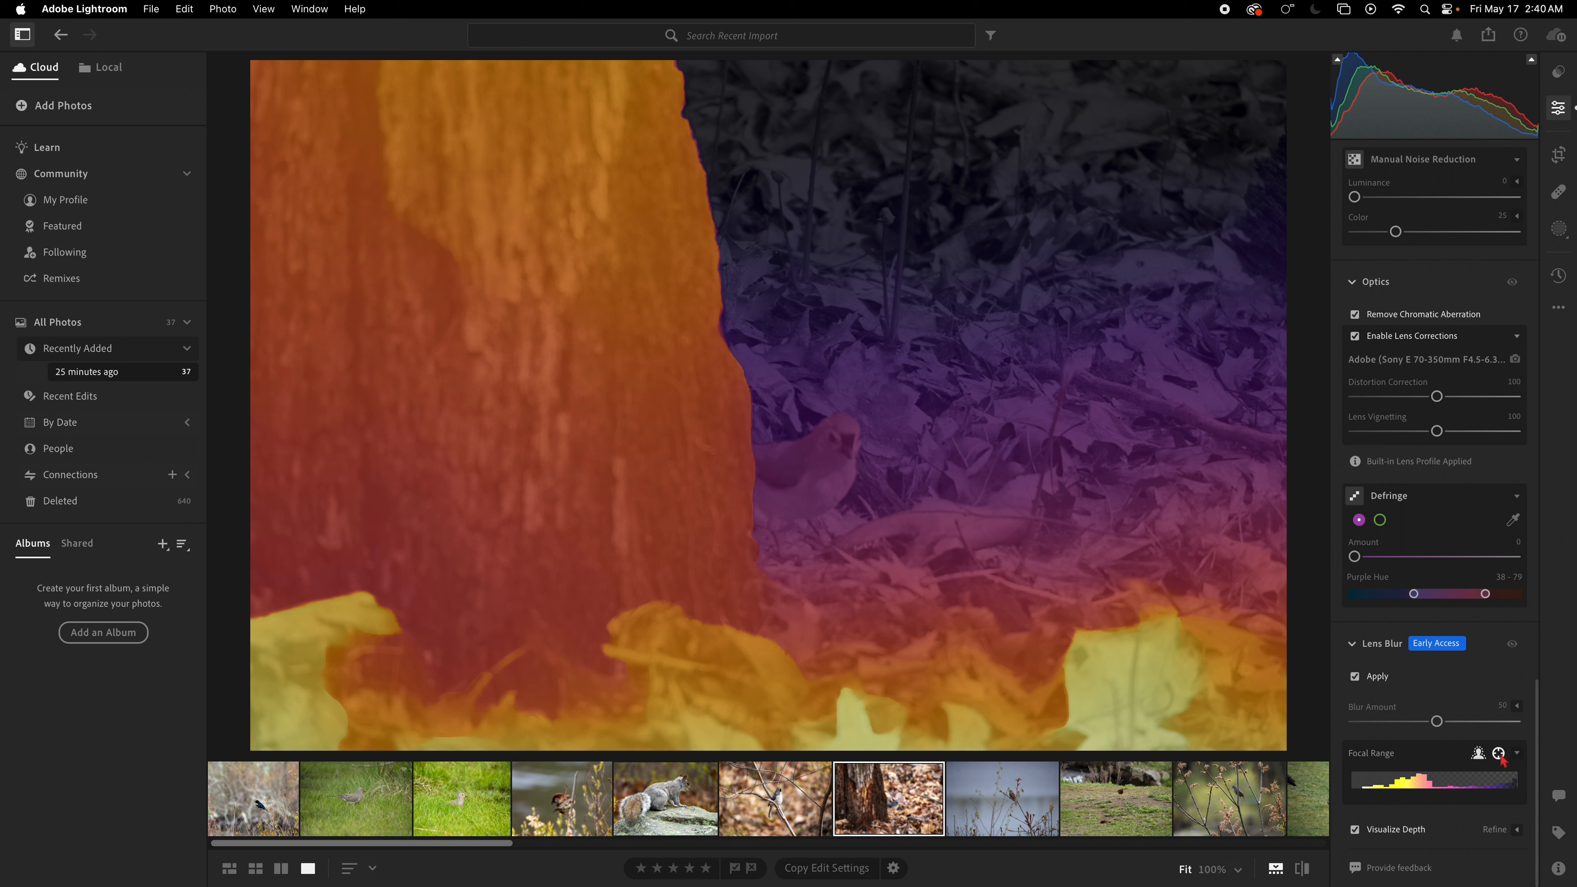
Step: Set the lens blur focus point on the titmouse and open the depth refine options with the Focus brush
click(823, 456)
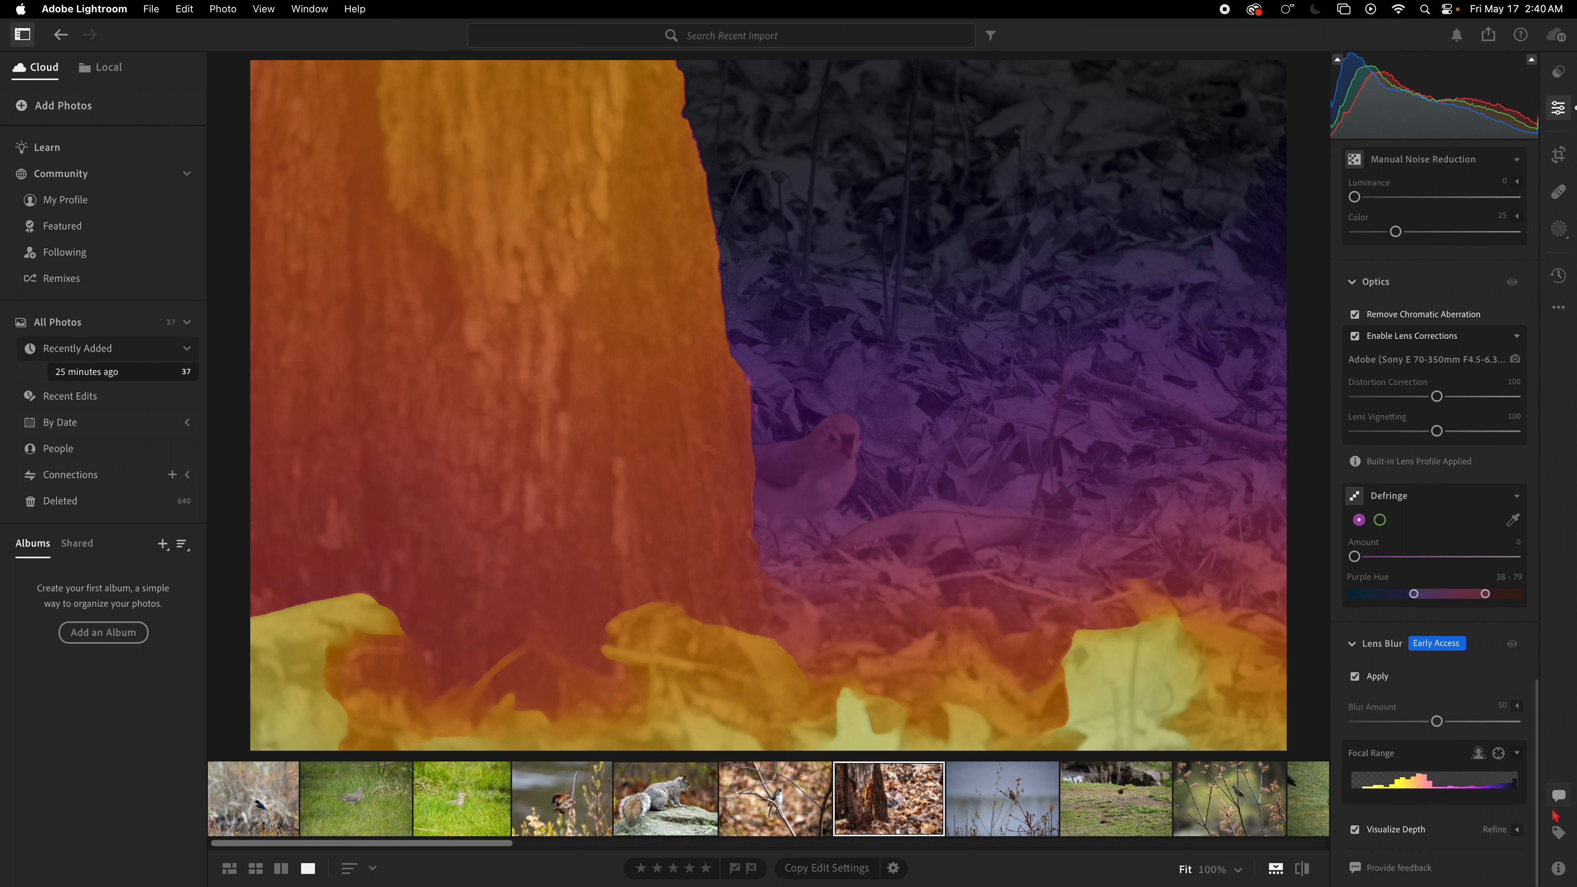
click(1516, 831)
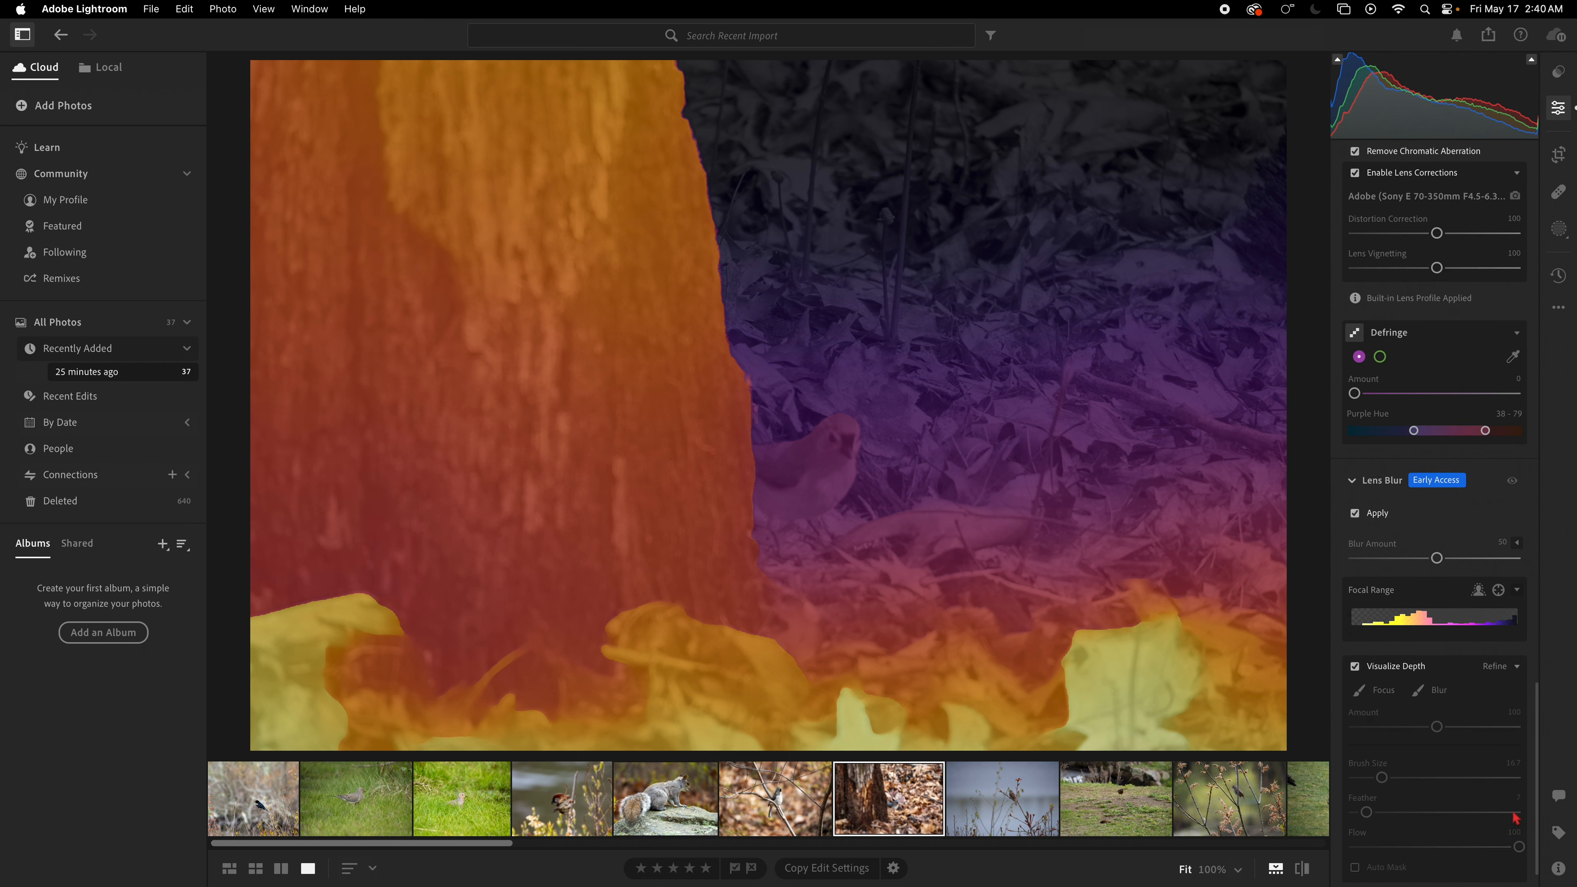
click(1440, 699)
scroll(1459, 770, down, 2)
scroll(1461, 774, up, 2)
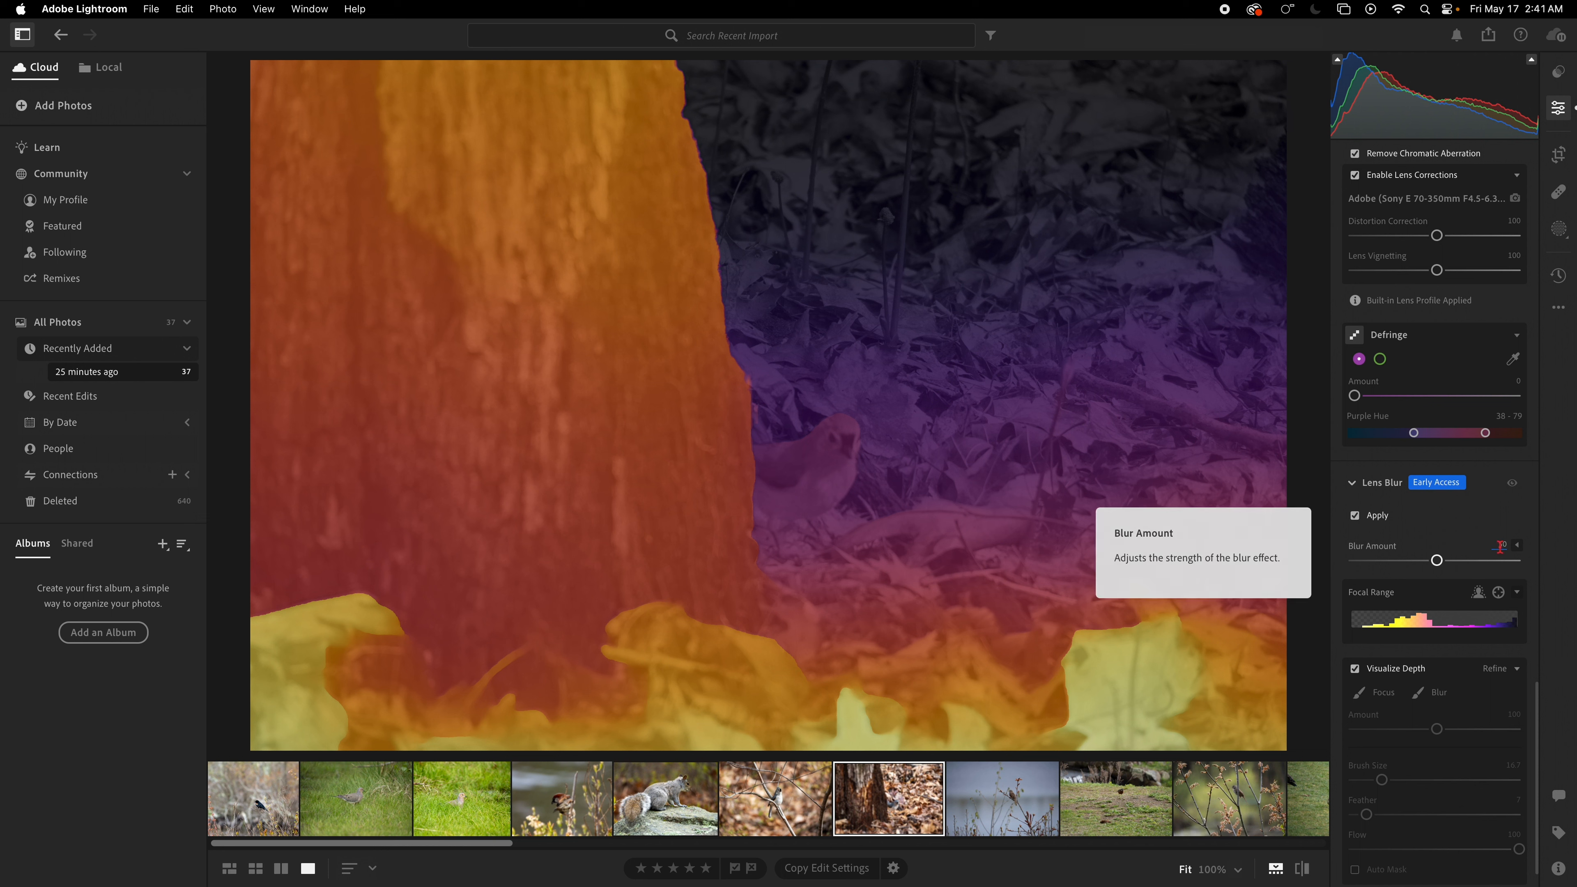
click(1516, 549)
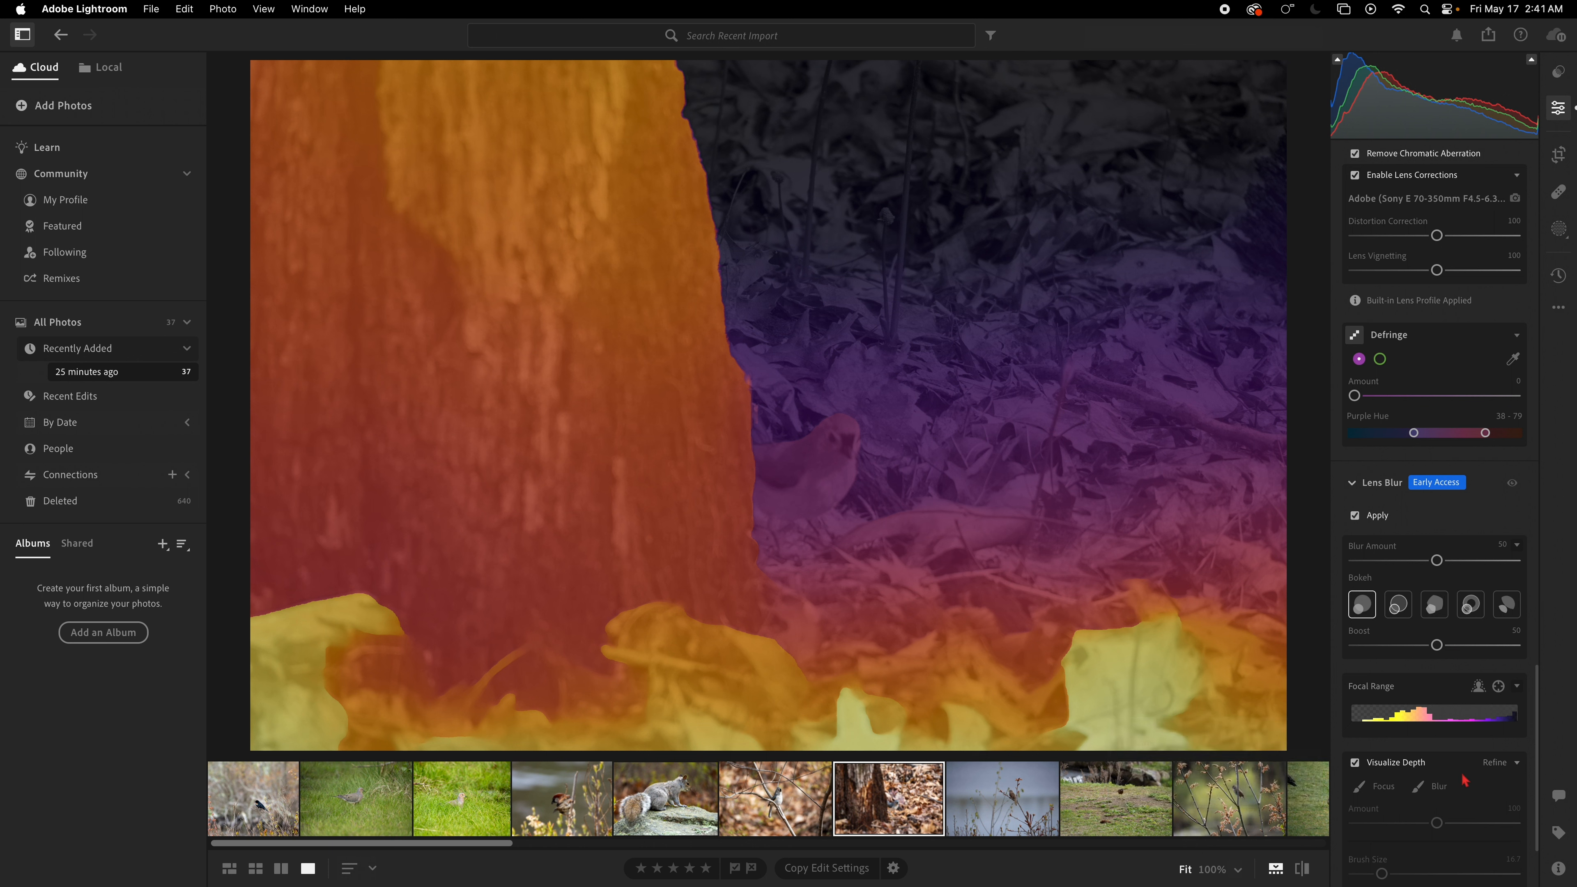
click(1415, 800)
click(1374, 785)
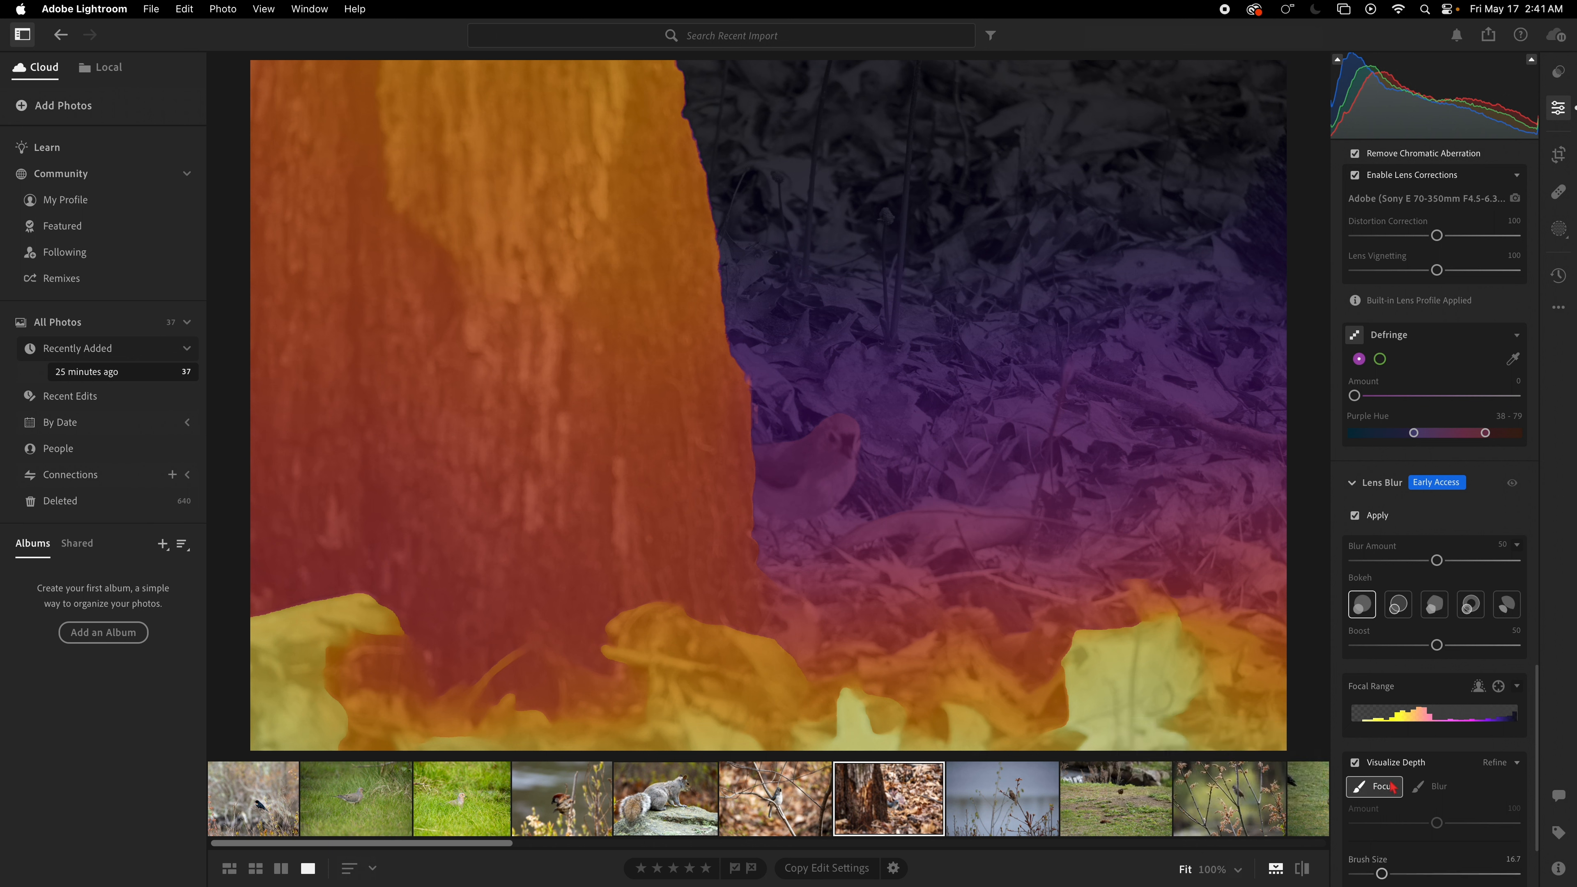
Step: Paint Focus brush strokes over the titmouse and turn off Visualize Depth
mouse_move(847, 479)
mouse_down()
mouse_move(827, 451)
mouse_move(809, 458)
mouse_move(836, 424)
mouse_up()
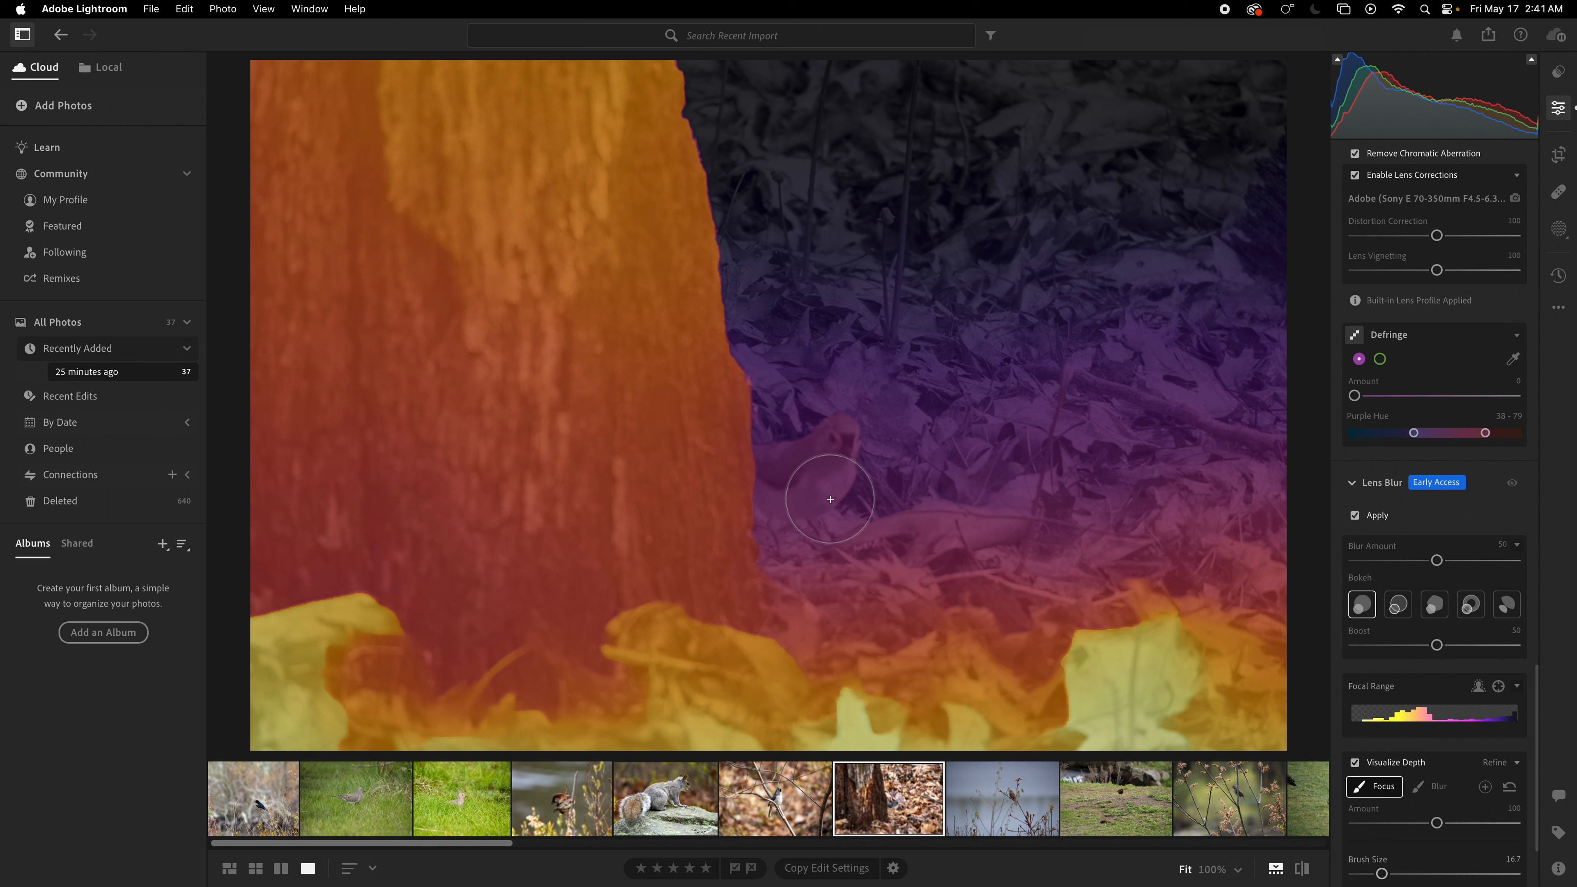
mouse_move(788, 517)
mouse_down()
mouse_move(775, 465)
mouse_move(809, 449)
mouse_up()
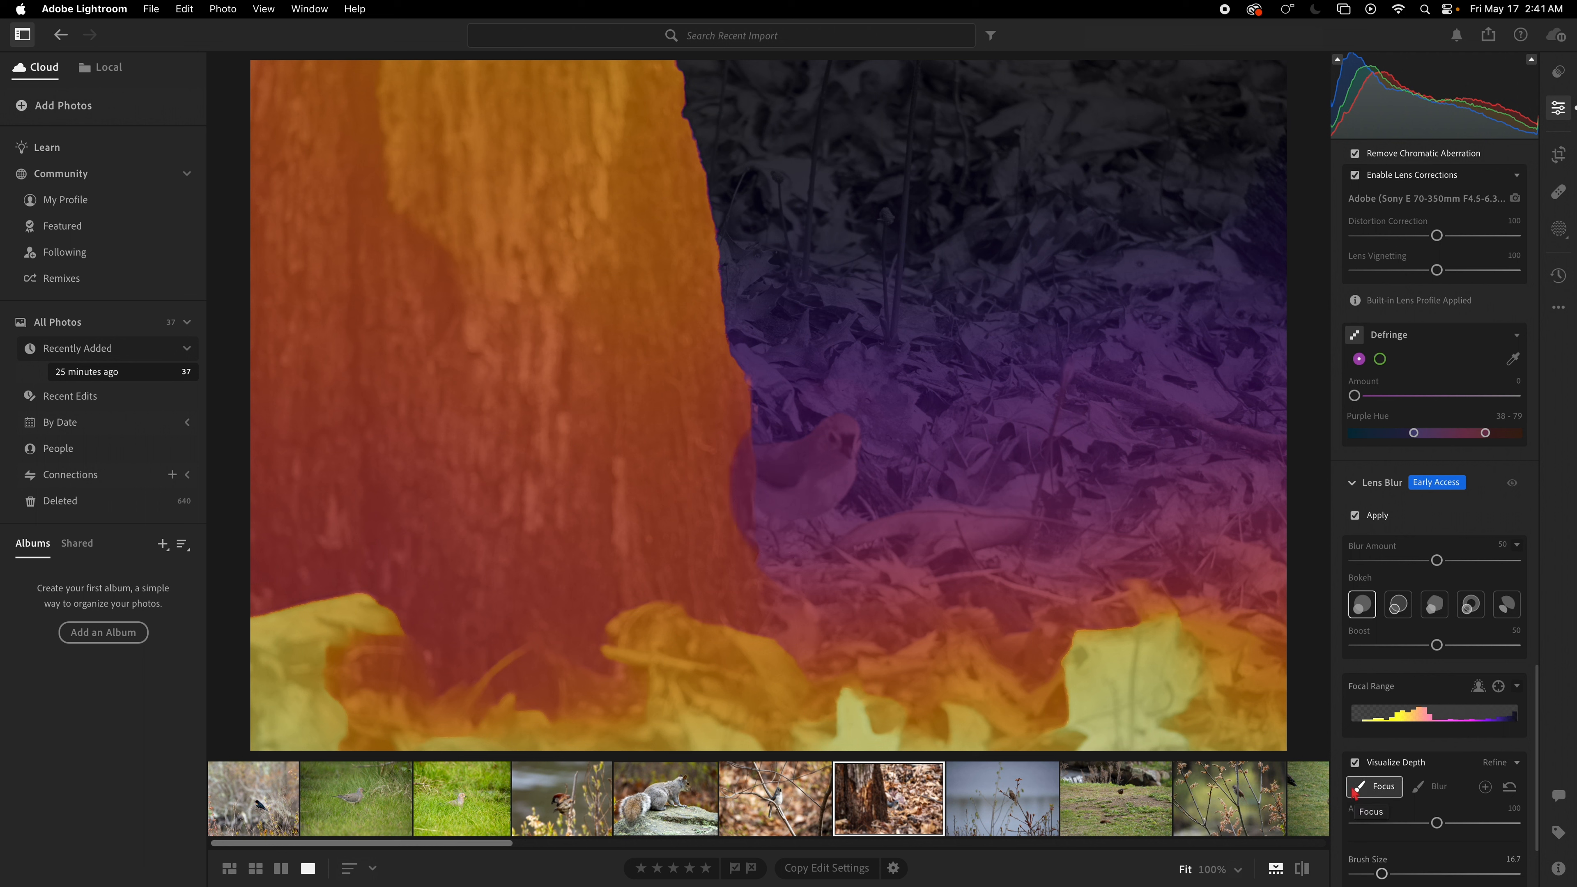
click(1351, 763)
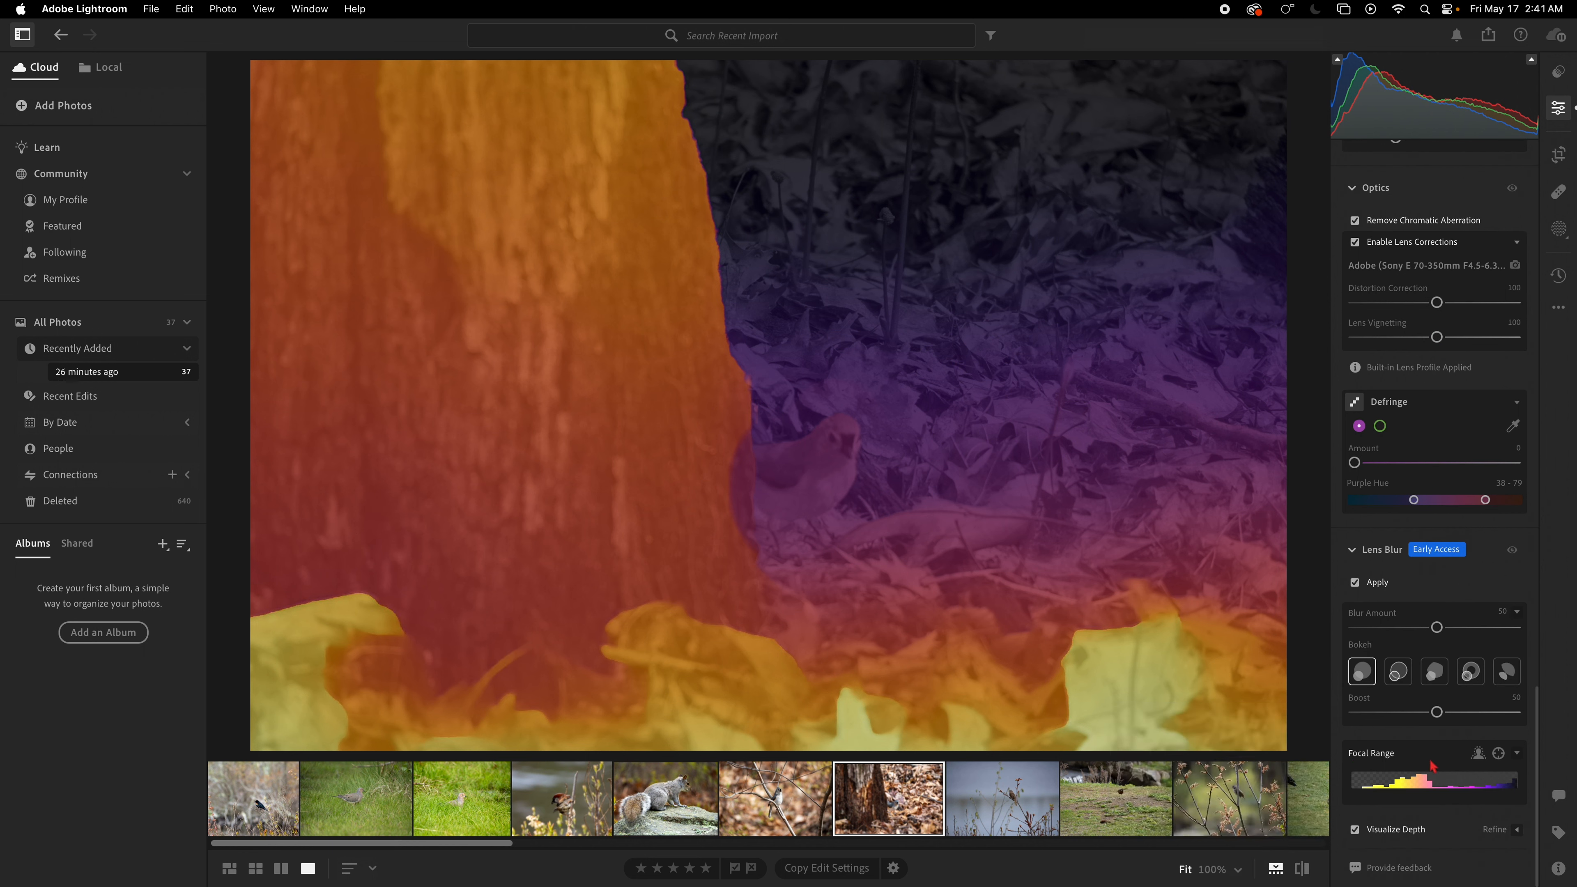
click(1355, 830)
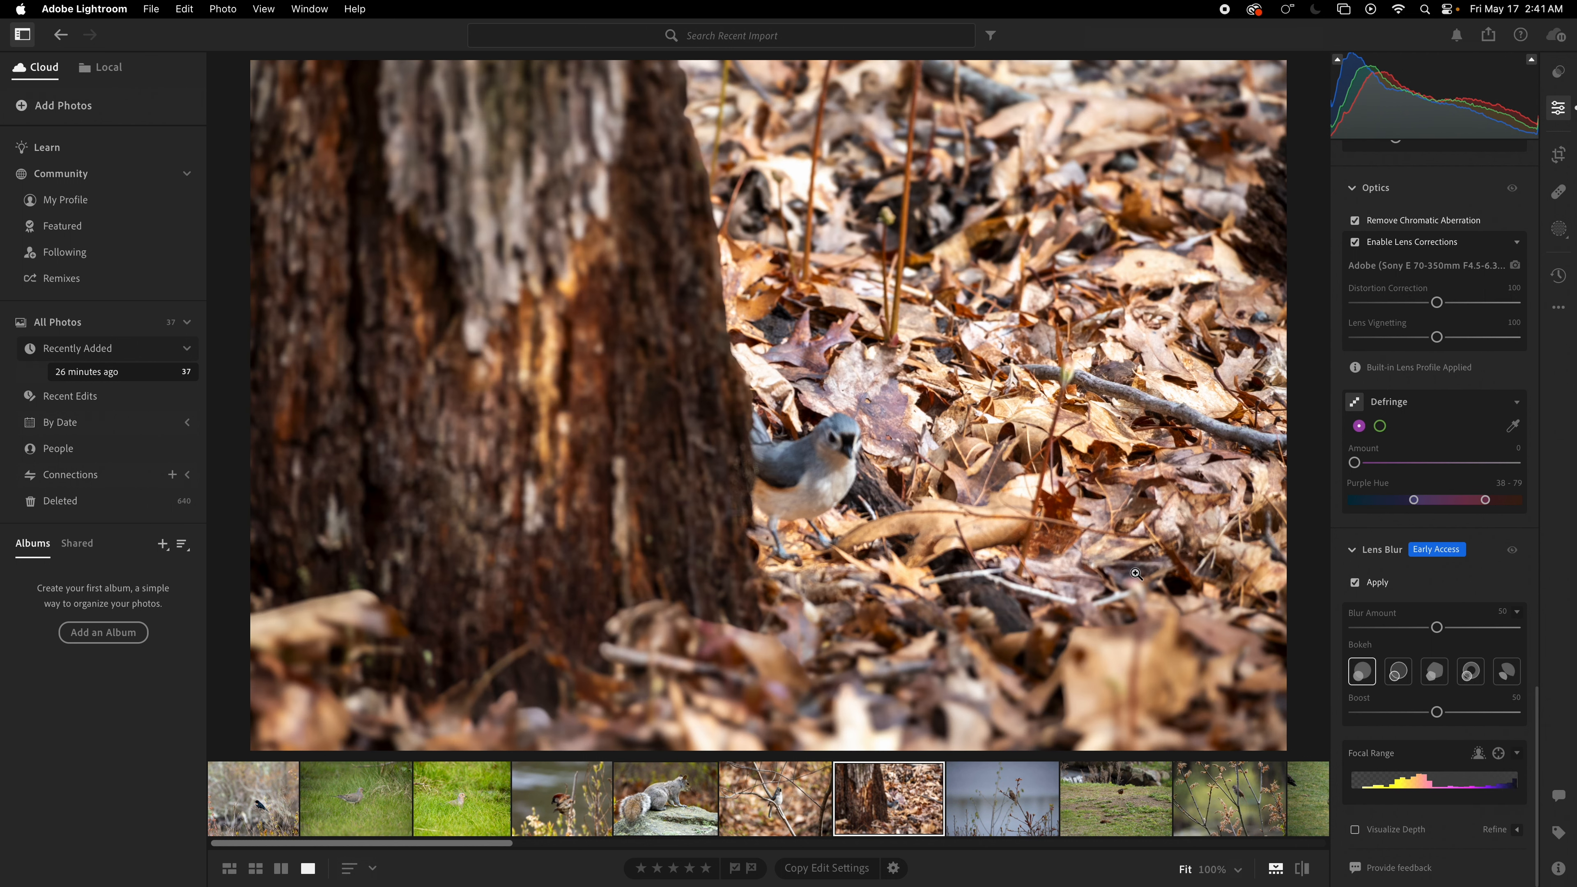
Step: Undo the last brush stroke and the Lens Blur
key(super+z)
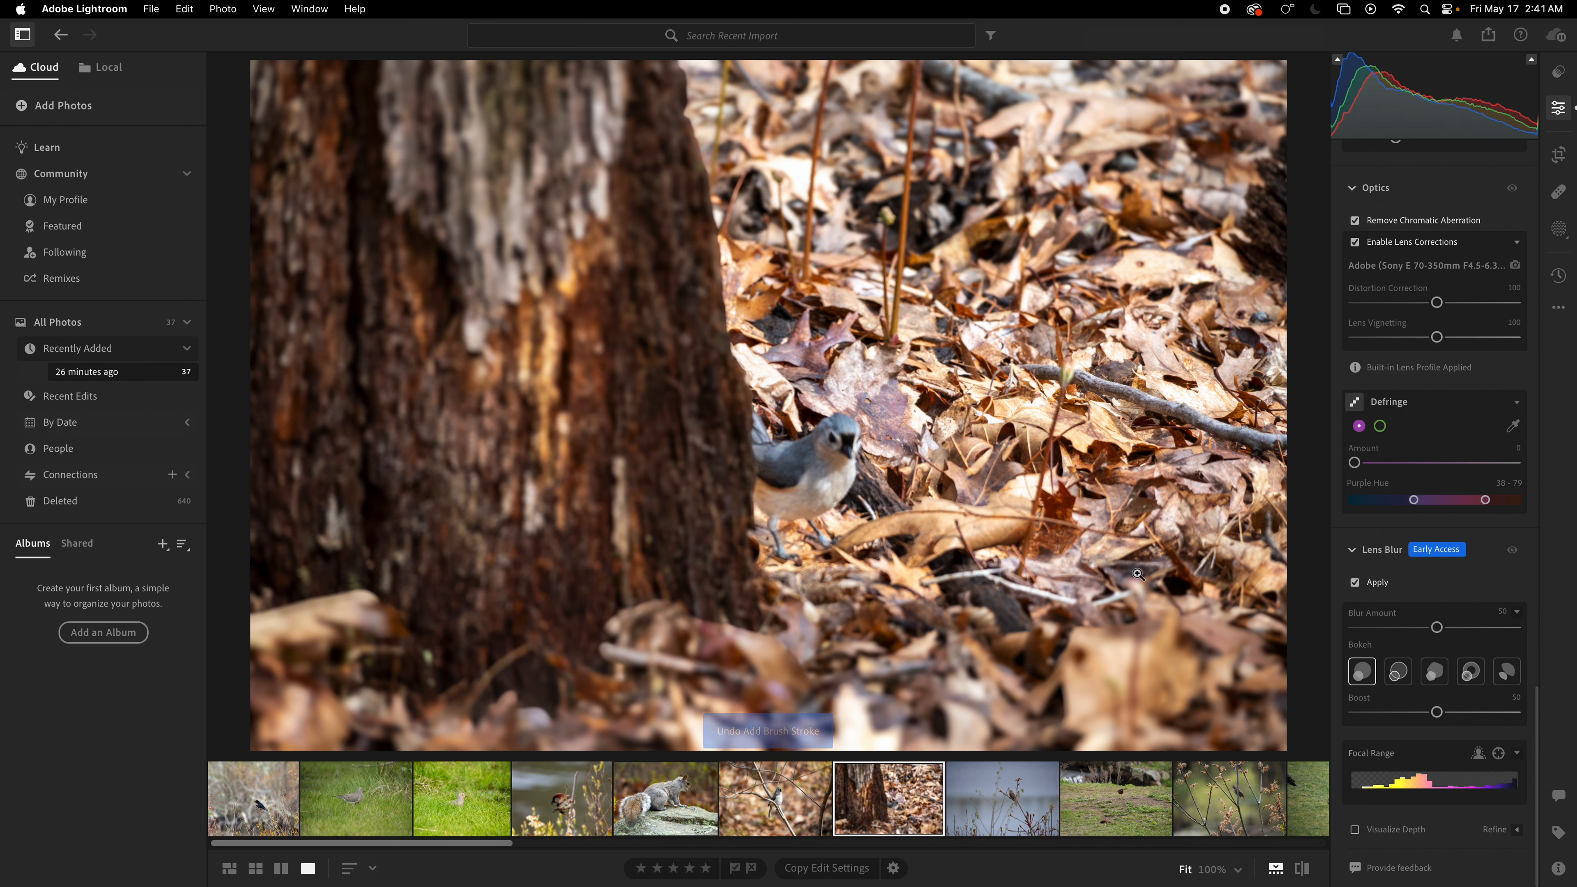
click(1137, 573)
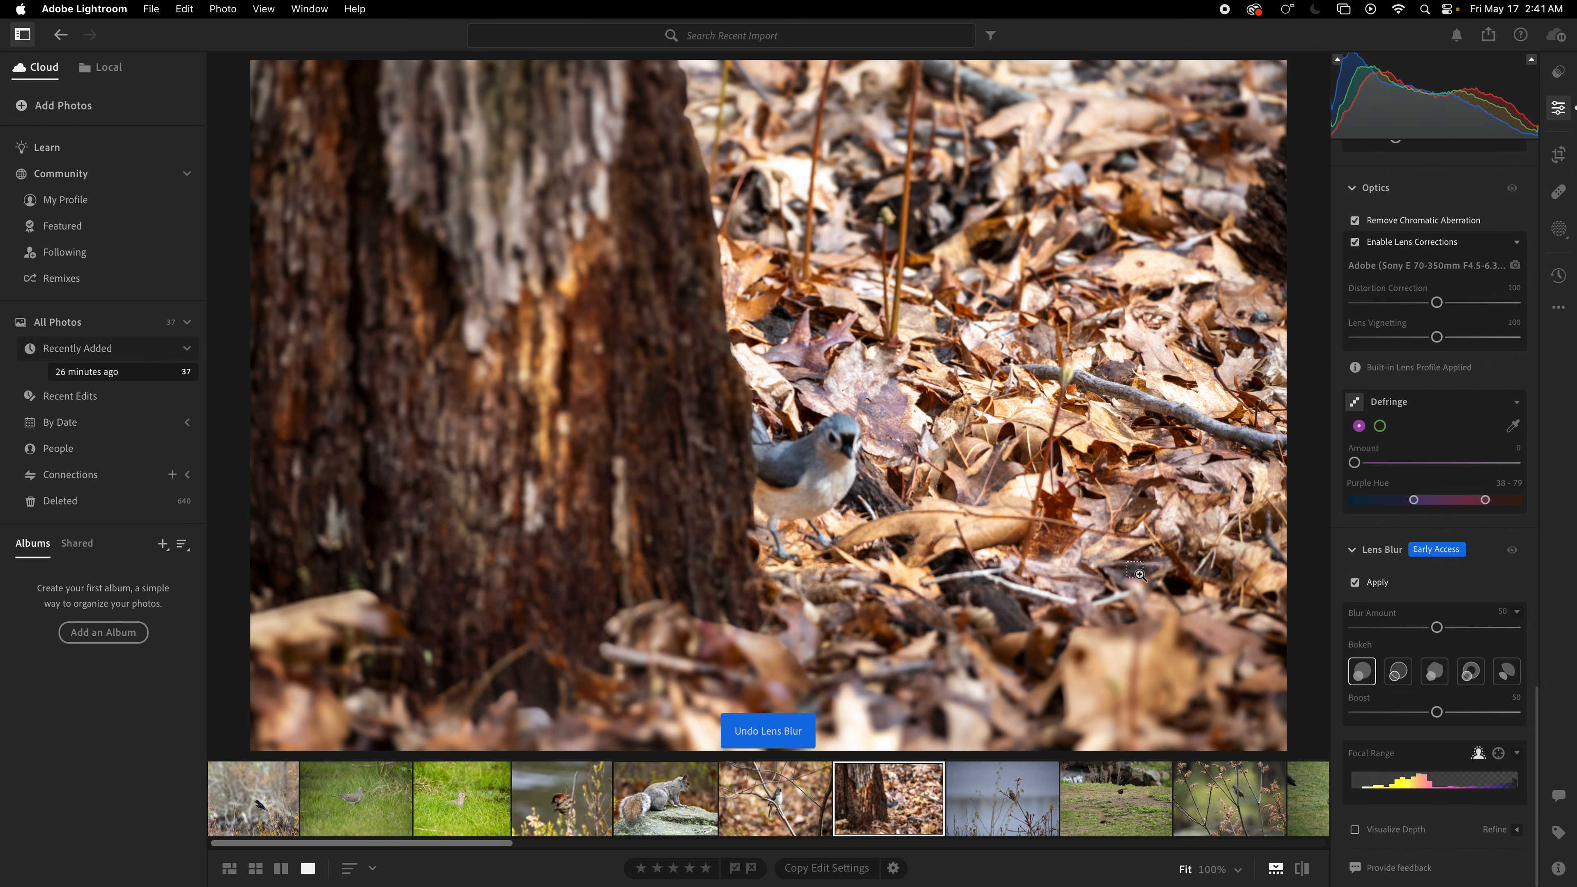
key(super+z)
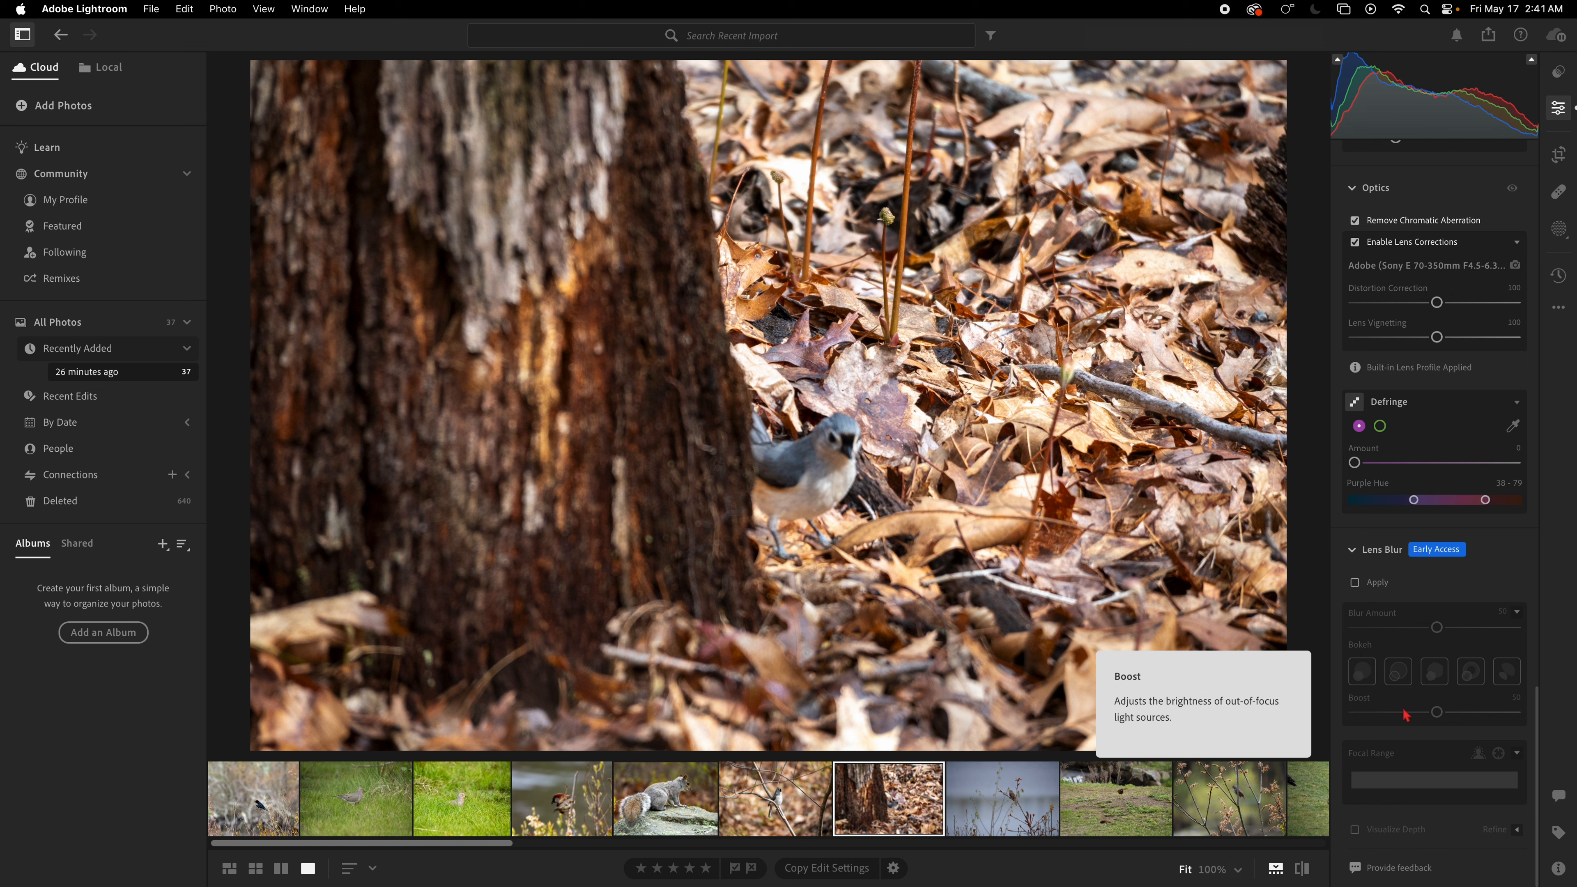
Step: Re-apply Lens Blur to the titmouse photo and adjust its focal range option
click(1357, 586)
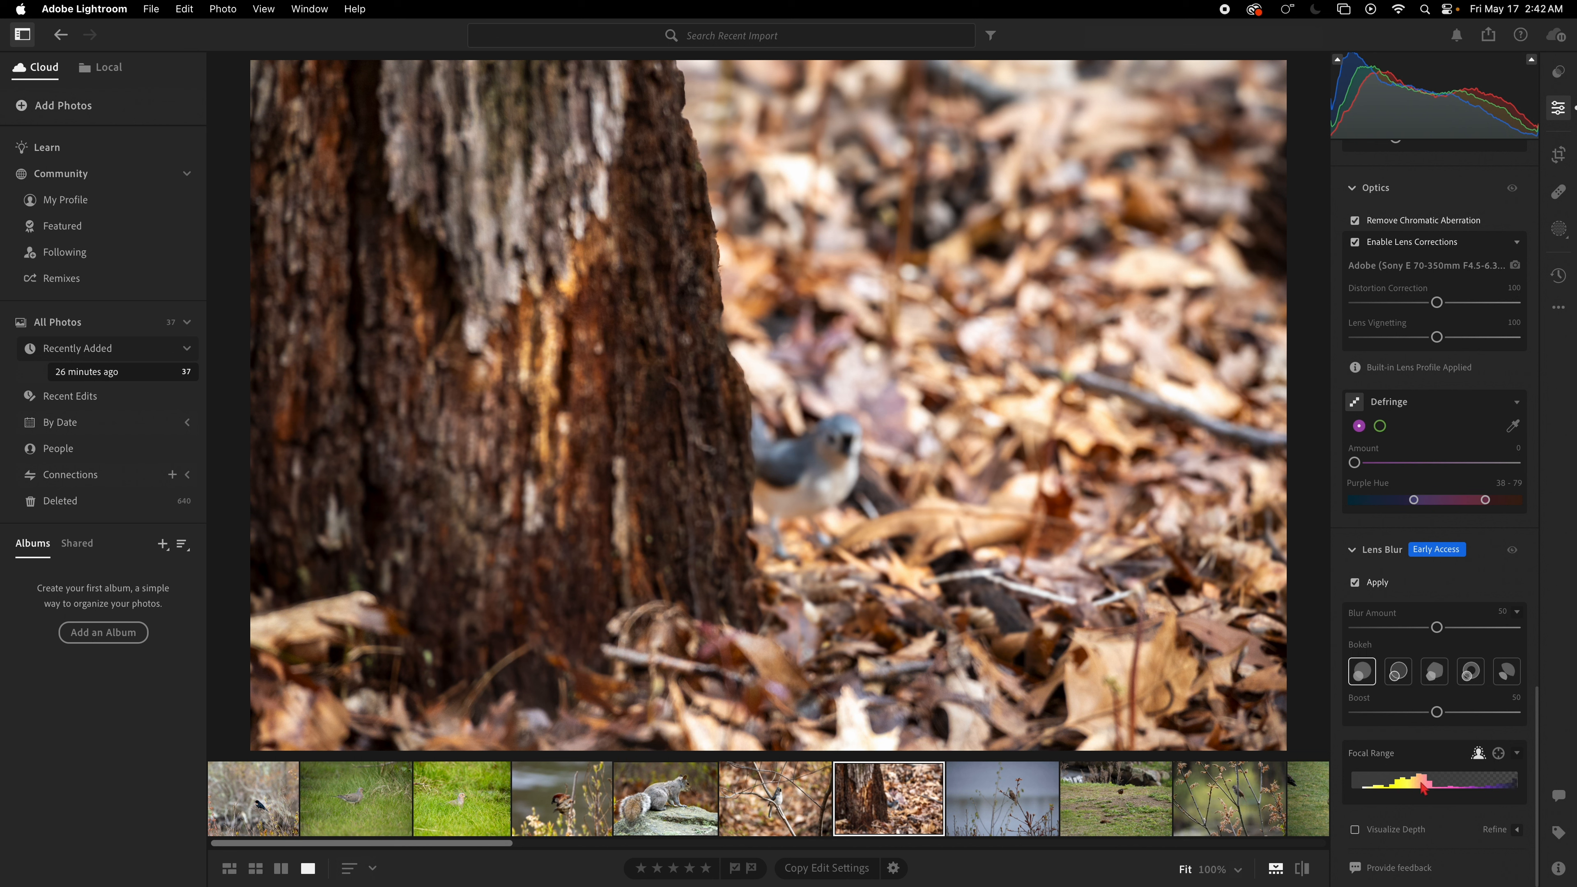
click(1516, 754)
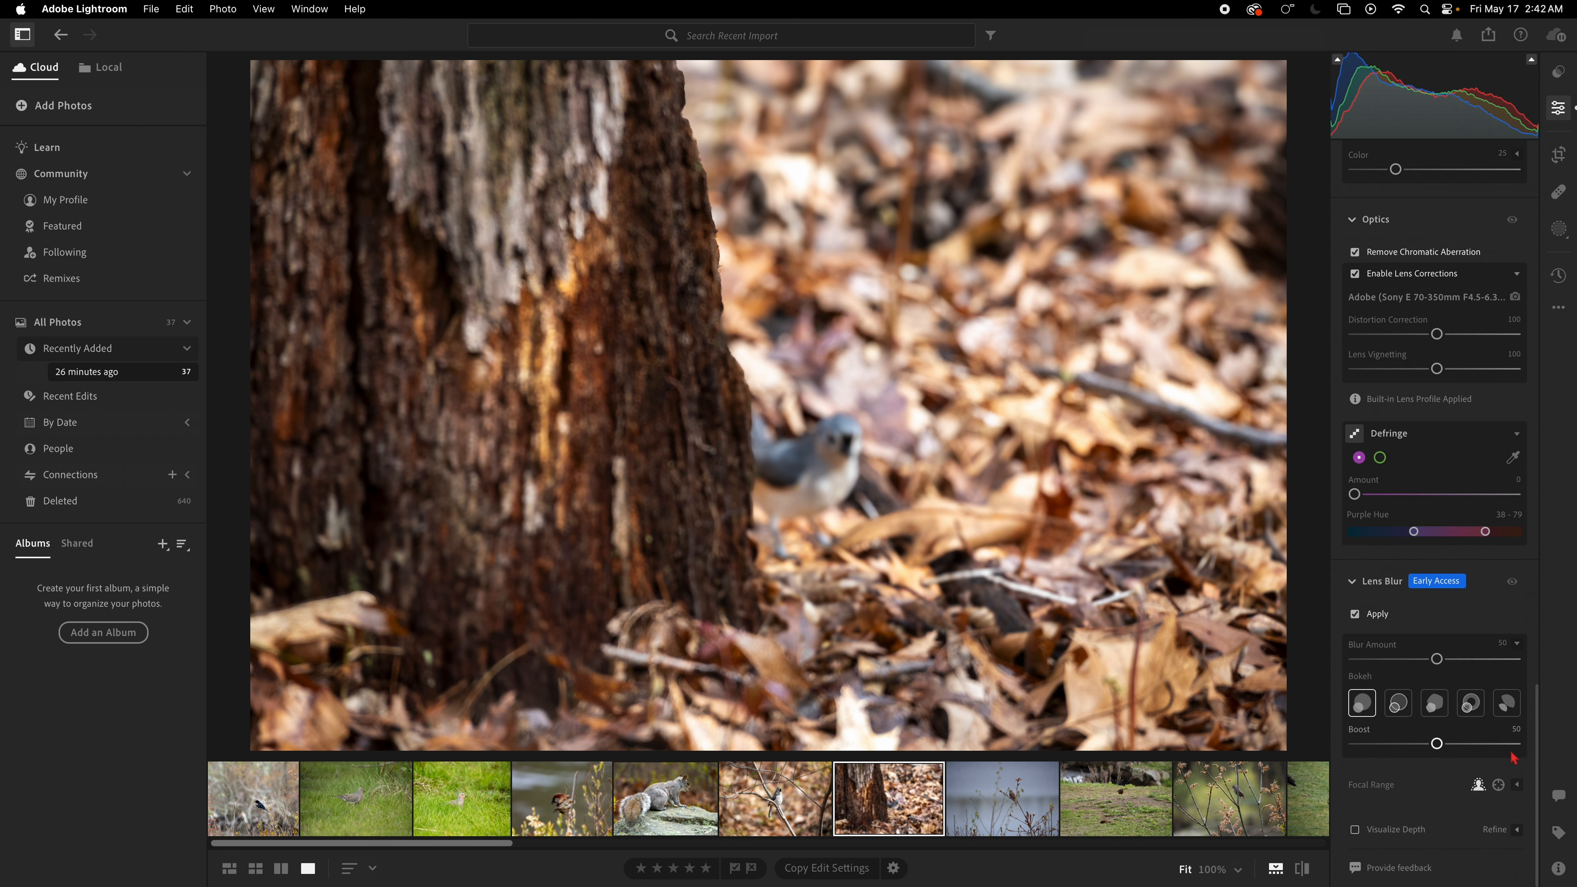
click(1498, 785)
Step: Reduce the lens blur Boost and choose the second bokeh shape
drag(1437, 746, 1404, 745)
click(1399, 705)
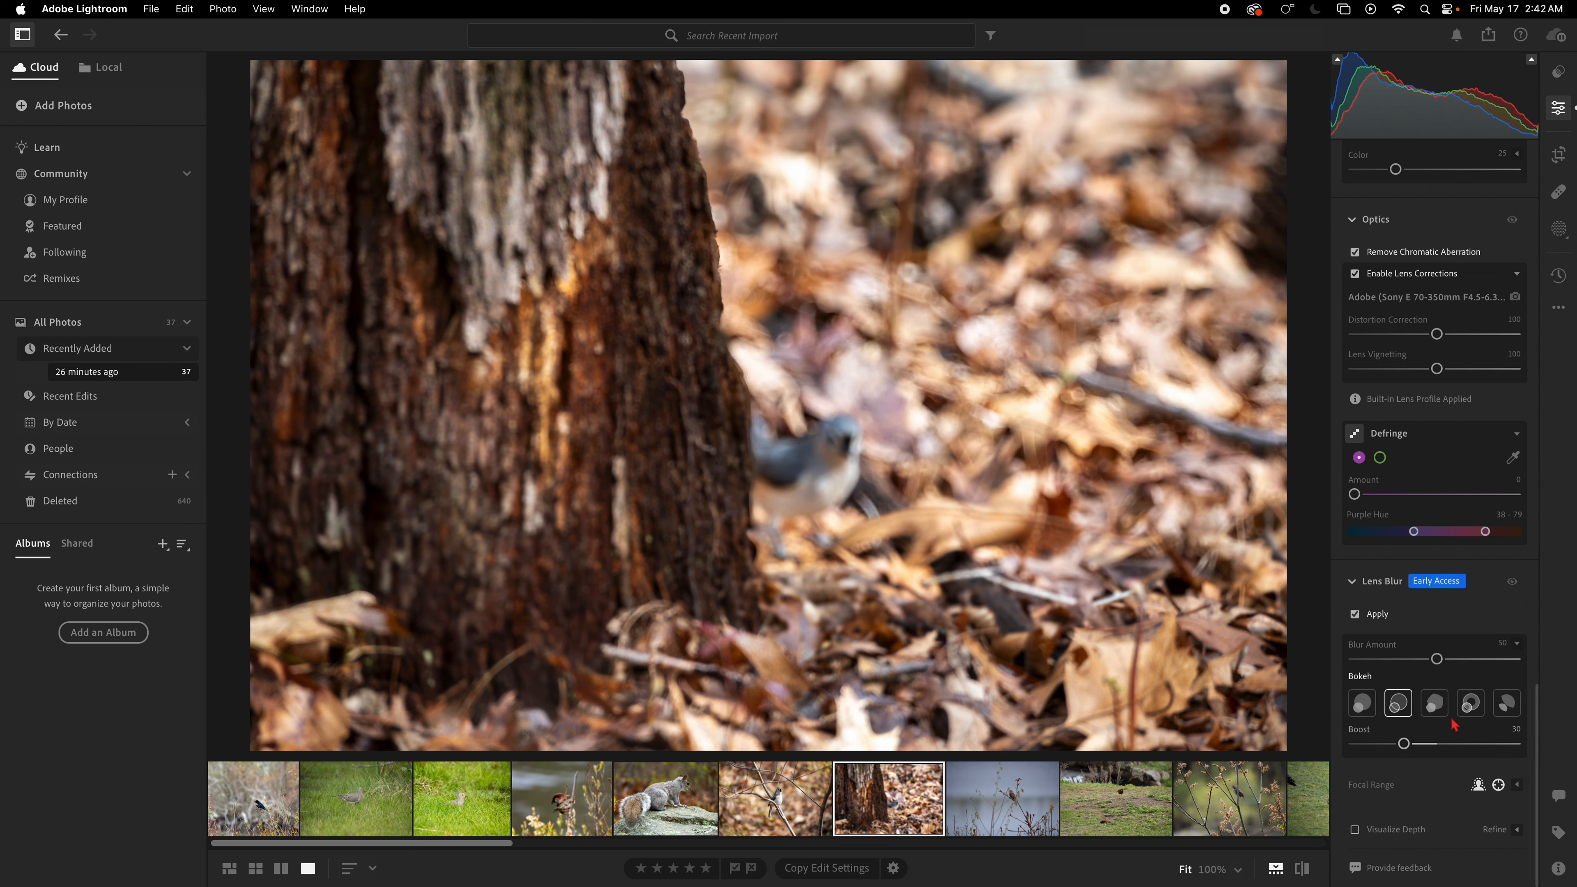
Step: Choose the first bokeh shape, set the lens Blur Amount to 43, and expand the focal range histogram
click(1437, 710)
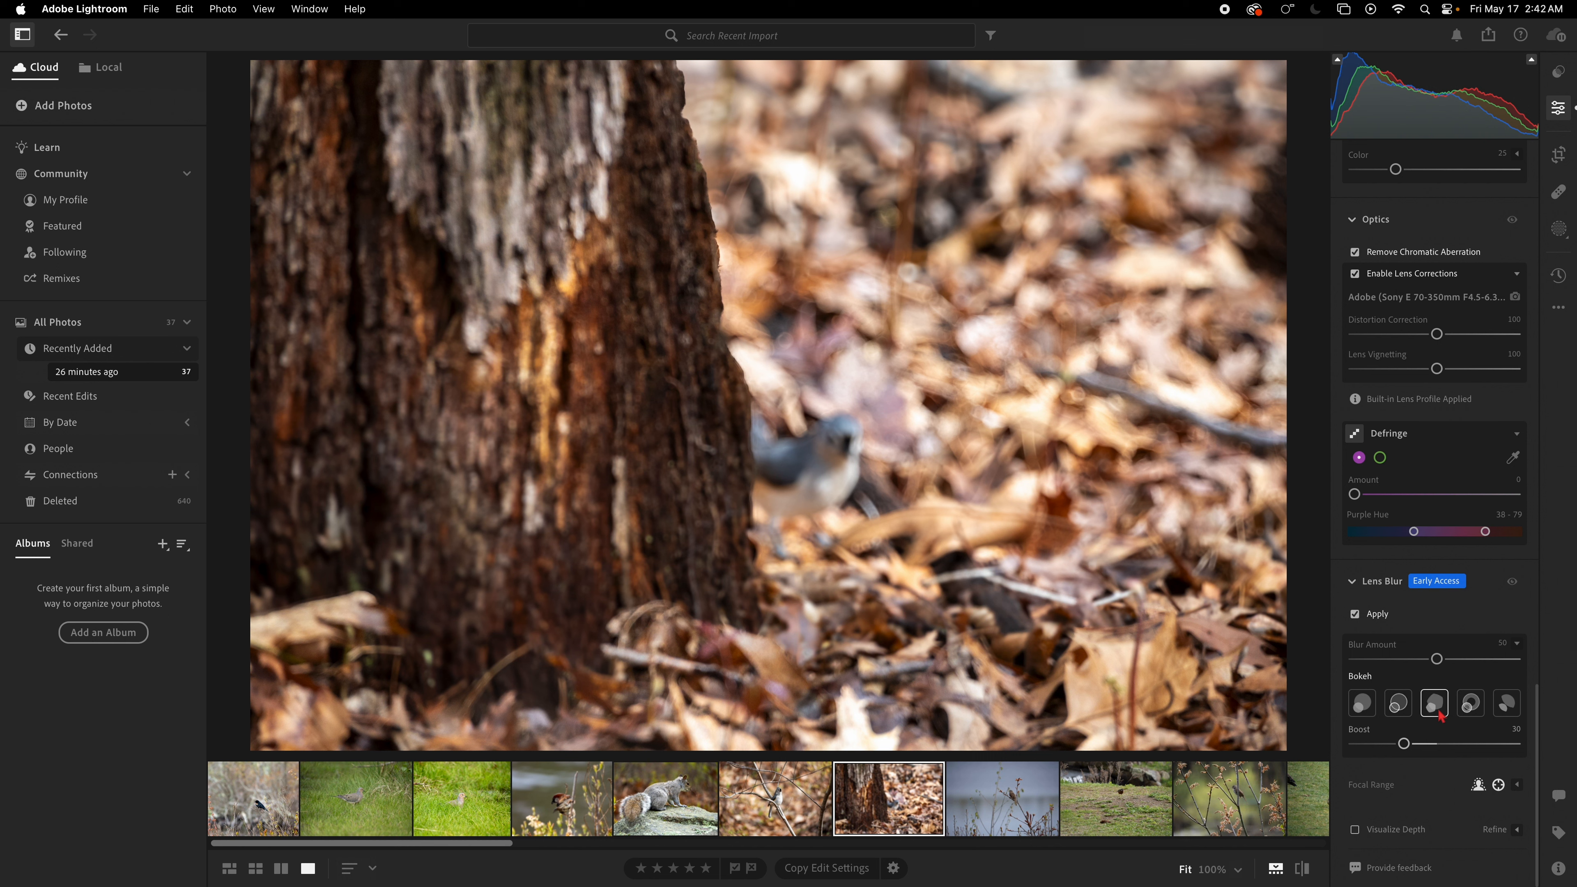
click(1475, 718)
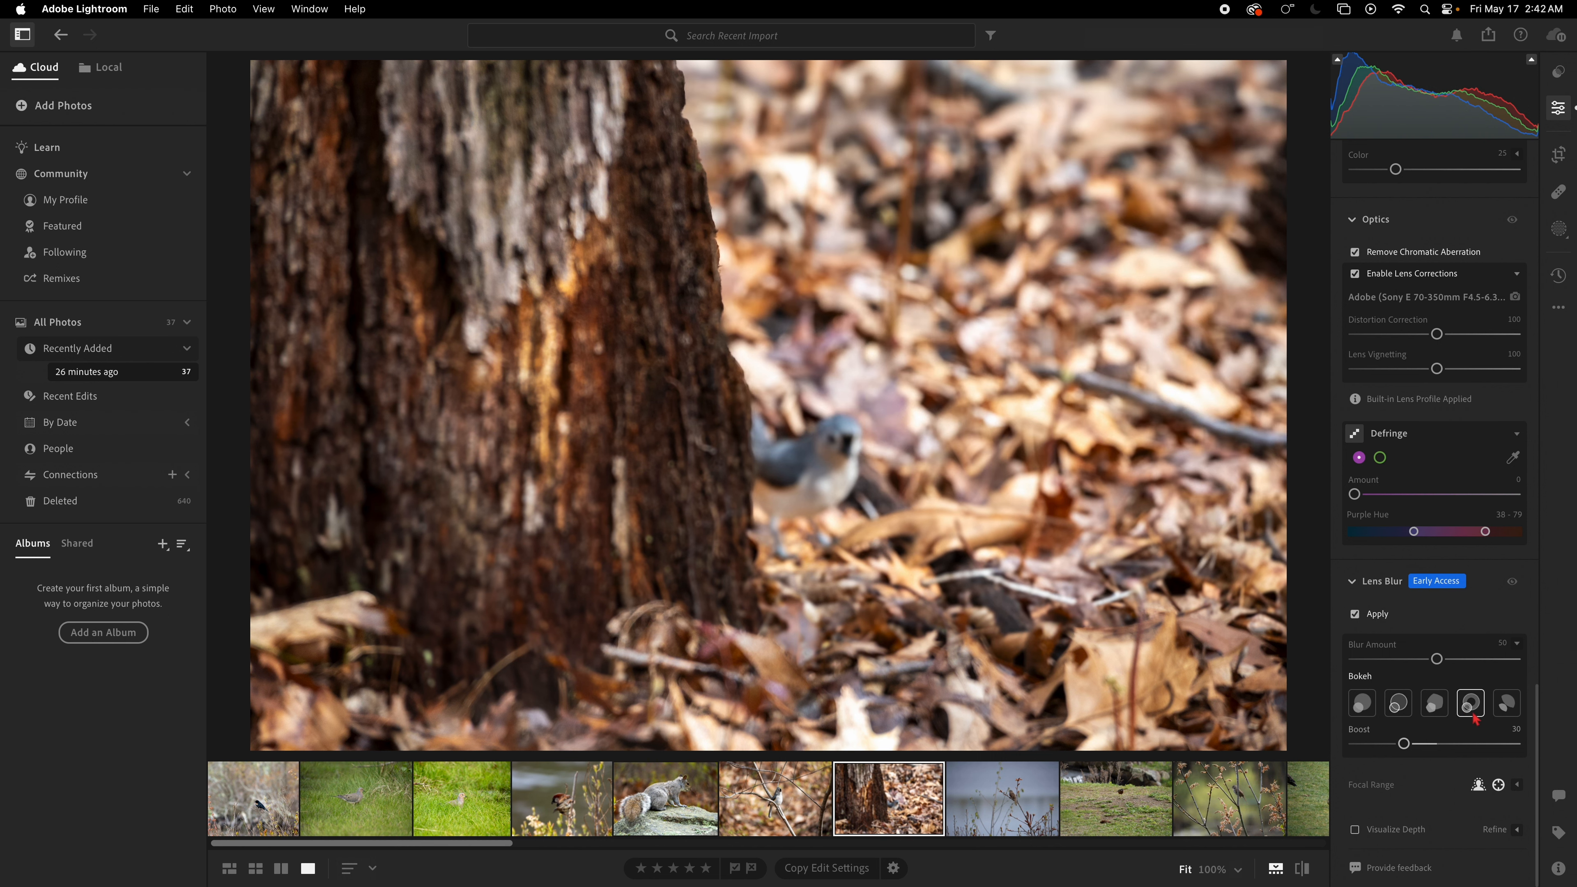
click(1438, 713)
click(1360, 704)
drag(1438, 657, 1354, 679)
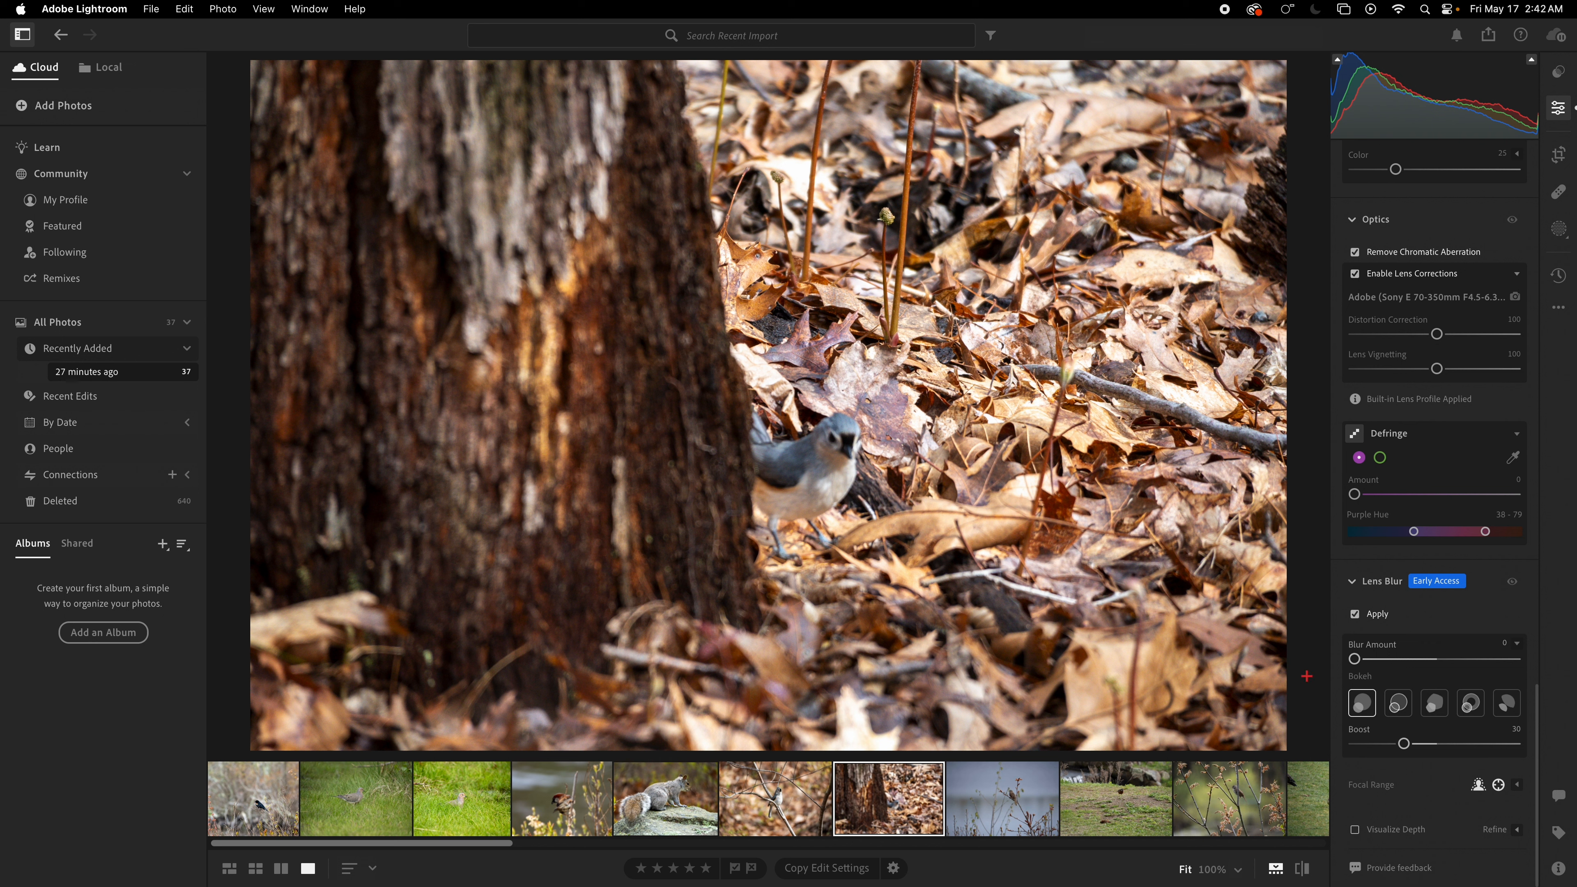
mouse_move(1355, 662)
mouse_down()
mouse_move(1521, 656)
mouse_move(1326, 670)
mouse_up()
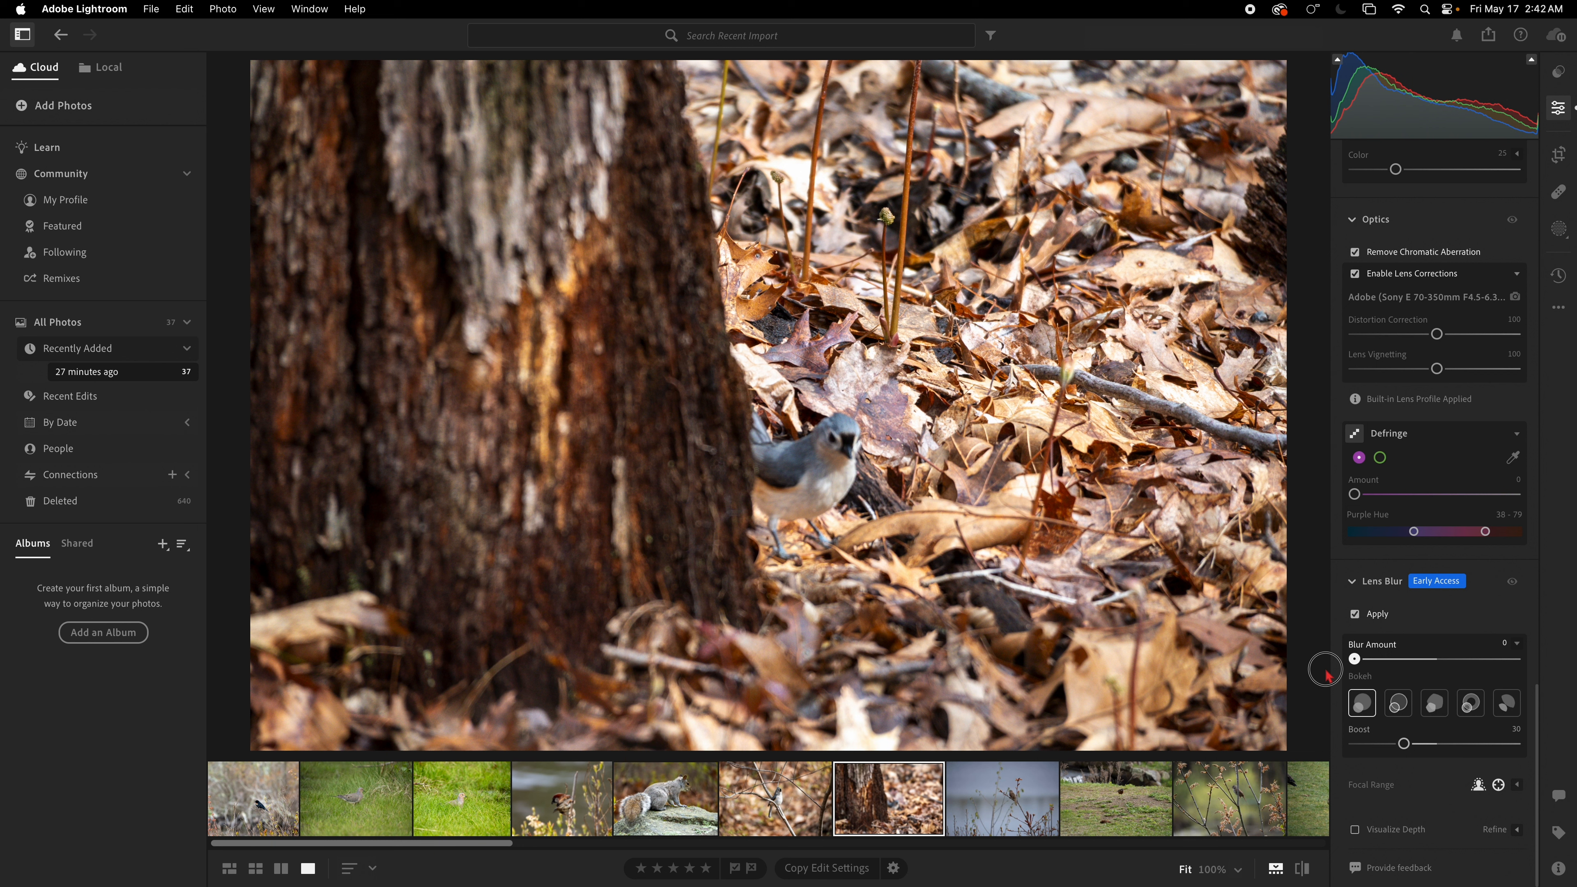
drag(1326, 674, 1435, 684)
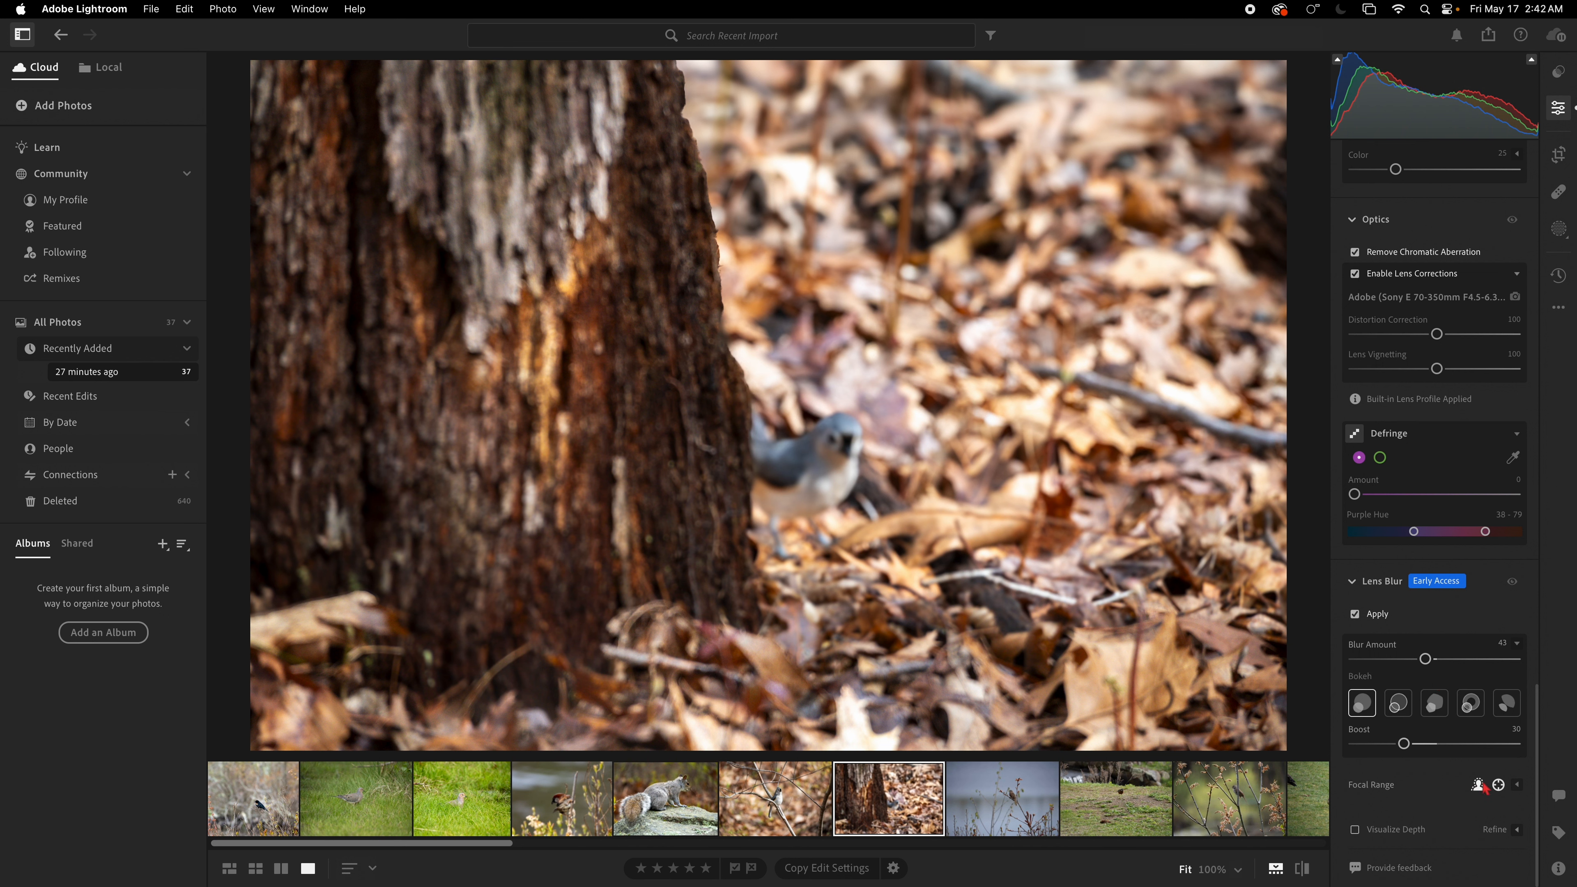
click(1521, 786)
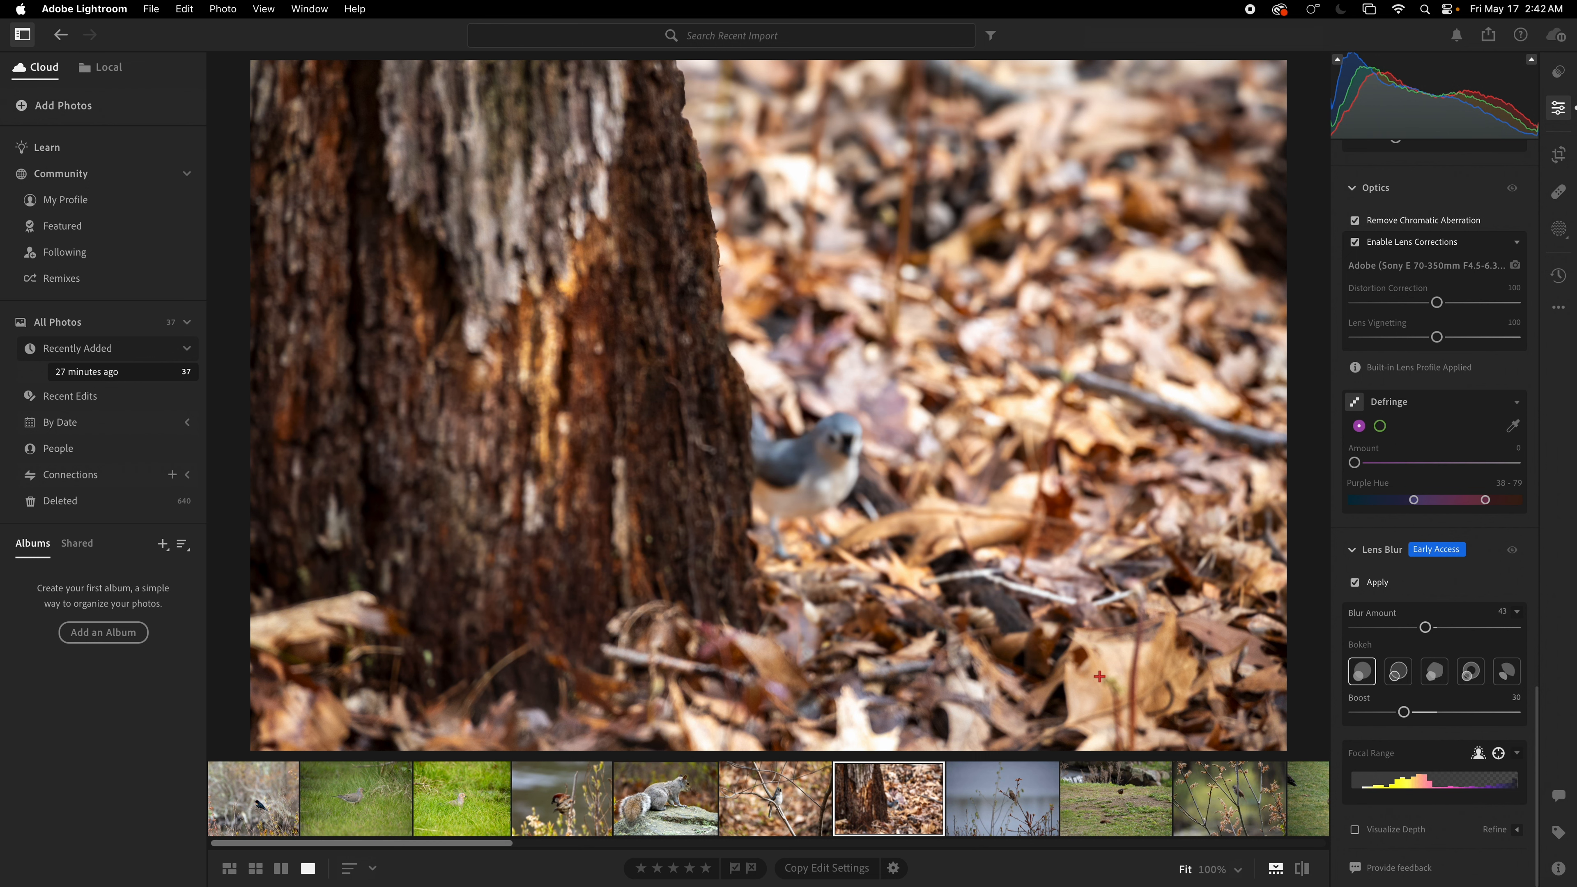
Step: Delete the titmouse photo from the library
click(876, 790)
key(BackSpace)
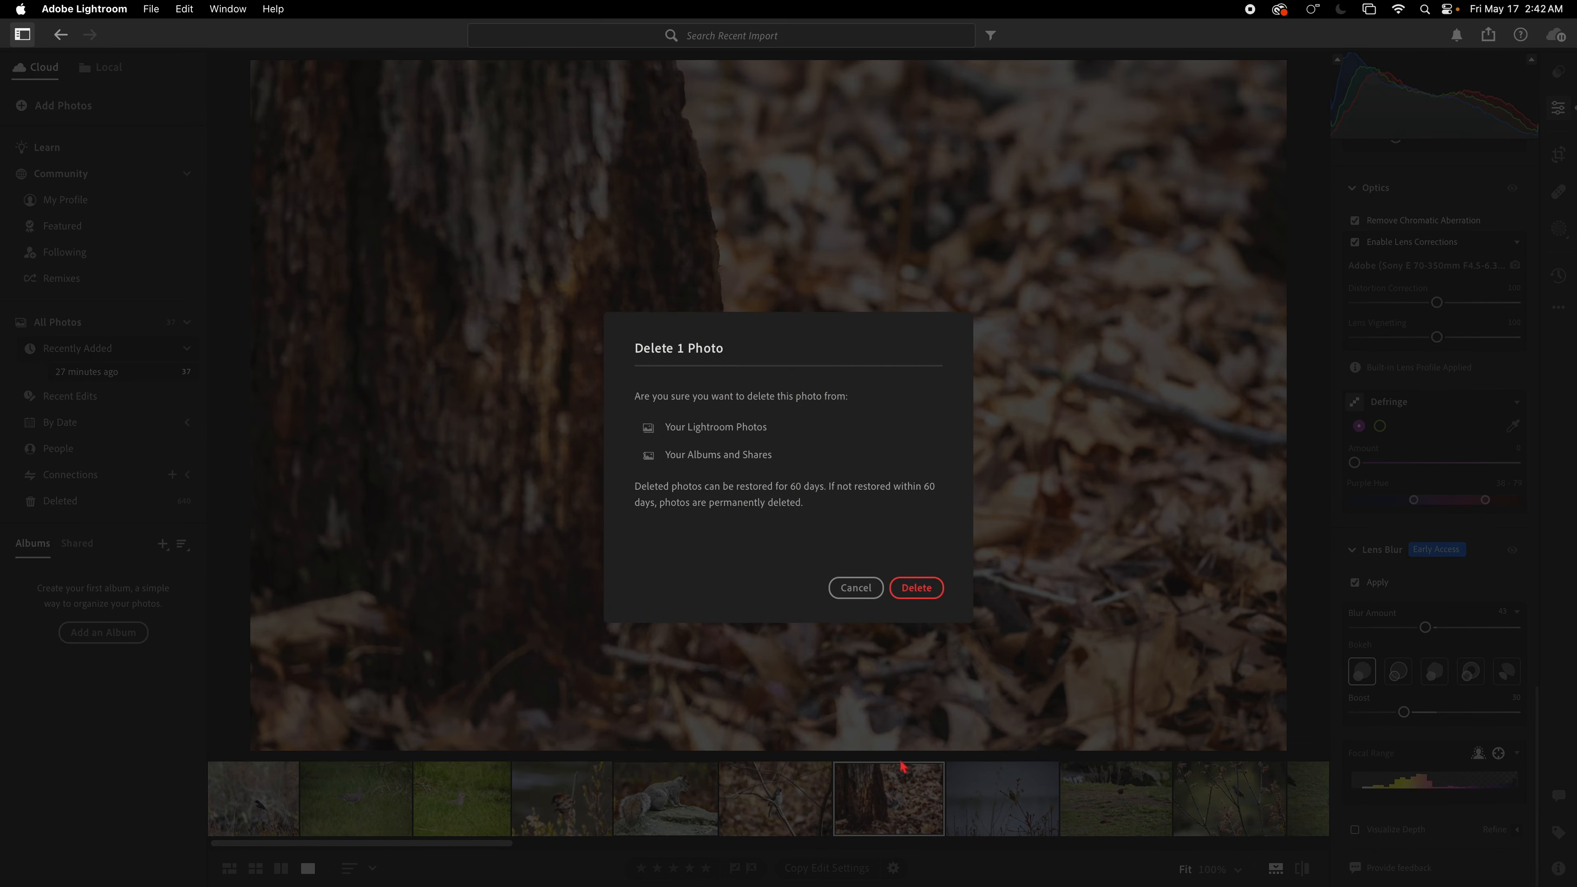
click(930, 586)
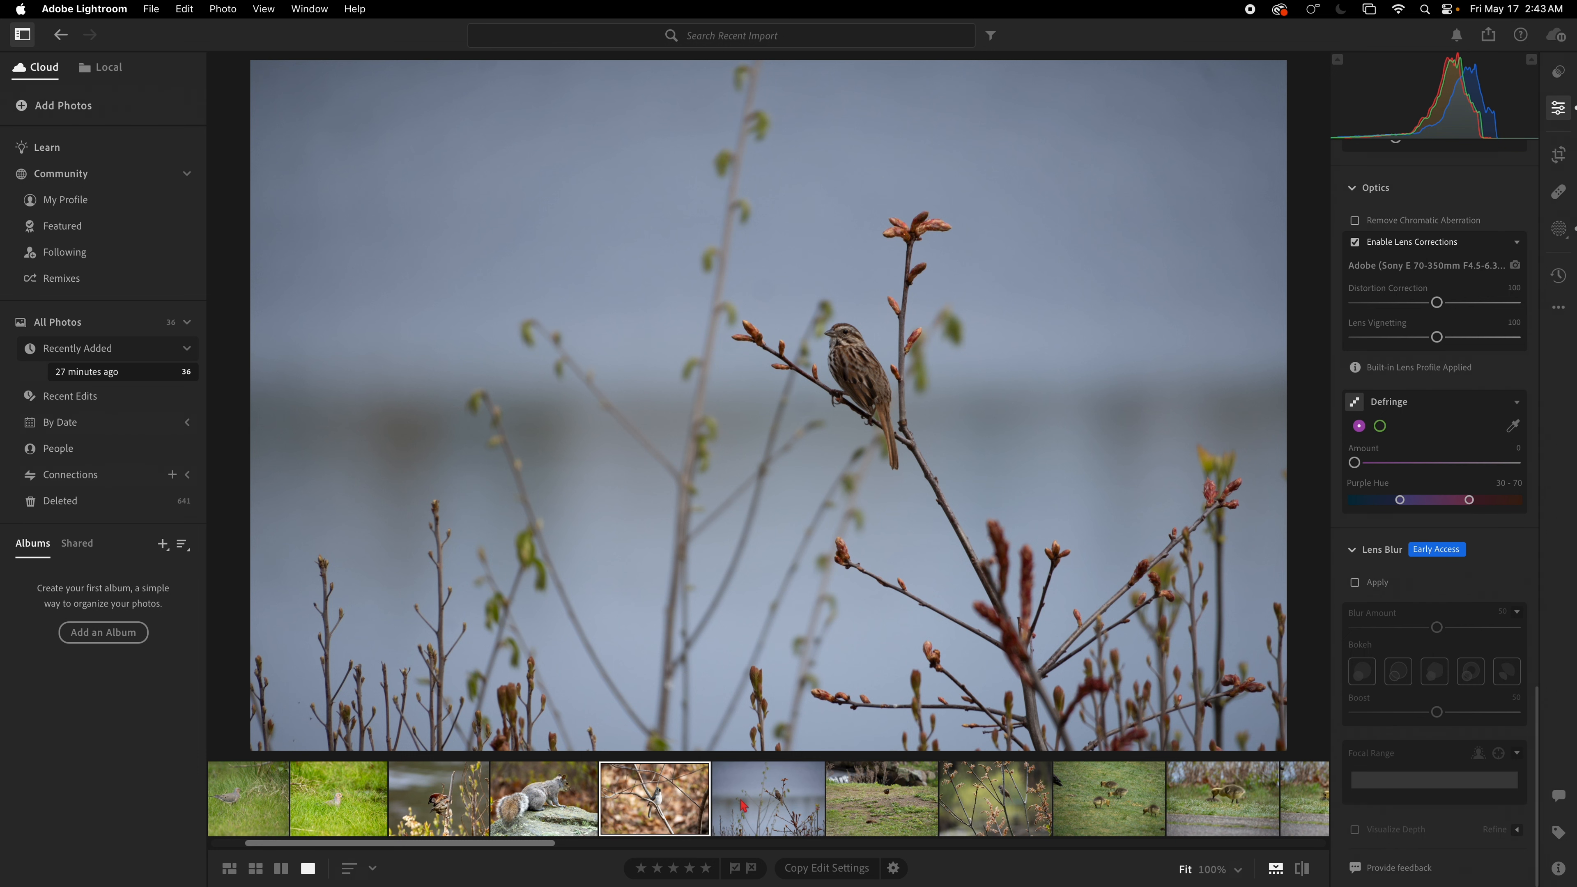
Step: Apply Auto tone to the sparrow-on-branch photo
scroll(1434, 435, up, 5)
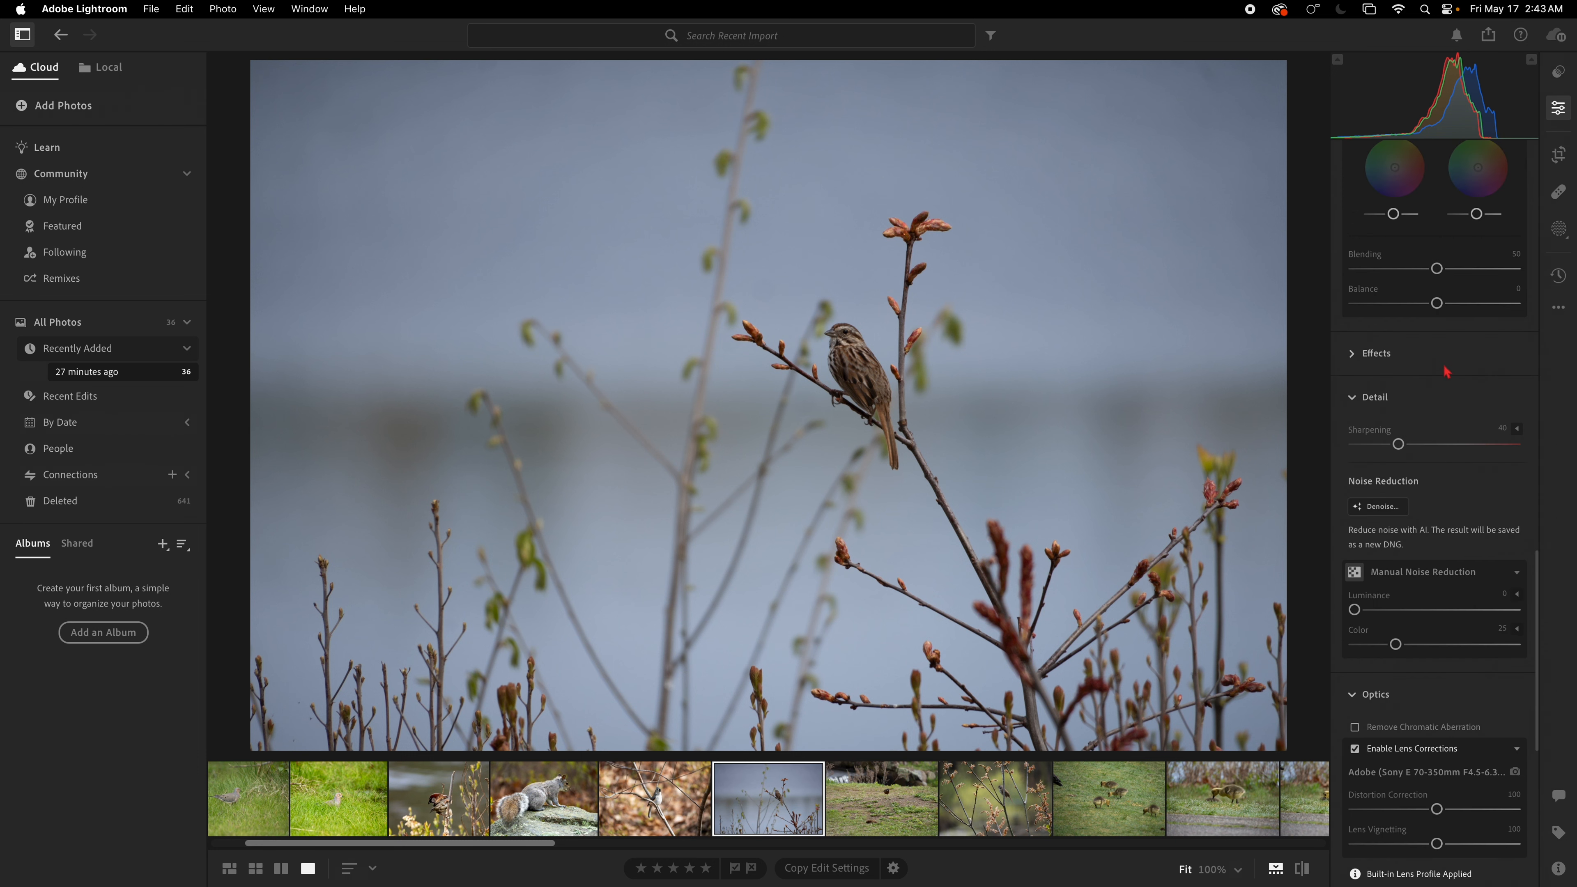
click(1558, 108)
click(1558, 107)
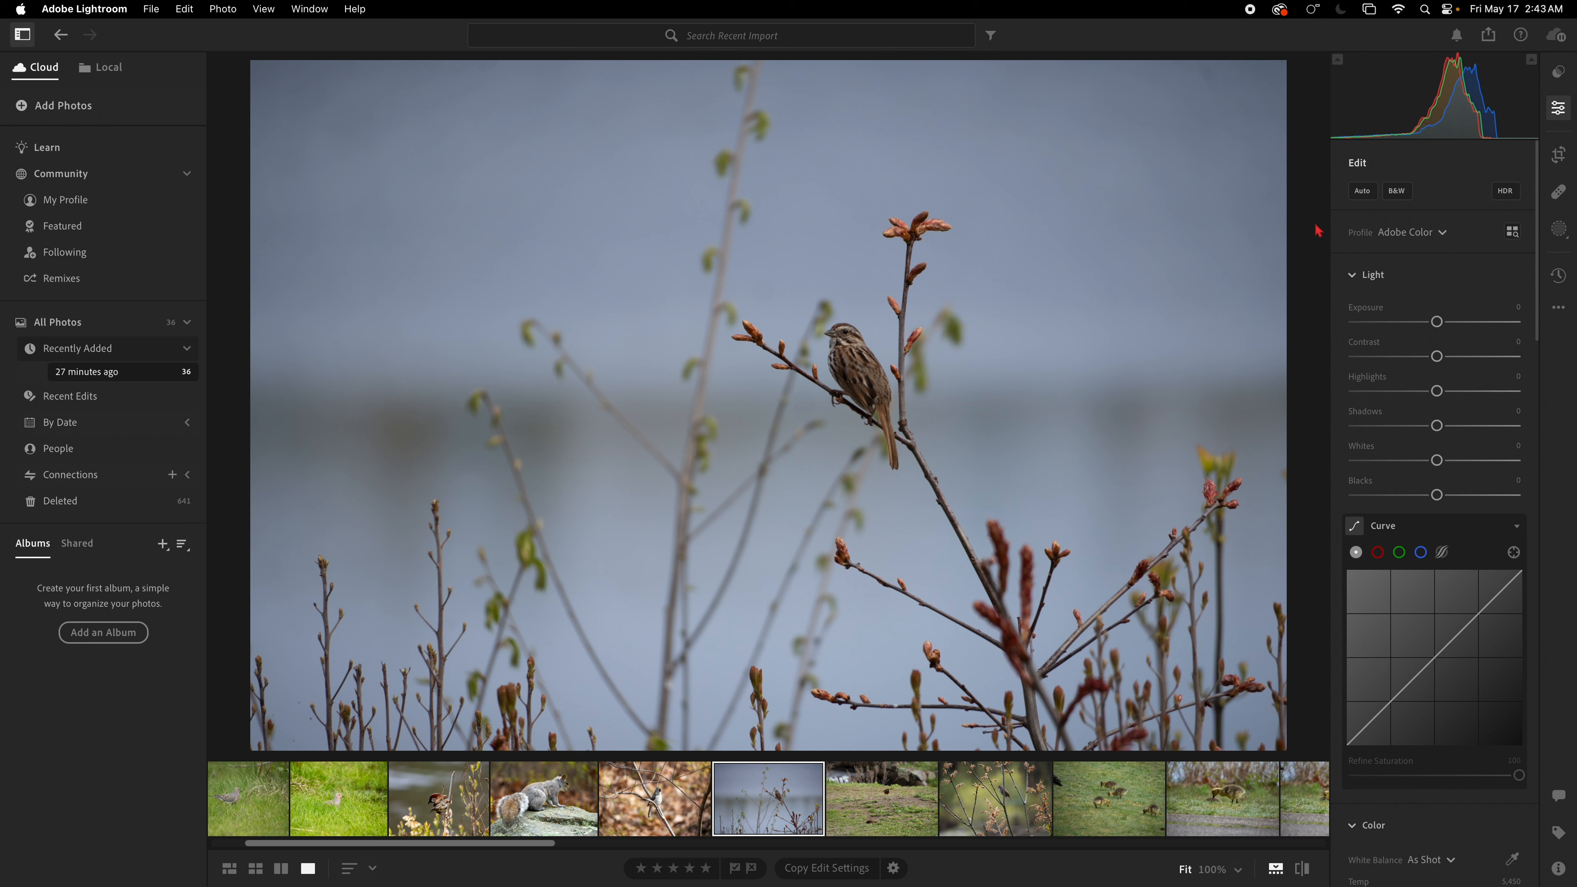
click(1363, 191)
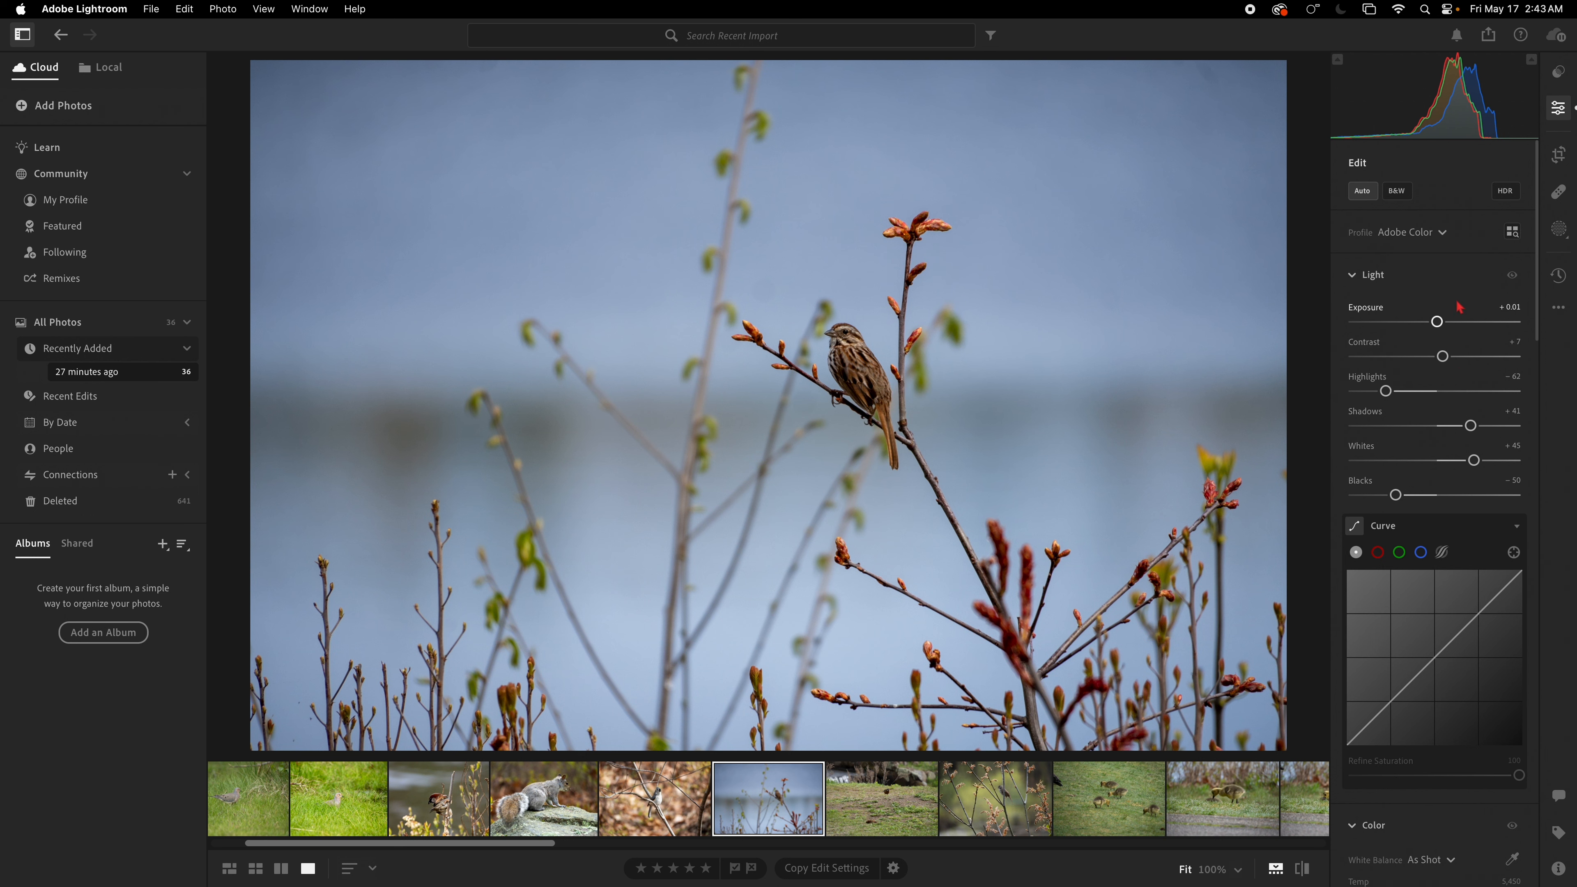
Step: Raise Exposure to +0.79 and check the sparrow at full zoom
drag(1439, 322, 1454, 322)
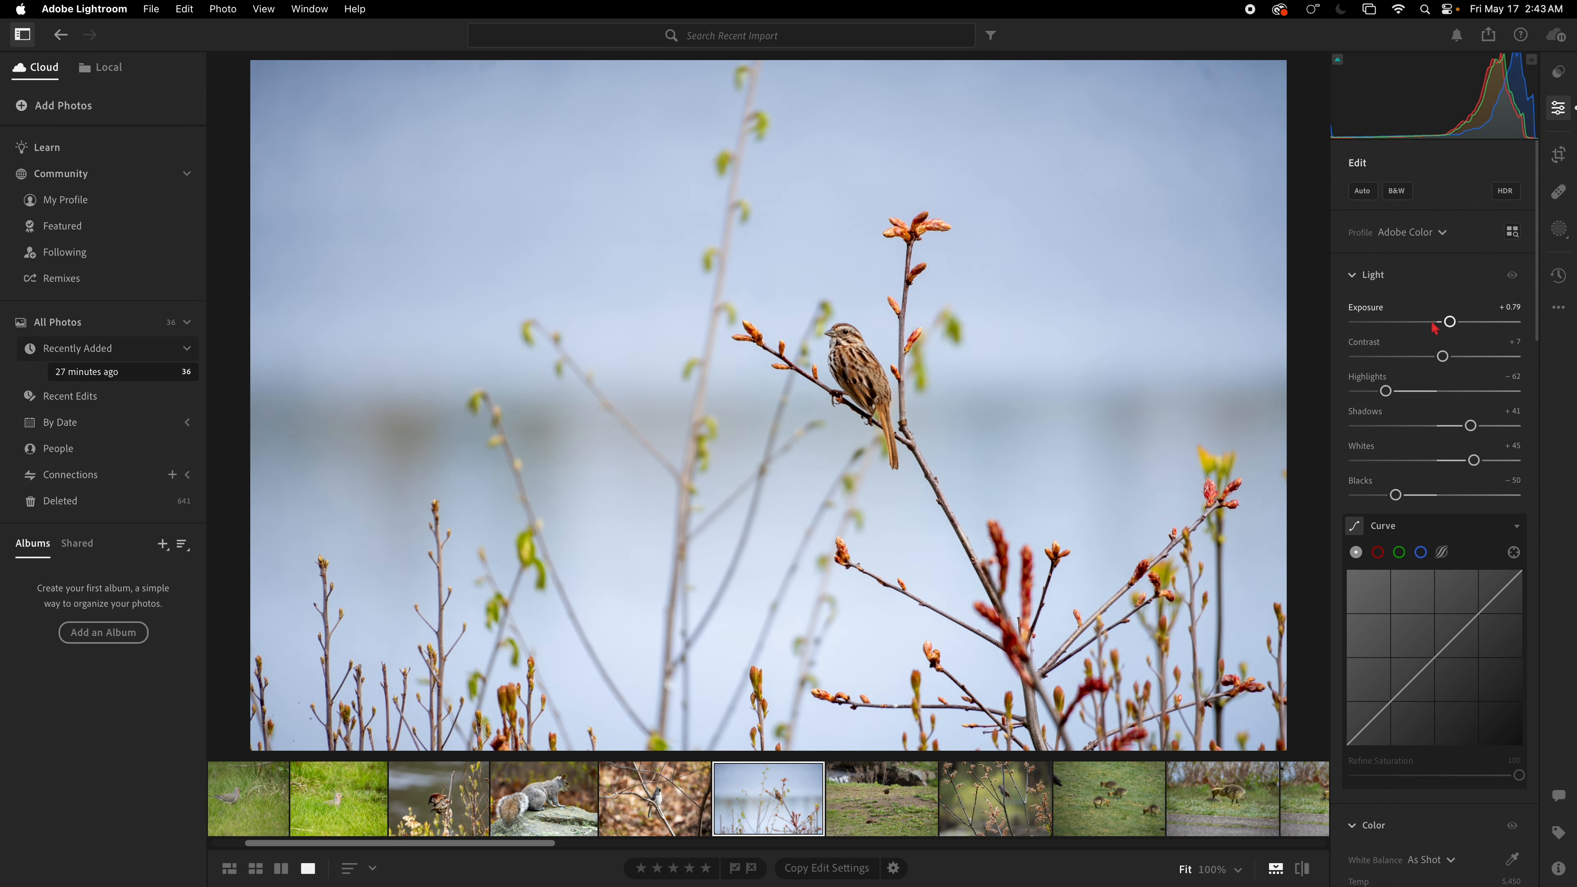
click(864, 349)
click(865, 350)
Step: Crop the sparrow photo tighter from the top-left corner, reposition the frame, and return to editing
click(1559, 154)
click(1560, 870)
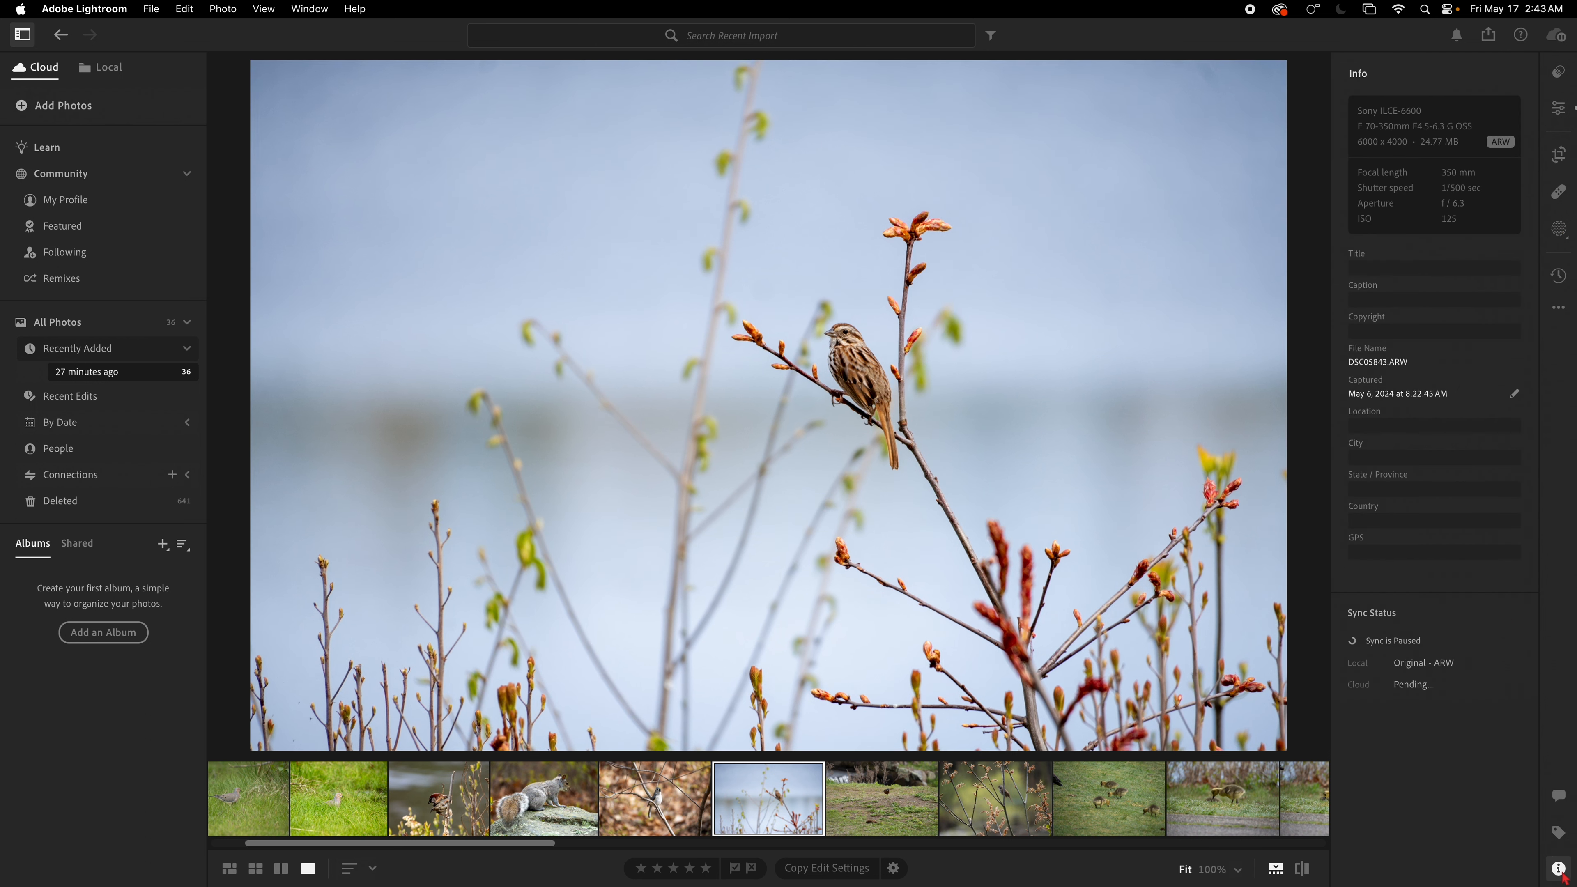
click(1560, 870)
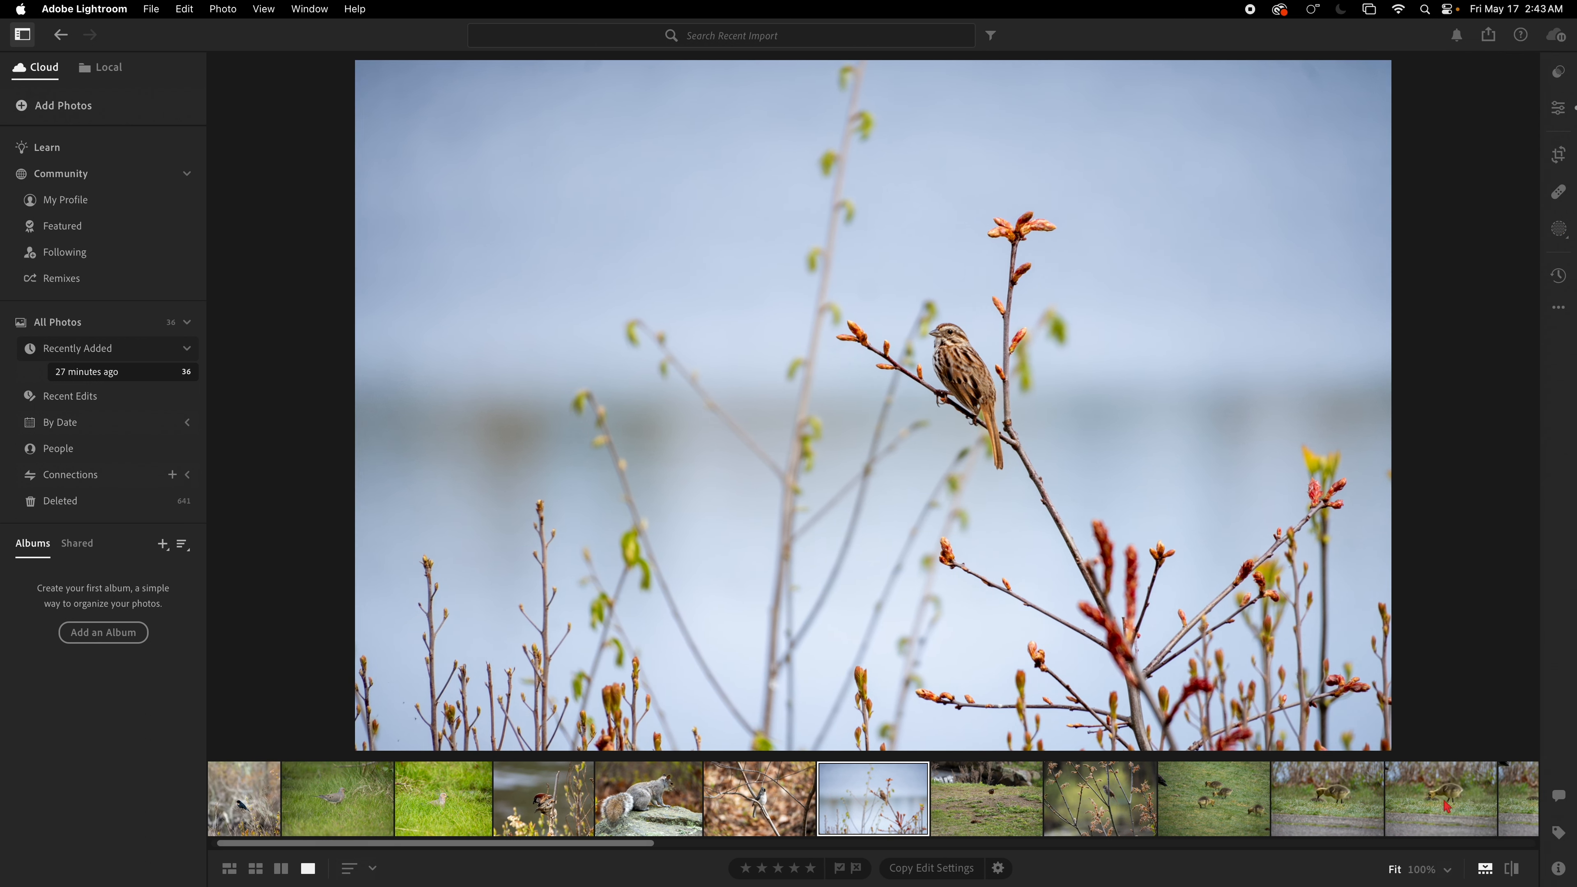
click(1562, 158)
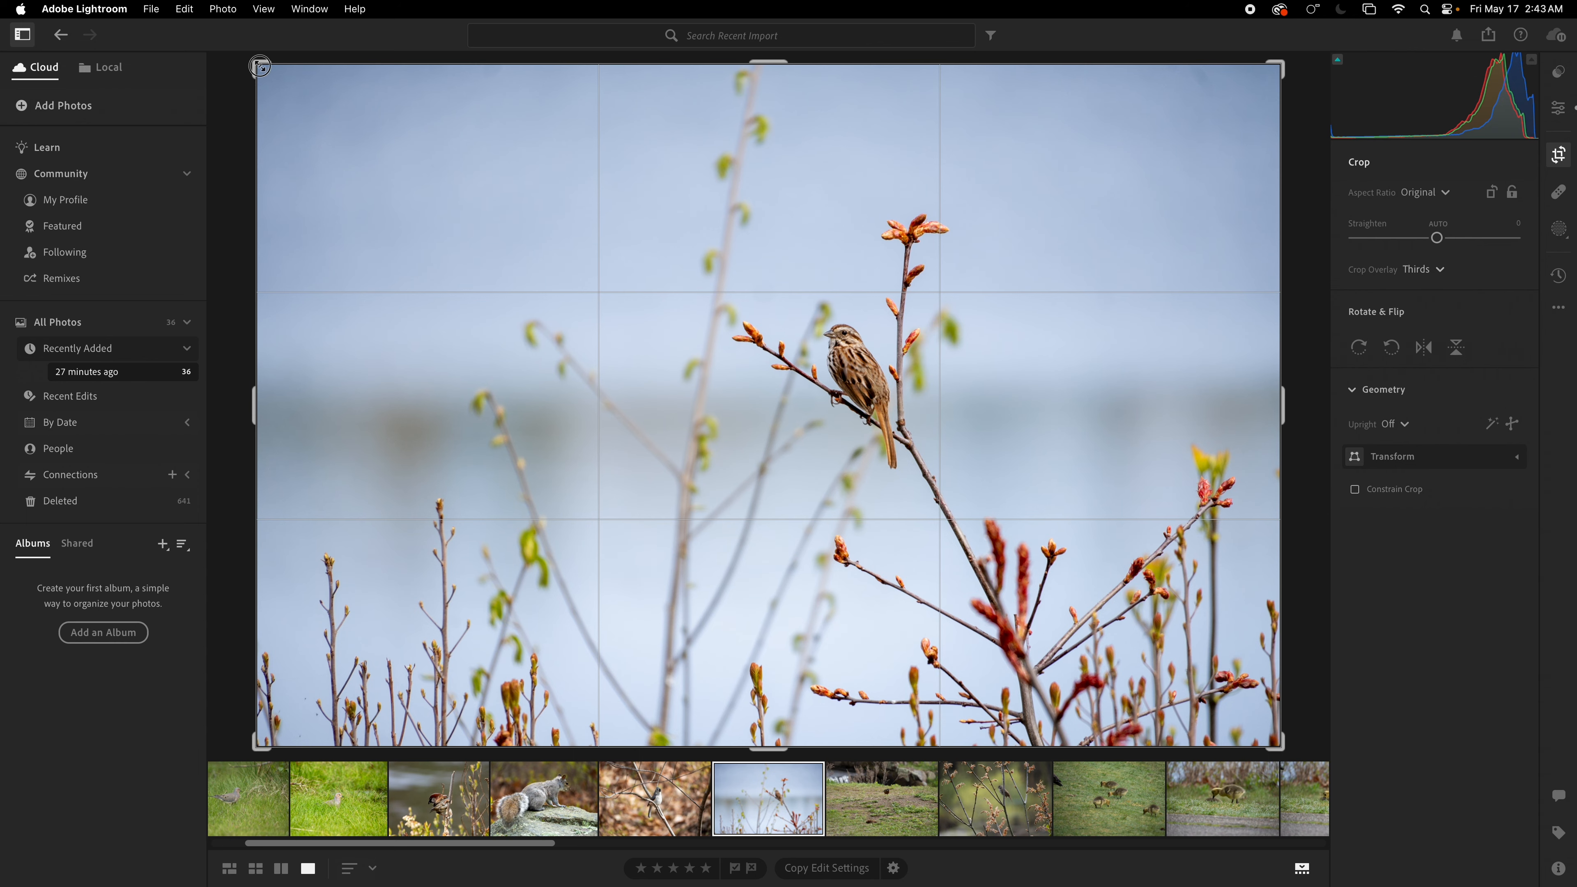
drag(245, 71, 390, 141)
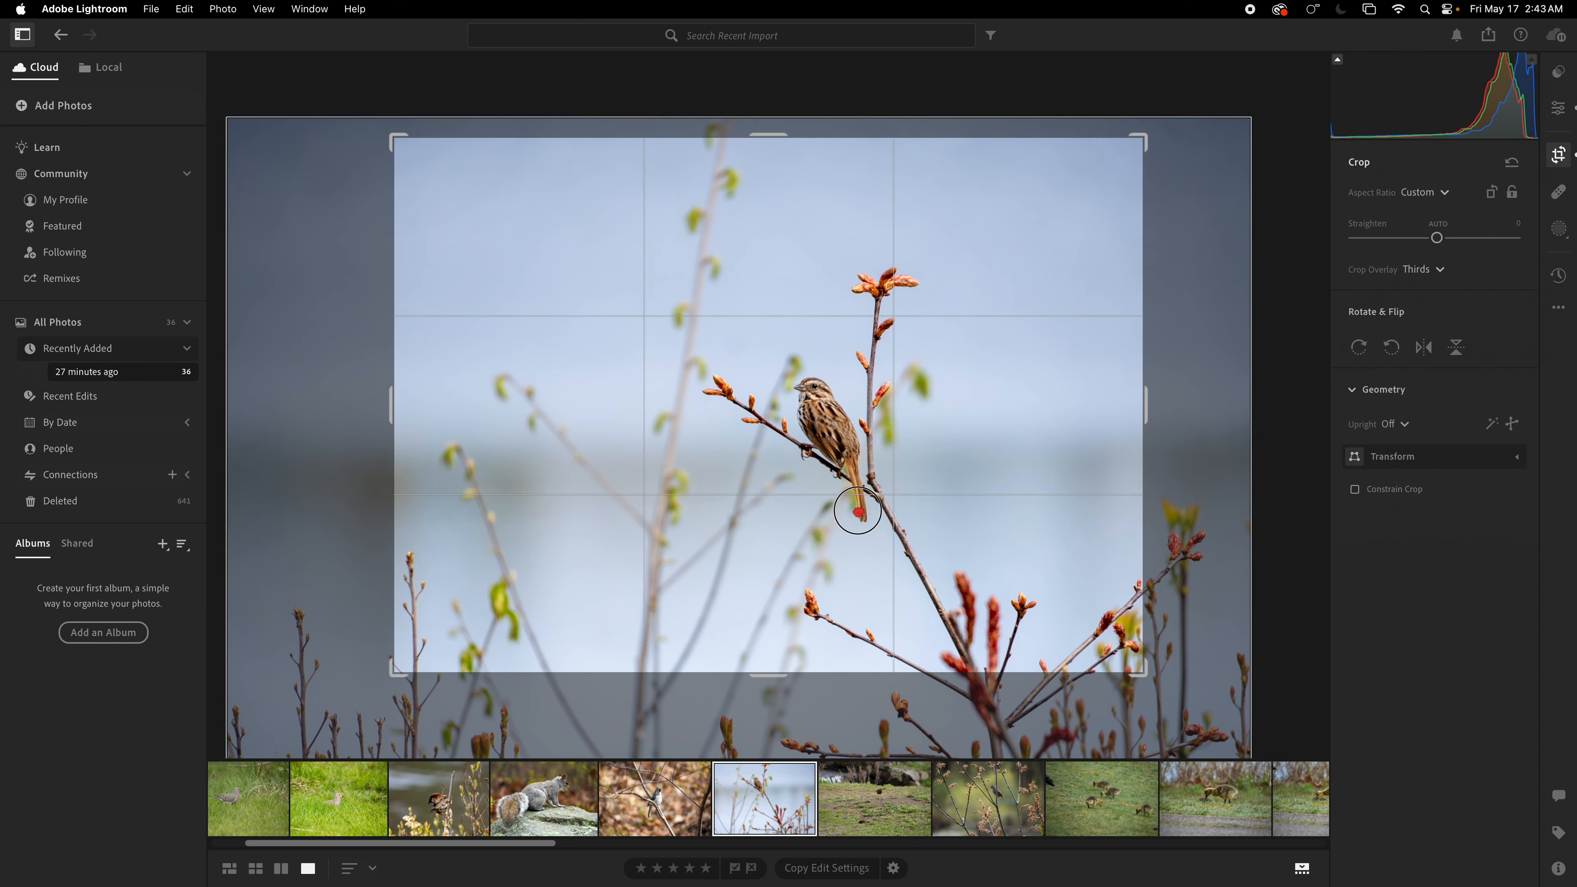
mouse_move(857, 511)
mouse_down()
mouse_move(825, 513)
mouse_move(863, 504)
mouse_up()
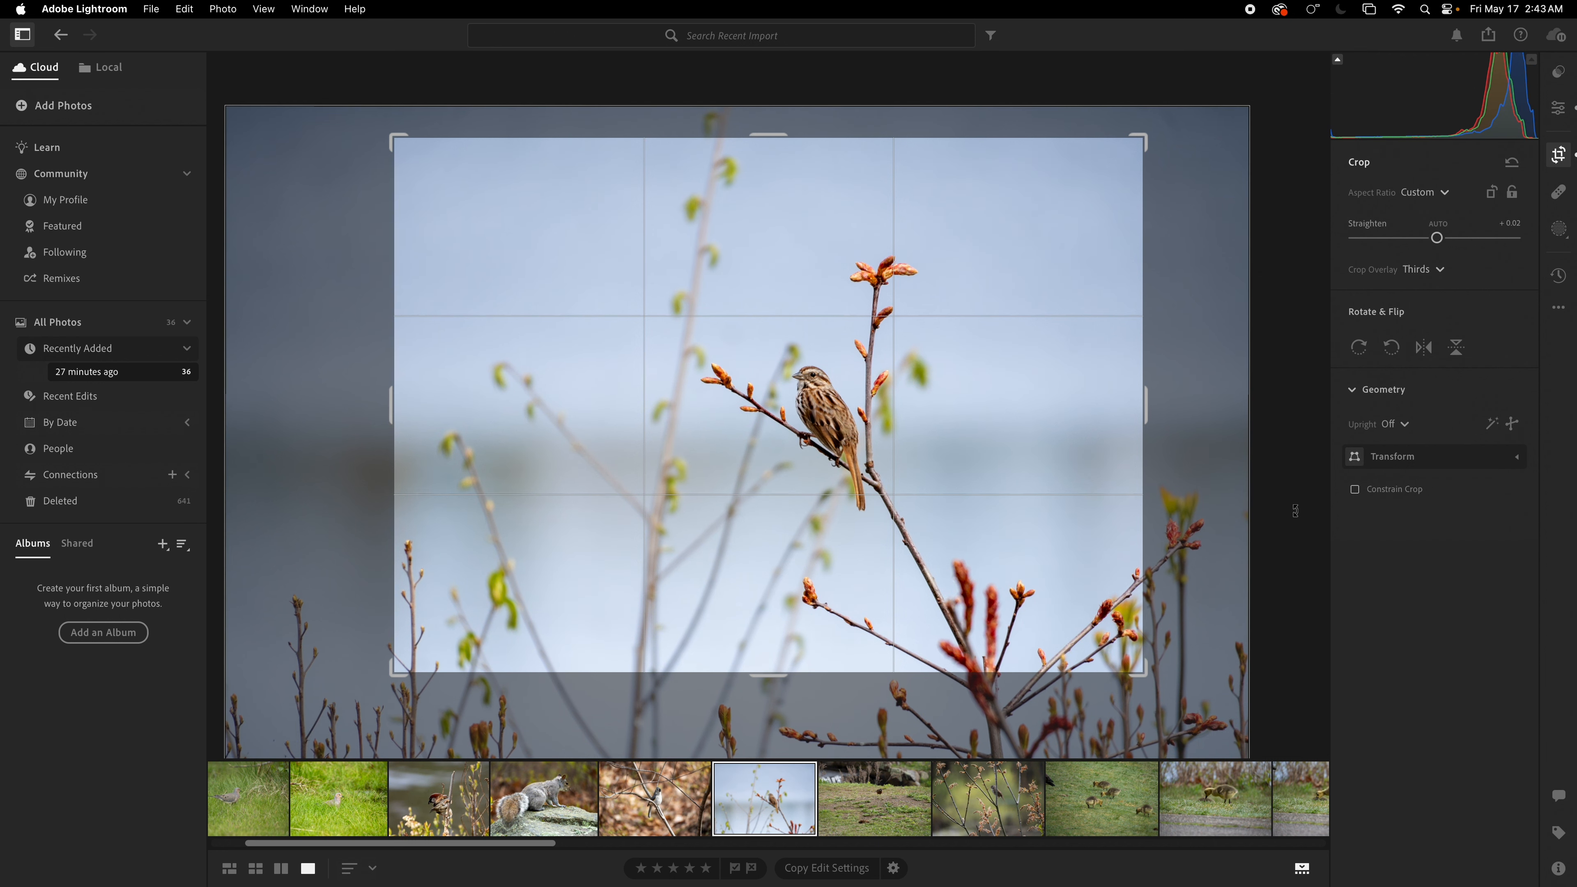
key(e)
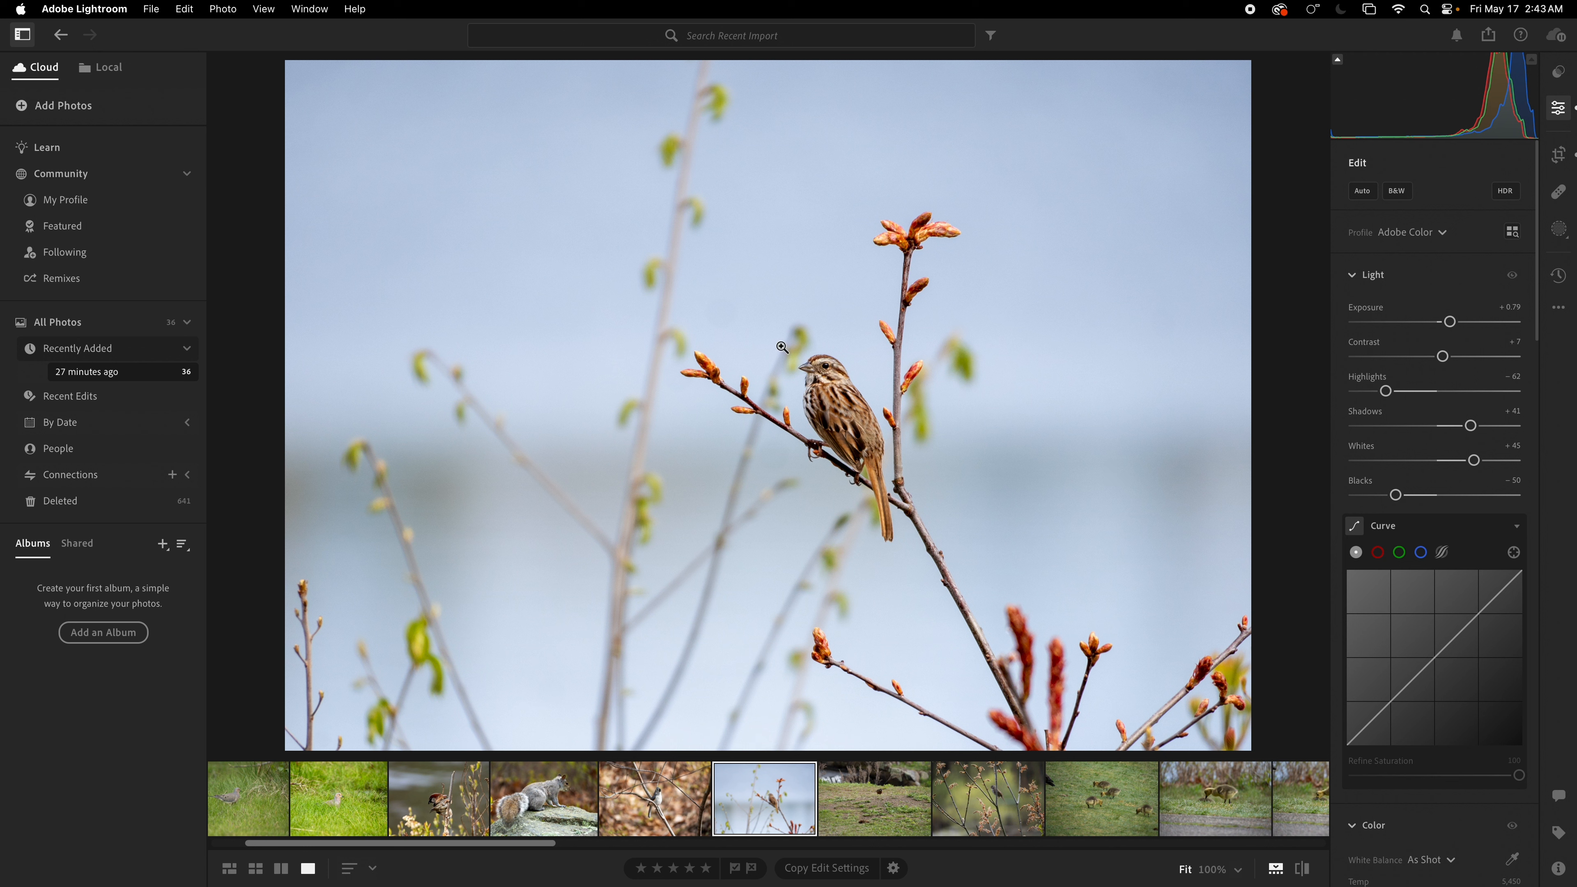
Step: Delete the robin-on-grass photo
click(877, 811)
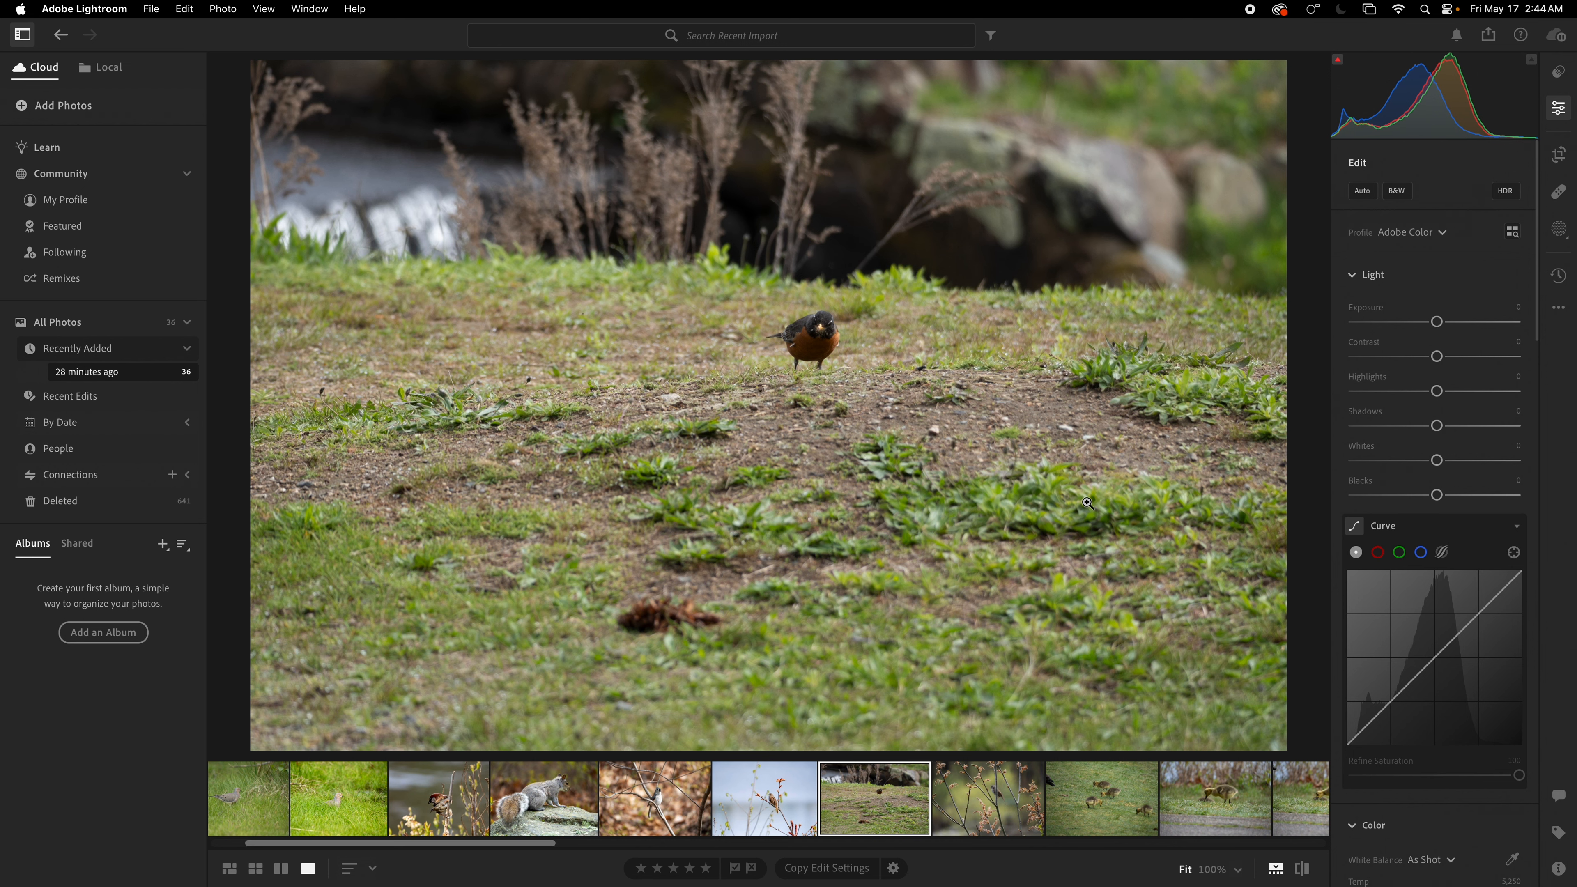
key(Delete)
key(Return)
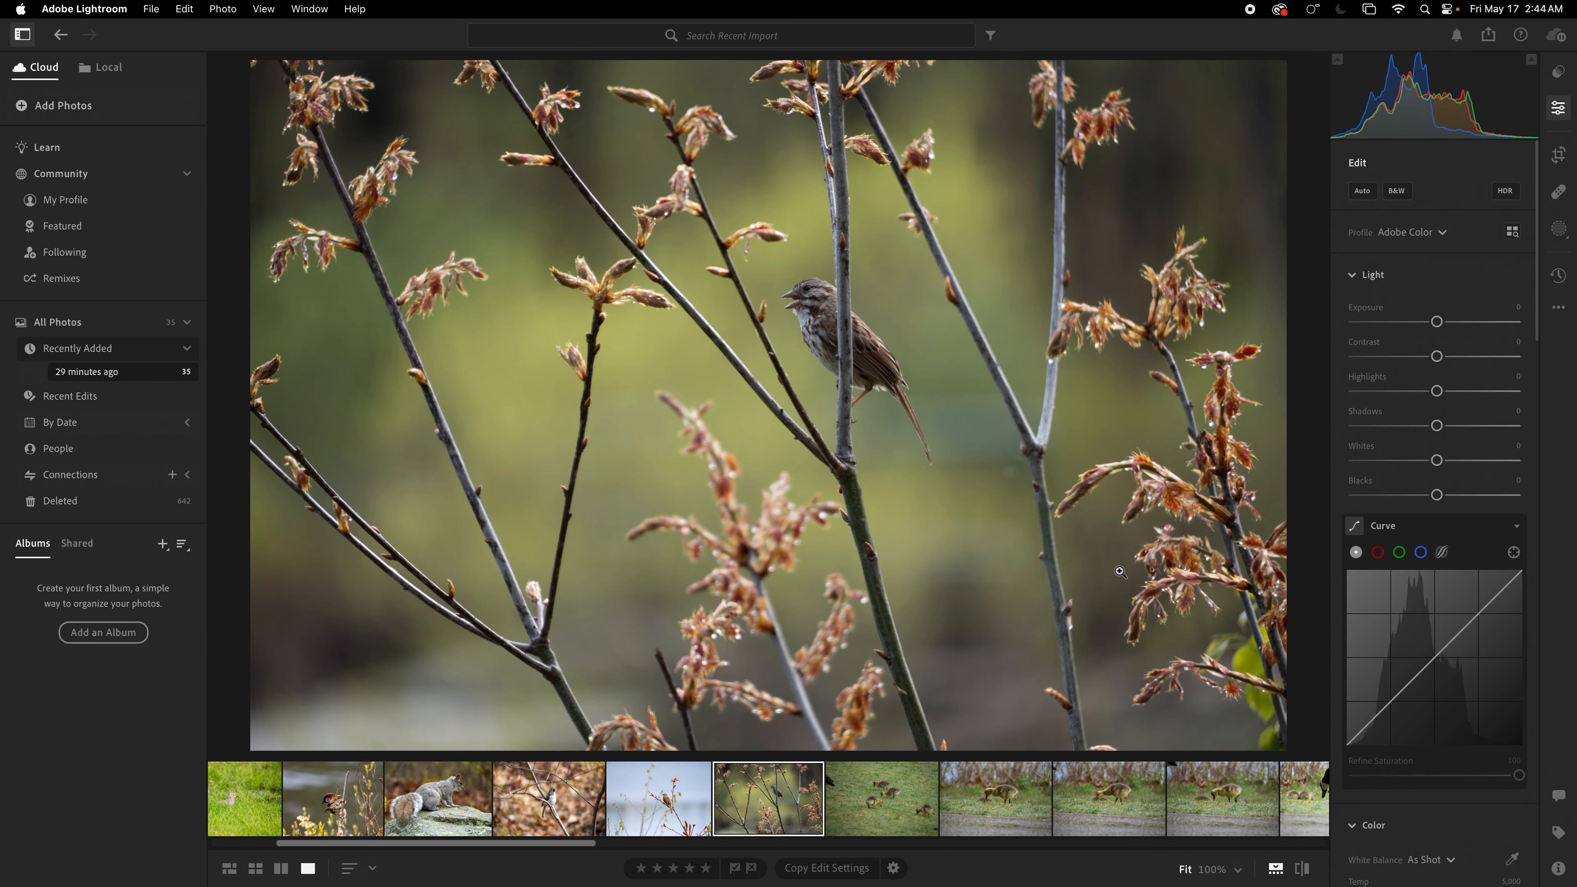
Step: Open the sparrow-among-buds photo and apply Auto tone
click(680, 819)
click(747, 817)
click(1370, 195)
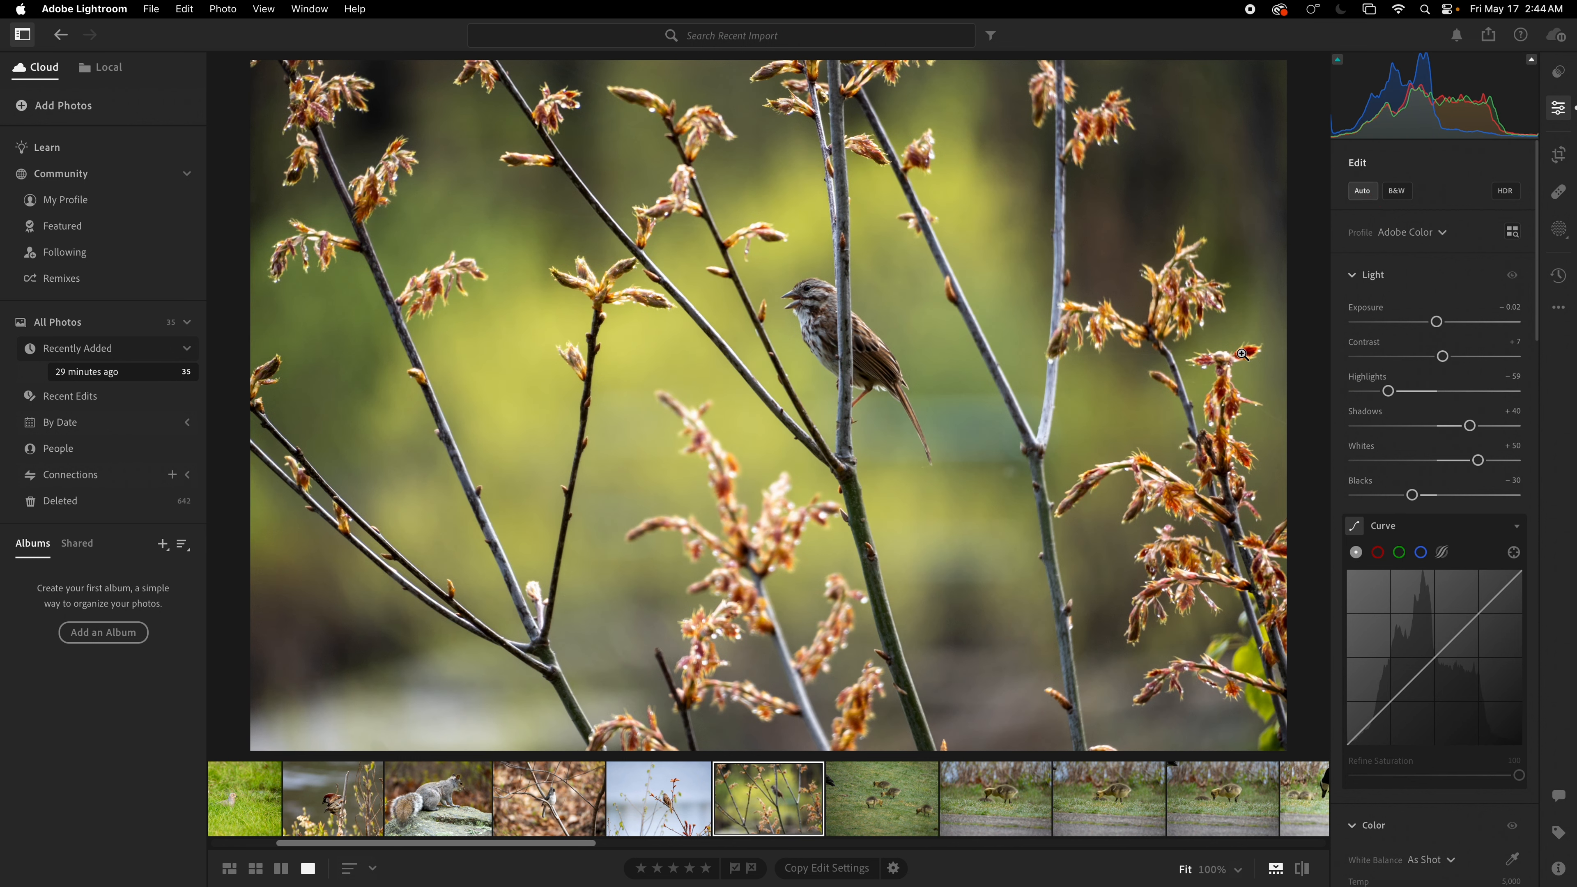
Step: Raise Exposure to +0.38 and inspect the sparrow up close
drag(1437, 322, 1444, 323)
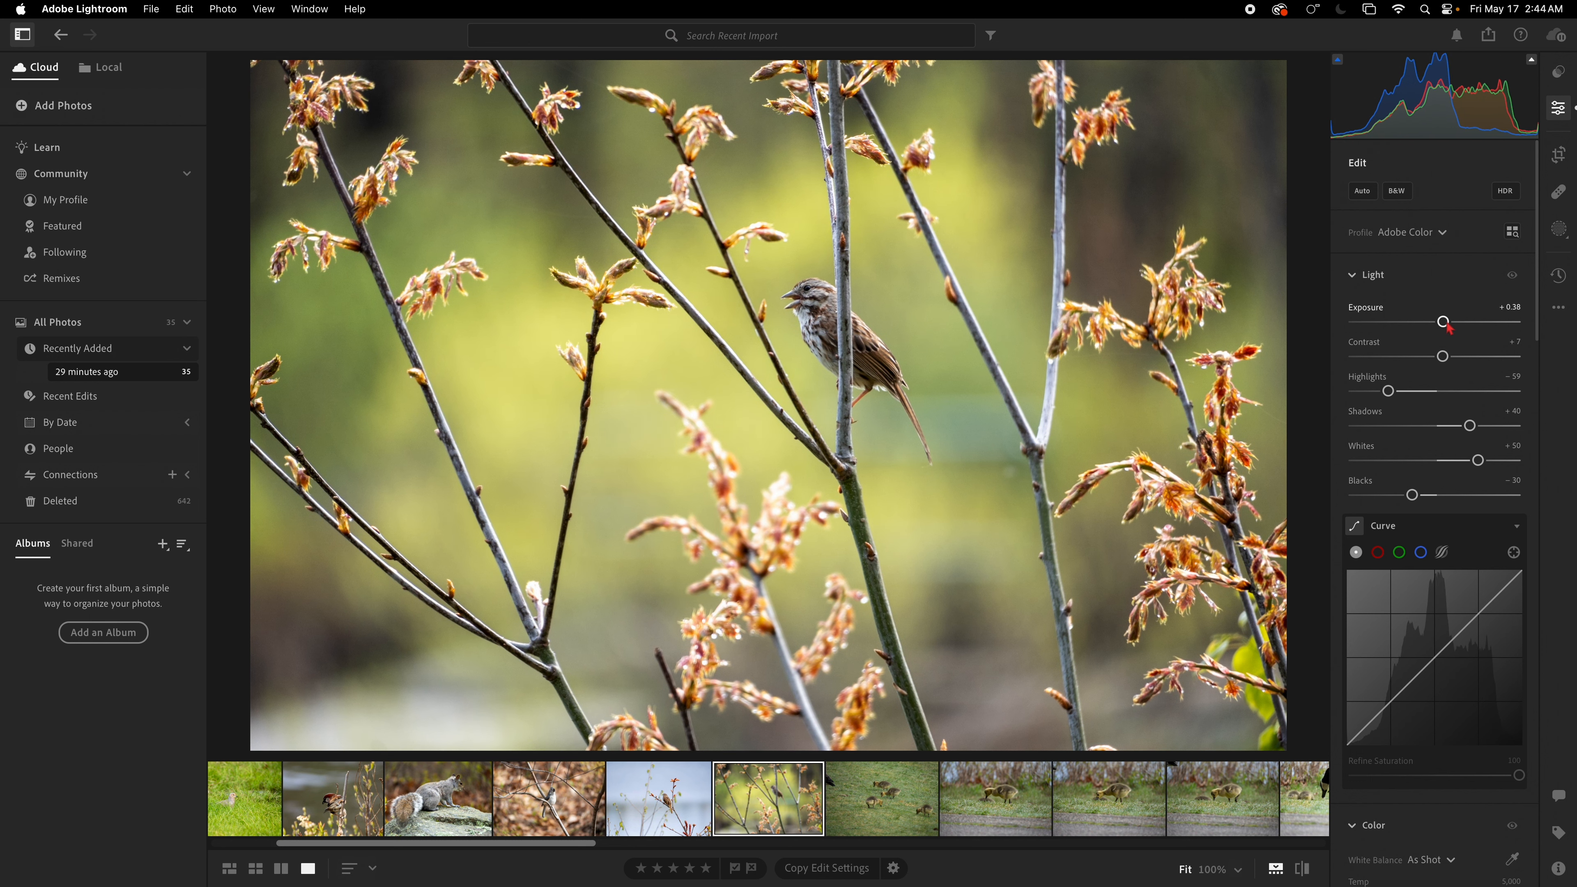
click(825, 313)
scroll(825, 313, up, 5)
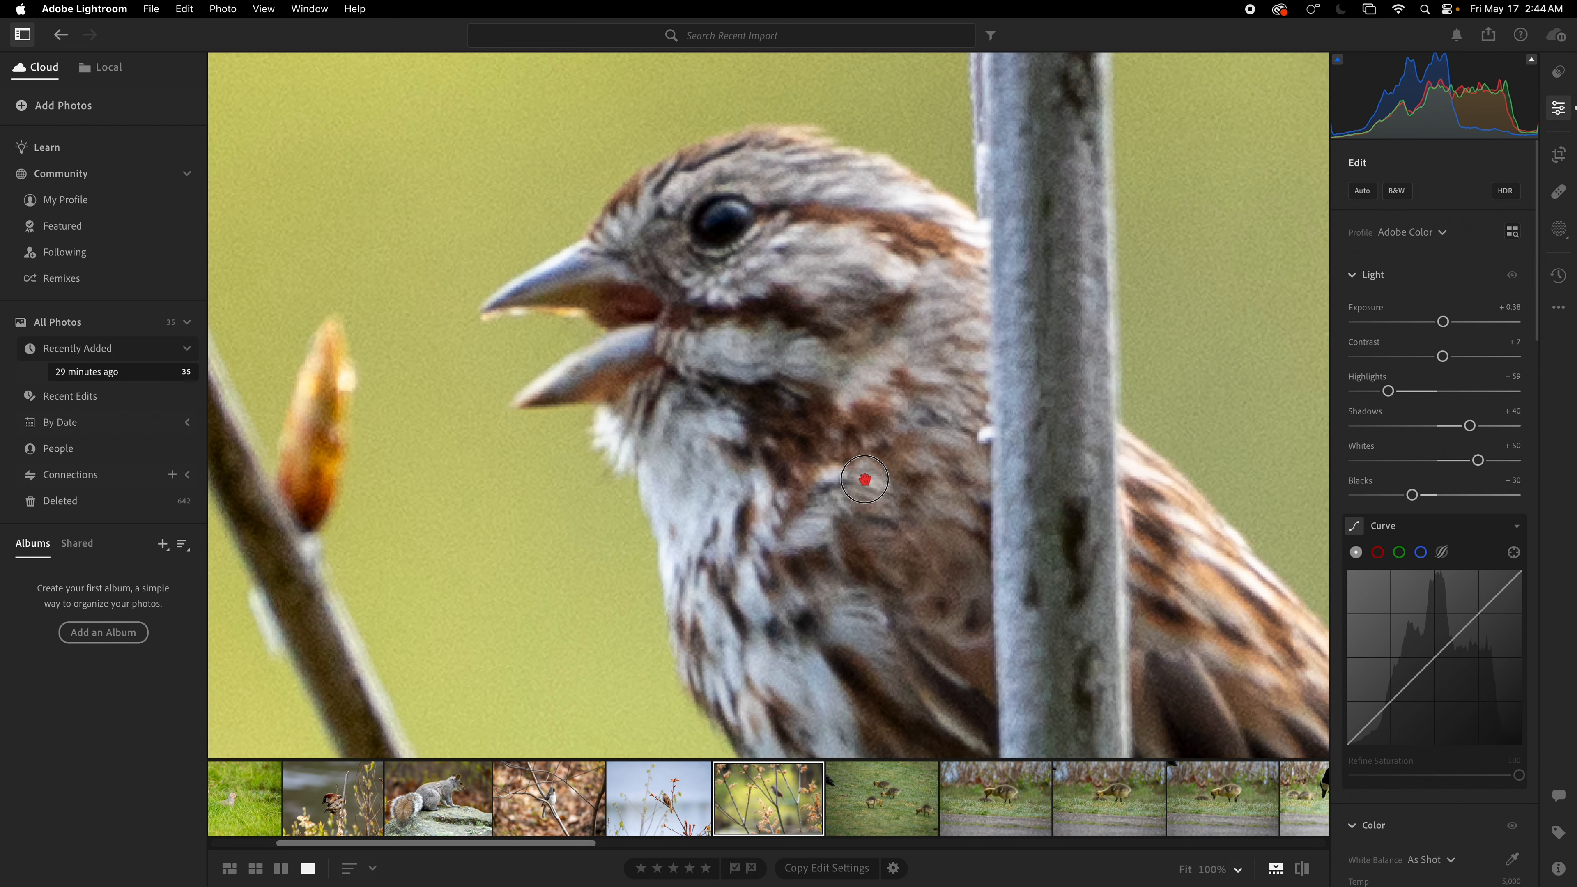
click(812, 373)
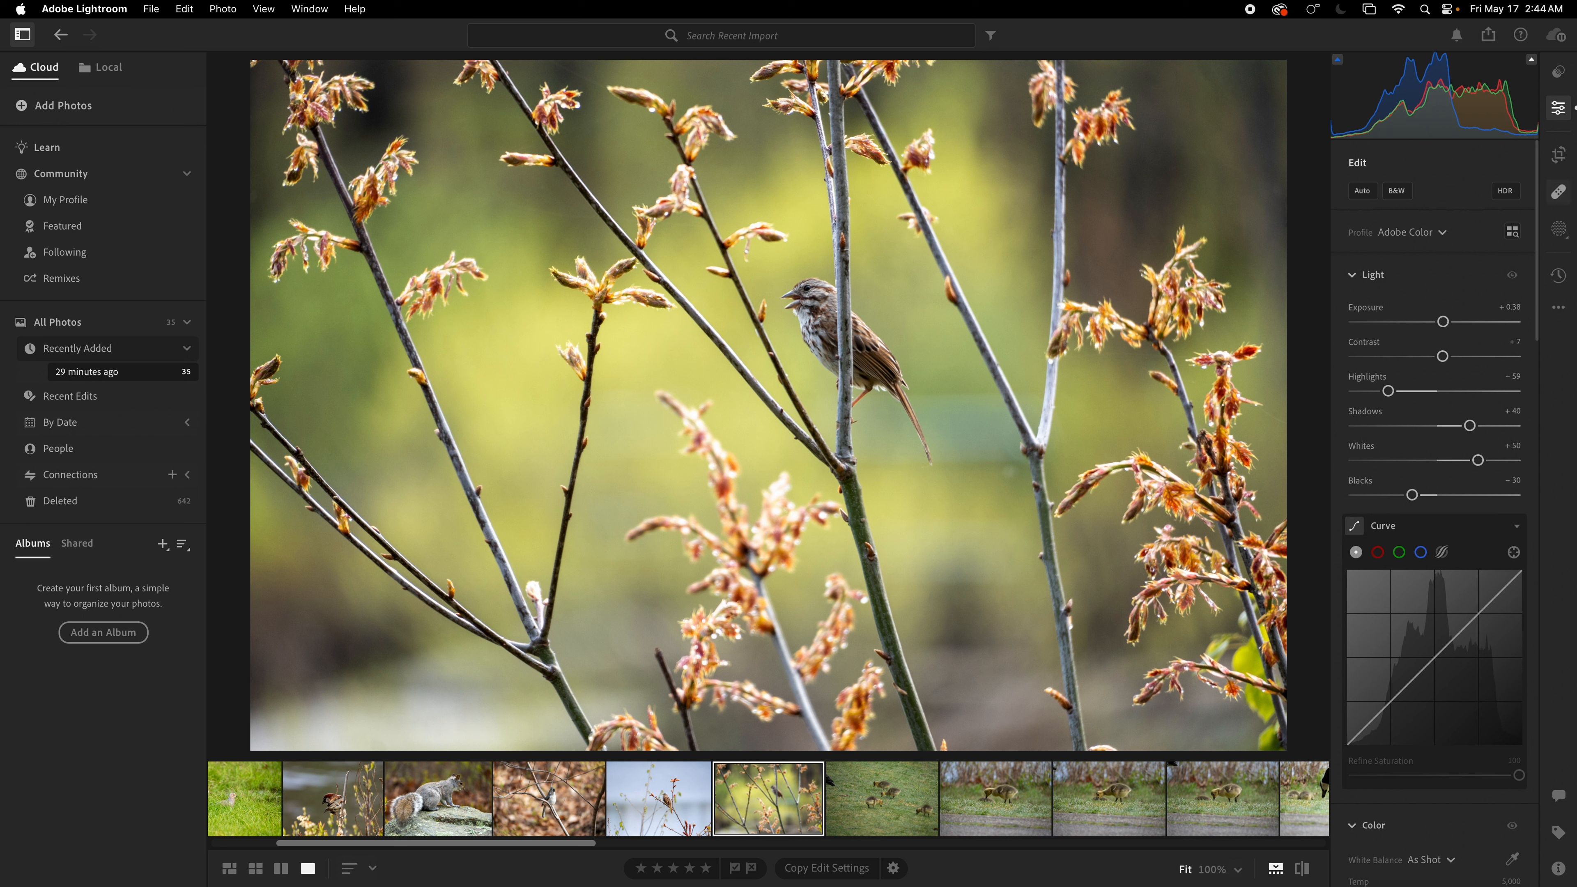
Step: Crop the sparrow-among-buds photo tighter around the bird and commit the crop
click(1559, 868)
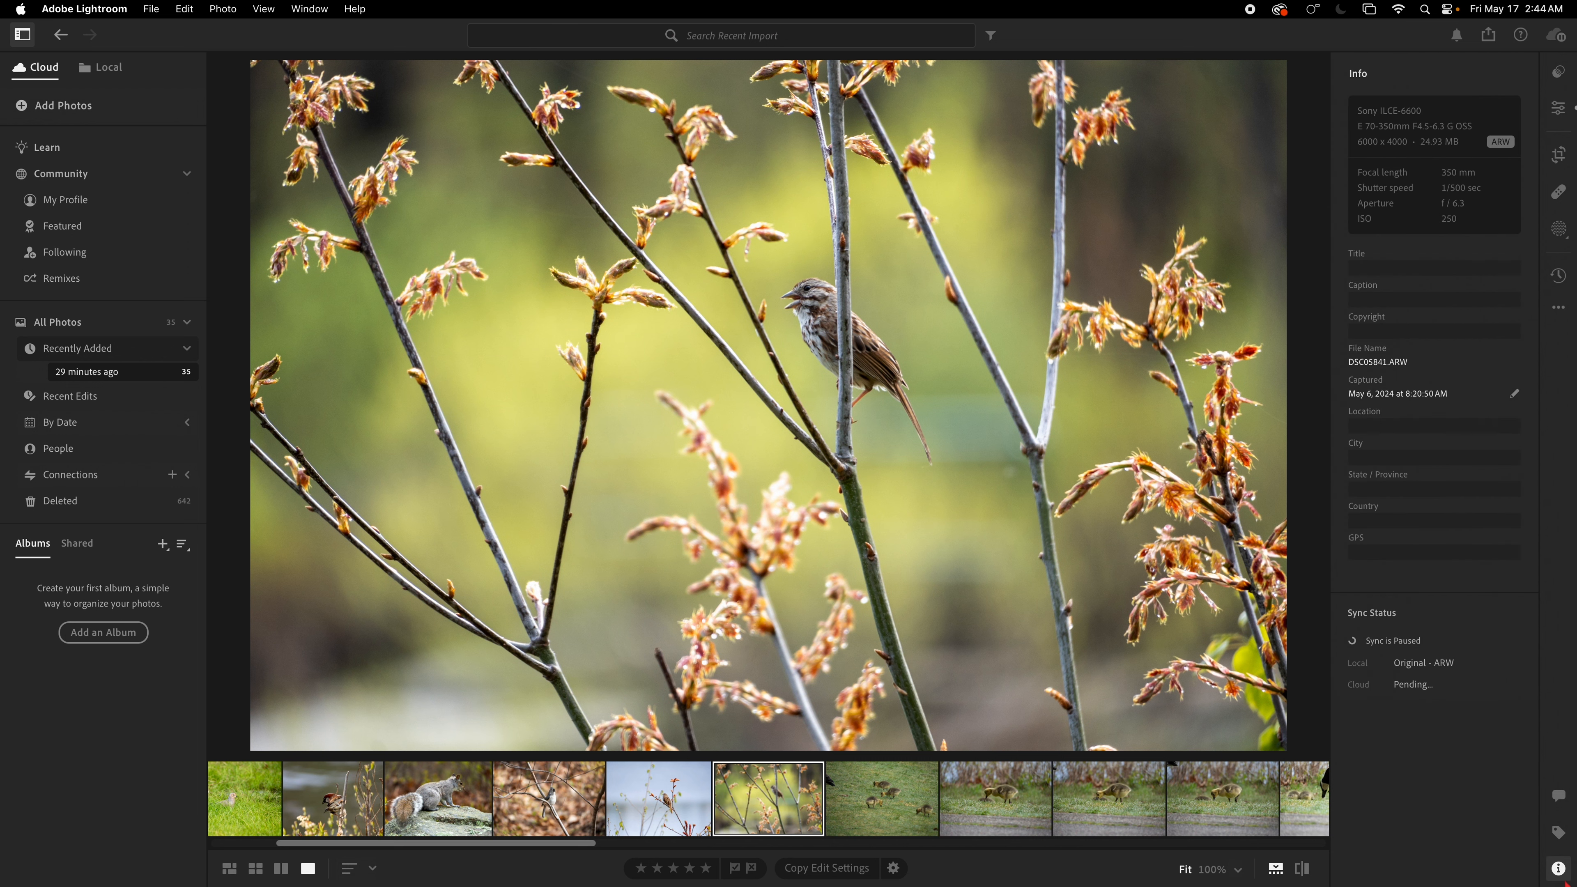
click(1562, 874)
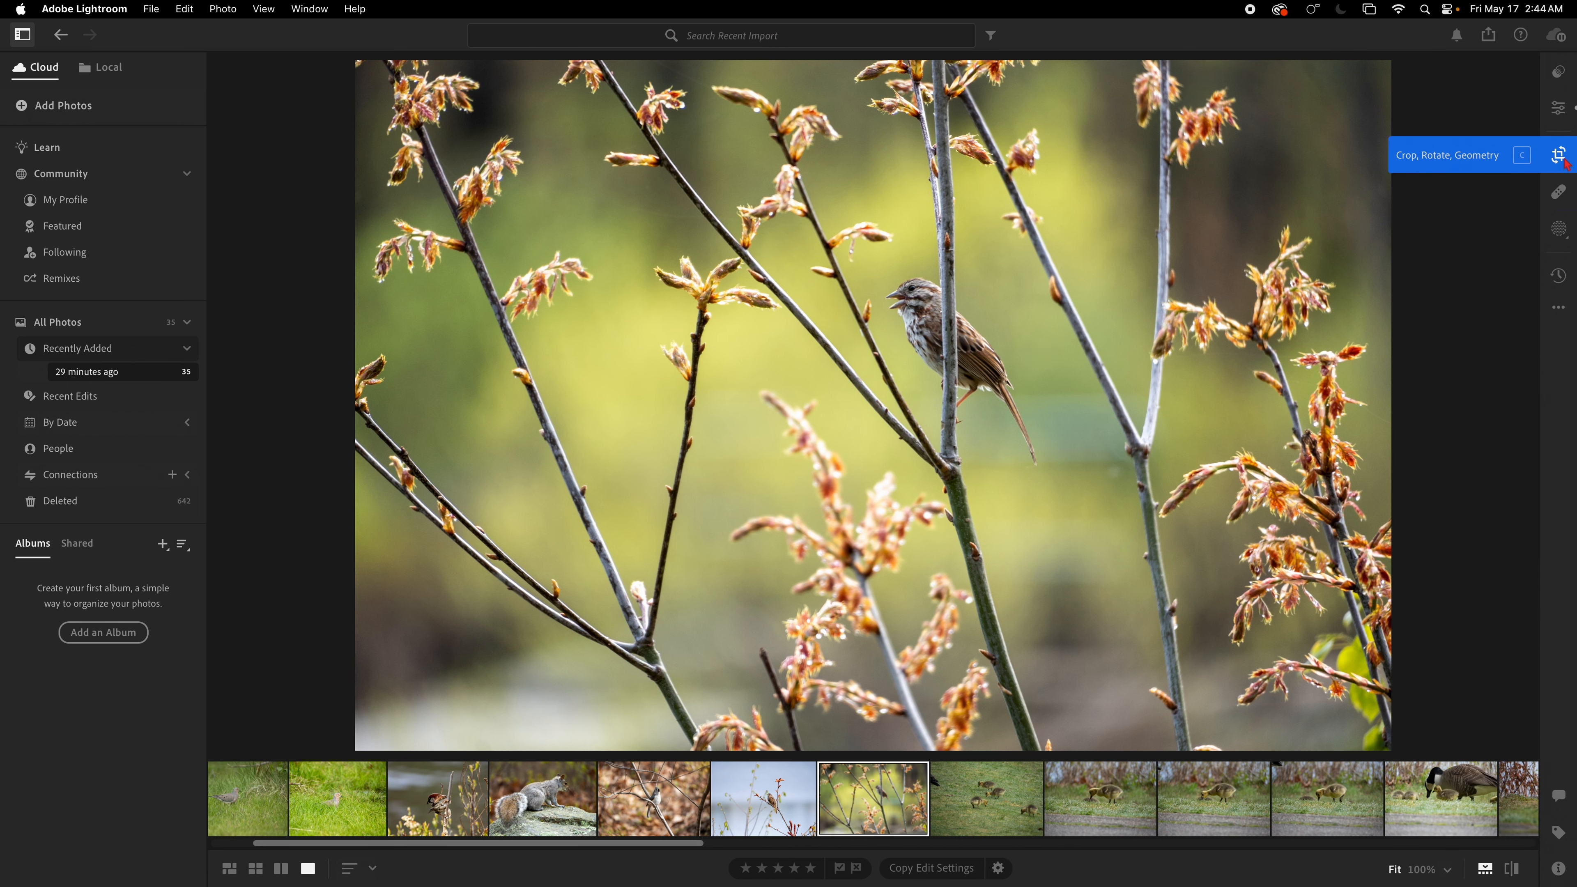
click(1561, 157)
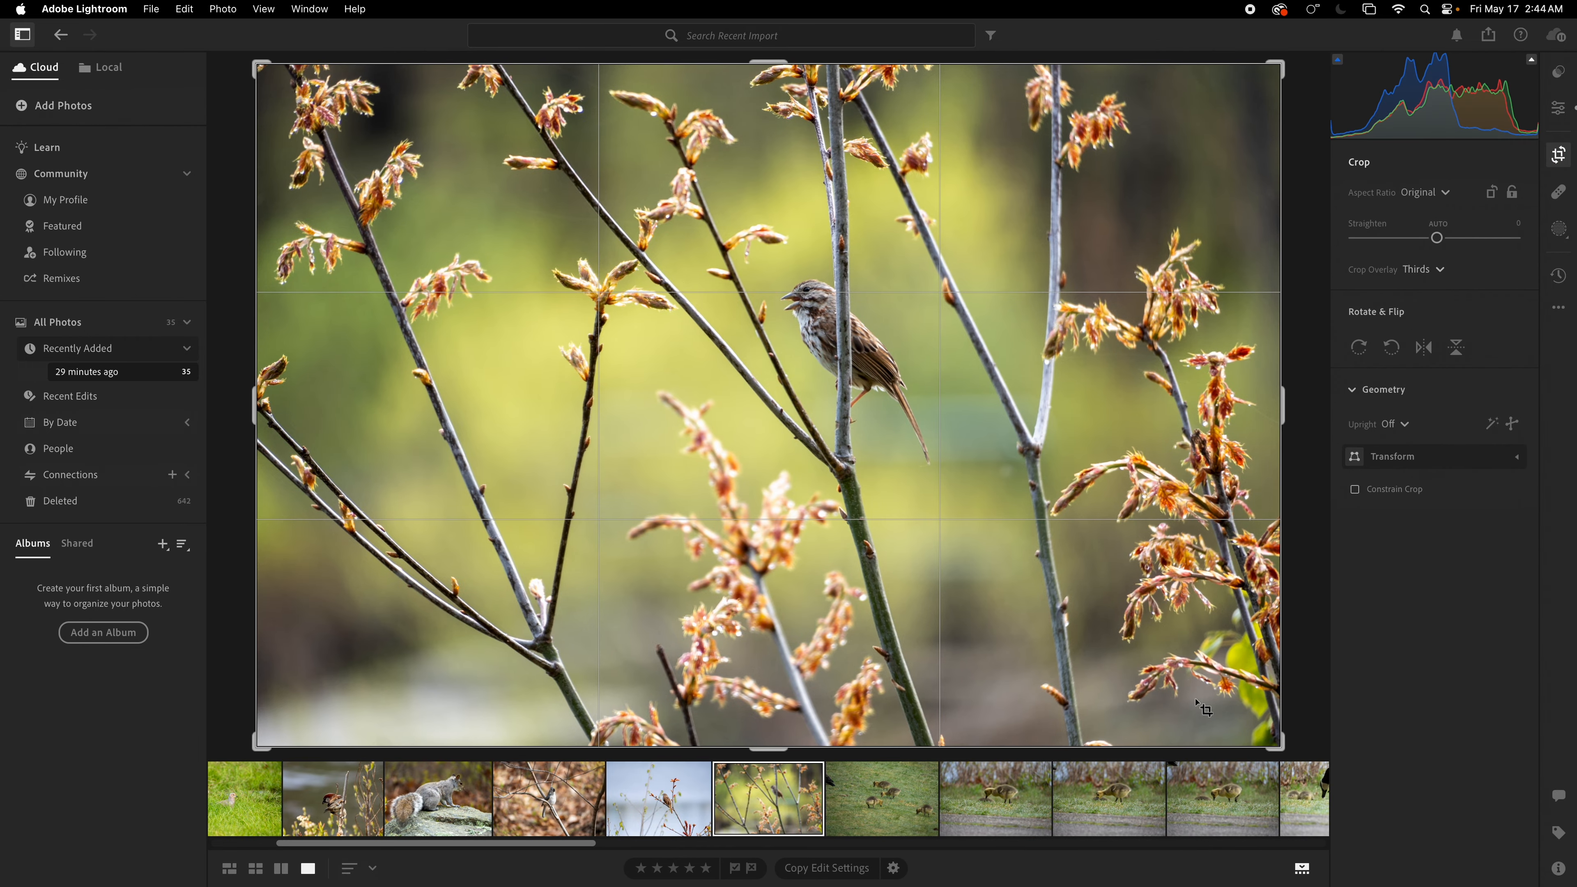
drag(1272, 740, 1130, 679)
drag(960, 564, 763, 558)
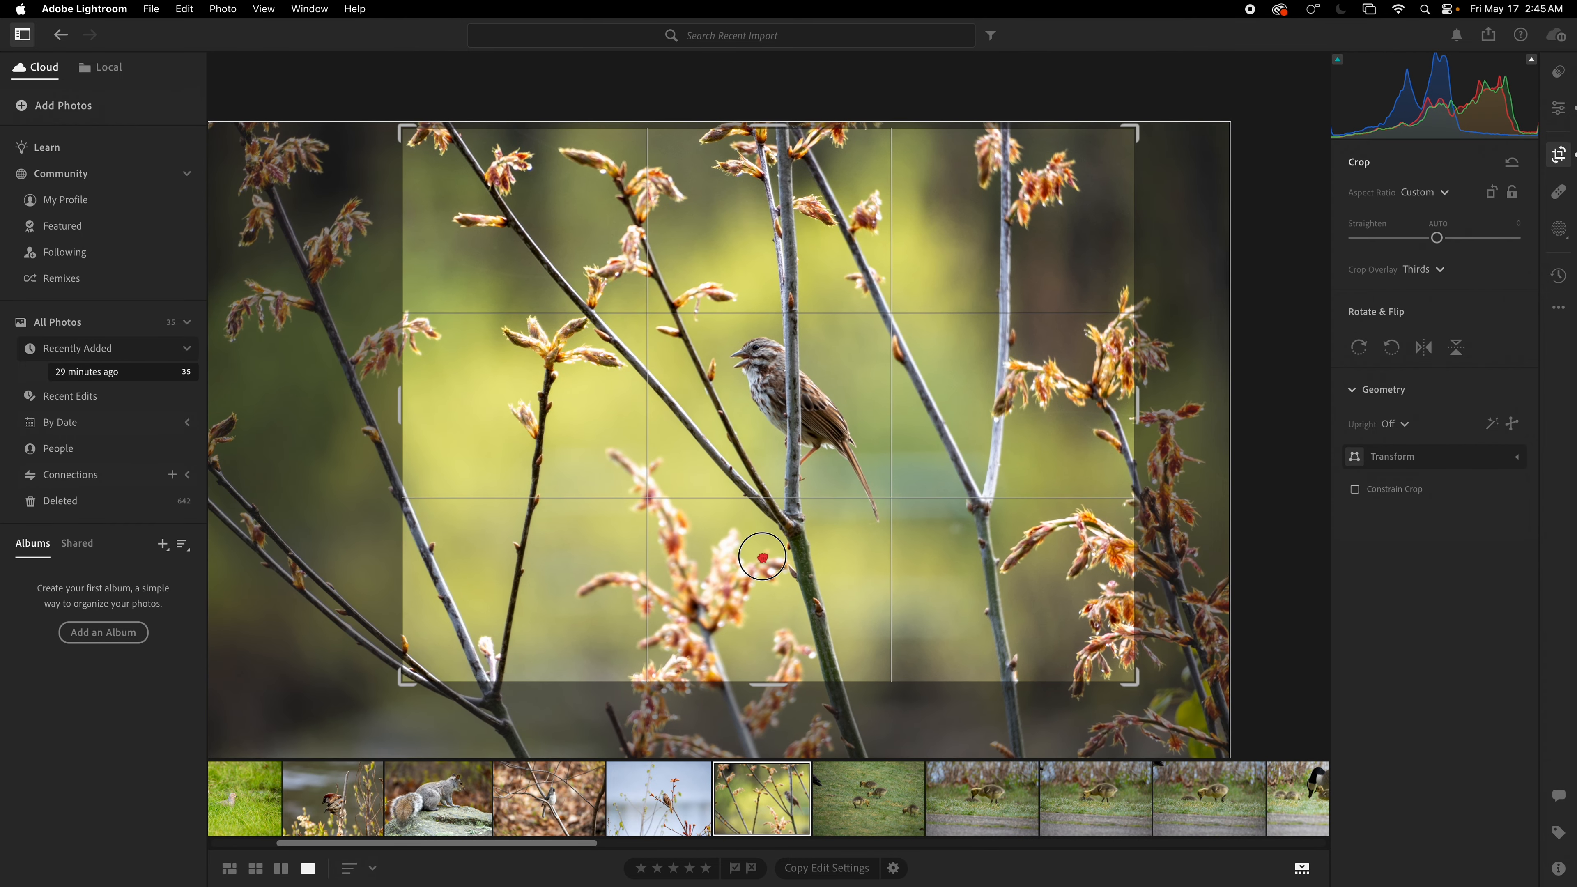
double_click(1266, 535)
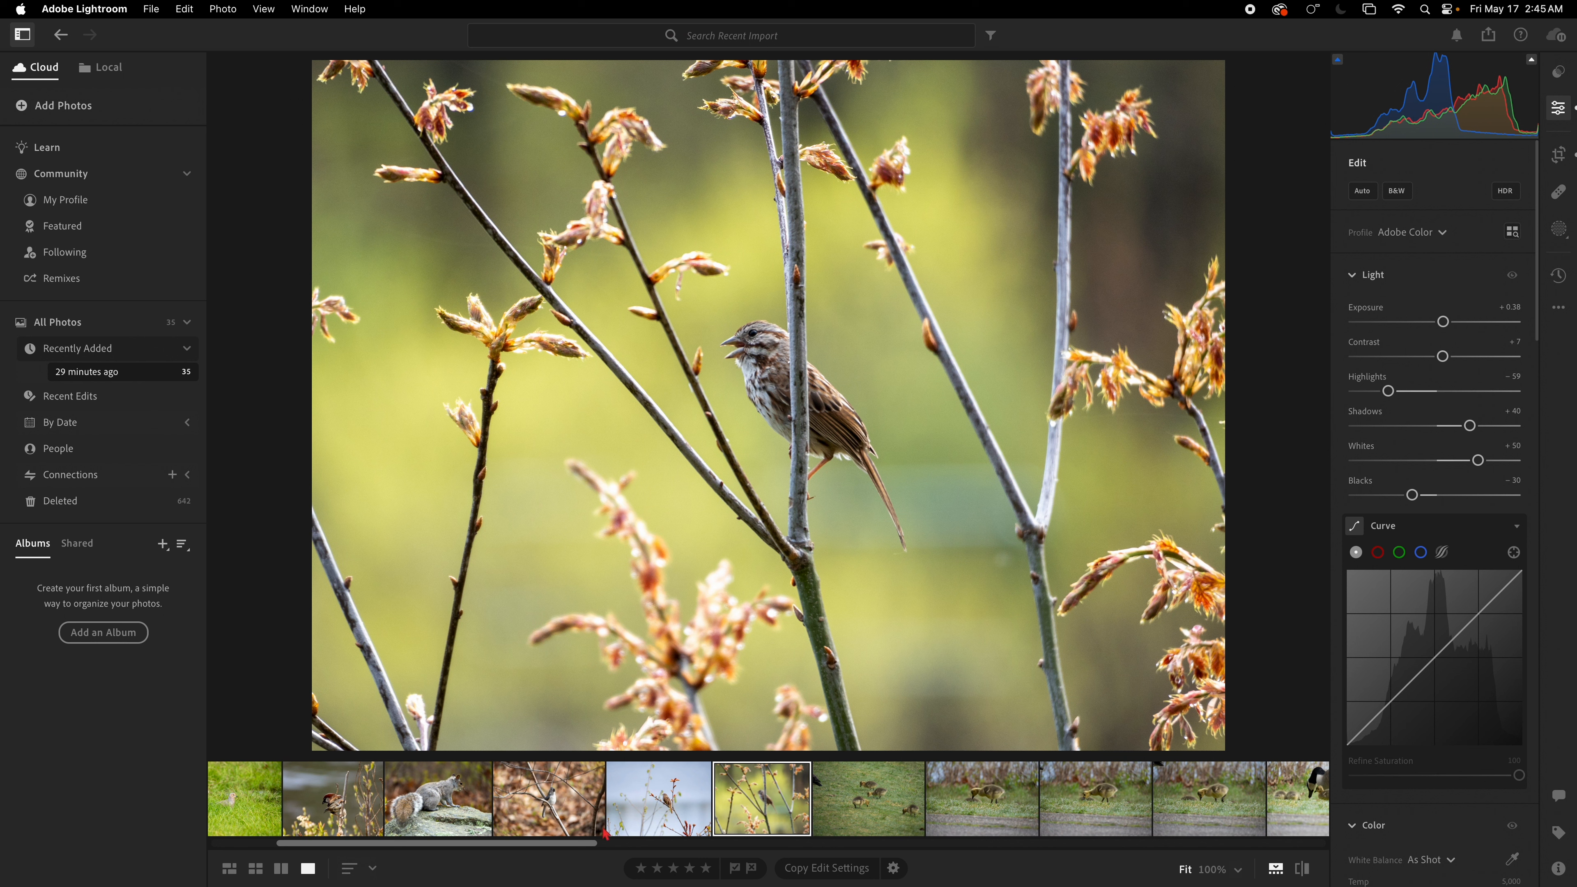
Step: Browse the gosling photos and delete the one showing four goslings on grass
drag(590, 843, 694, 860)
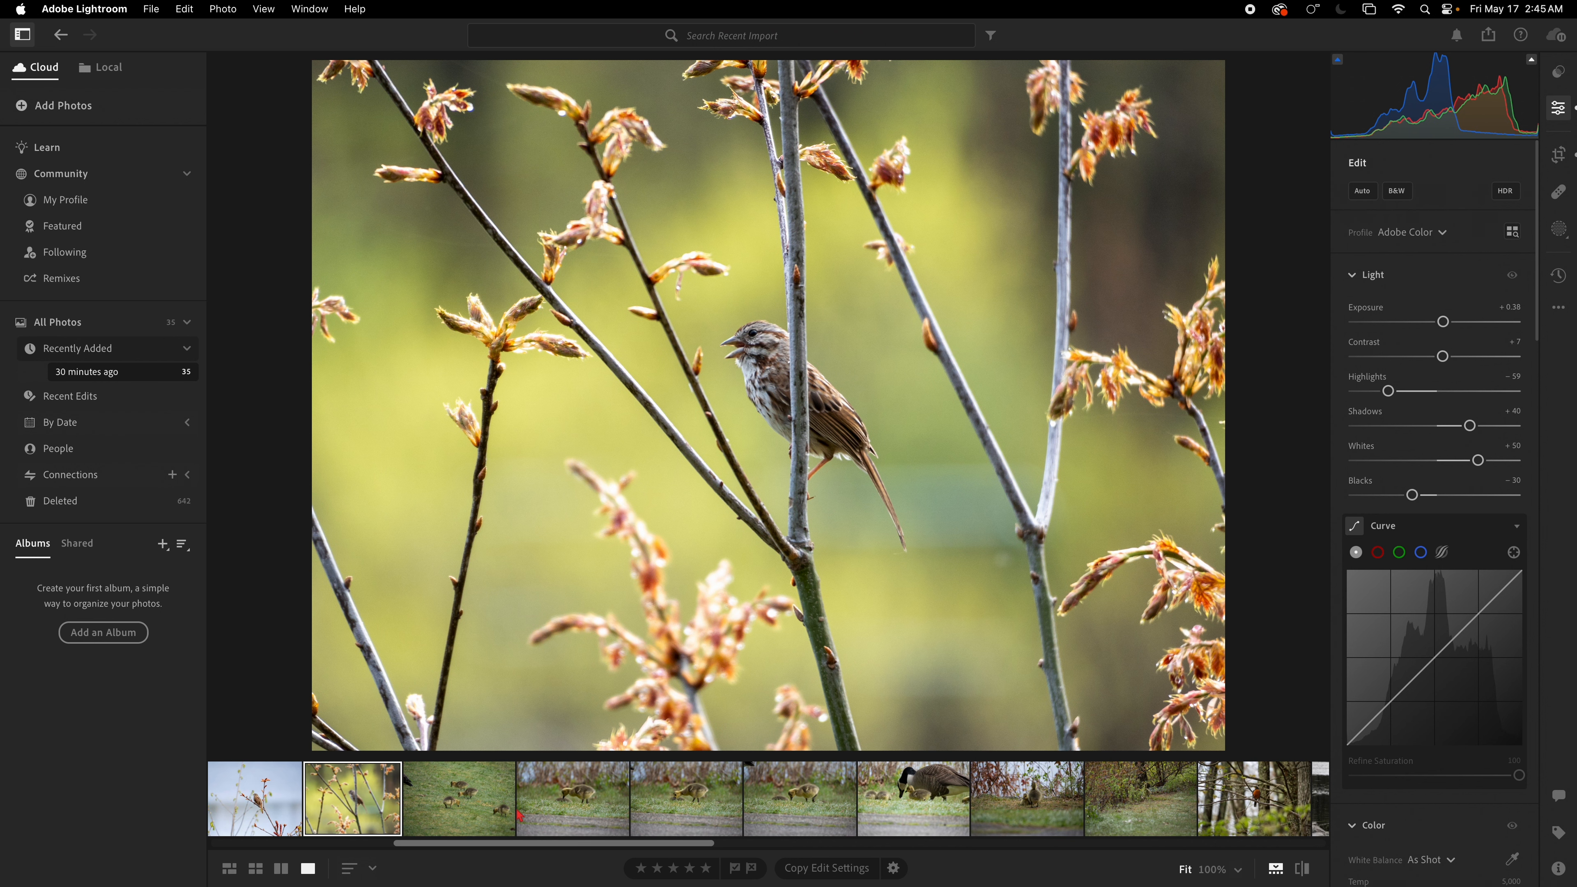
key(Right)
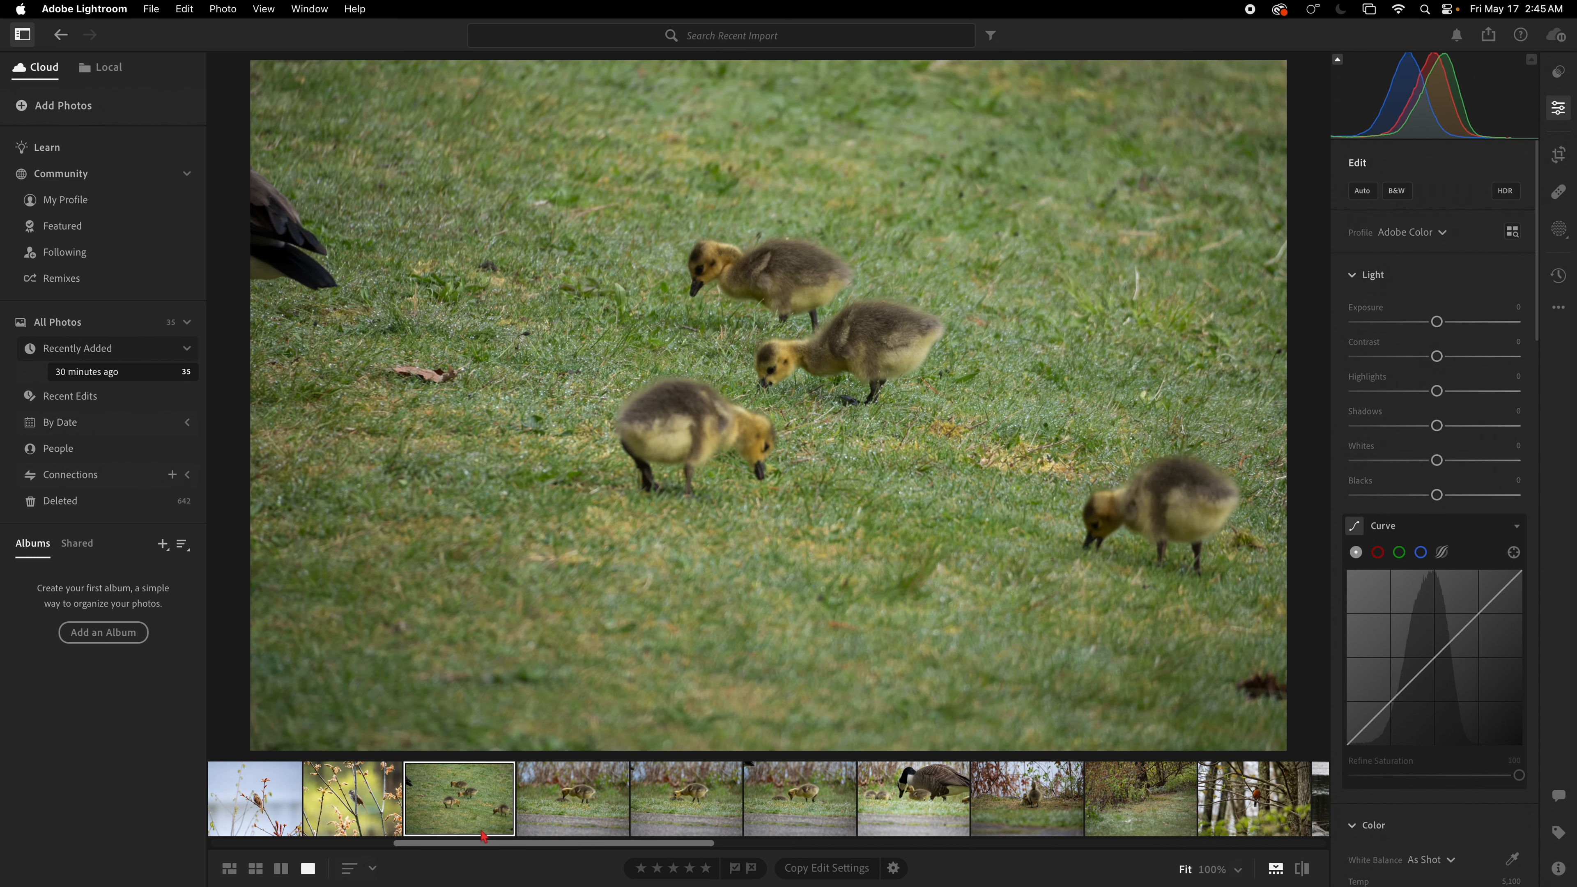
click(553, 812)
click(676, 812)
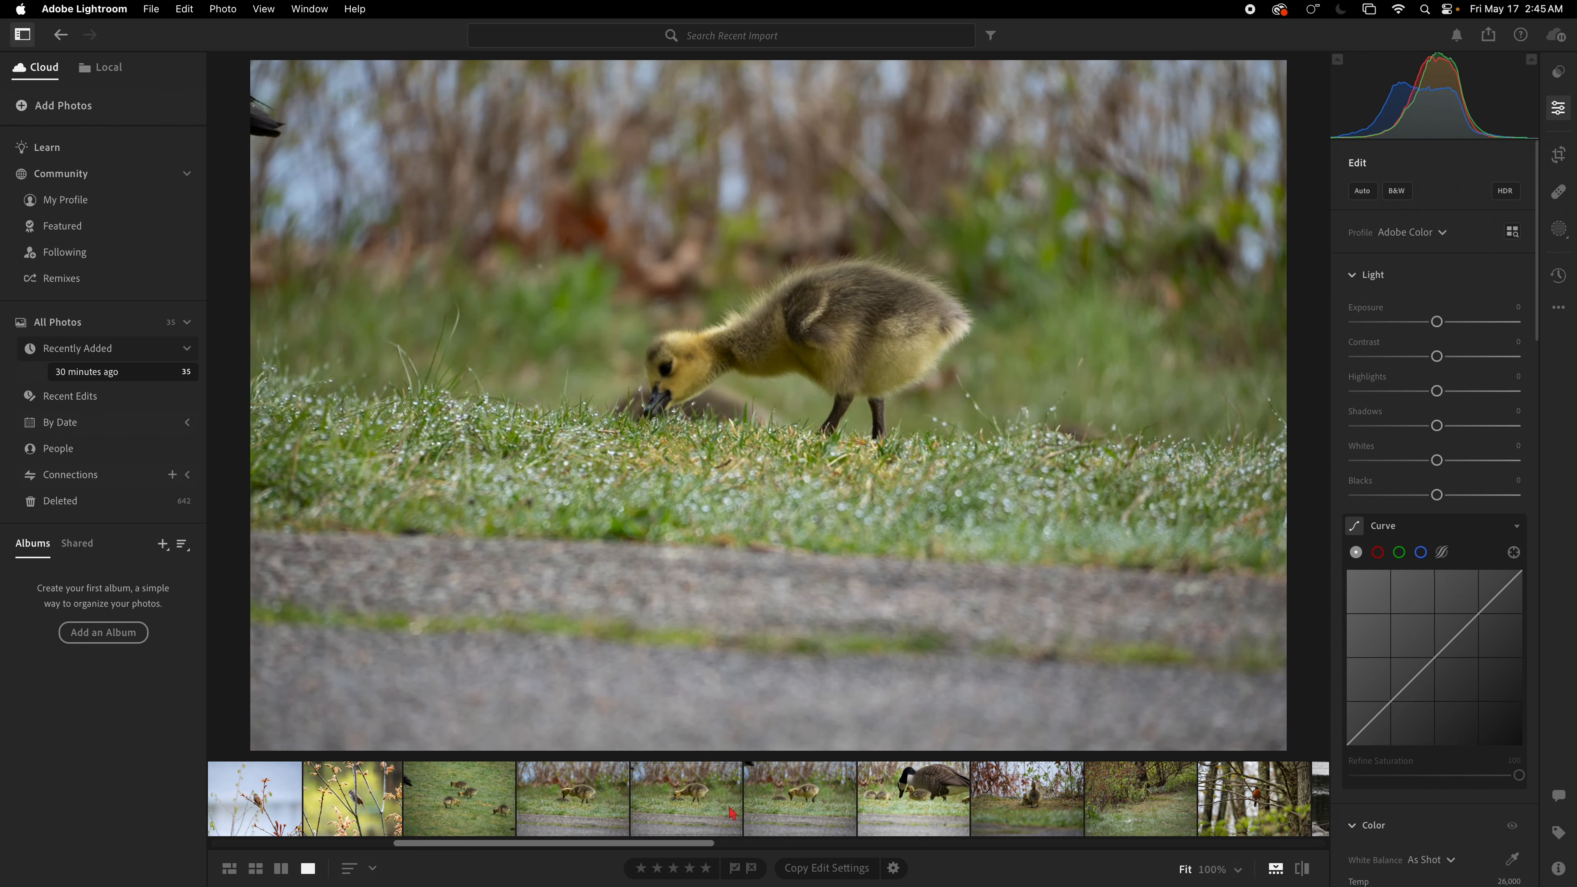
click(787, 814)
click(501, 814)
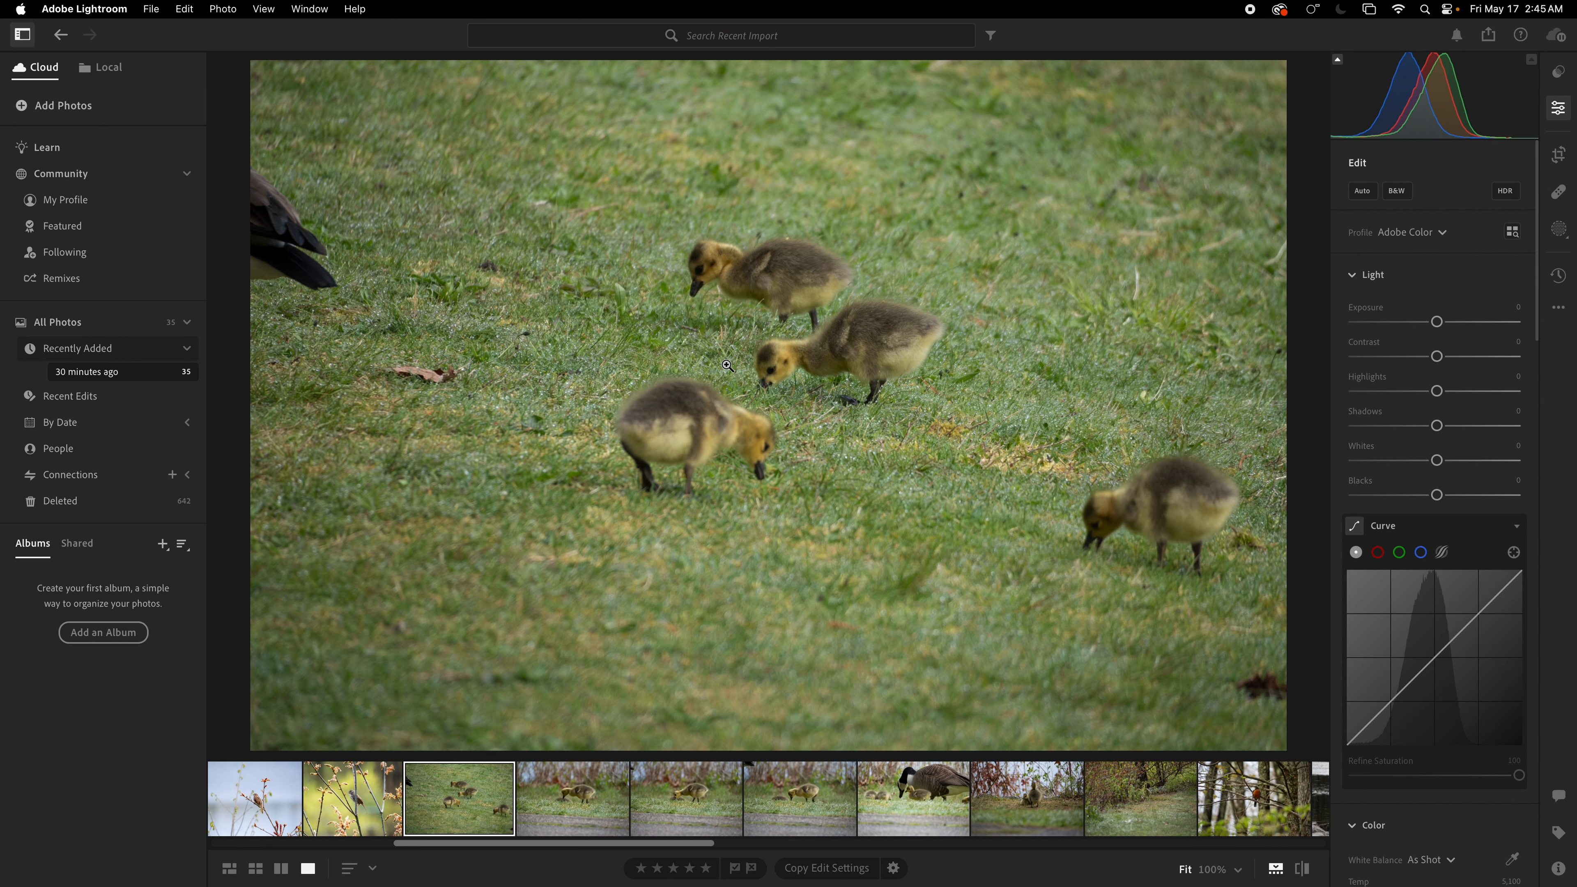
click(777, 364)
click(778, 364)
key(Delete)
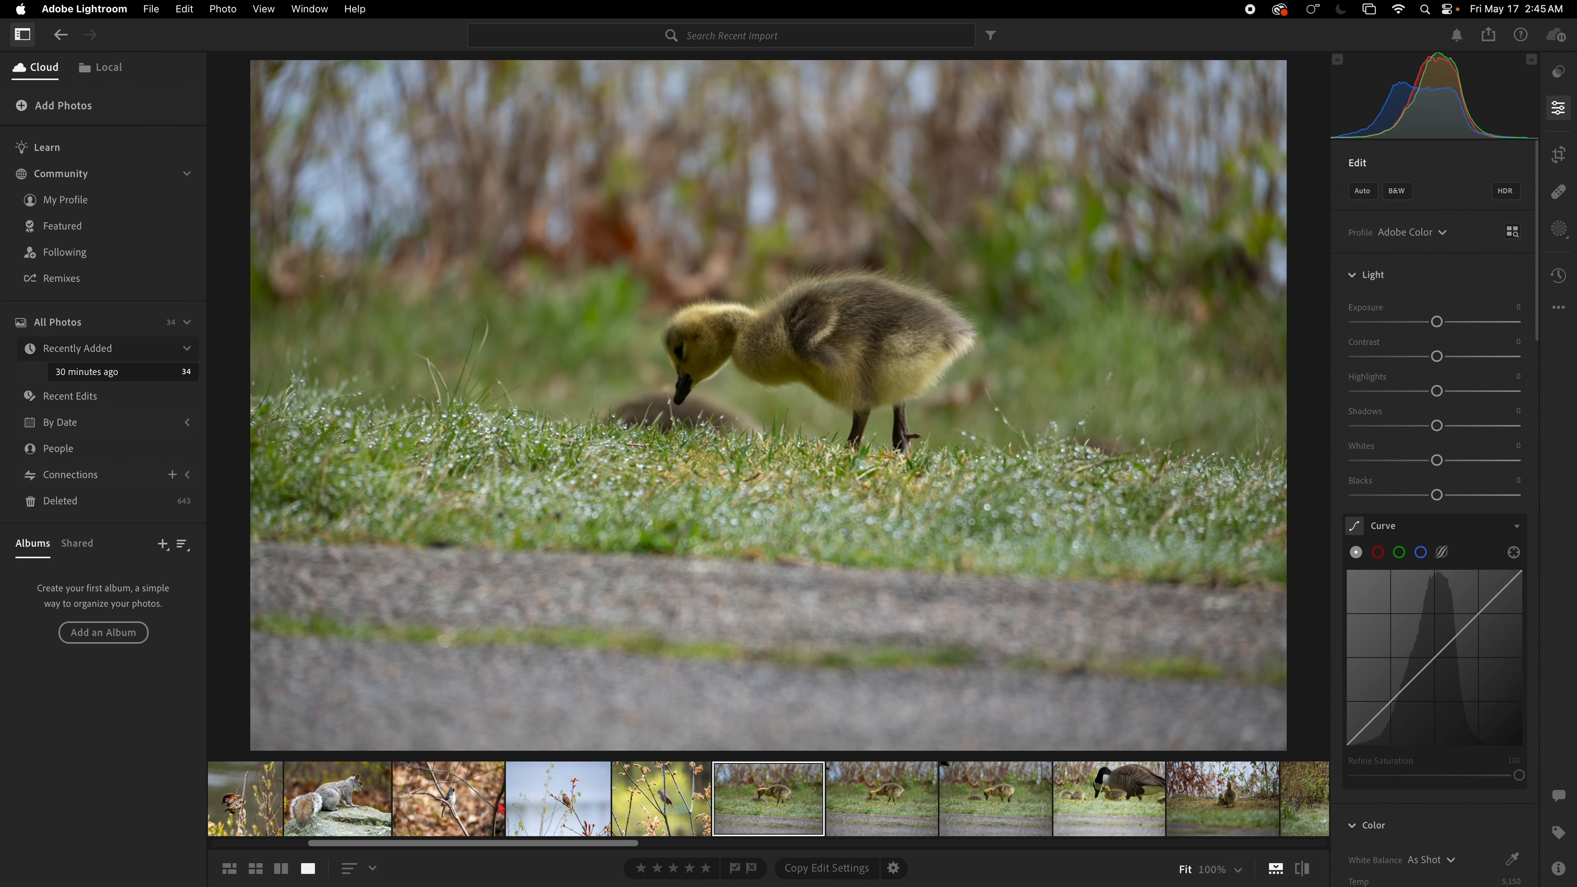
Step: Apply Auto tone to the single-gosling photo
click(1563, 872)
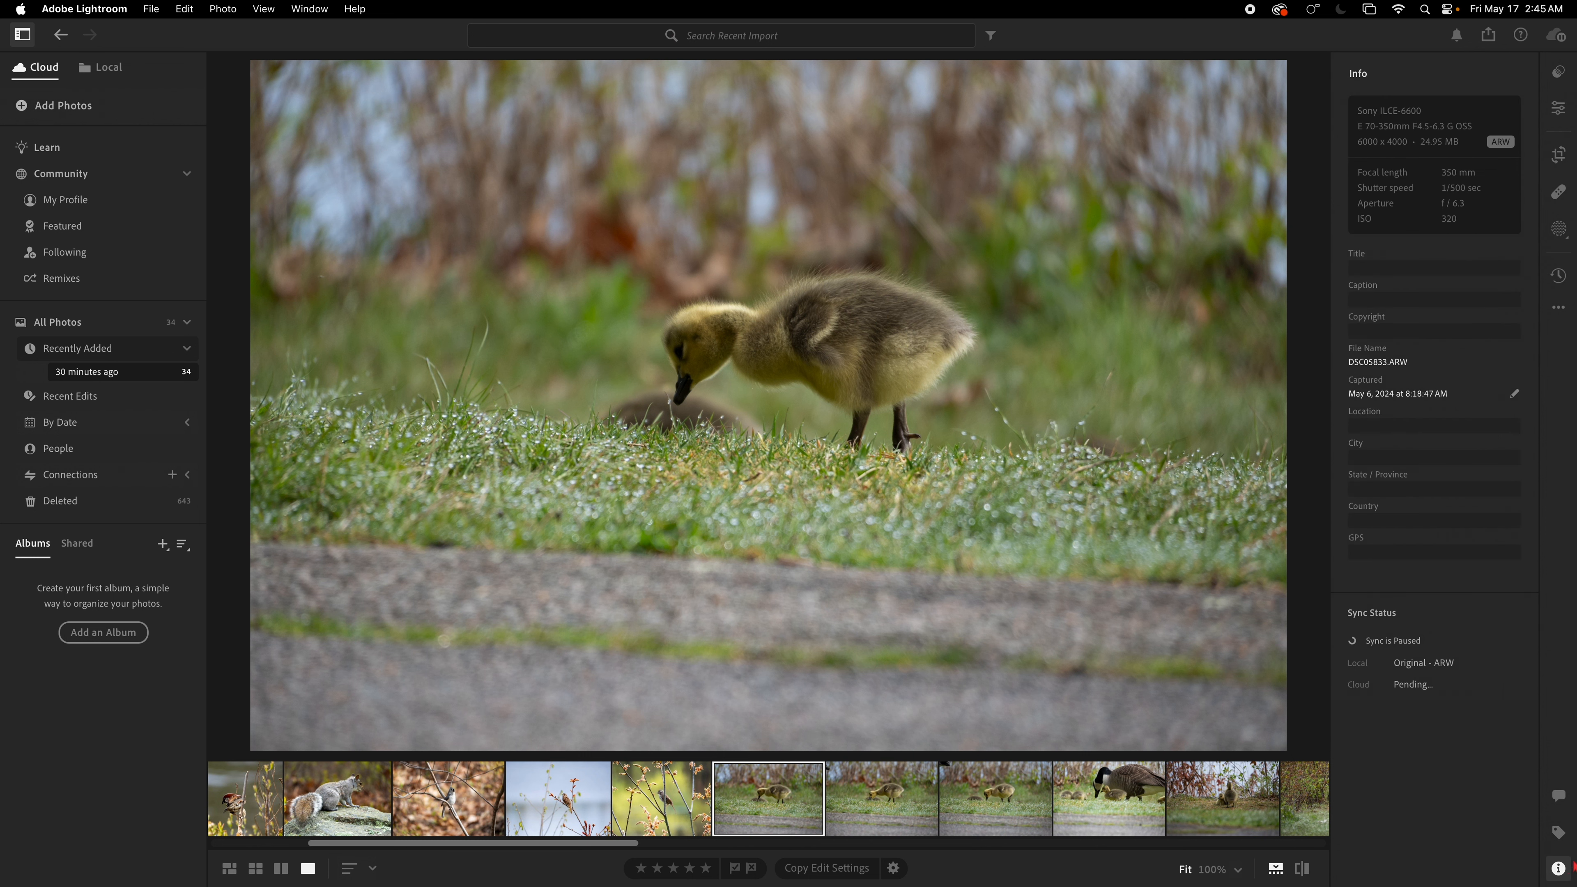
click(1560, 112)
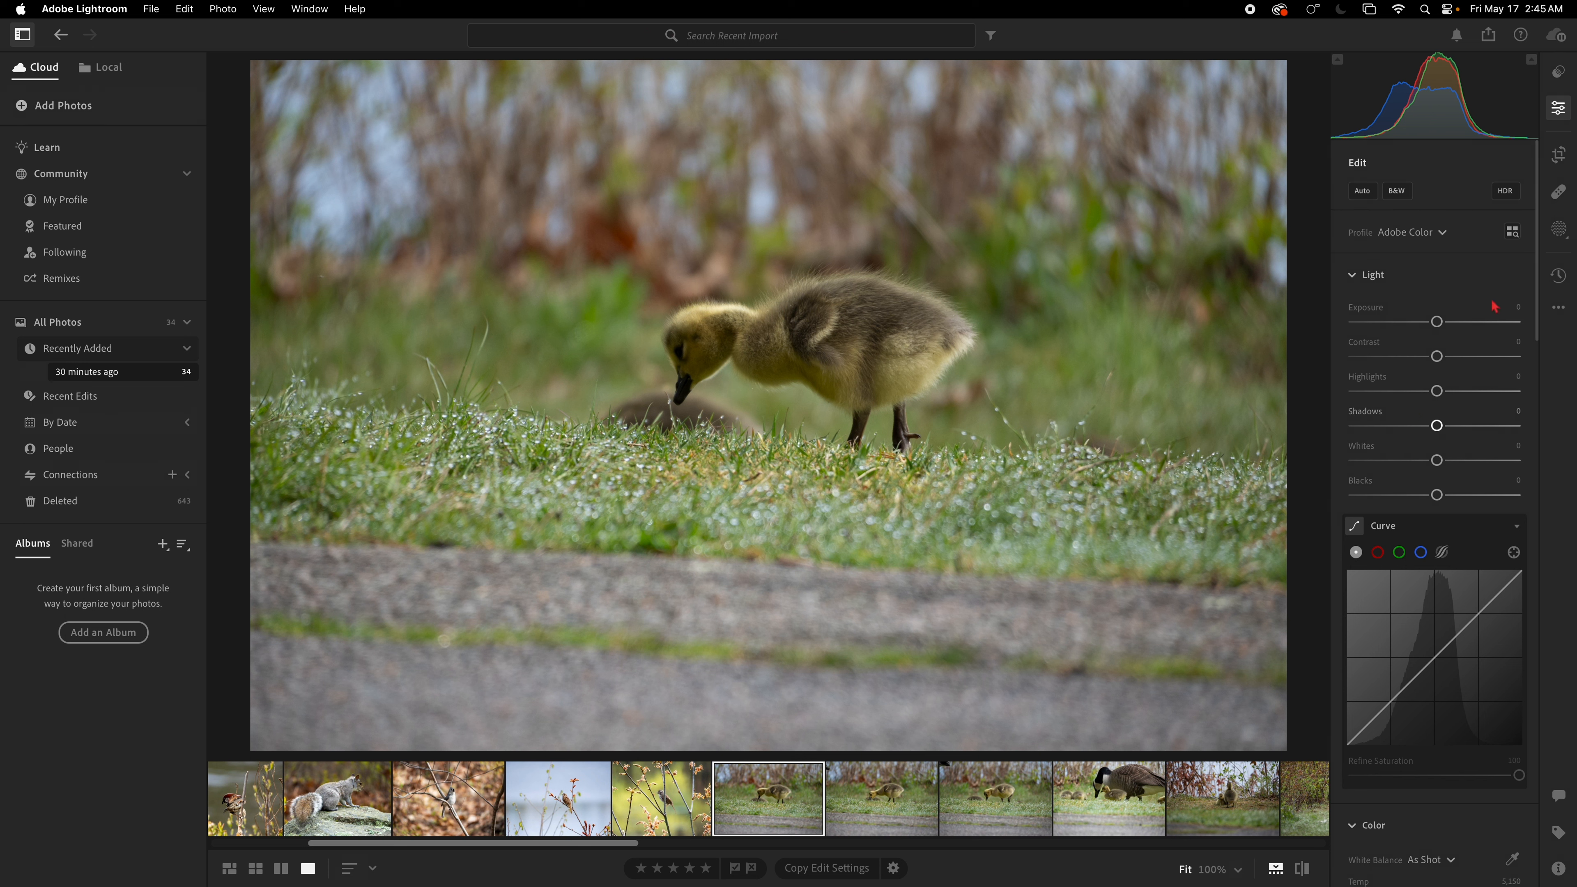
click(1371, 193)
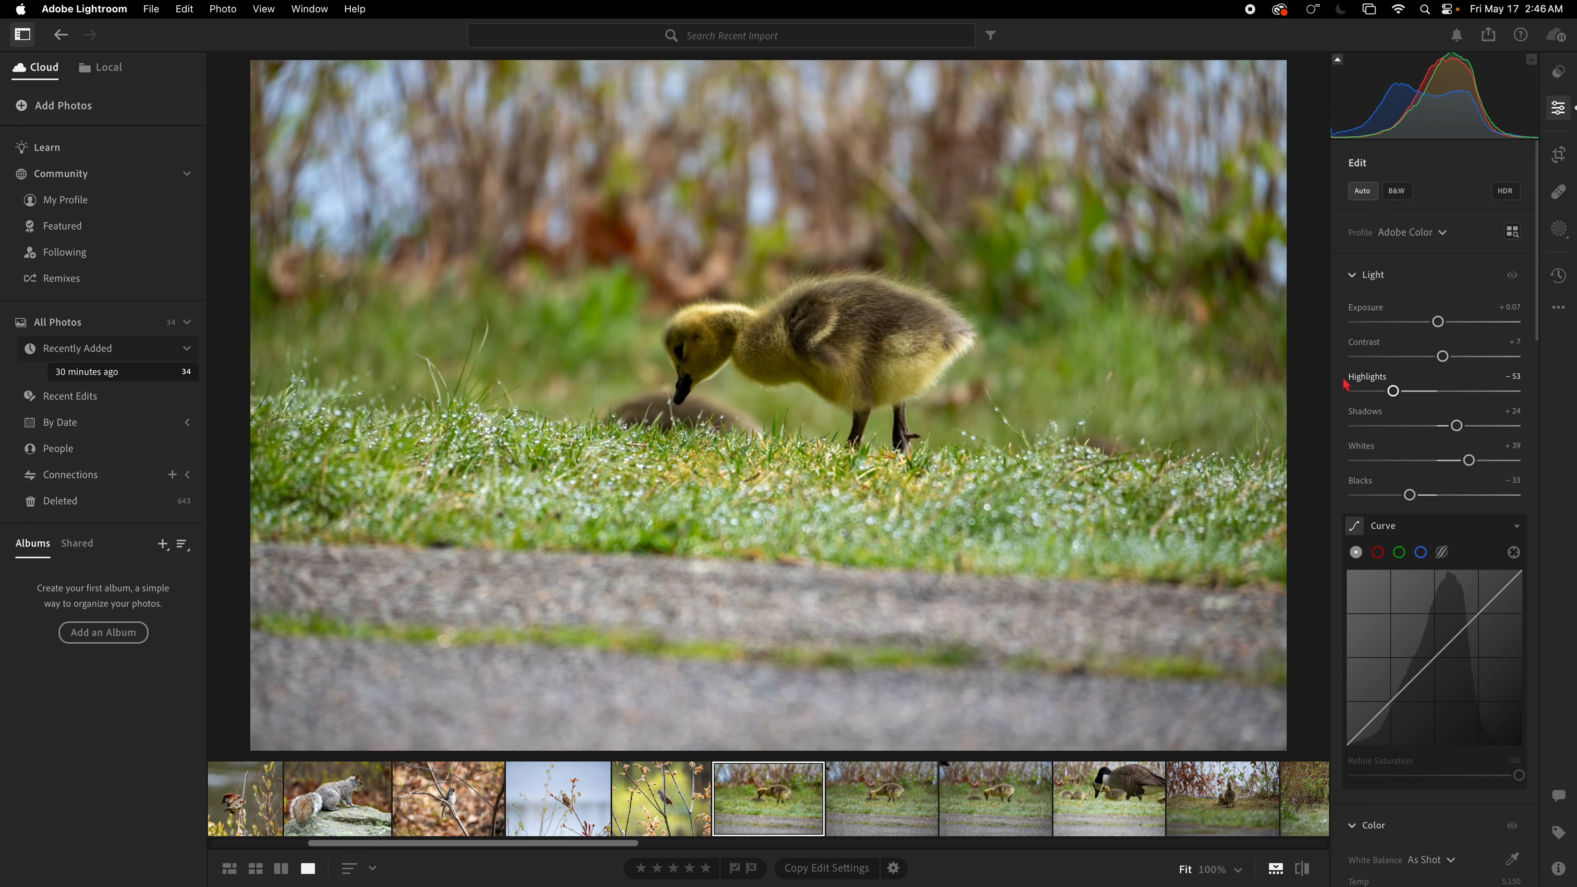
Step: Crop and straighten the single-gosling photo, rotating it about -2.98°, and commit the crop
click(1560, 157)
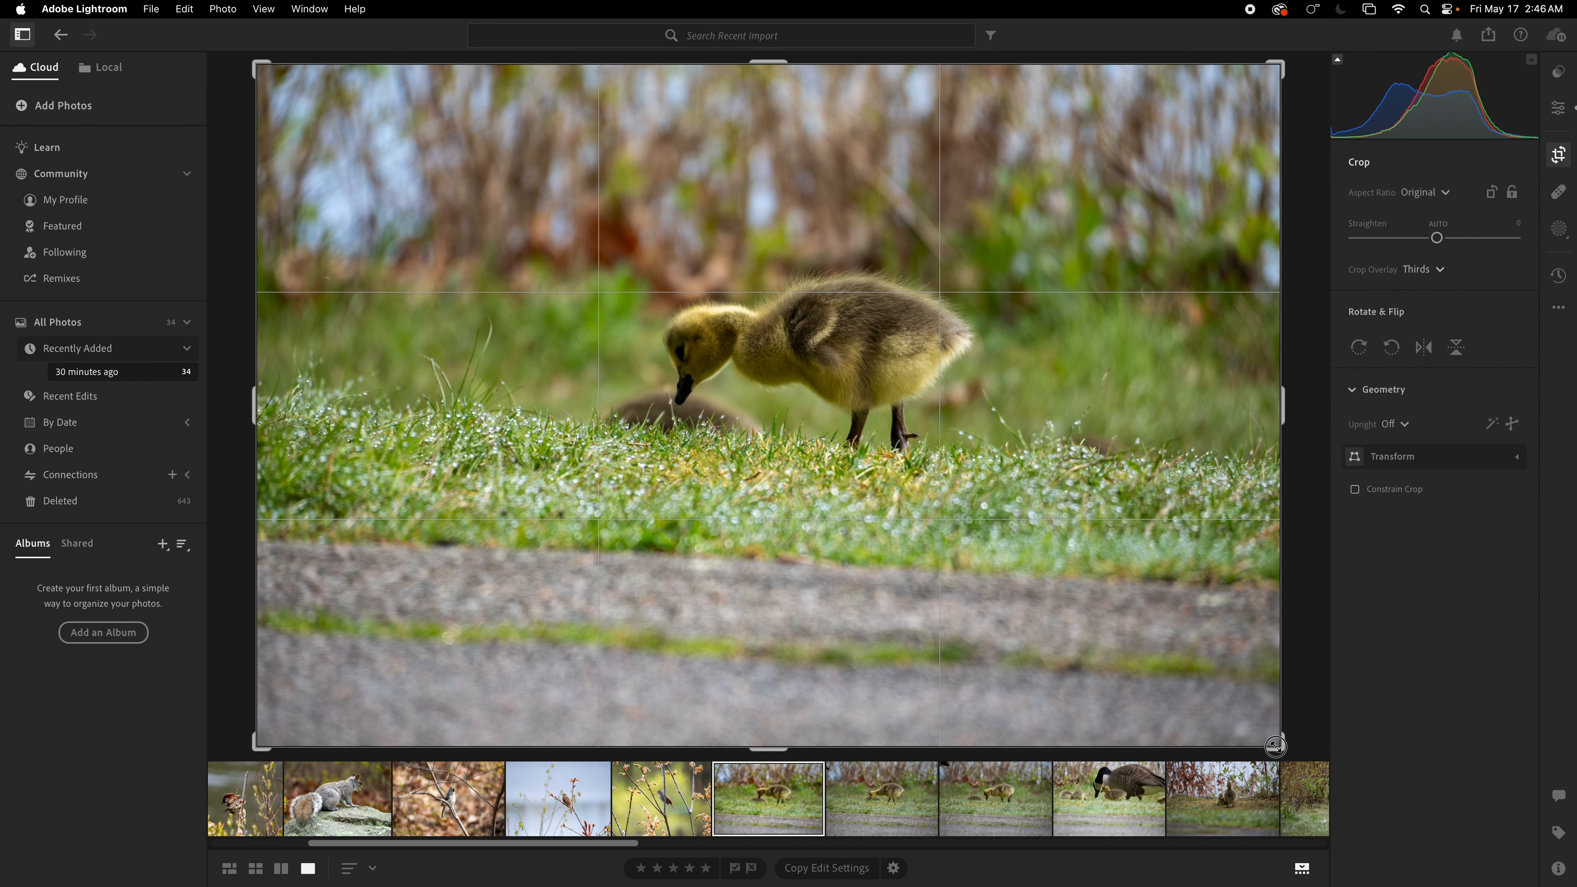
drag(1282, 738, 1247, 662)
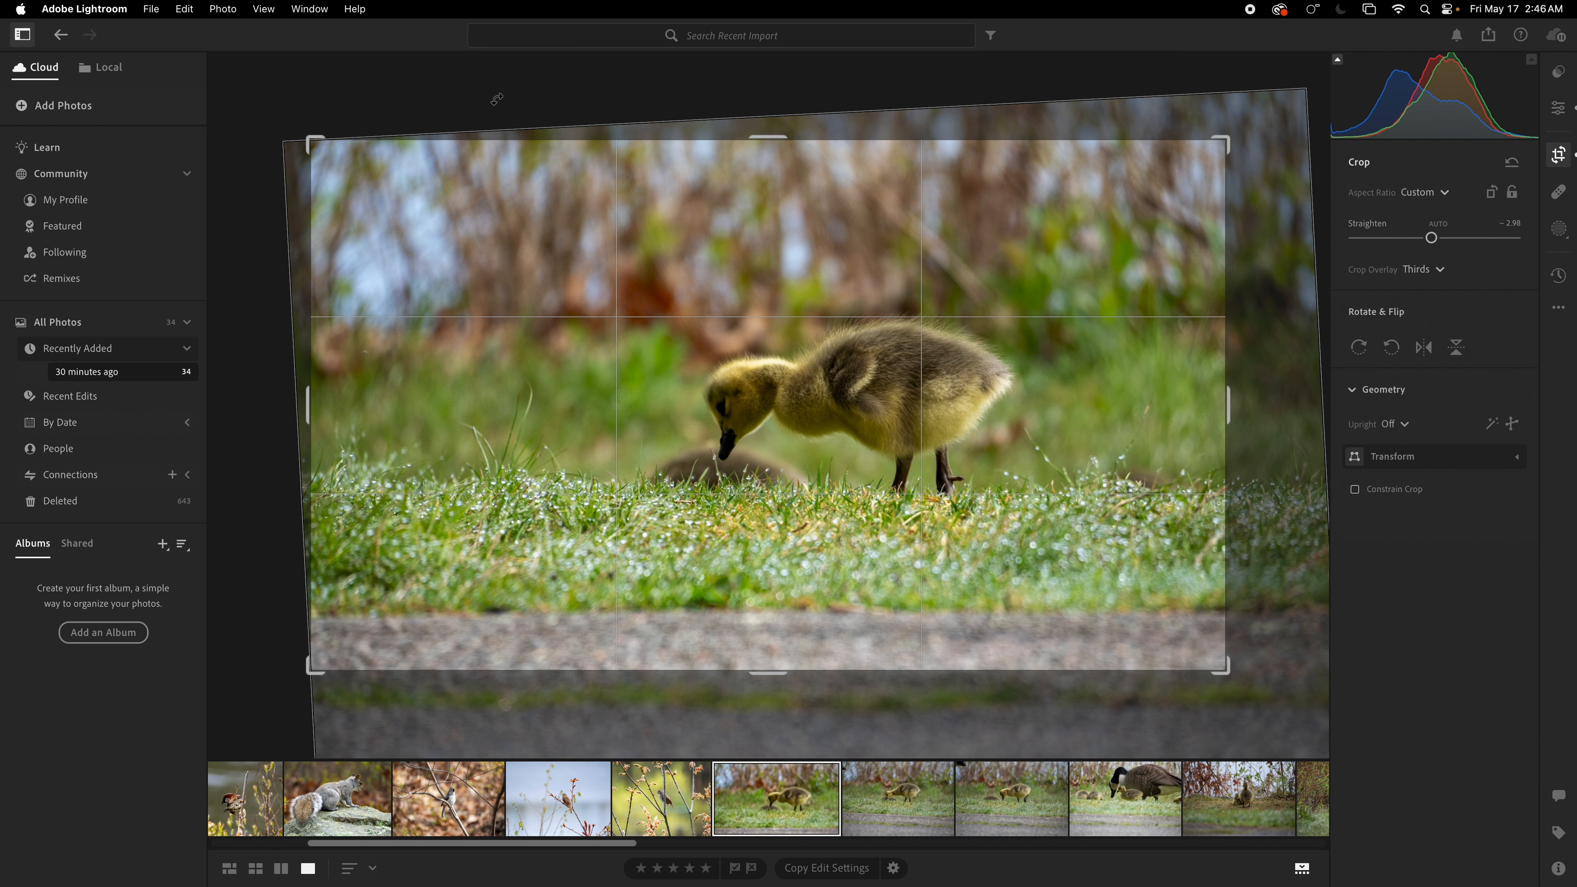
key(e)
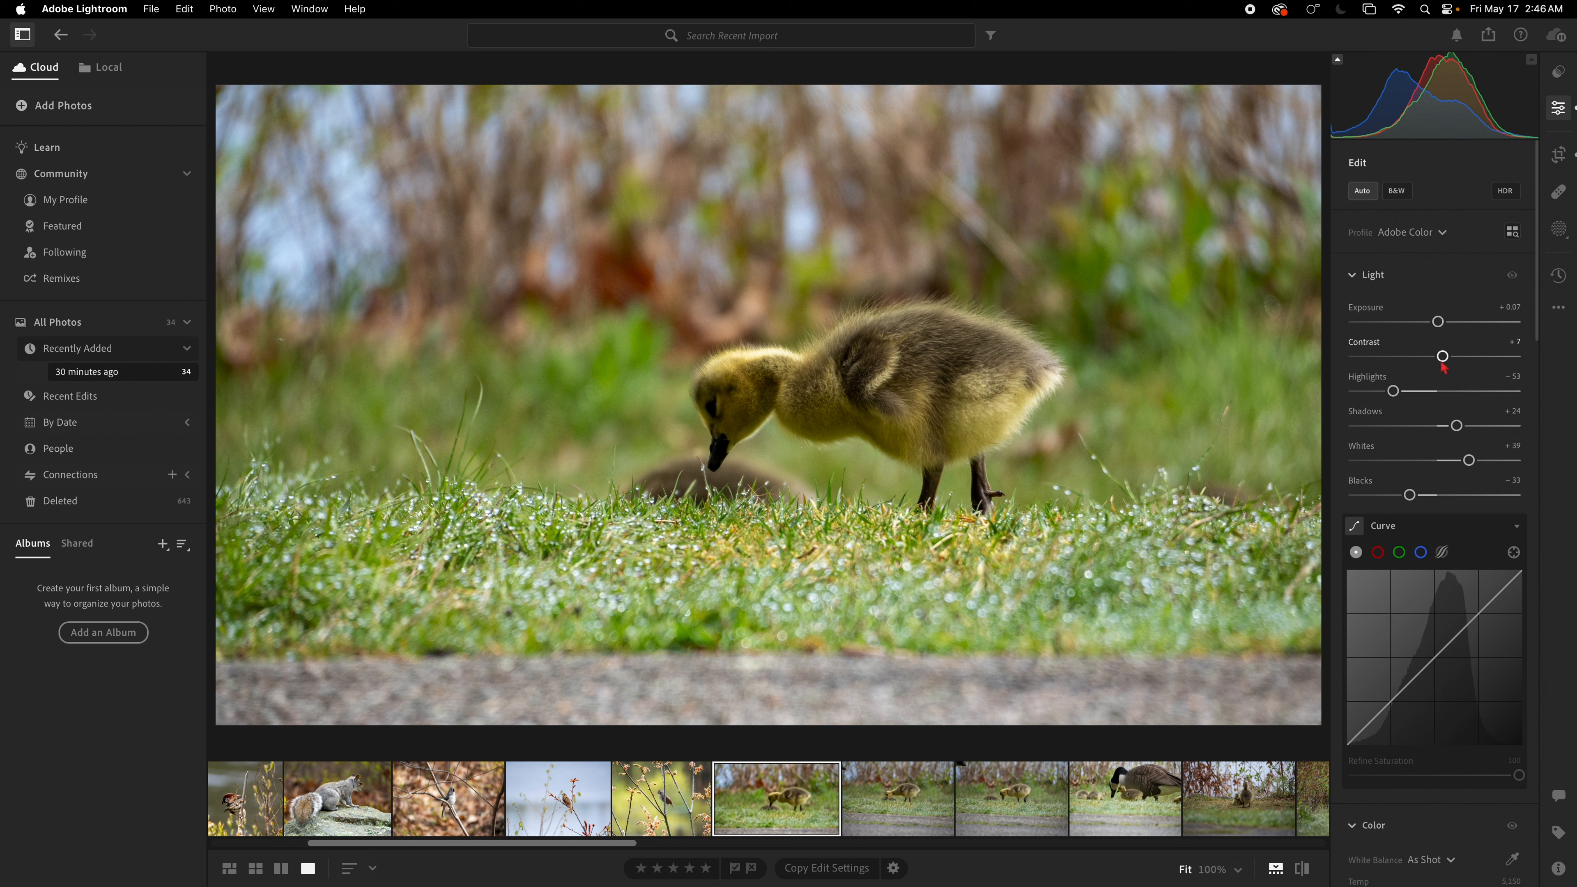
Step: Lower Highlights to -87, then tighten the crop from the left around the gosling and commit it
drag(1394, 393, 1366, 392)
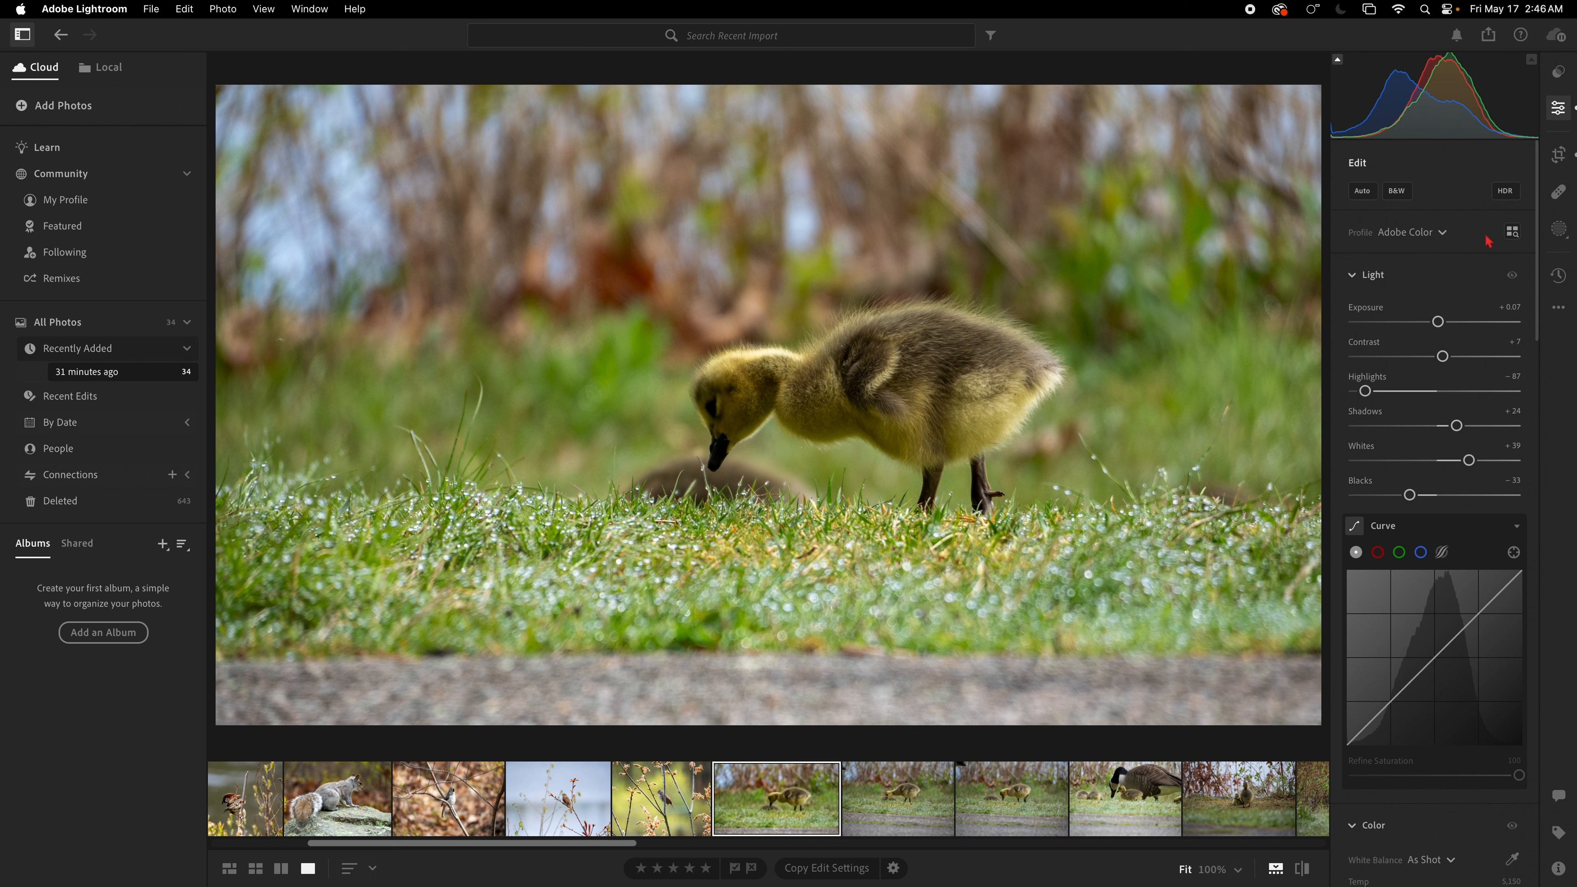
click(1559, 154)
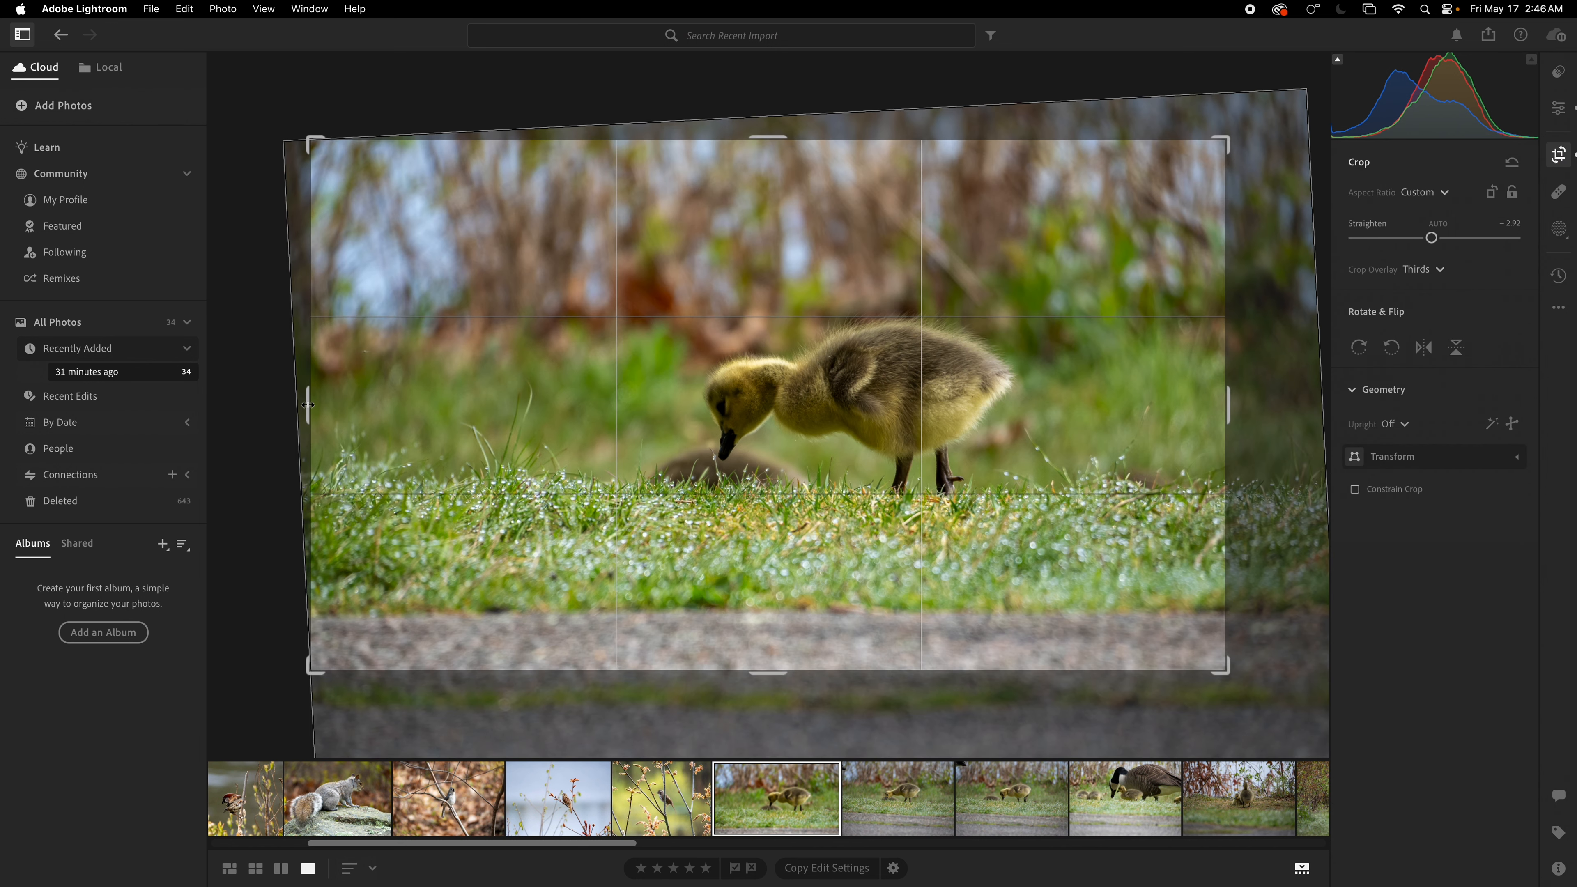
drag(308, 405, 374, 406)
mouse_move(734, 423)
mouse_down()
mouse_move(778, 427)
mouse_move(758, 424)
mouse_up()
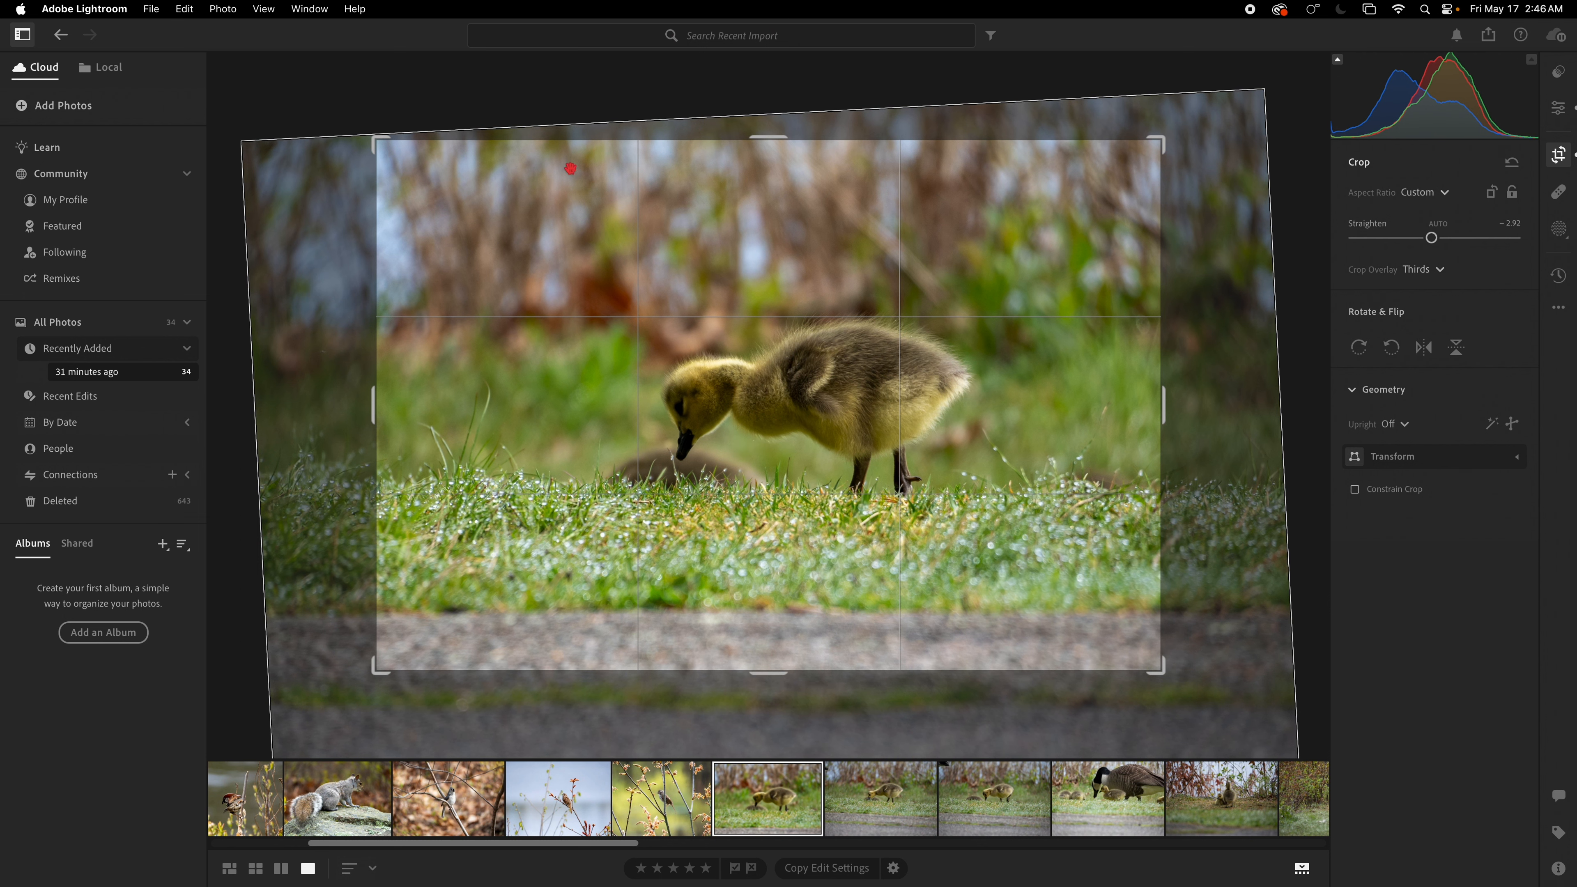
double_click(479, 91)
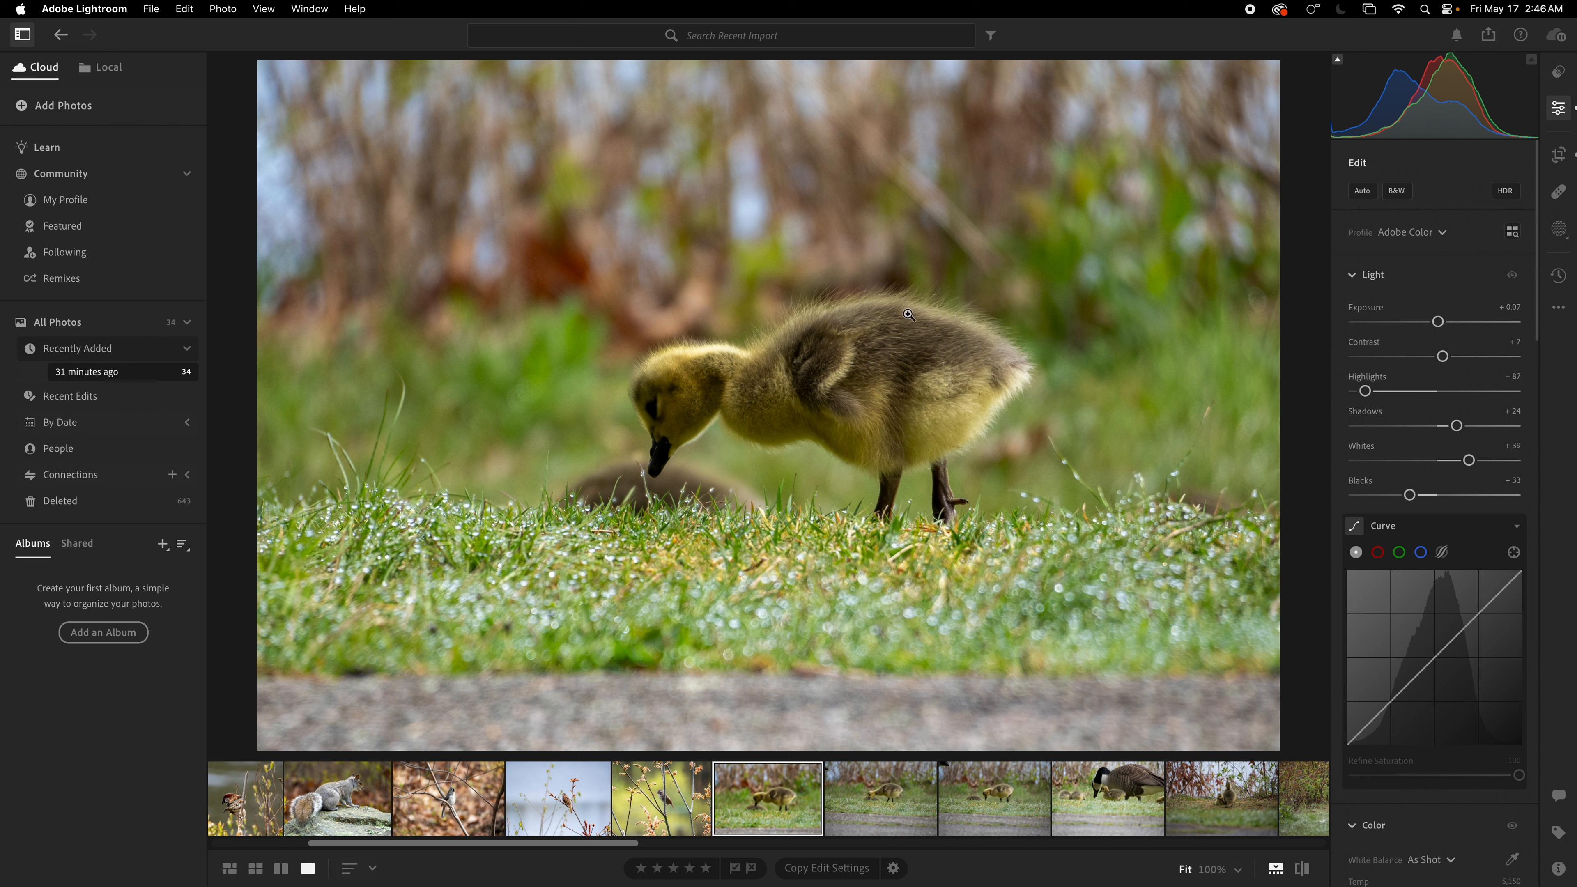
Step: Apply Auto tone to the next gosling photo, then delete that photo
click(881, 816)
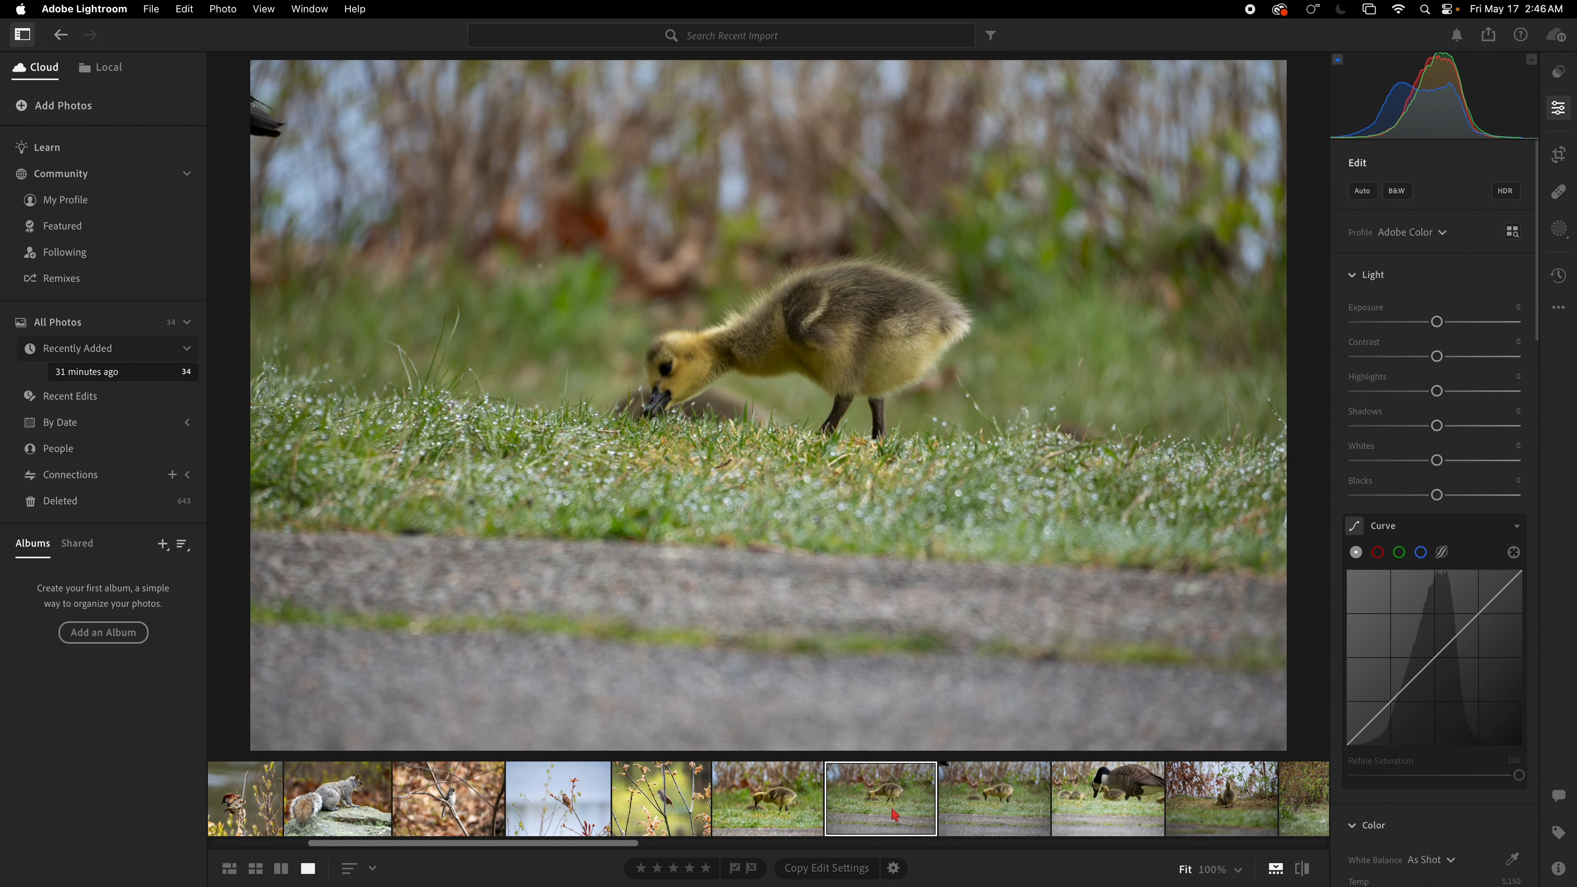
click(1361, 197)
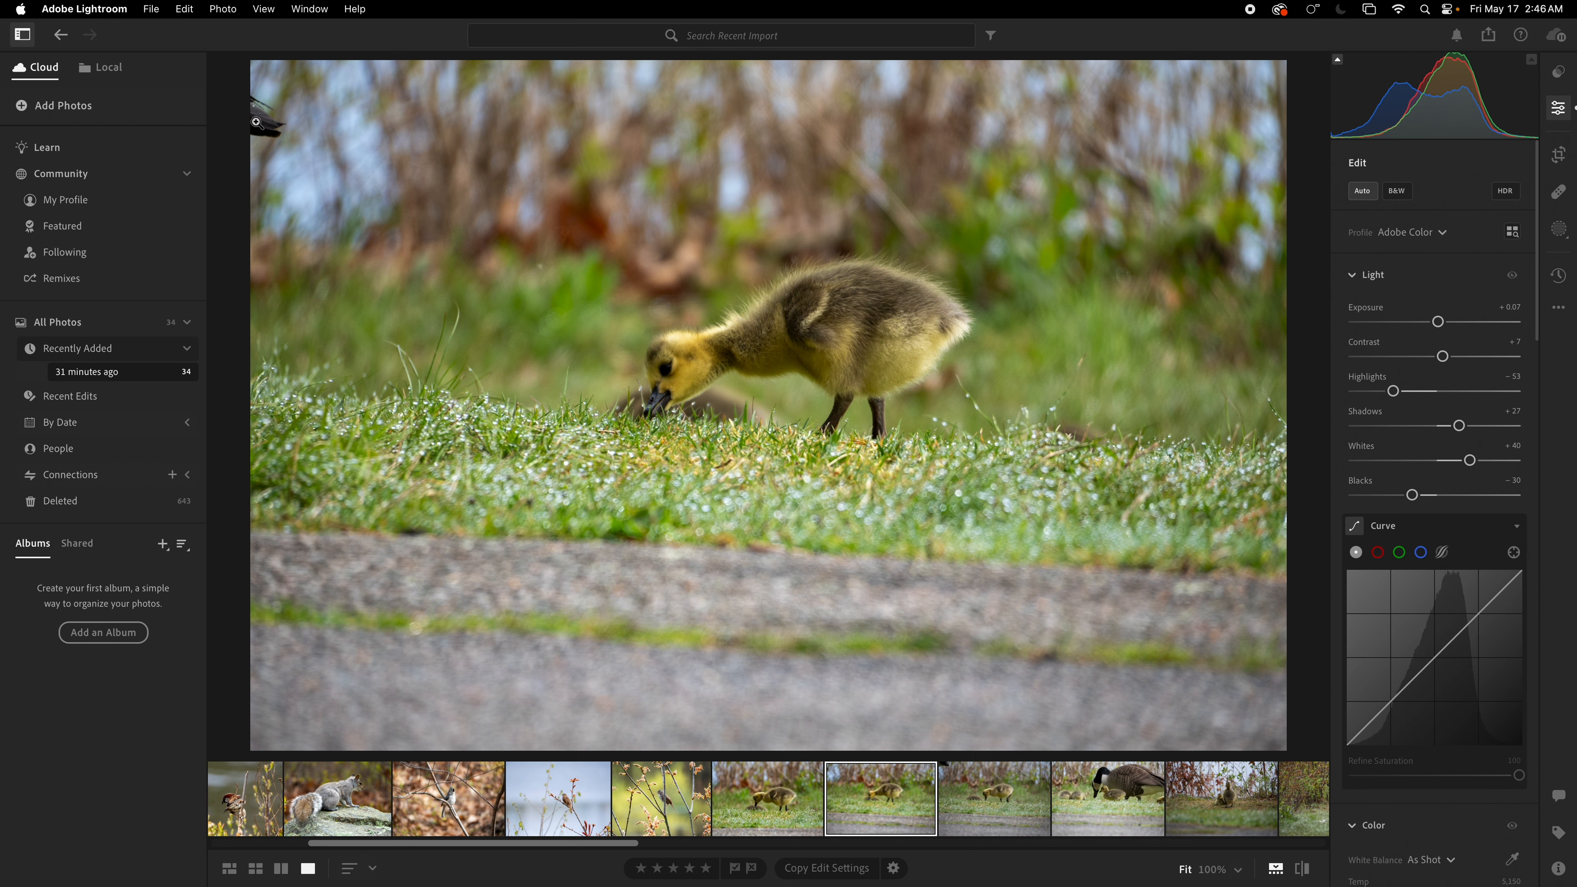
key(Delete)
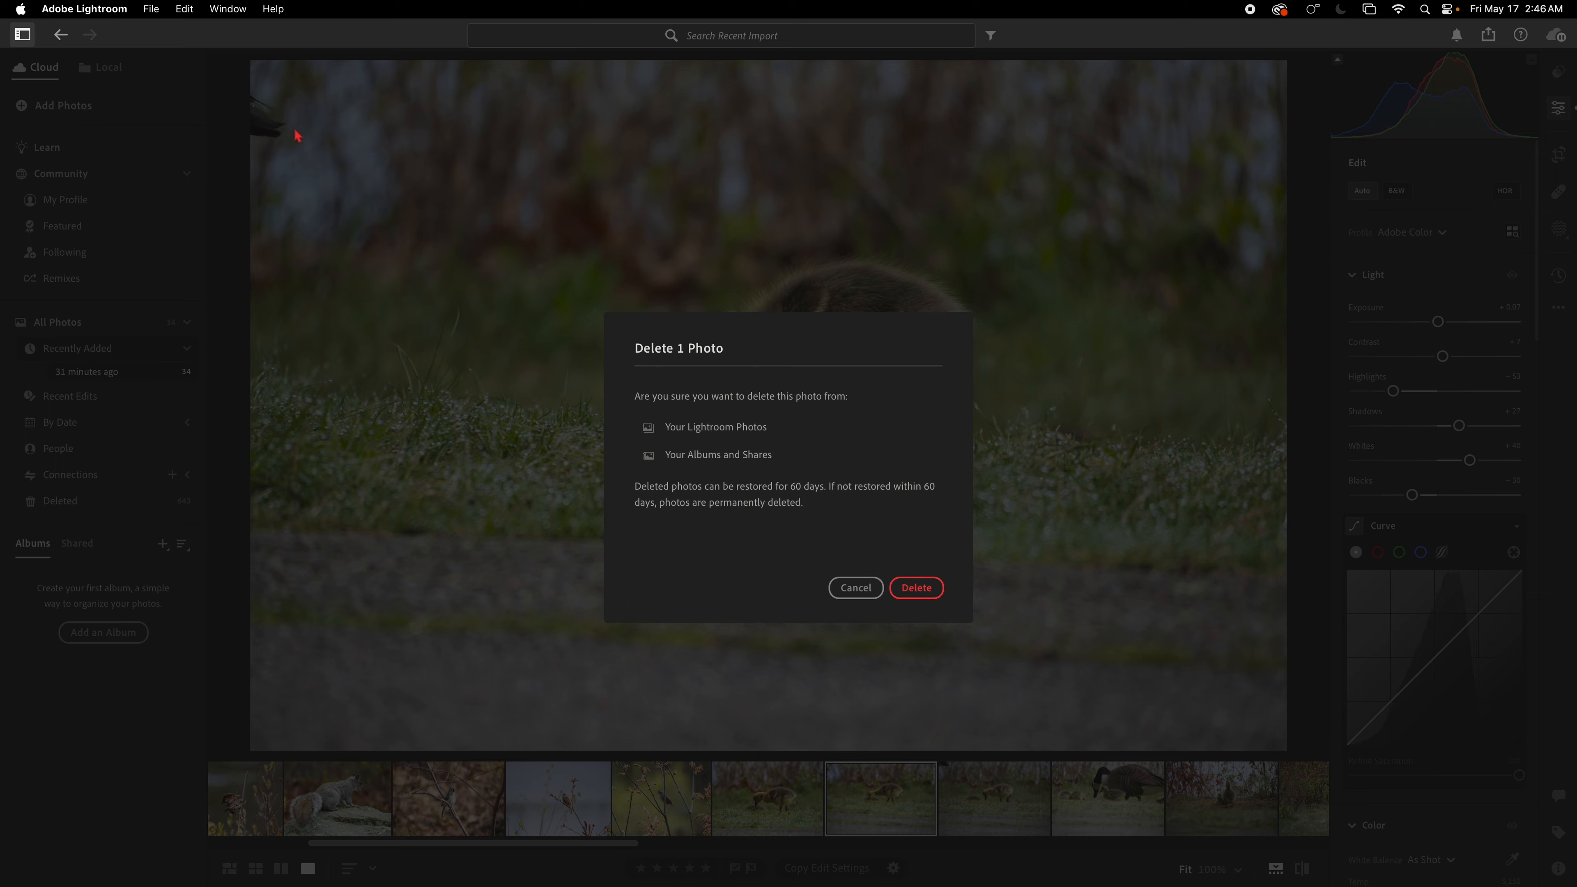
key(Return)
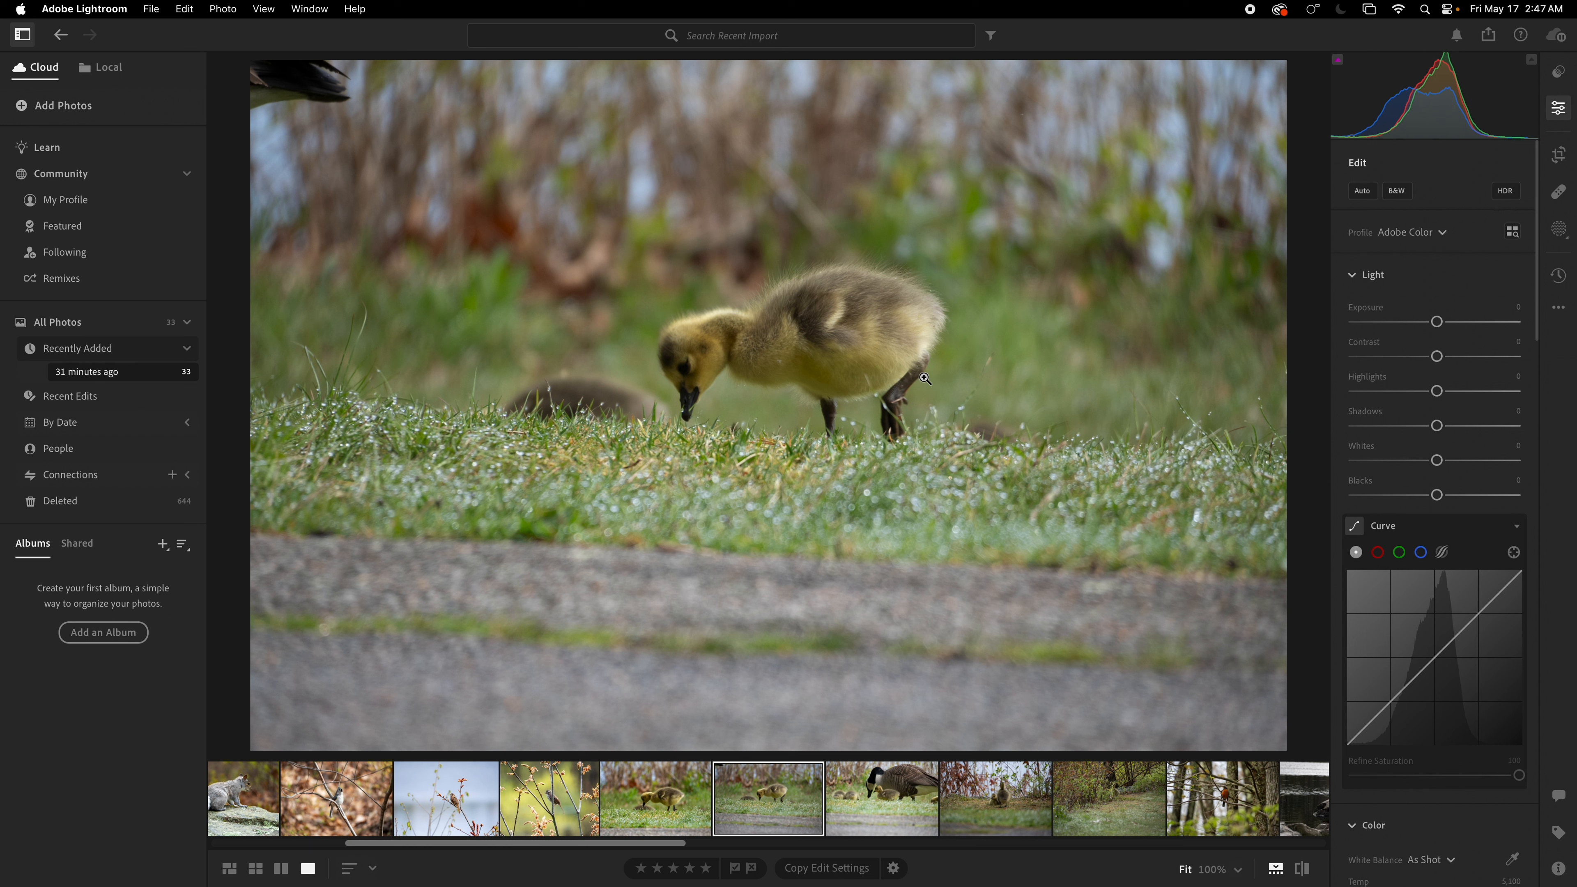
Step: Apply Auto tone to the gosling photo with the goose at the corner and compare it with the previous edit
click(1357, 194)
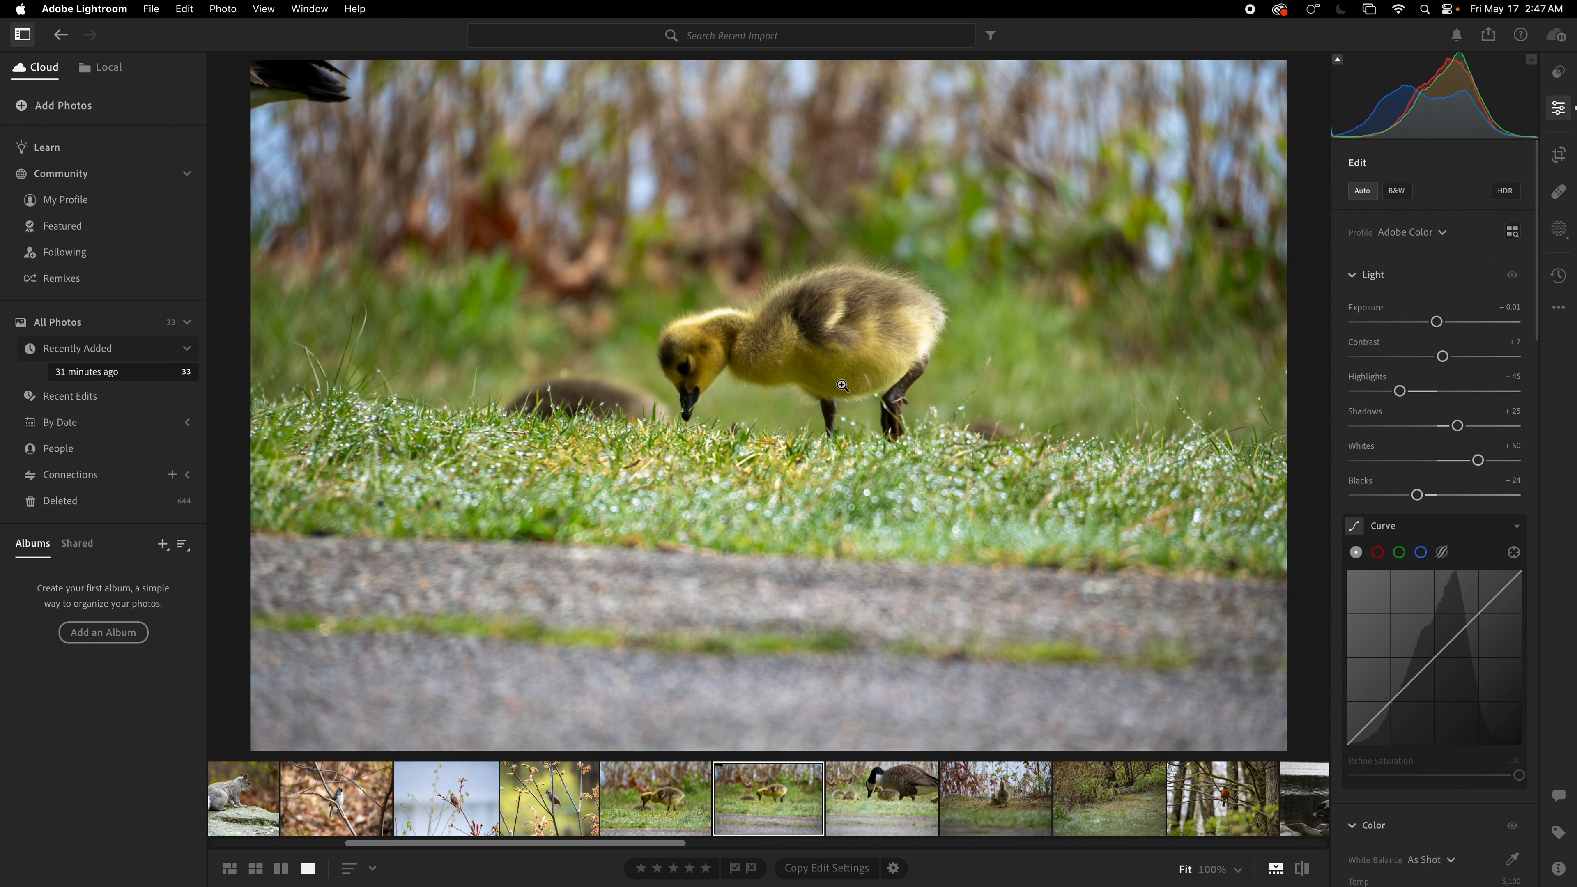
click(668, 808)
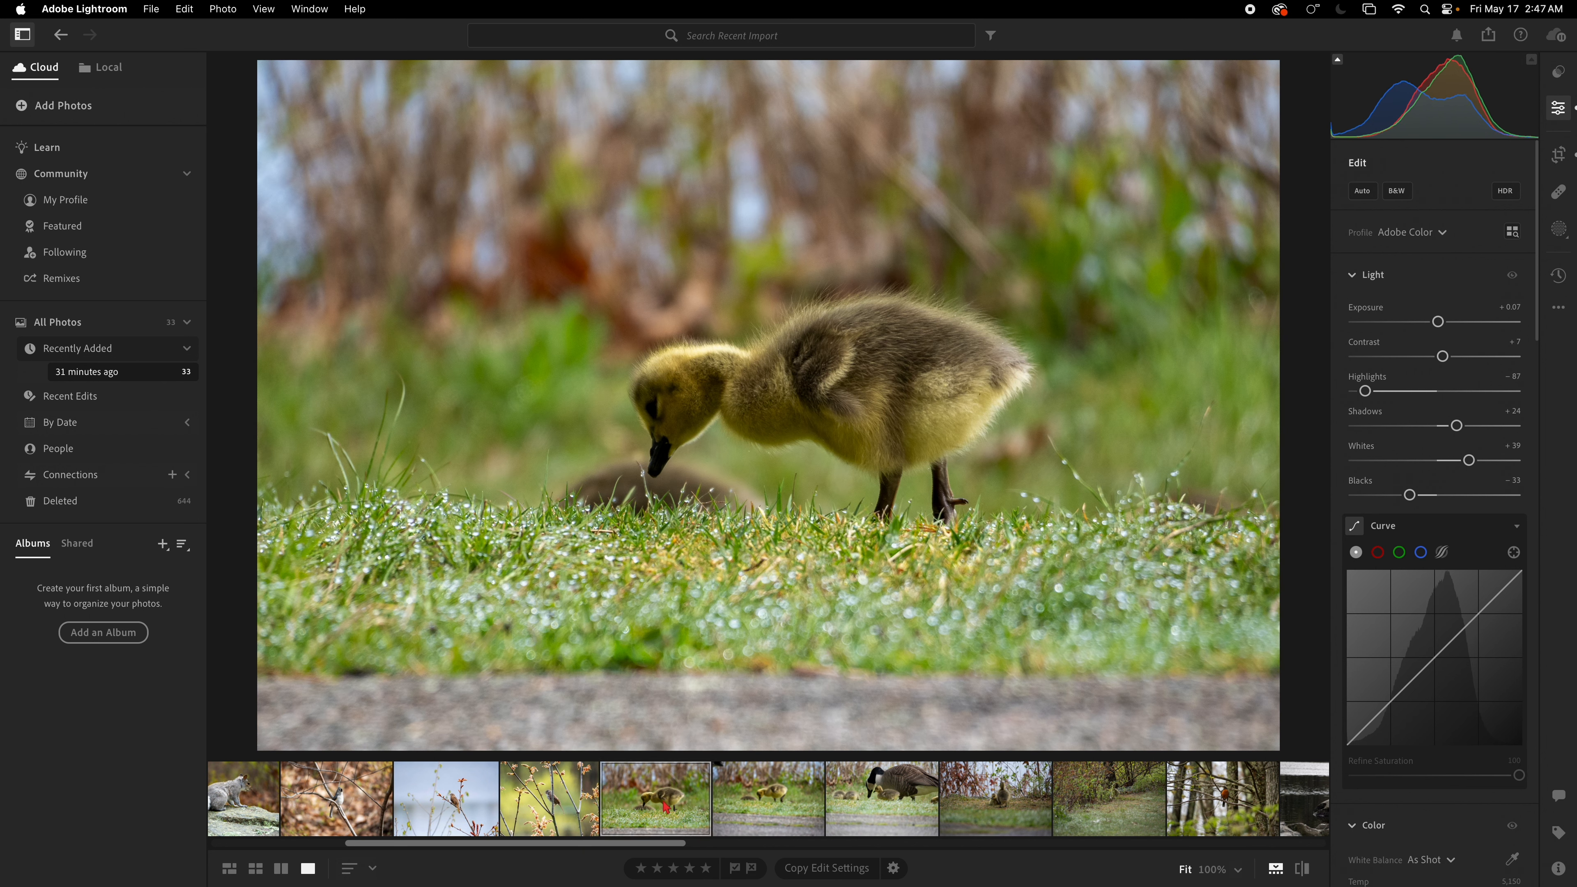
click(734, 810)
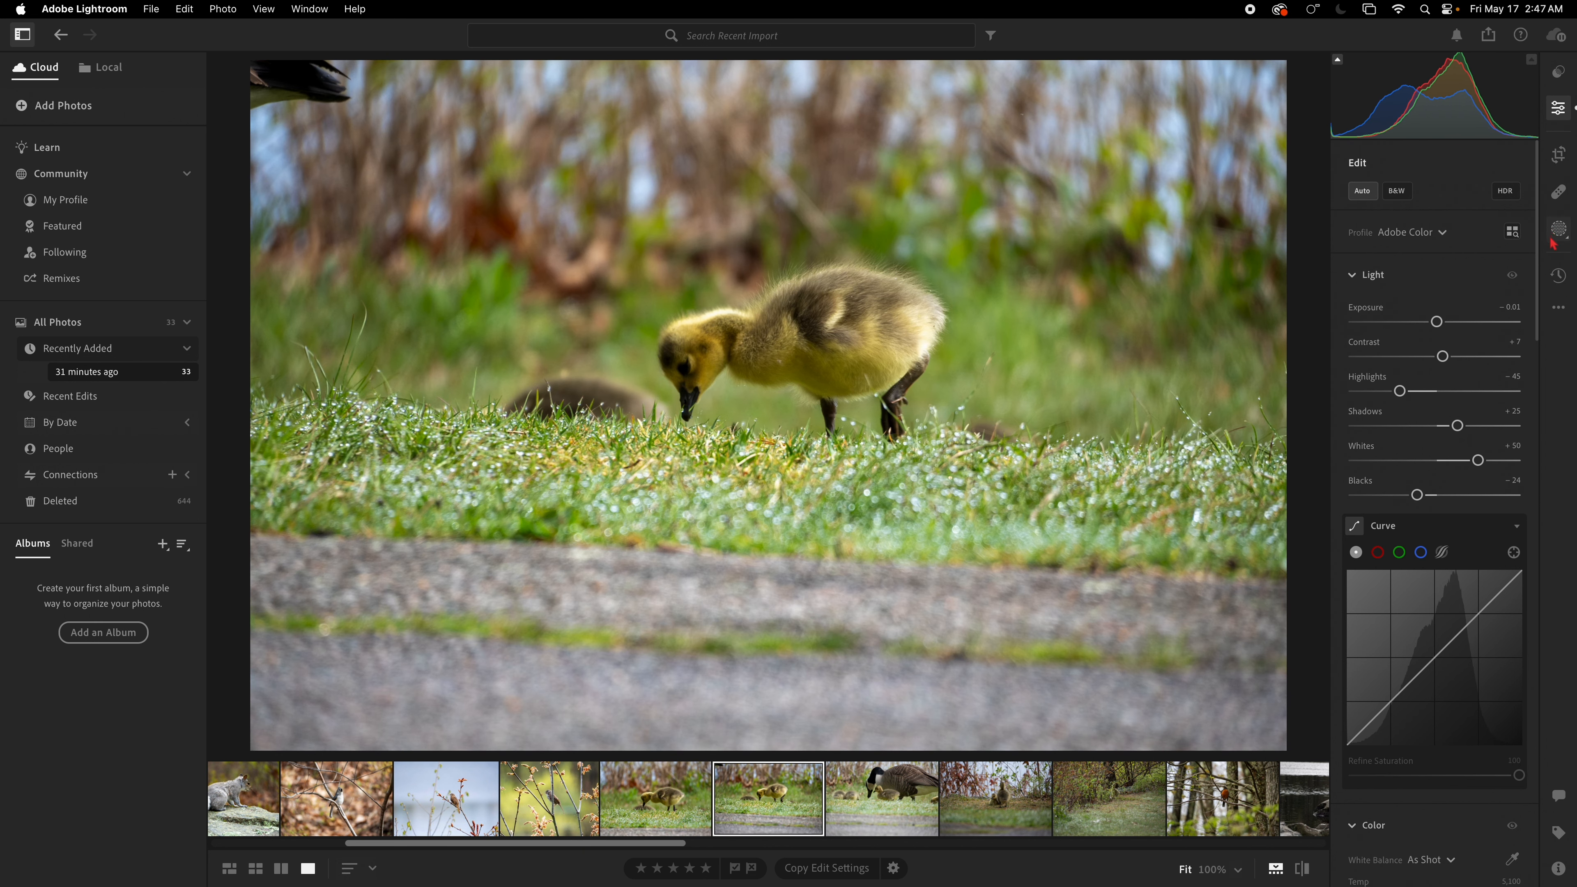
Step: Crop the photo tighter around the gosling, trimming the goose at the corner and most of the path, and commit
click(1559, 155)
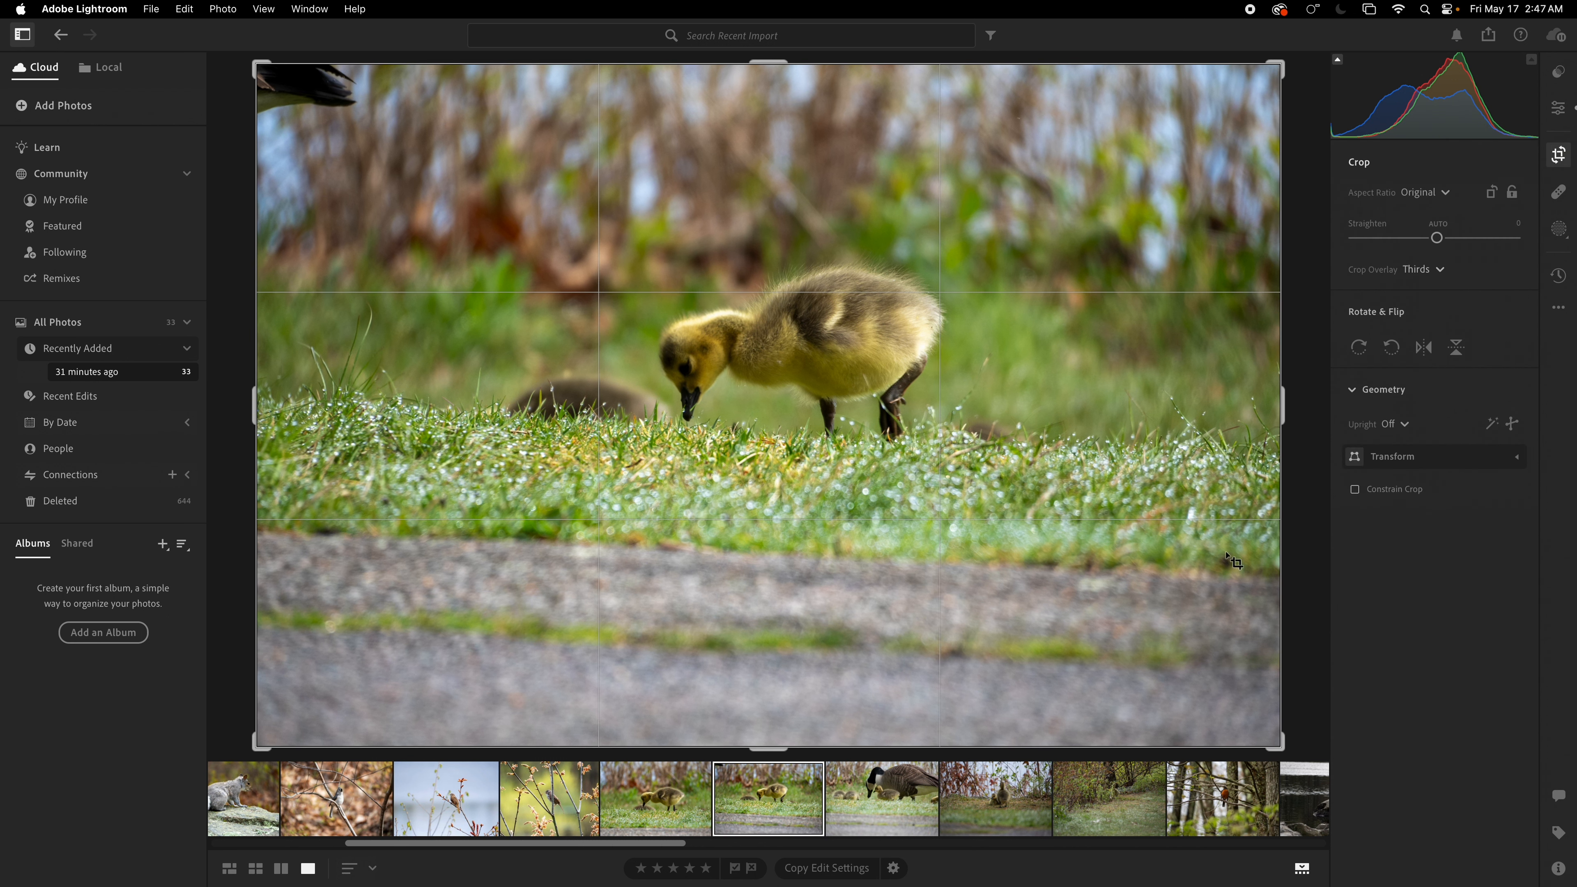
drag(1236, 743, 1294, 646)
drag(273, 149, 401, 161)
mouse_move(622, 298)
mouse_down()
mouse_move(788, 296)
mouse_move(748, 307)
mouse_move(770, 307)
mouse_up()
key(Return)
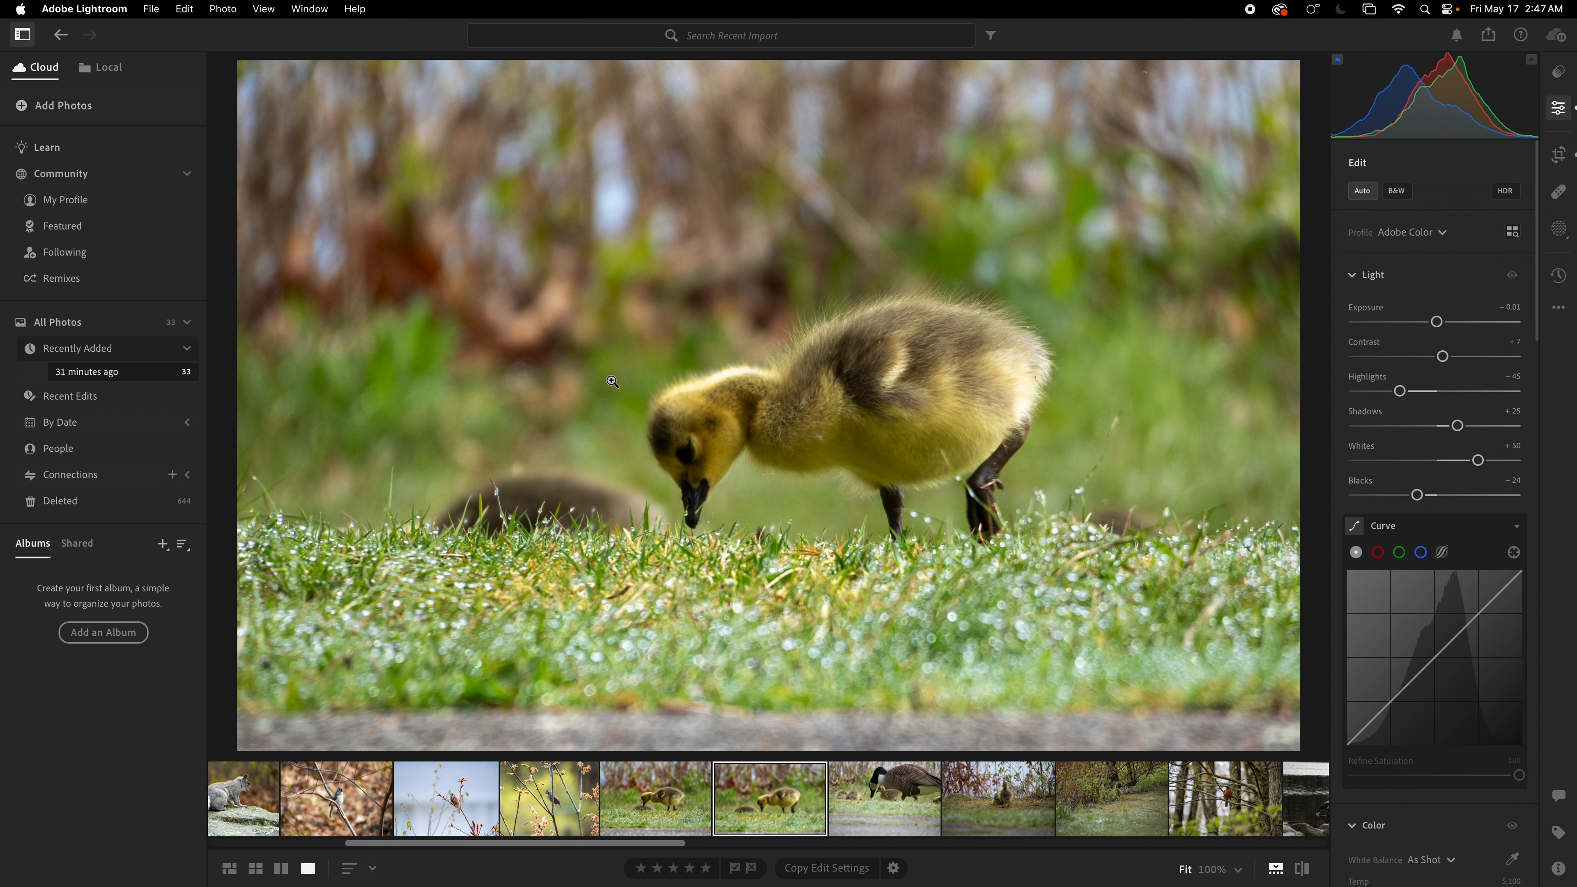
Step: Raise Exposure to +0.11 and Contrast to +14, comparing against the previous gosling photo
drag(1437, 322, 1453, 363)
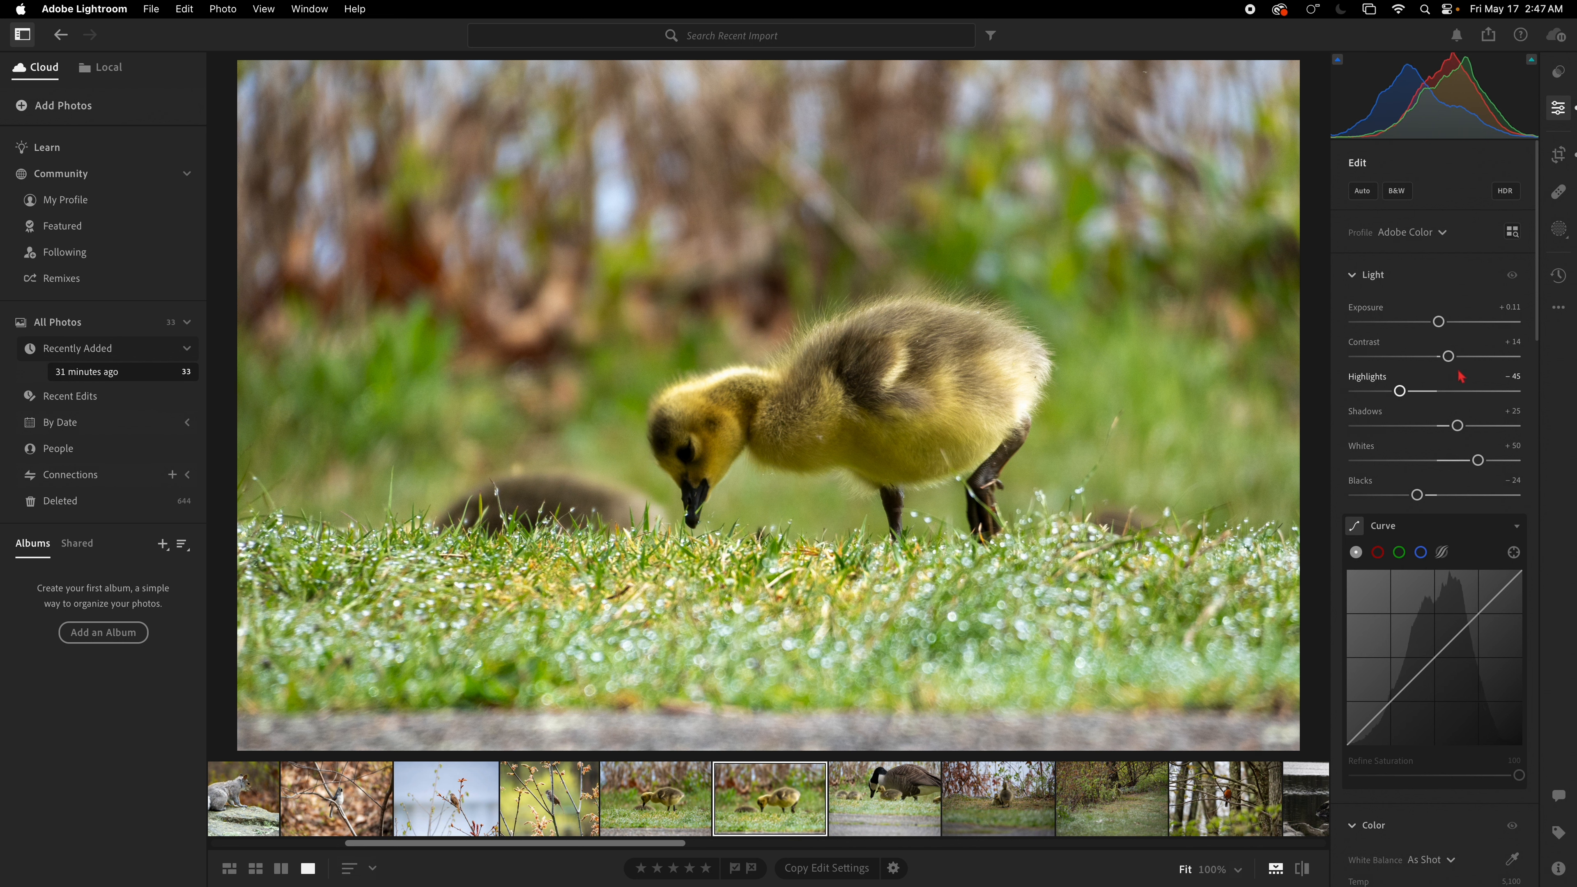
click(676, 811)
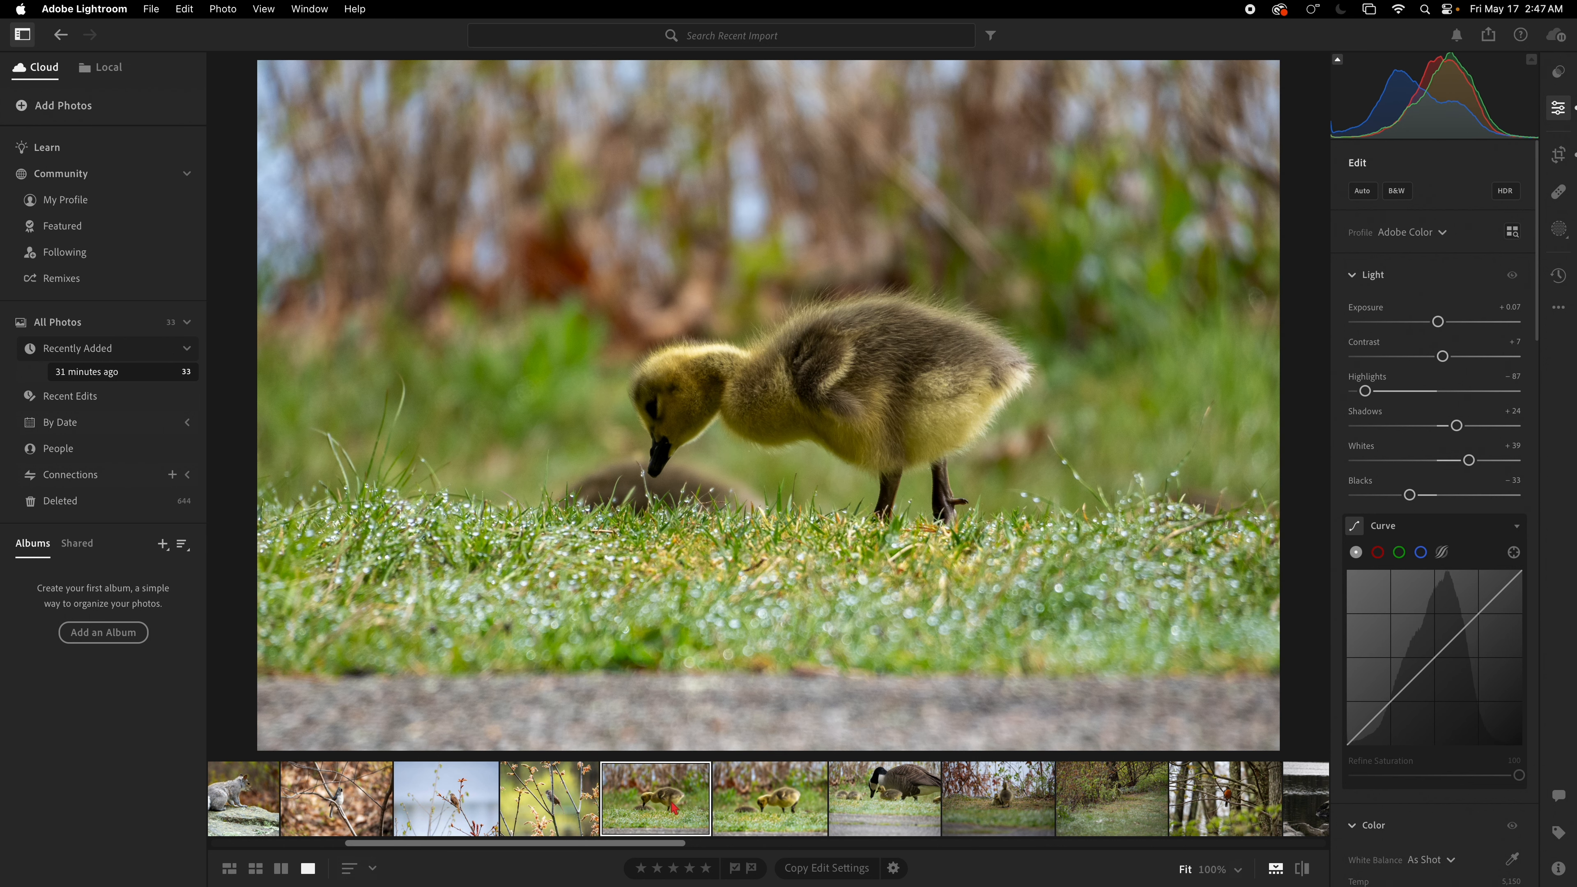
click(743, 821)
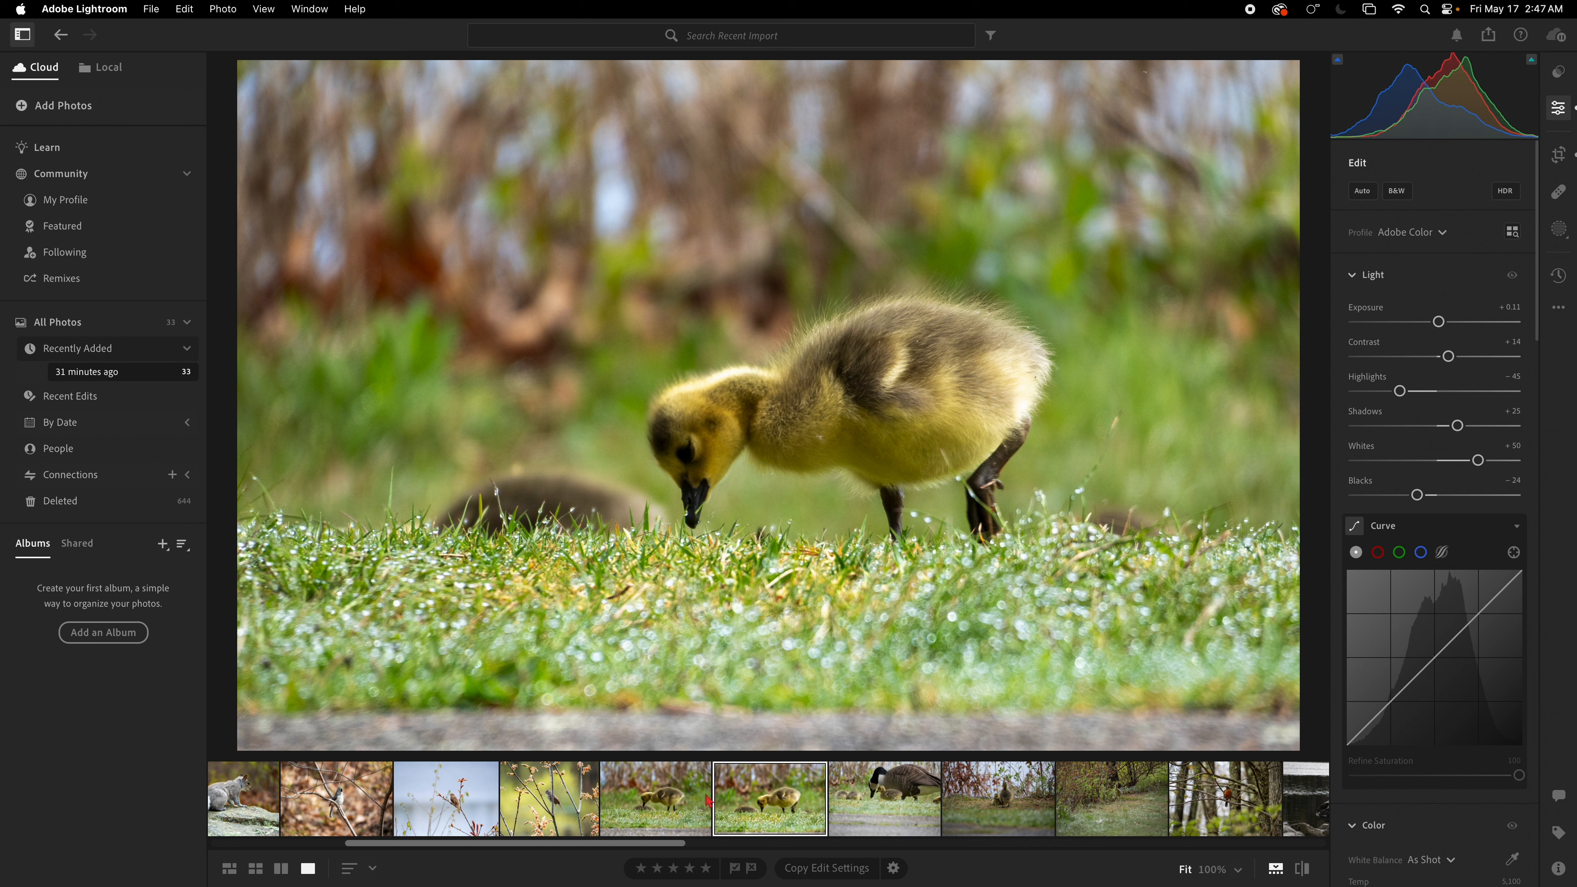
Step: Create a Select Subject mask on the gosling and set its Exposure to +0.16 and Contrast to +13
click(1559, 228)
click(1371, 215)
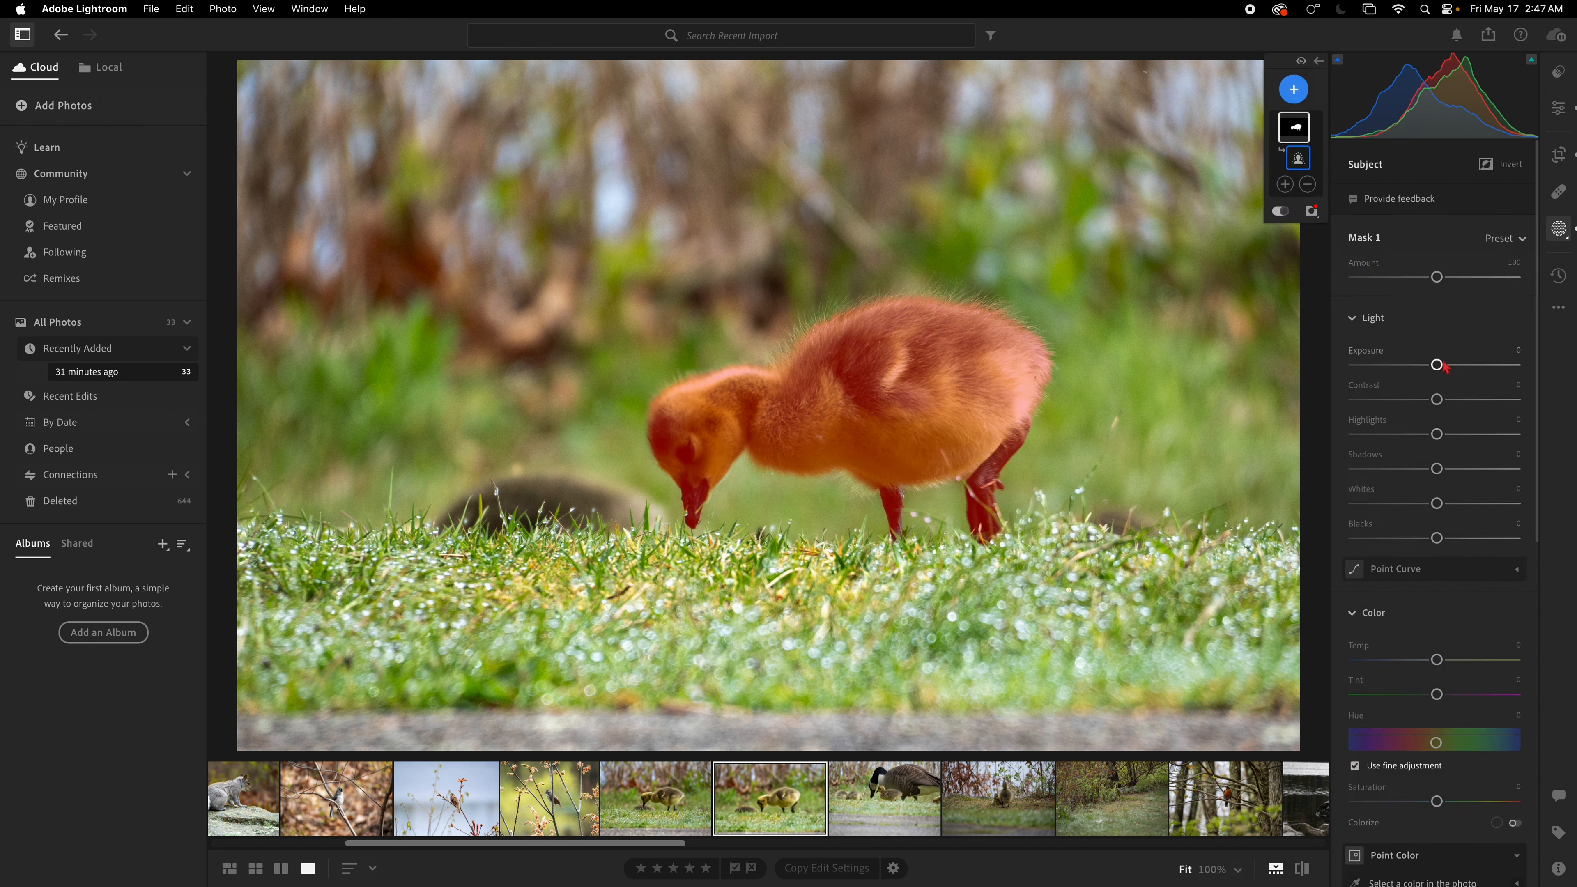
drag(1438, 365, 1450, 399)
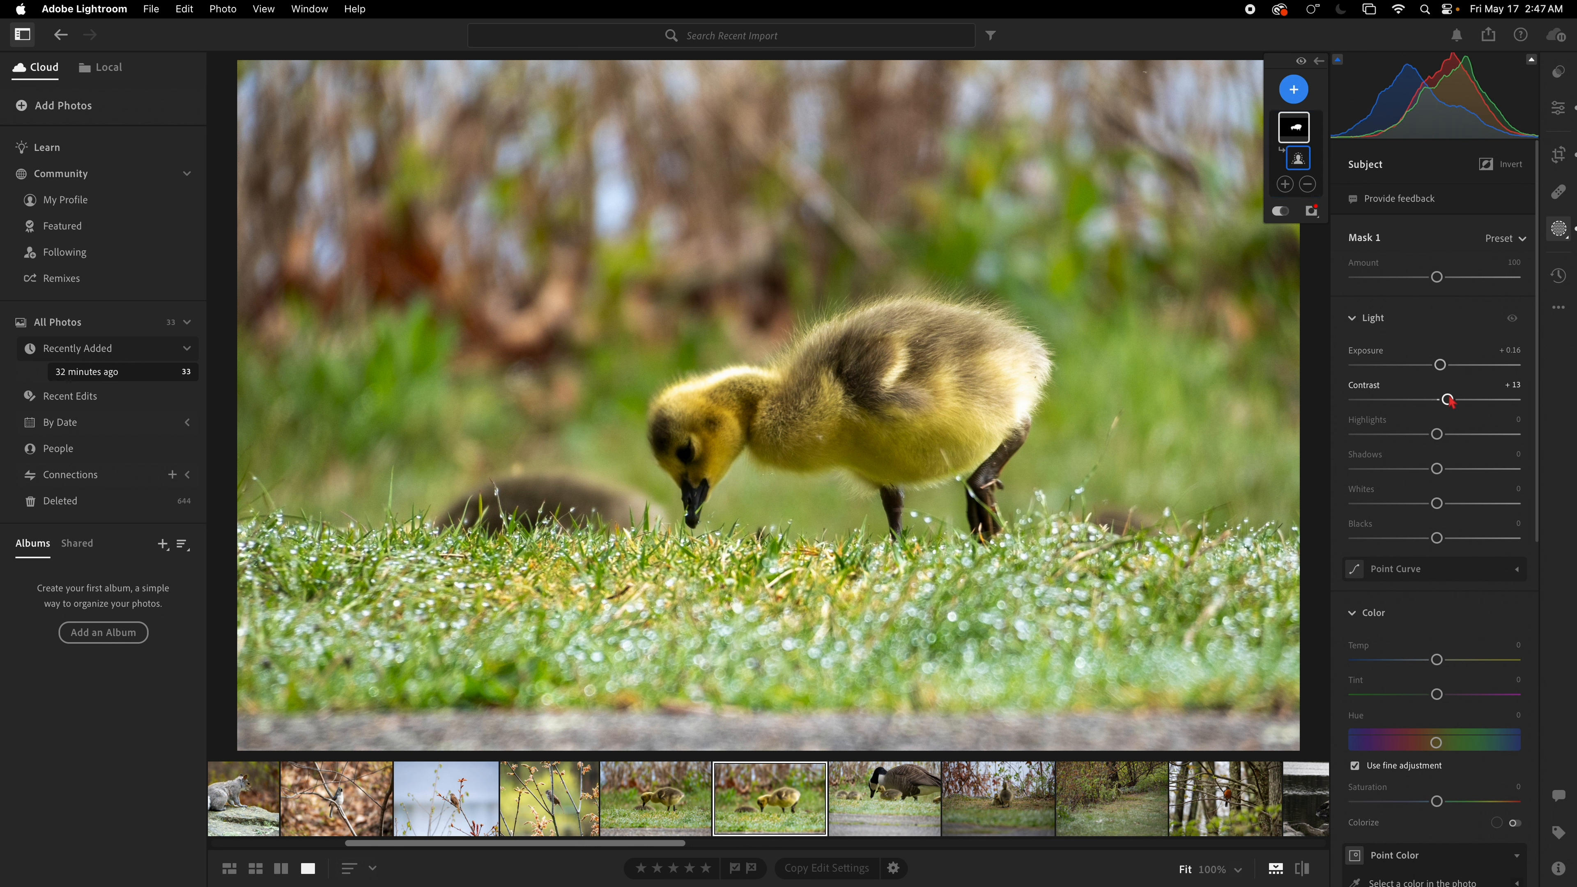
Step: Sample the gosling's yellow with Point Color and set Saturation Shift to +21 and Luminance Shift to +8
scroll(1447, 485, down, 5)
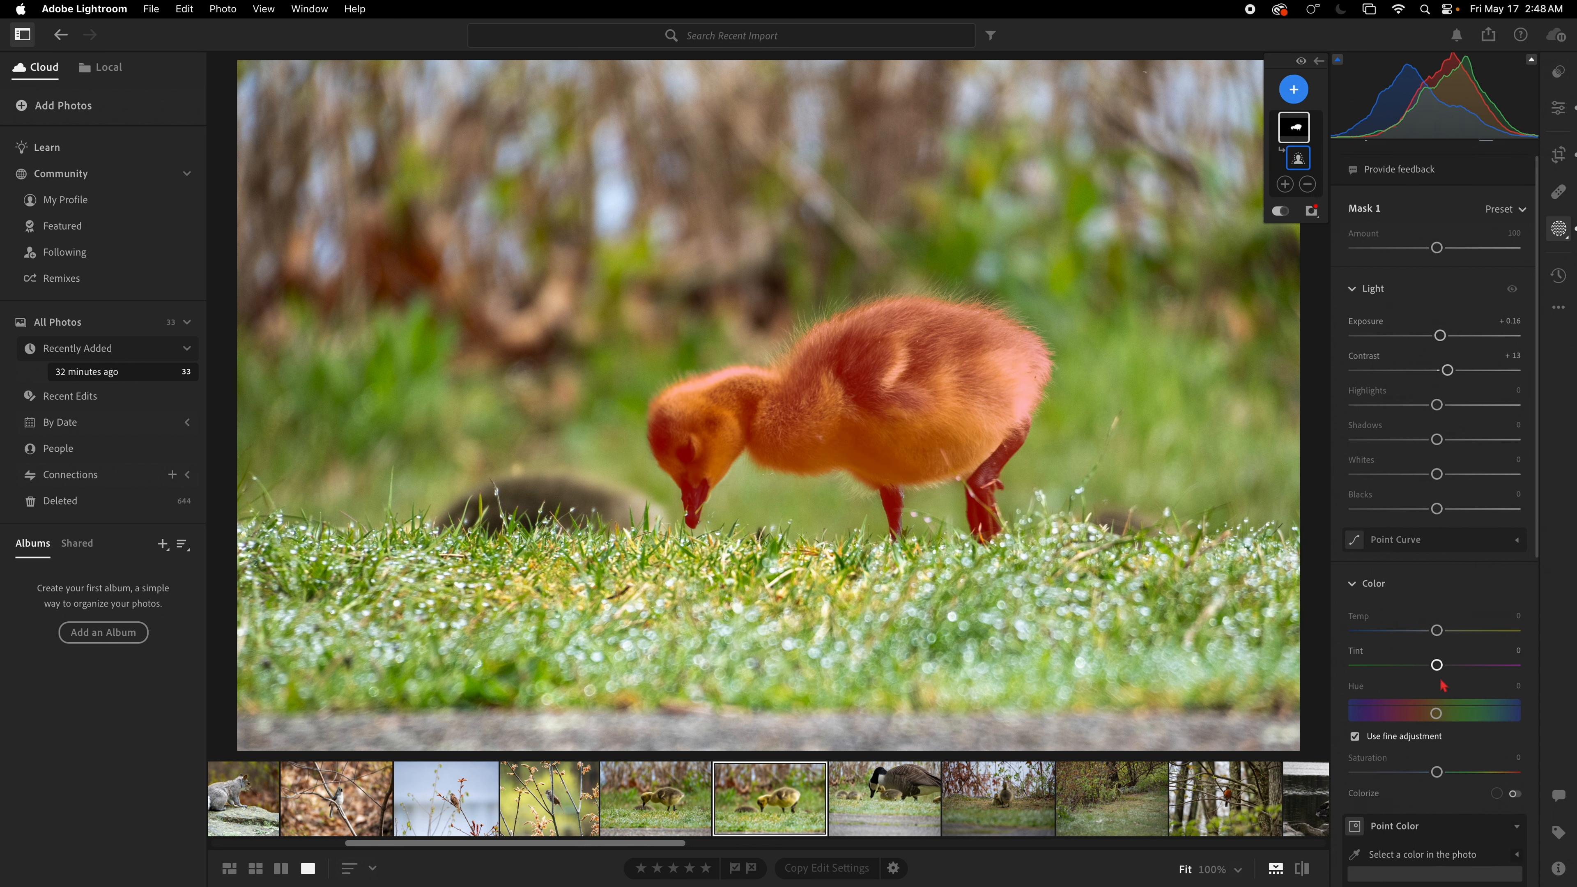
scroll(1426, 618, down, 2)
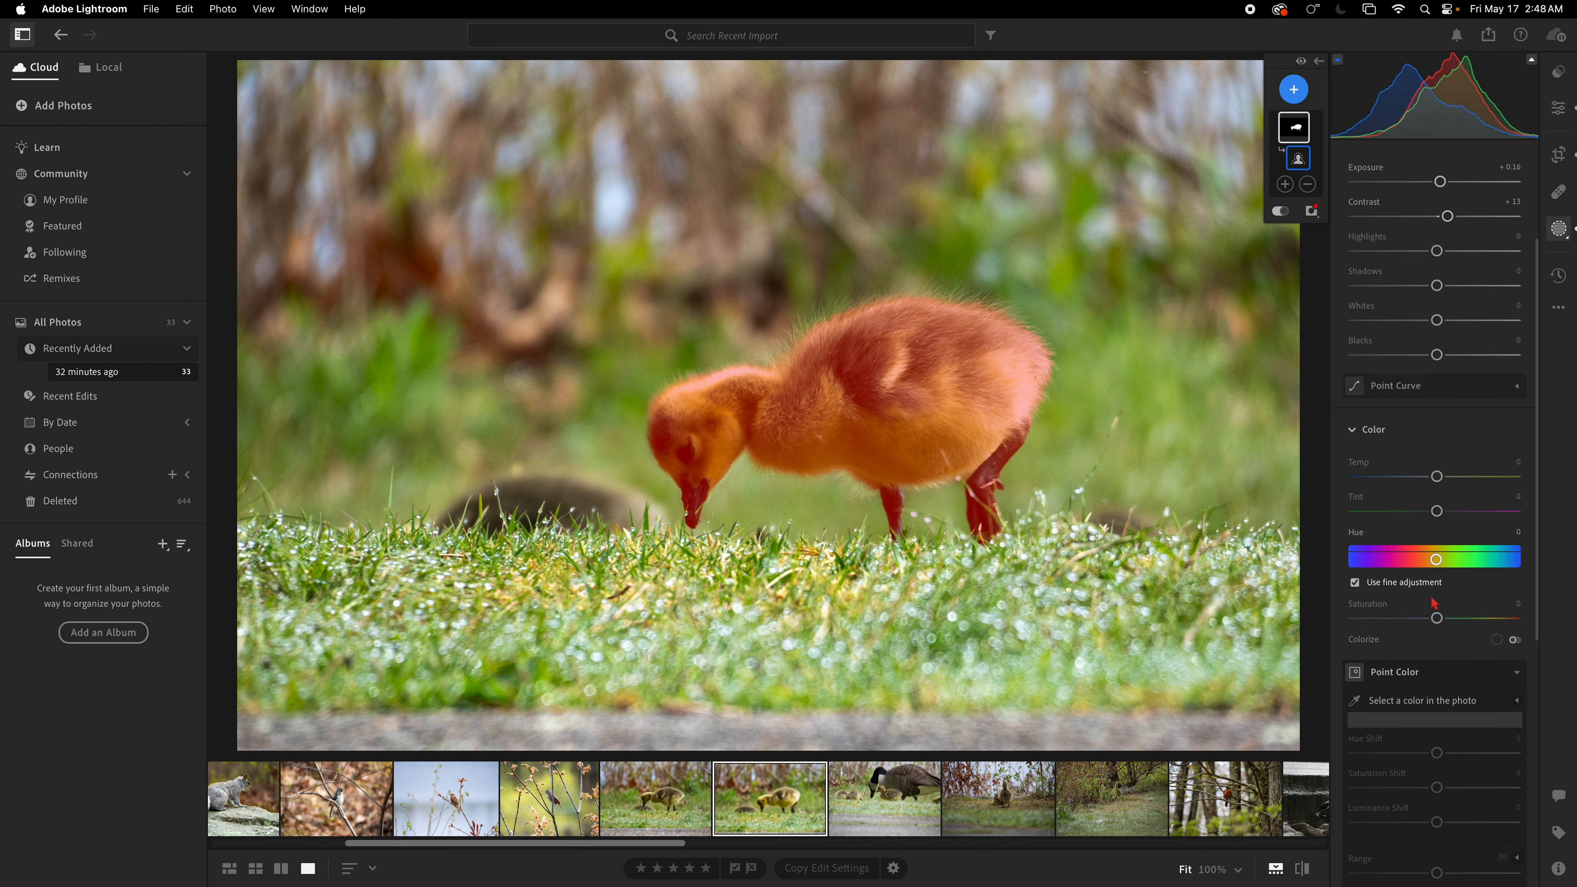
click(1355, 700)
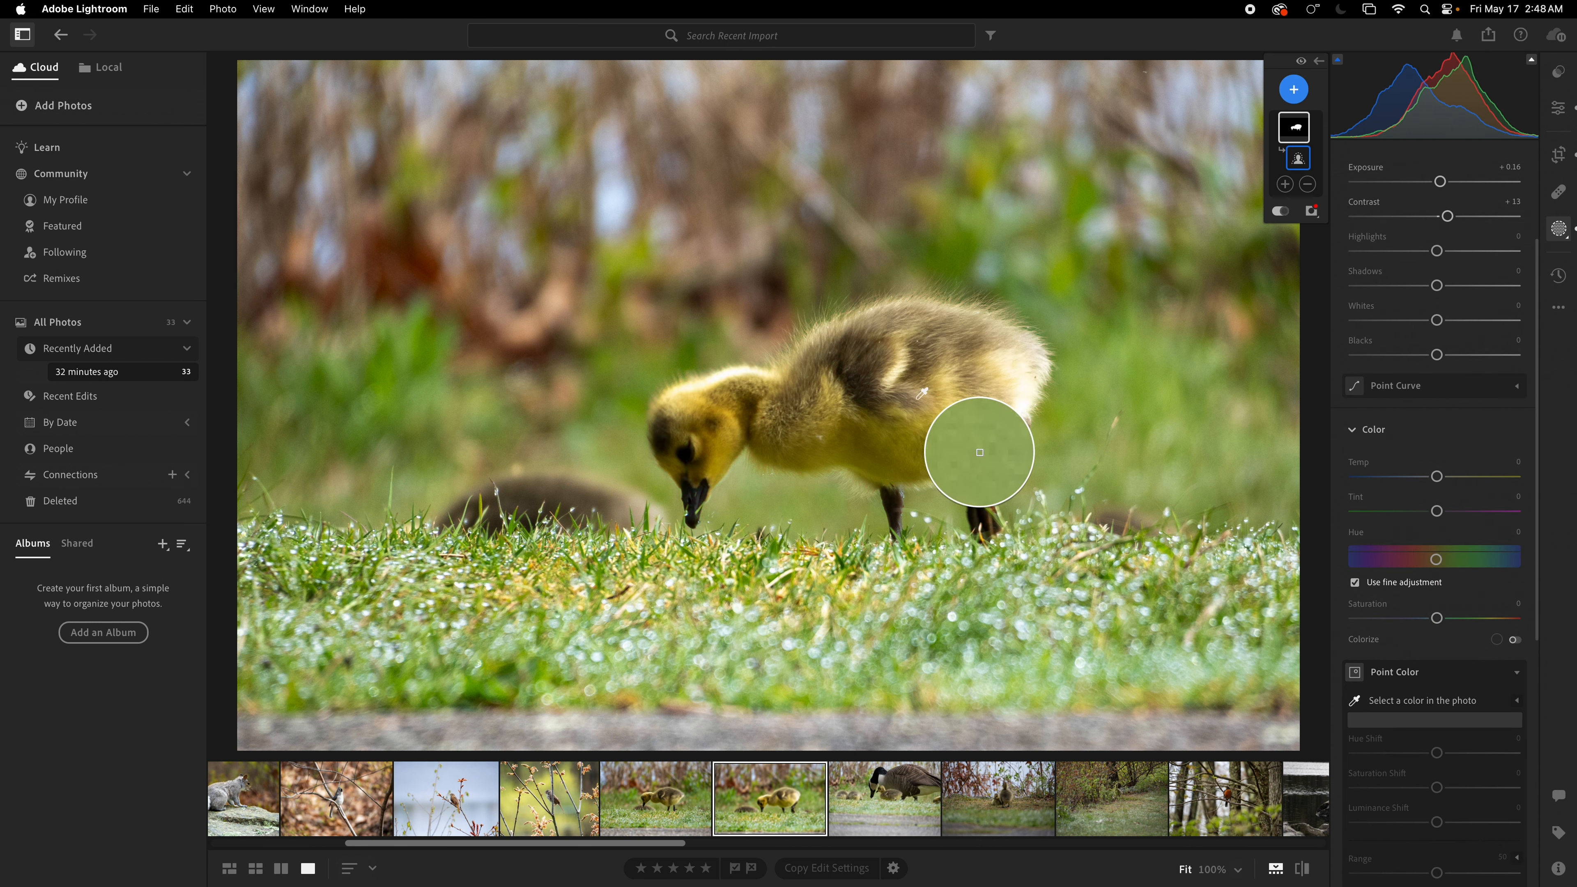
click(821, 442)
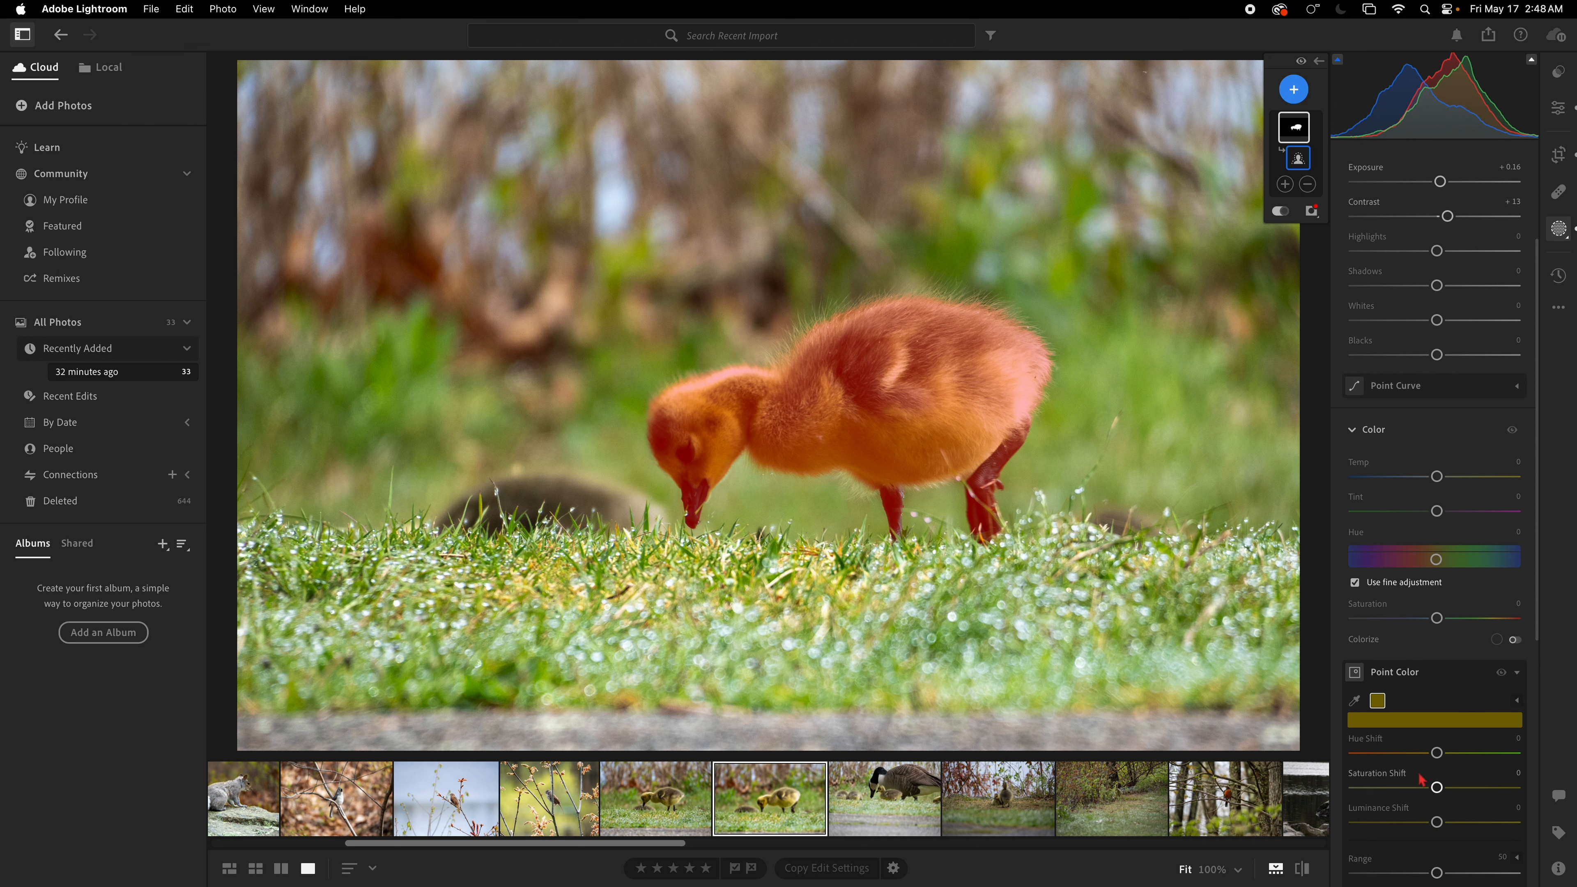
drag(1438, 788, 1457, 793)
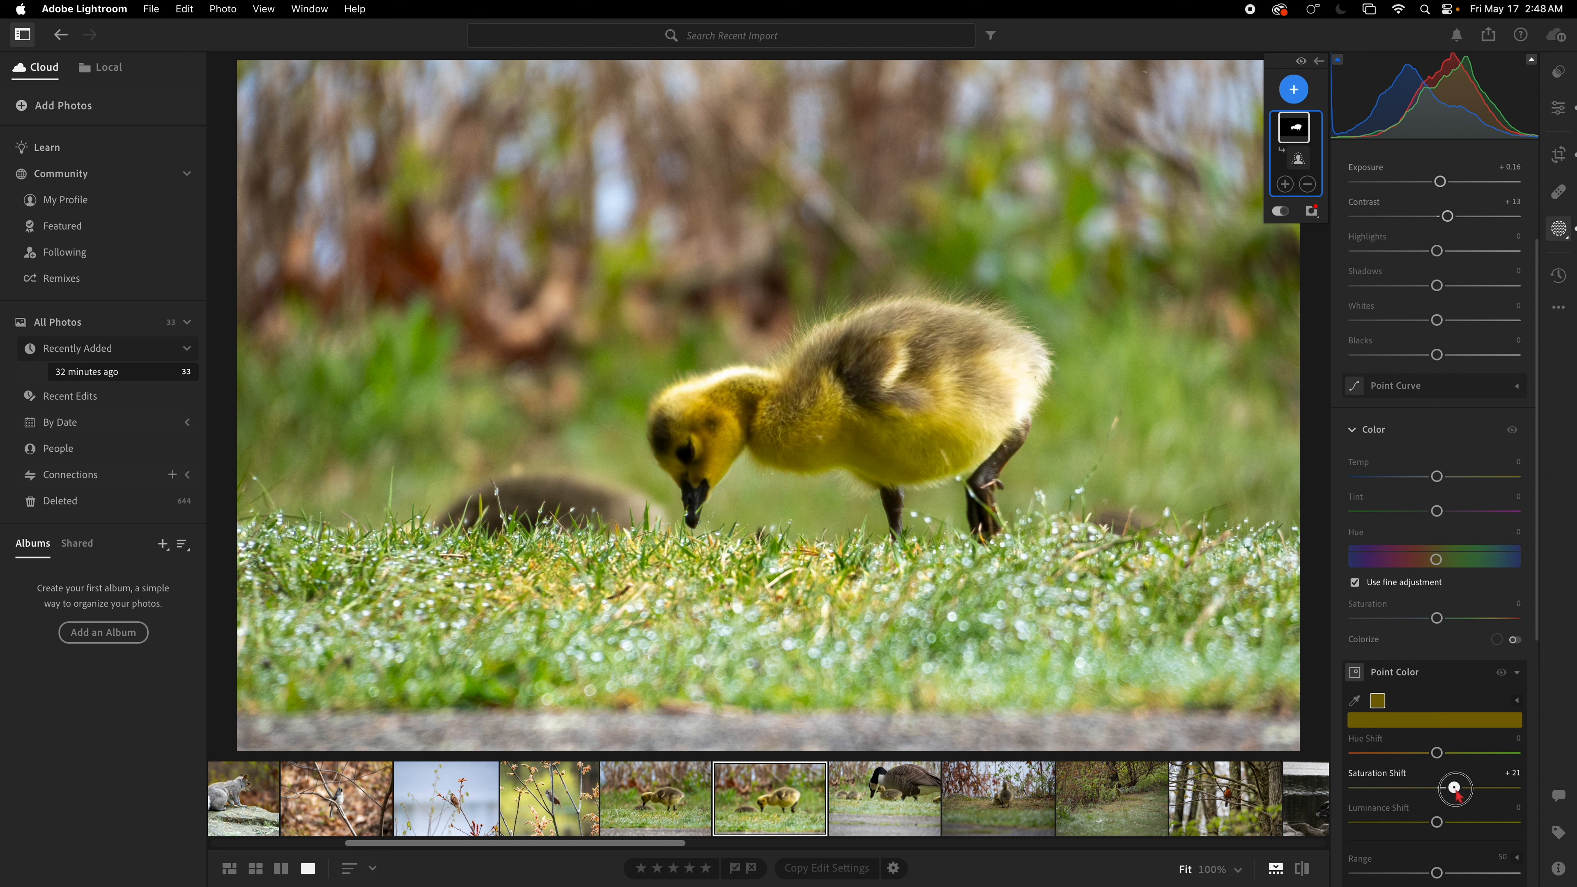
scroll(1447, 814, down, 1)
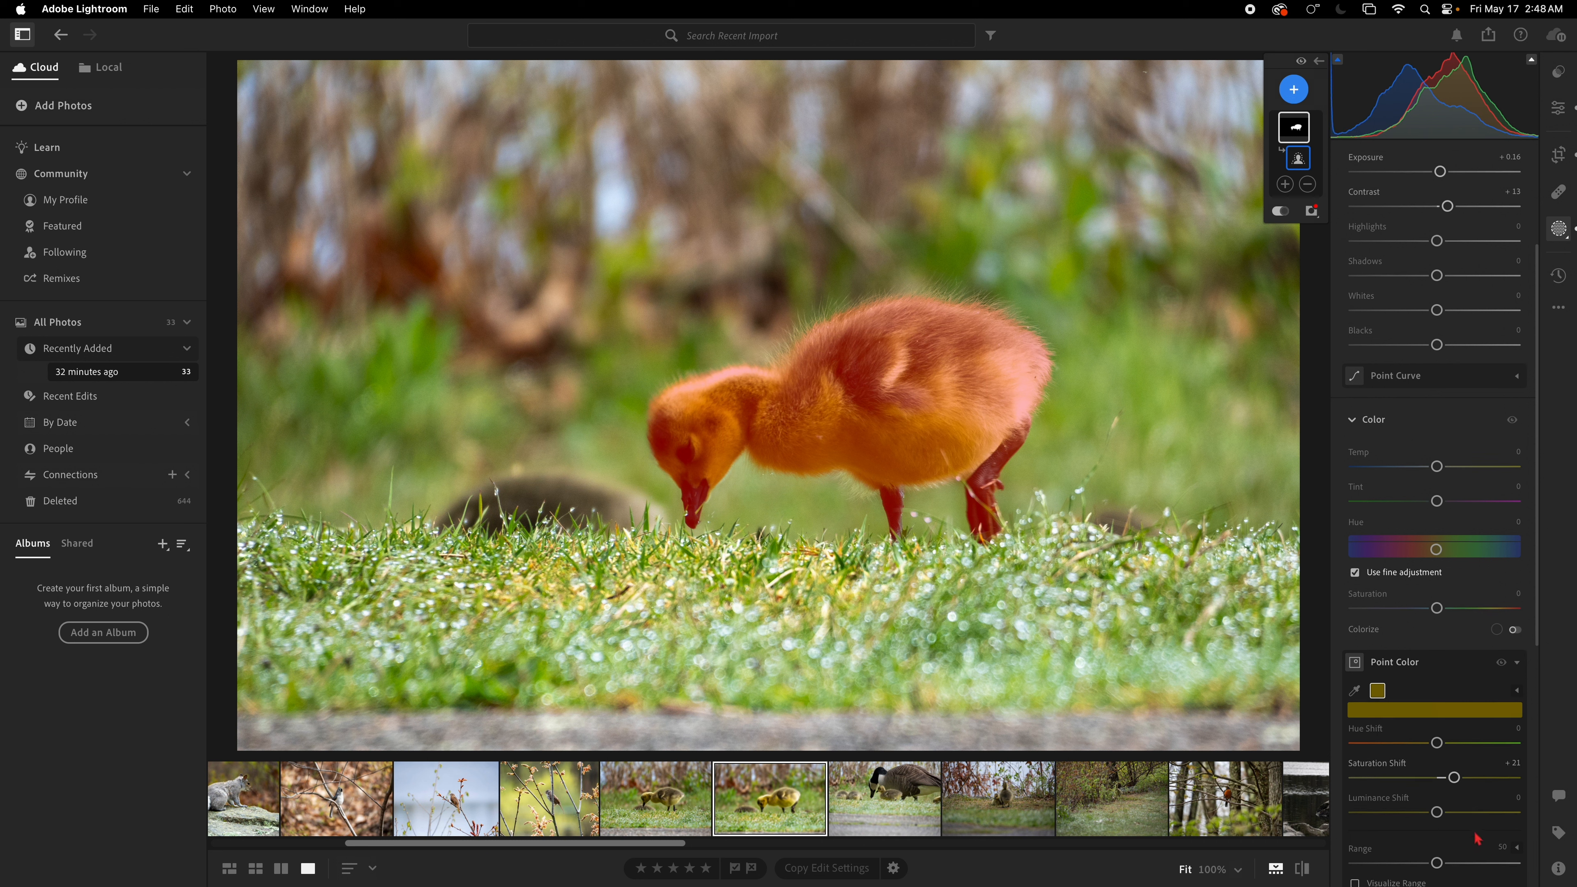
drag(1449, 816, 1455, 814)
Step: Sample a second point color from the grass and set its Saturation Shift to +5
click(1355, 690)
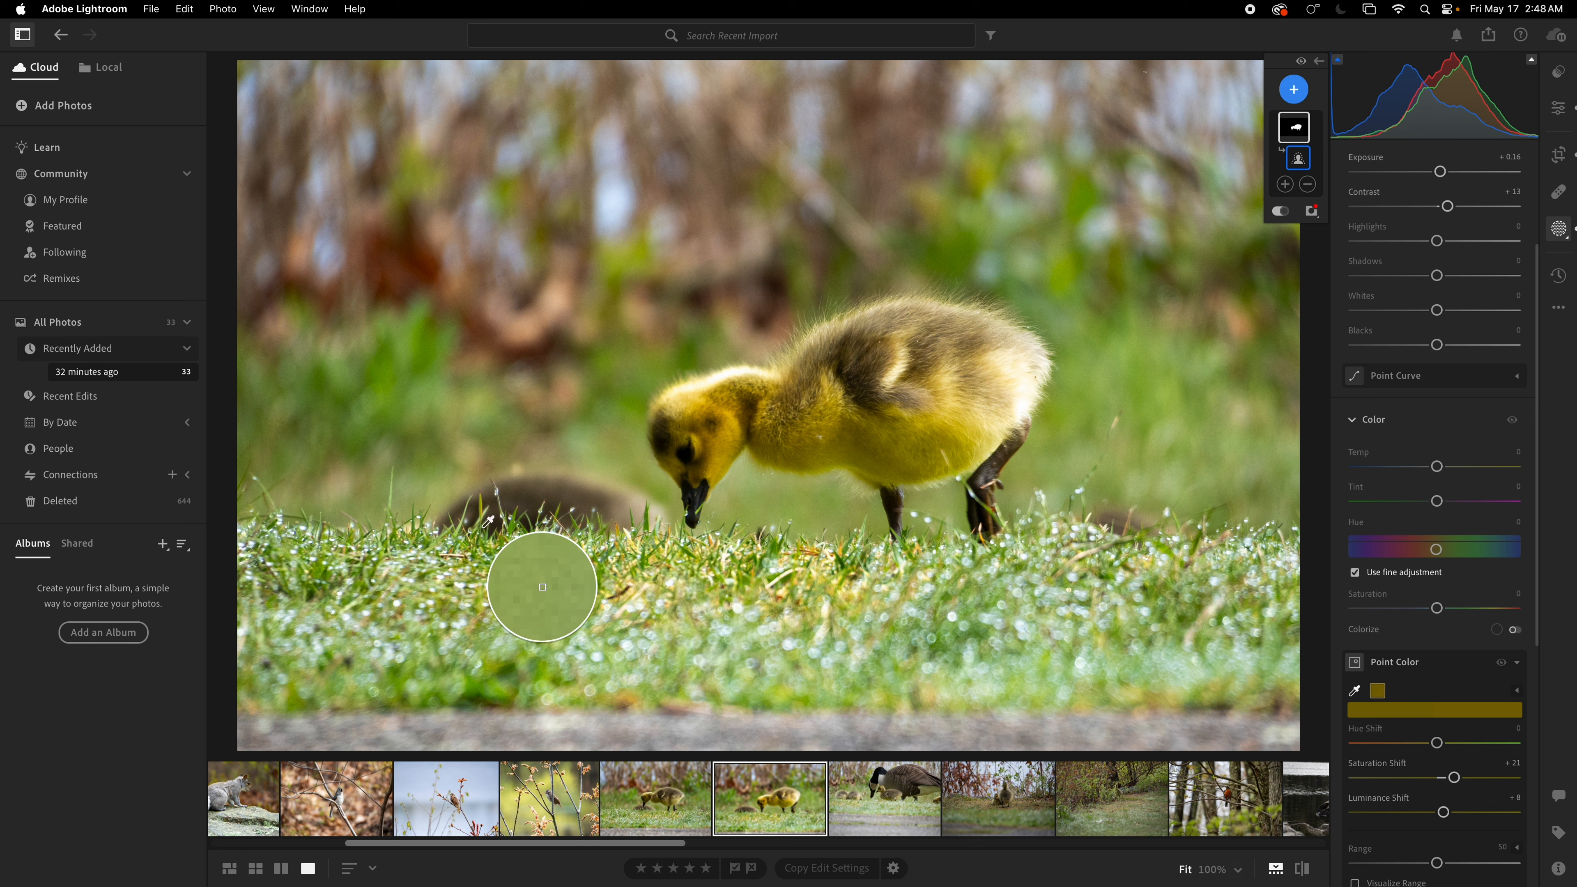
click(509, 528)
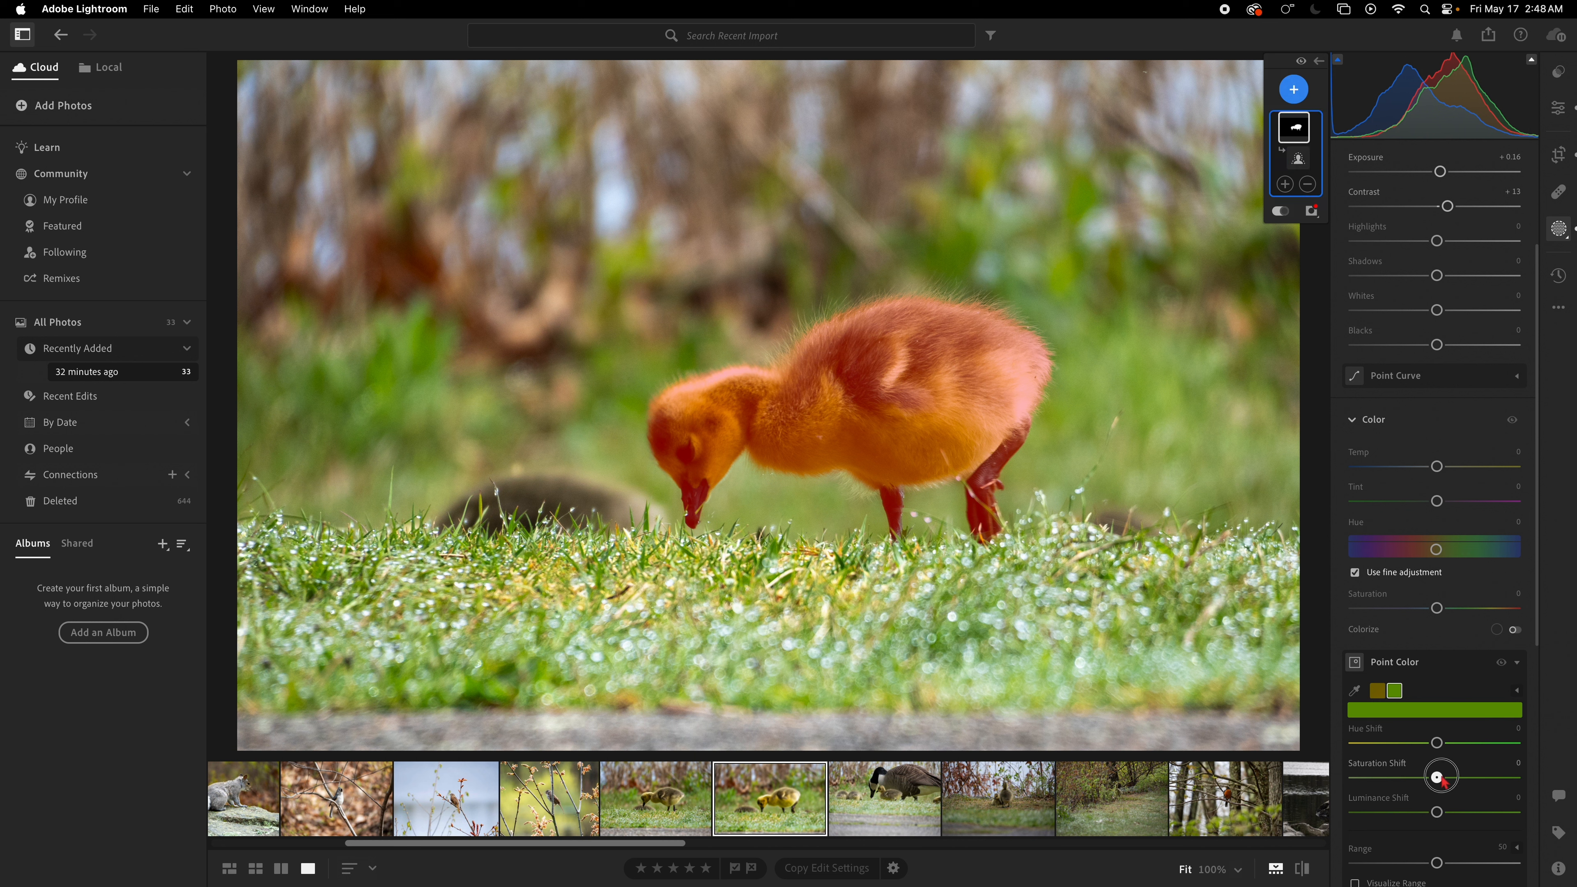
drag(1437, 777, 1441, 778)
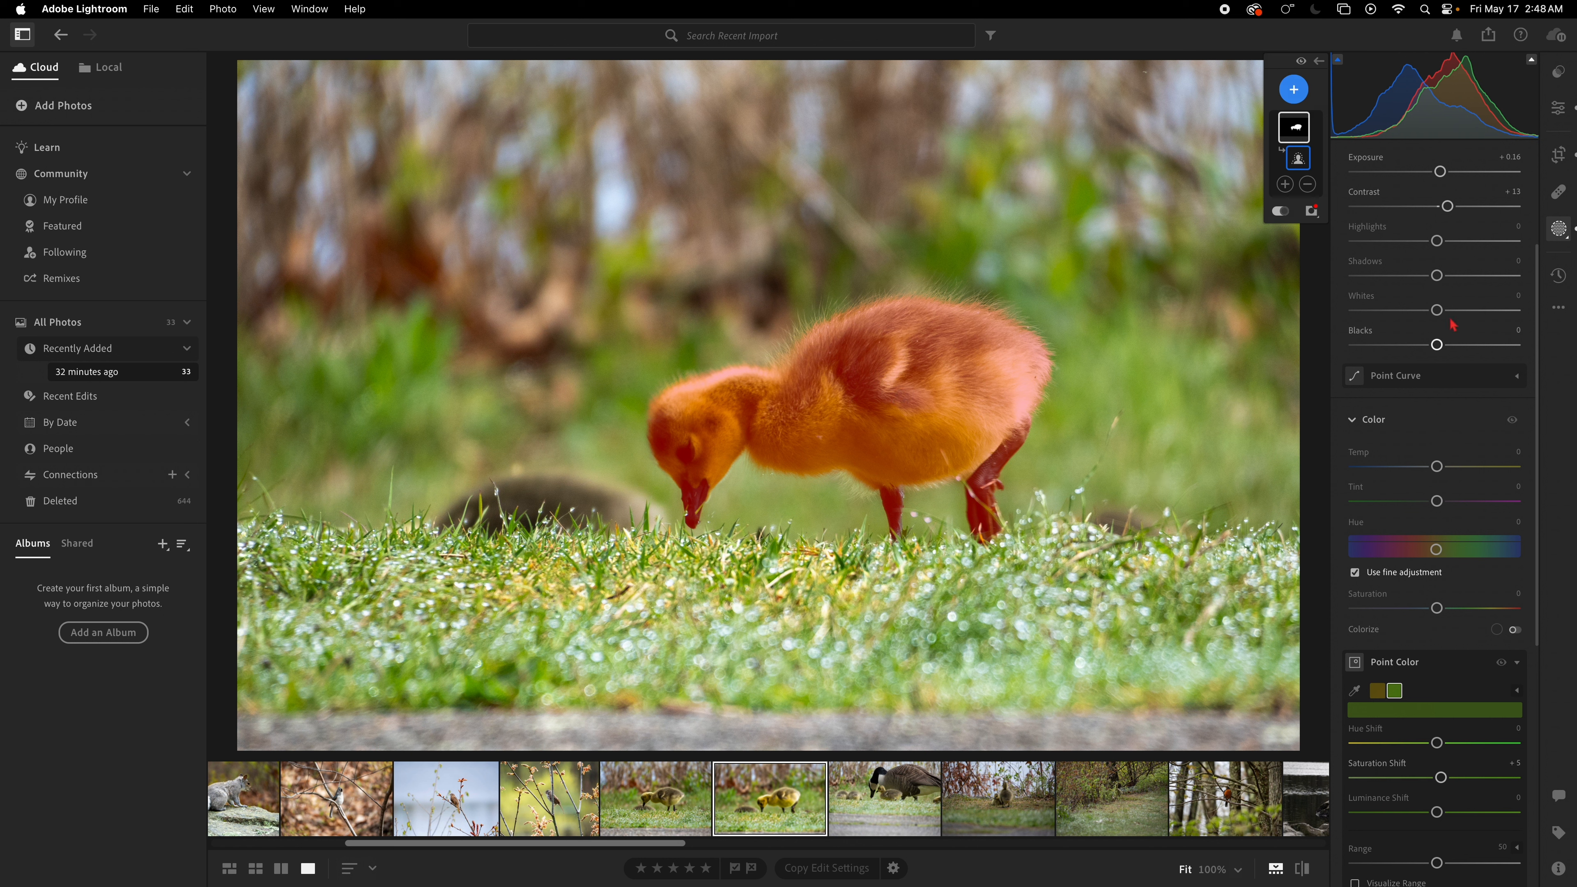
Step: Set the mask's Highlights to -22, Exposure +0.32, Contrast +16, Blacks -10 and Shadows -5
scroll(1437, 244, up, 3)
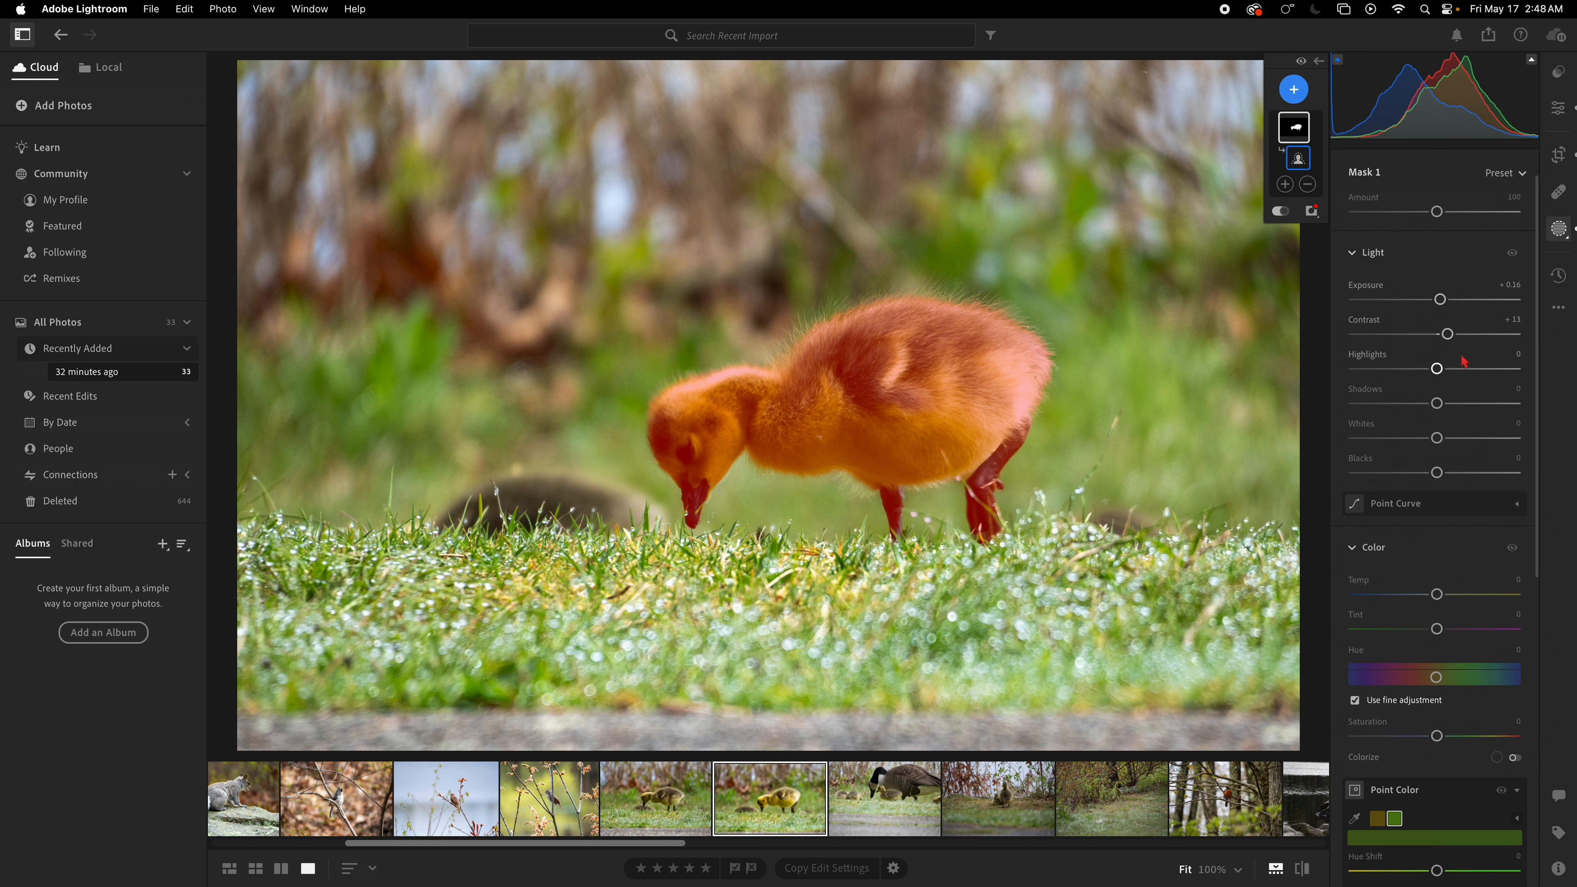
drag(1441, 373, 1422, 371)
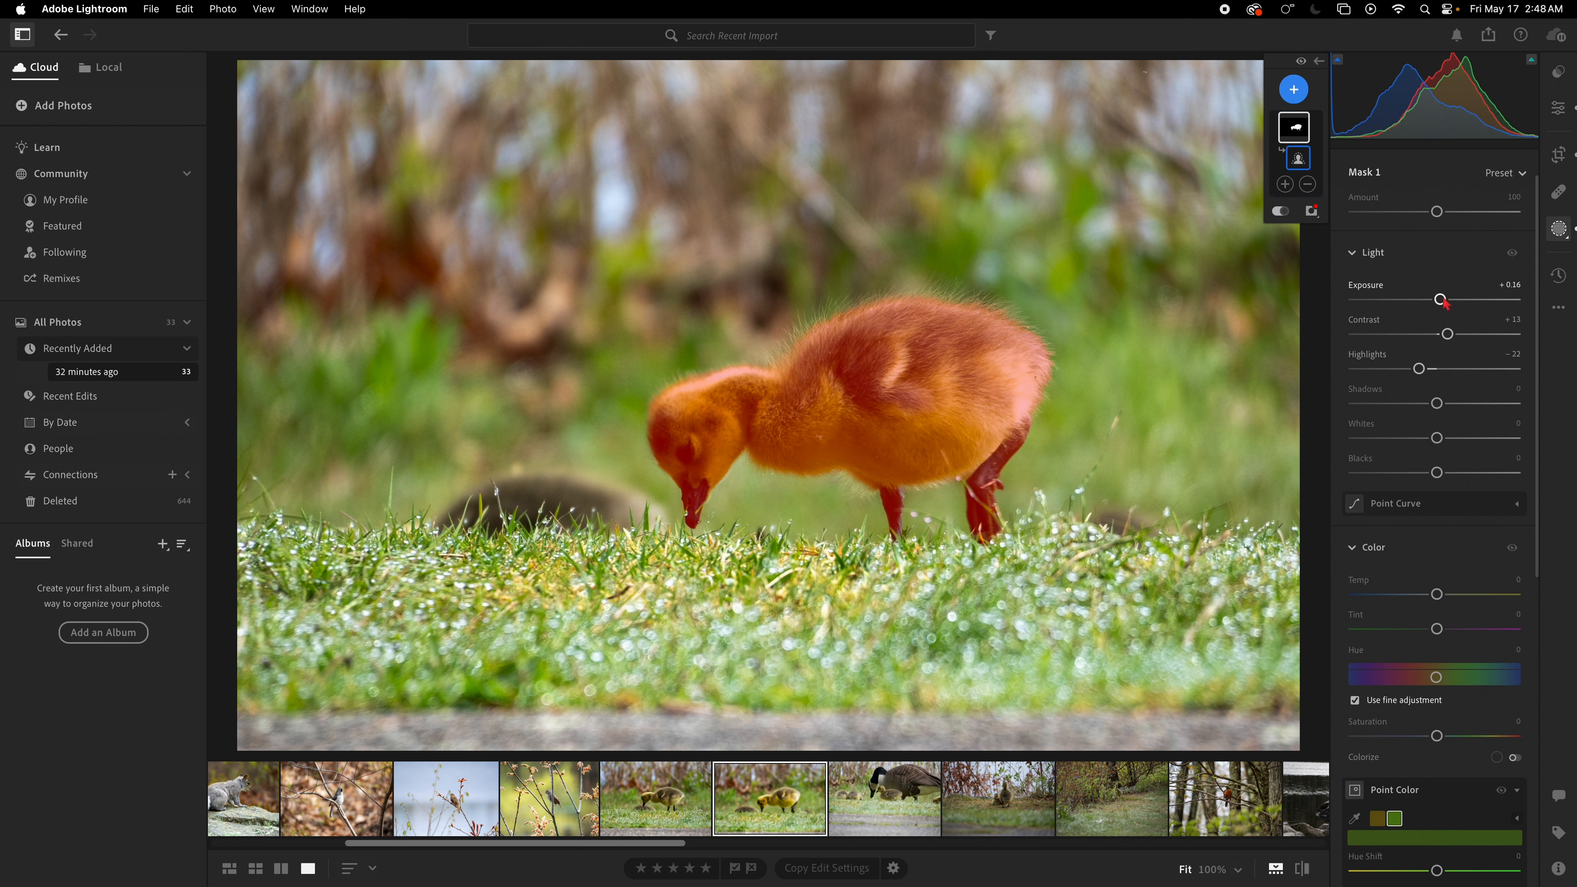
drag(1440, 299, 1451, 335)
drag(1436, 473, 1428, 473)
drag(1436, 403, 1438, 410)
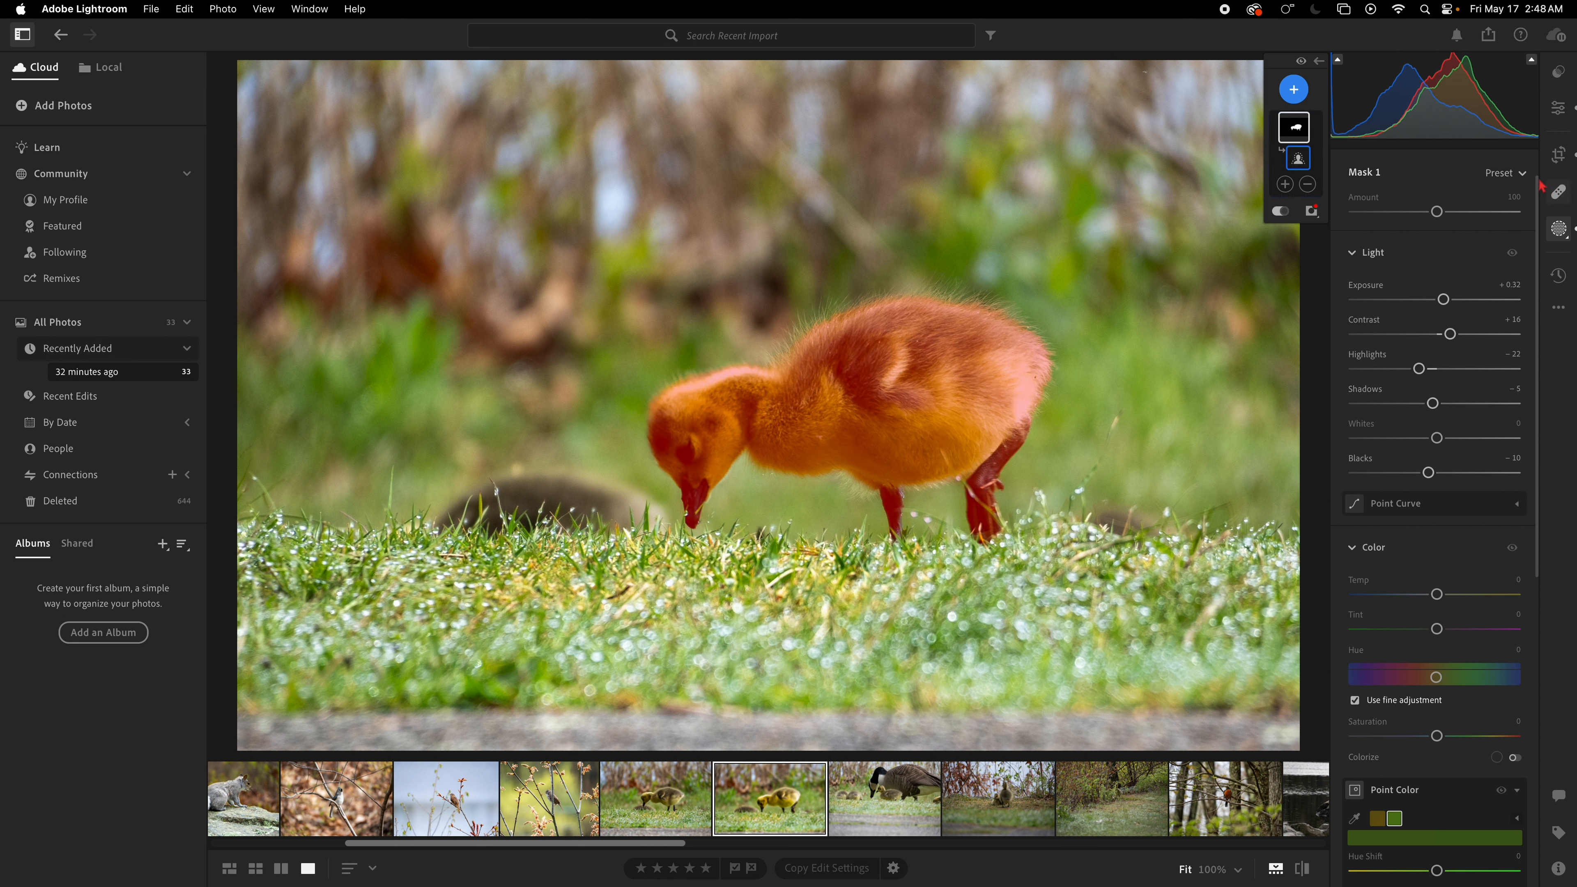
Step: Leave masking and open the photo's version history
click(1554, 120)
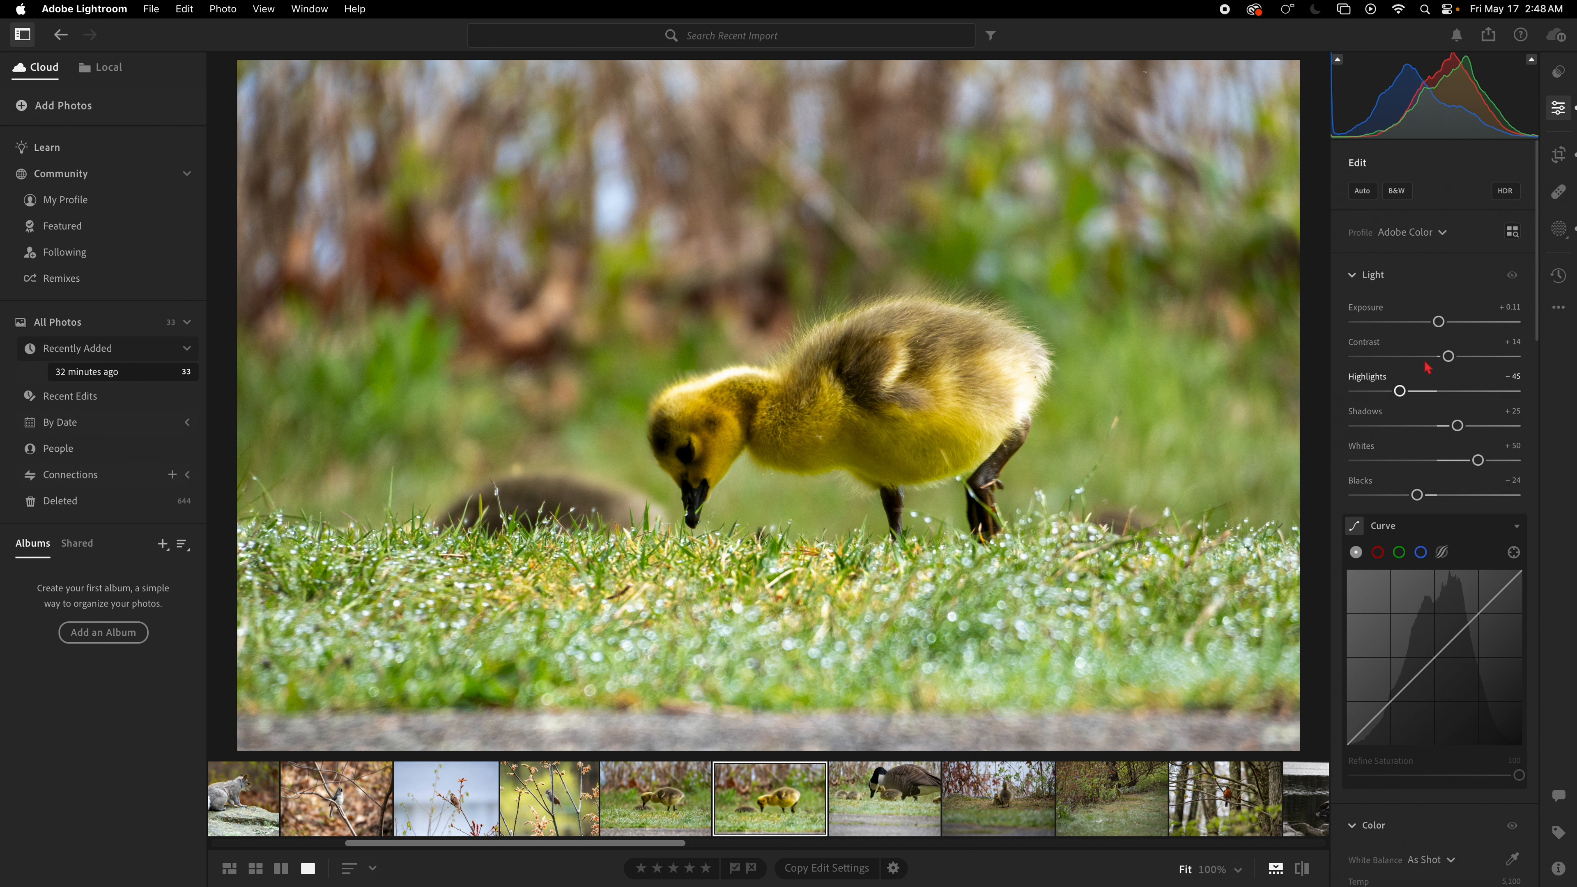
click(1559, 276)
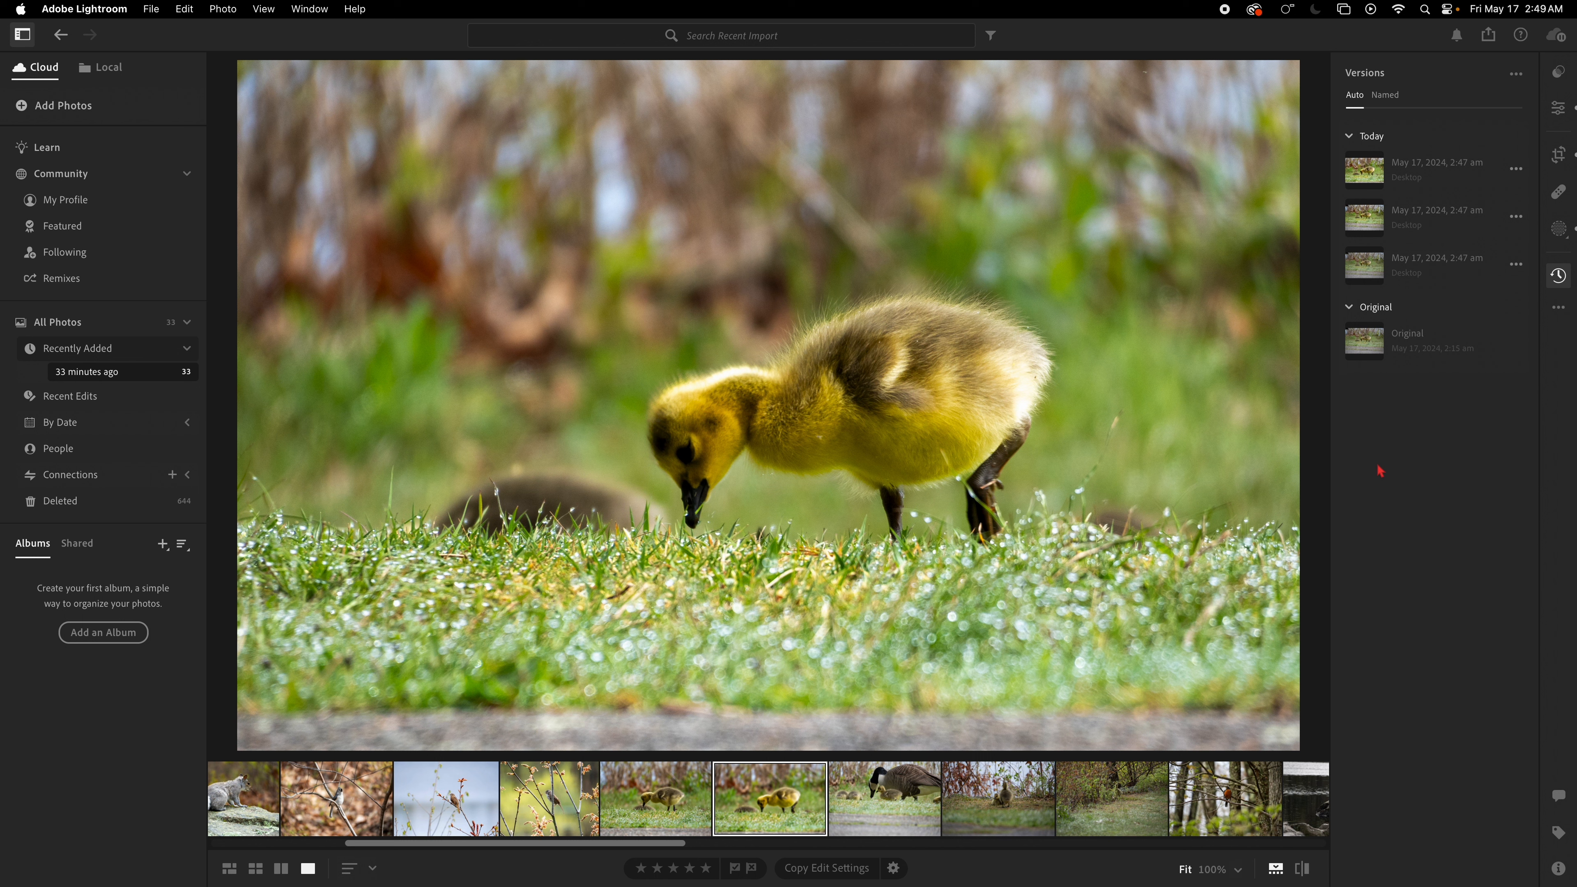
Step: Compare the edited gosling photo with the previous gosling shot by switching between the two
click(662, 818)
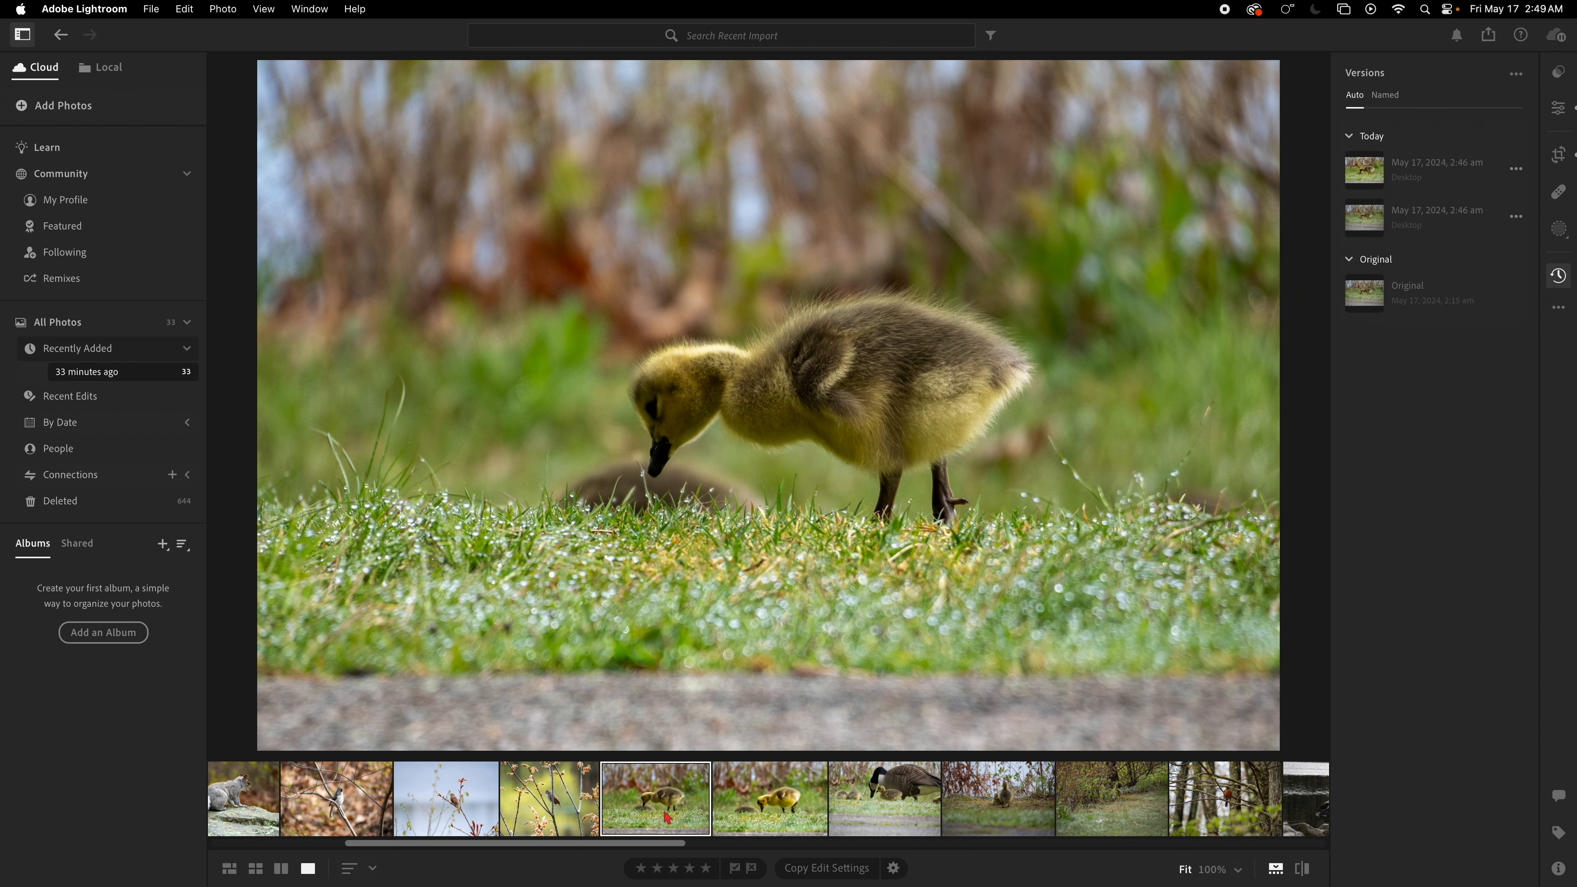
click(759, 816)
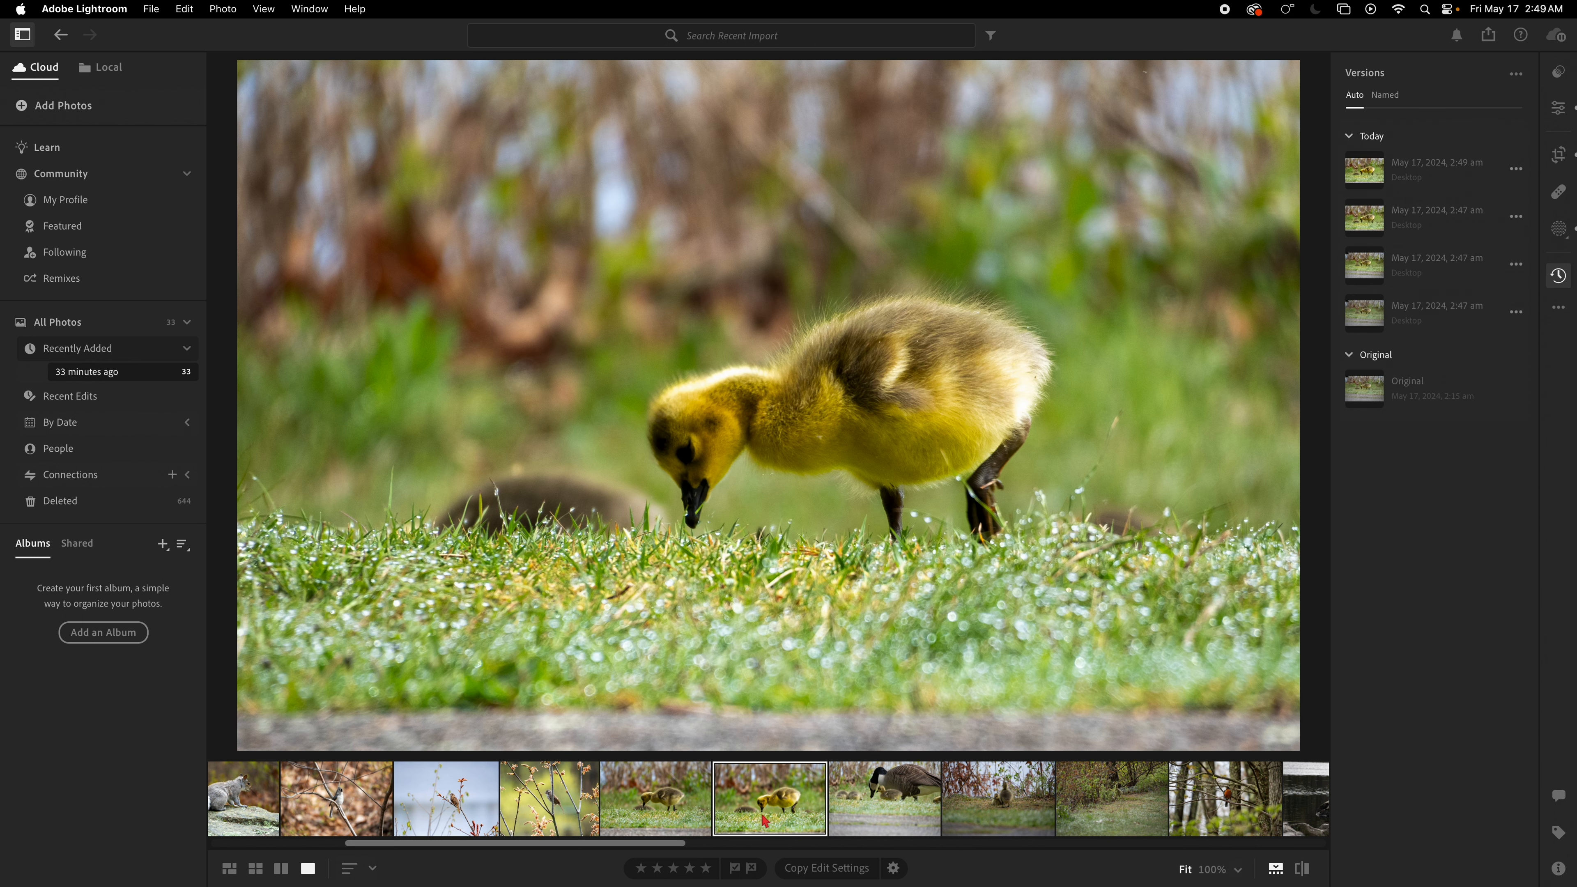
click(687, 818)
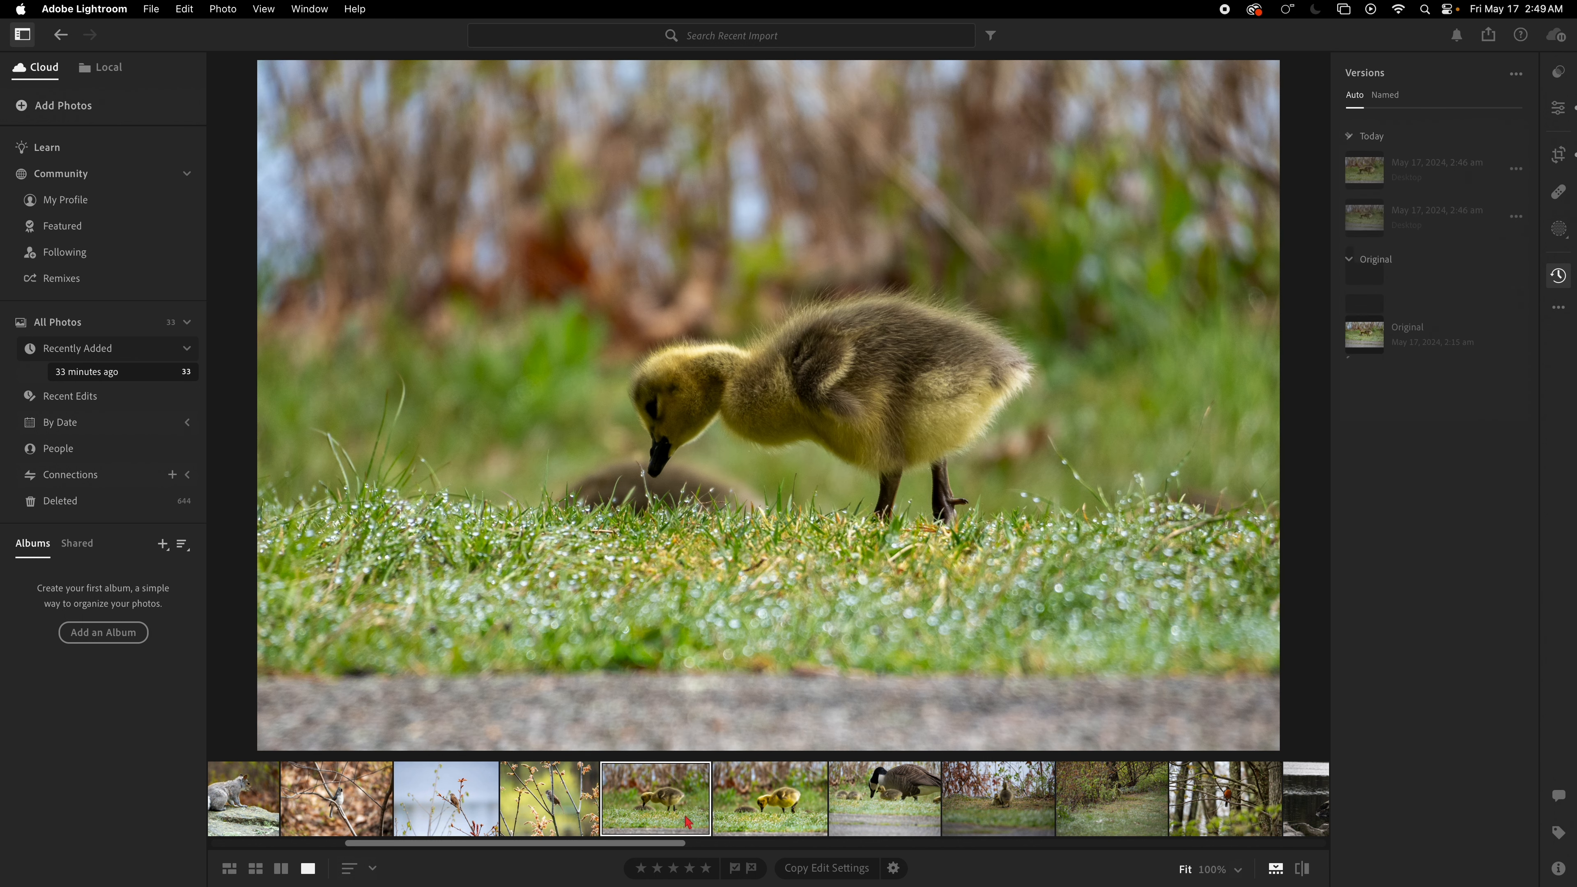
click(739, 822)
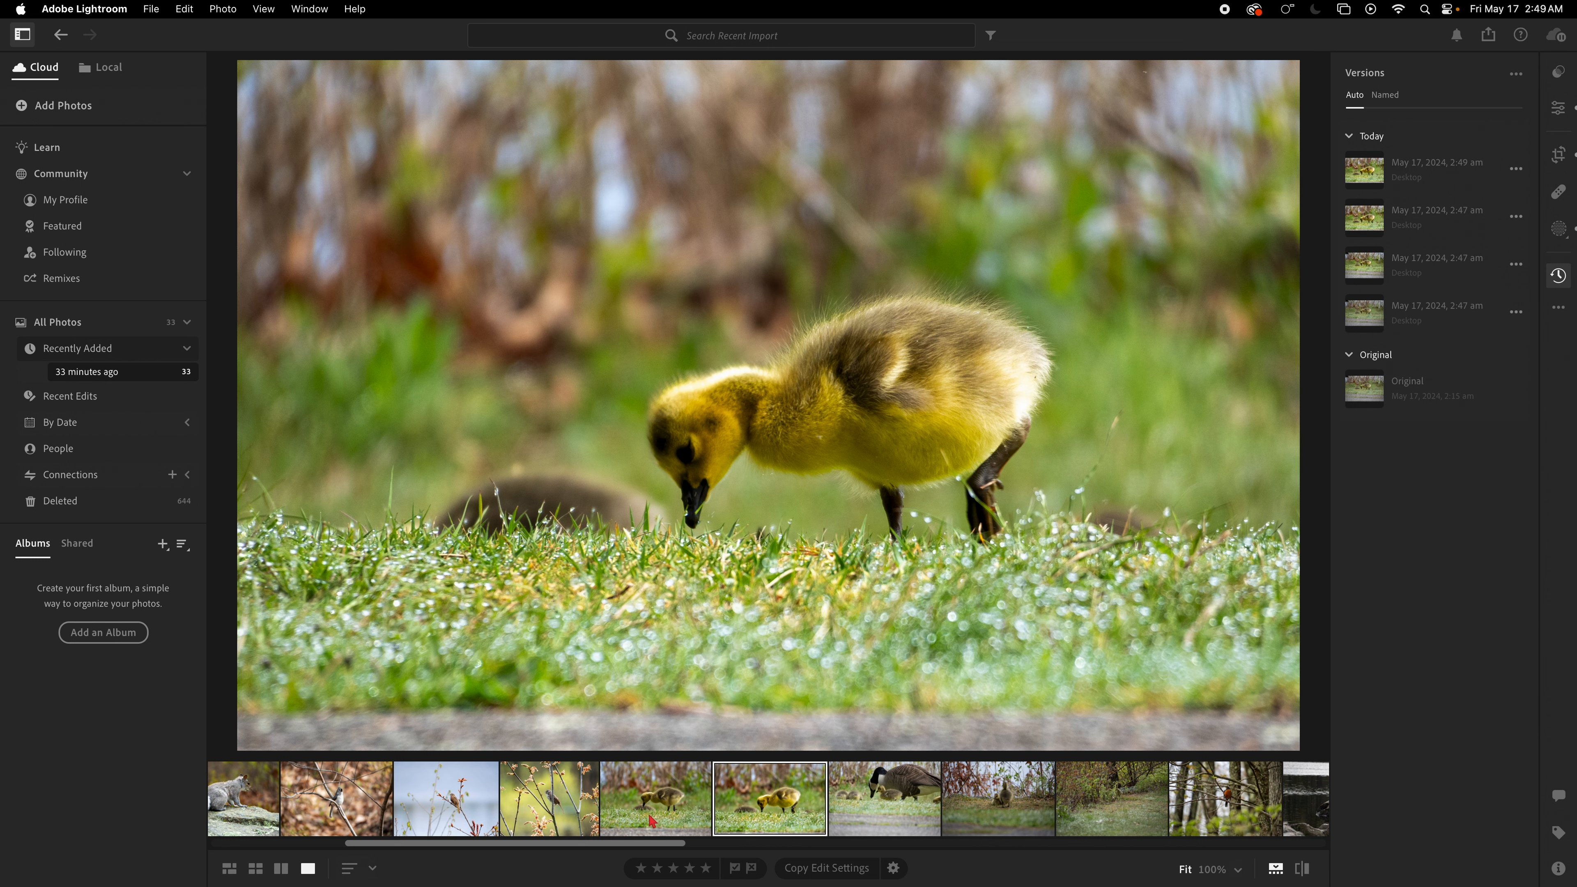
click(662, 815)
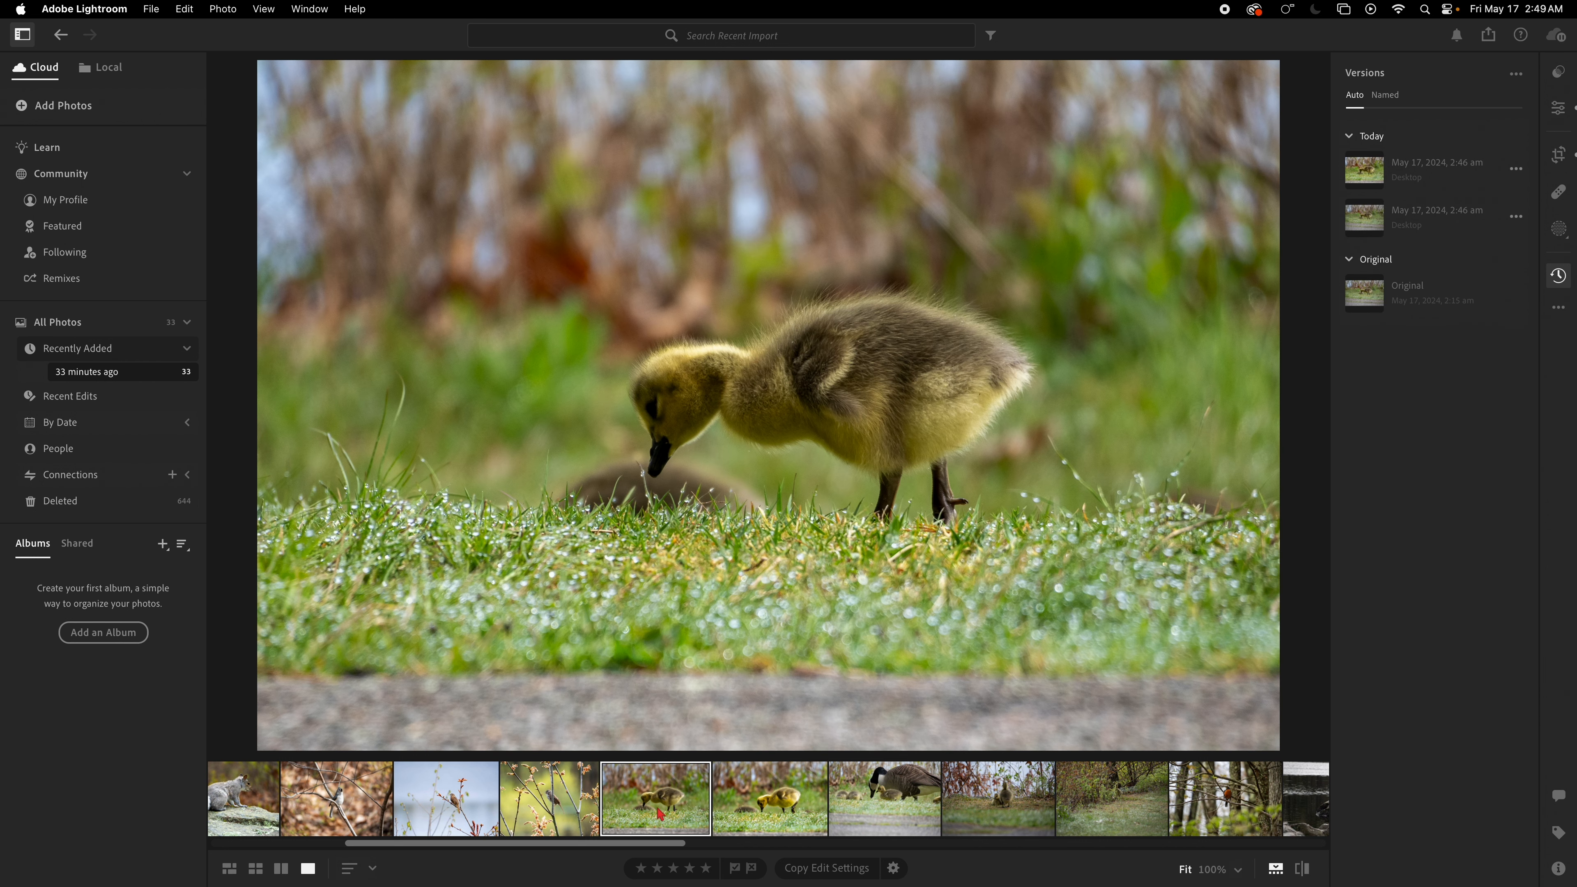
click(758, 808)
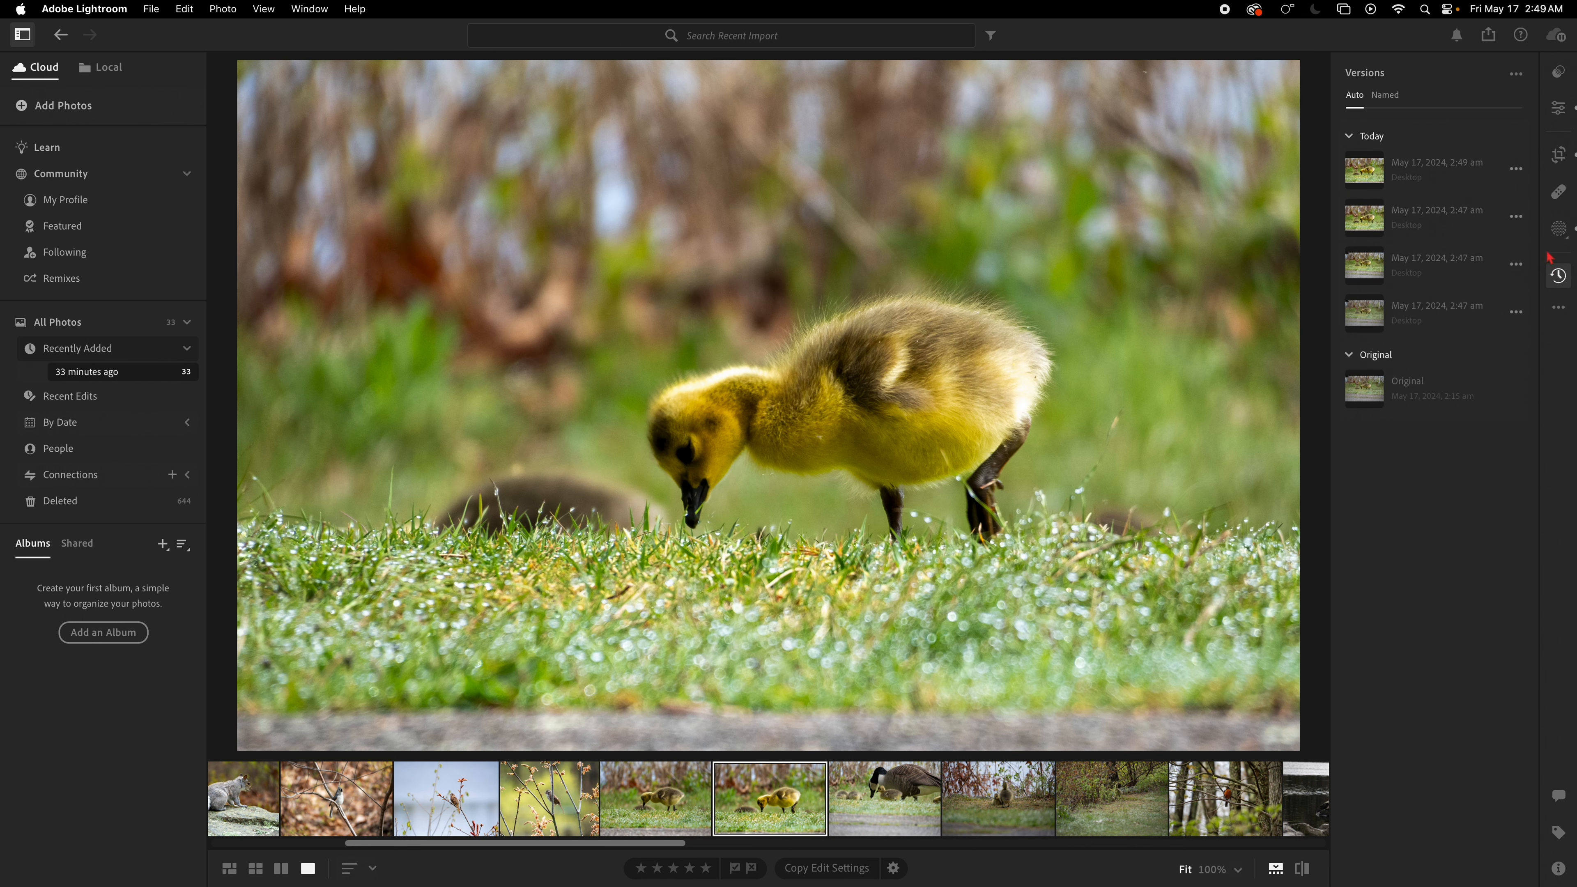
Step: Open Masking and delete "Mask 1" from the gosling photo
click(1559, 228)
right_click(1299, 126)
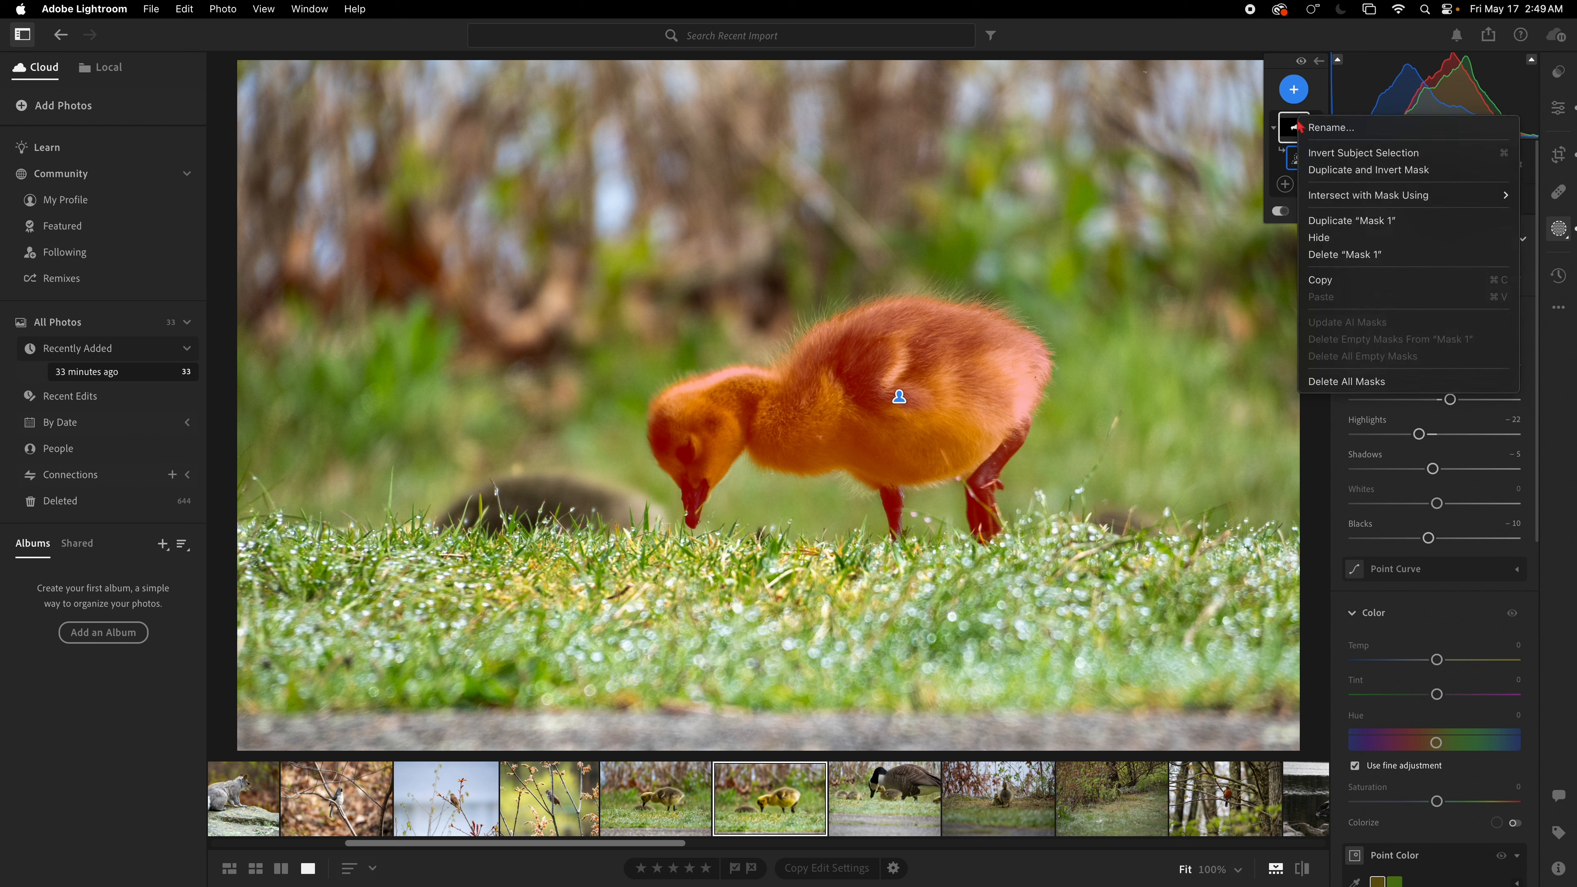
click(1334, 257)
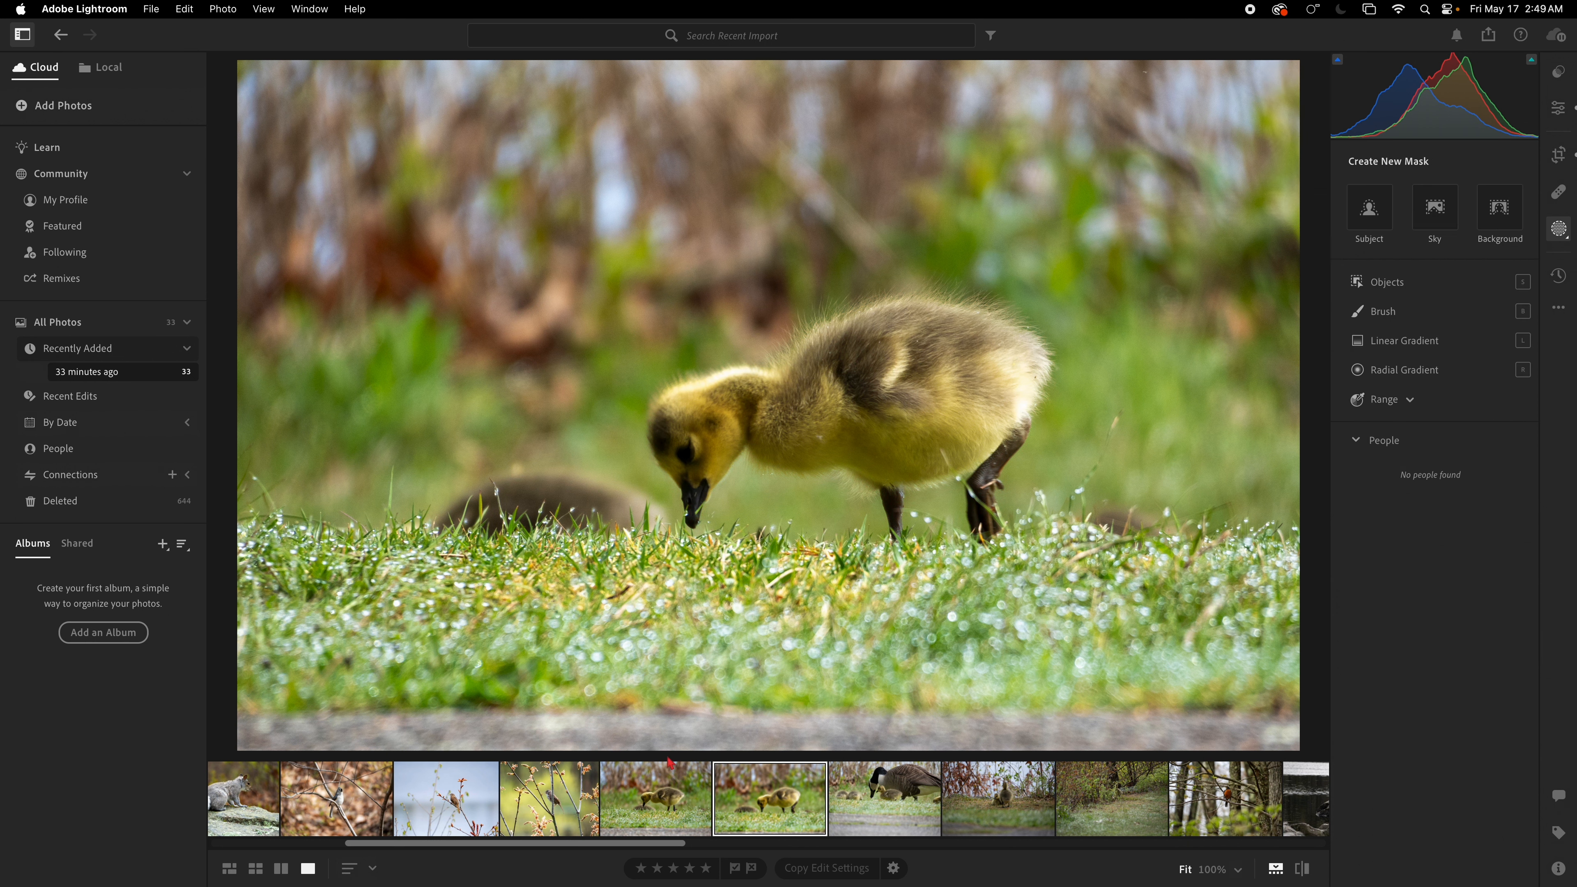
Step: Compare the gosling photo with the previous gosling shot again
click(672, 791)
click(756, 796)
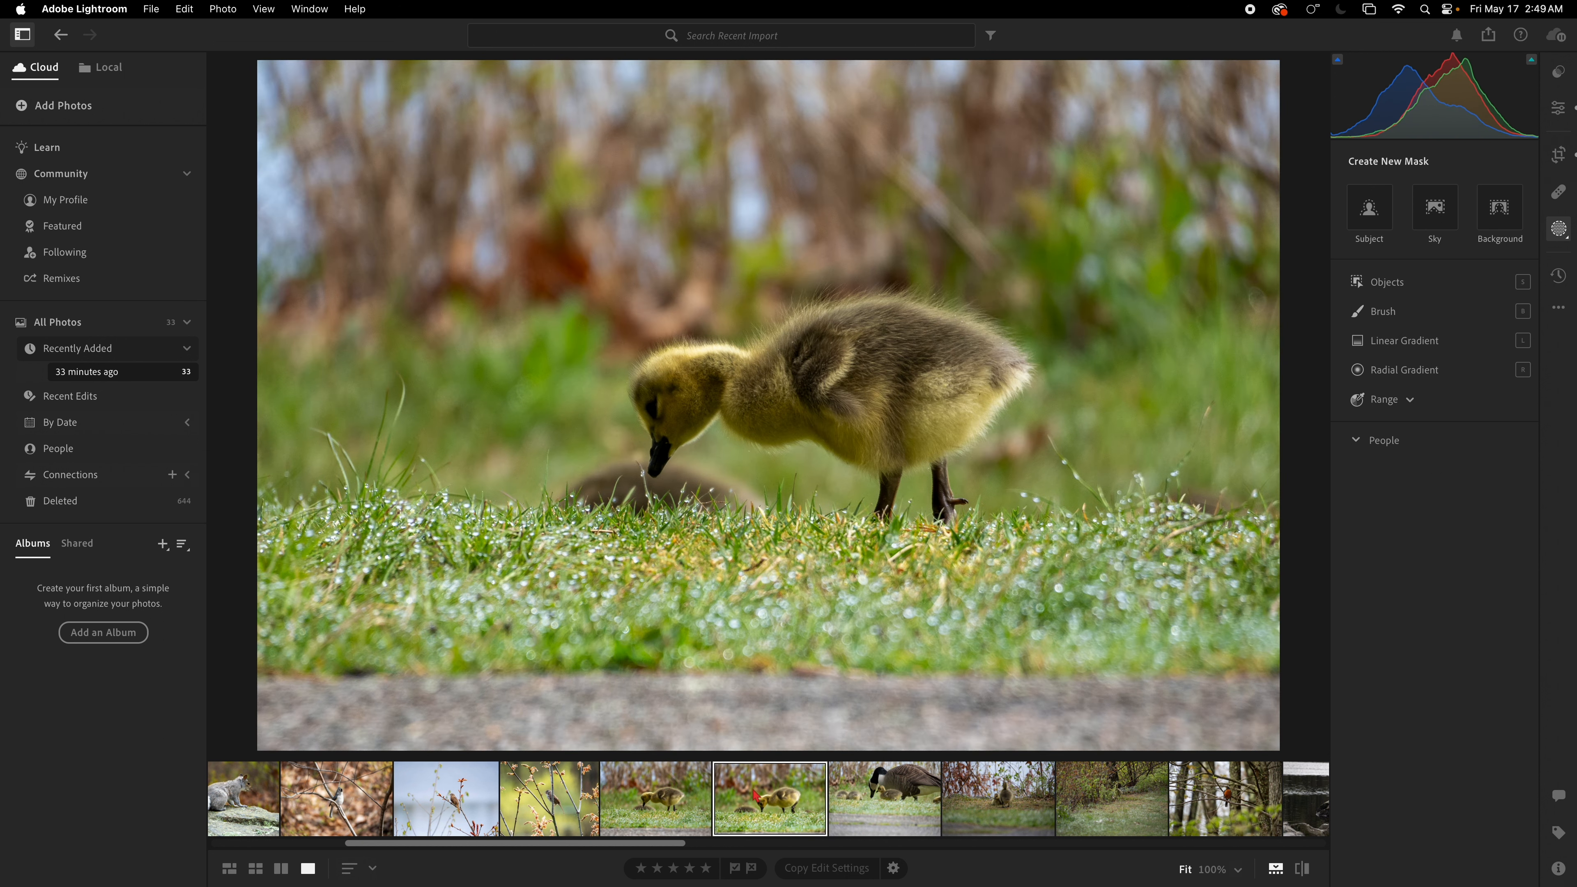
click(692, 800)
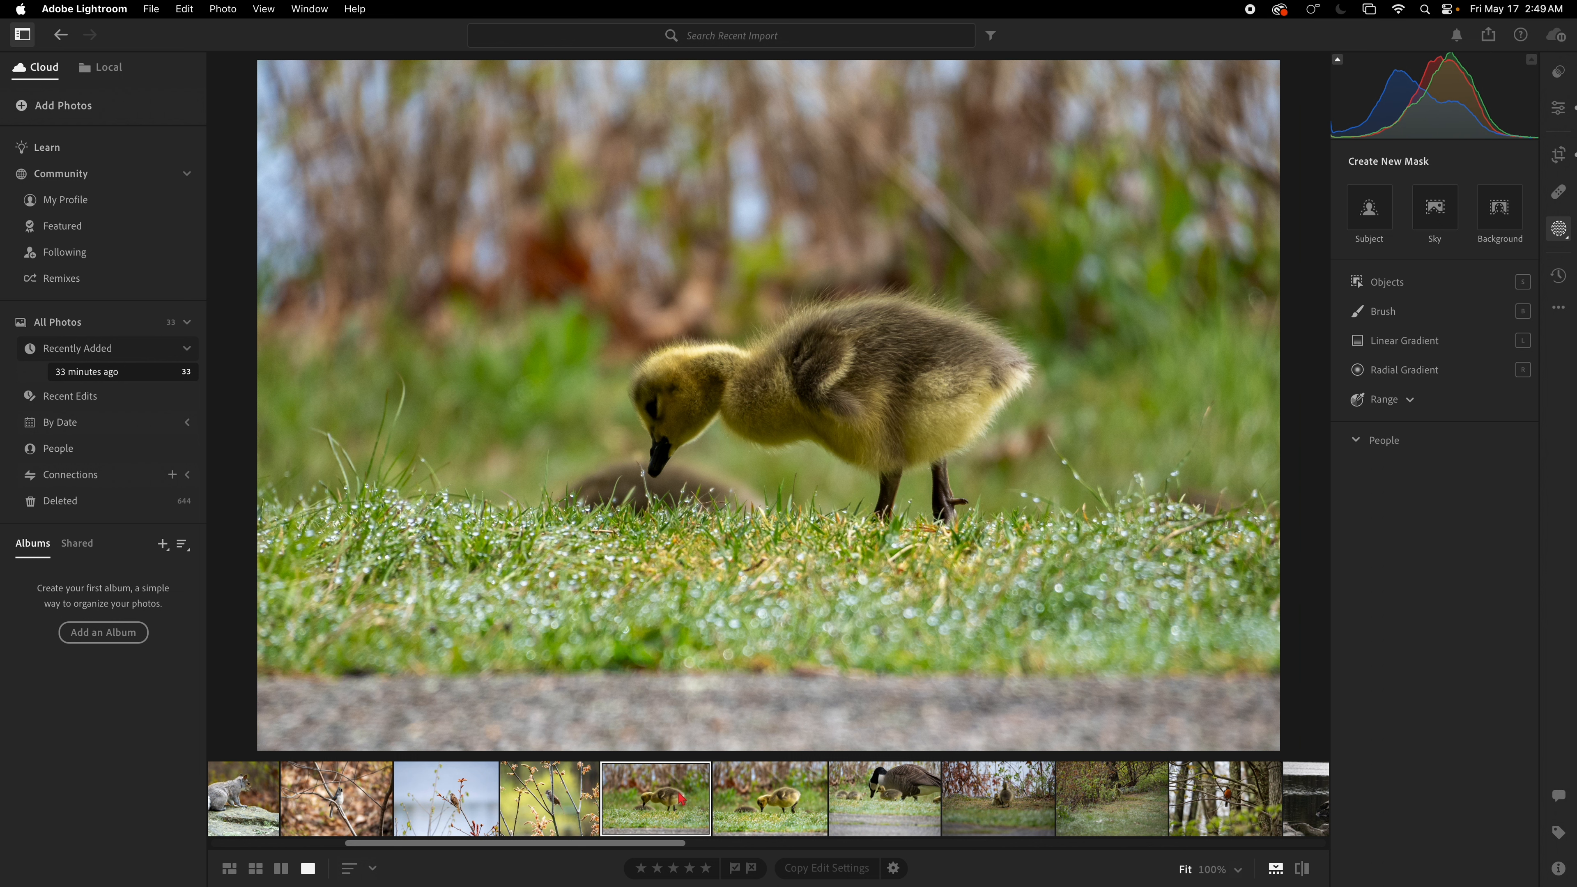
click(738, 809)
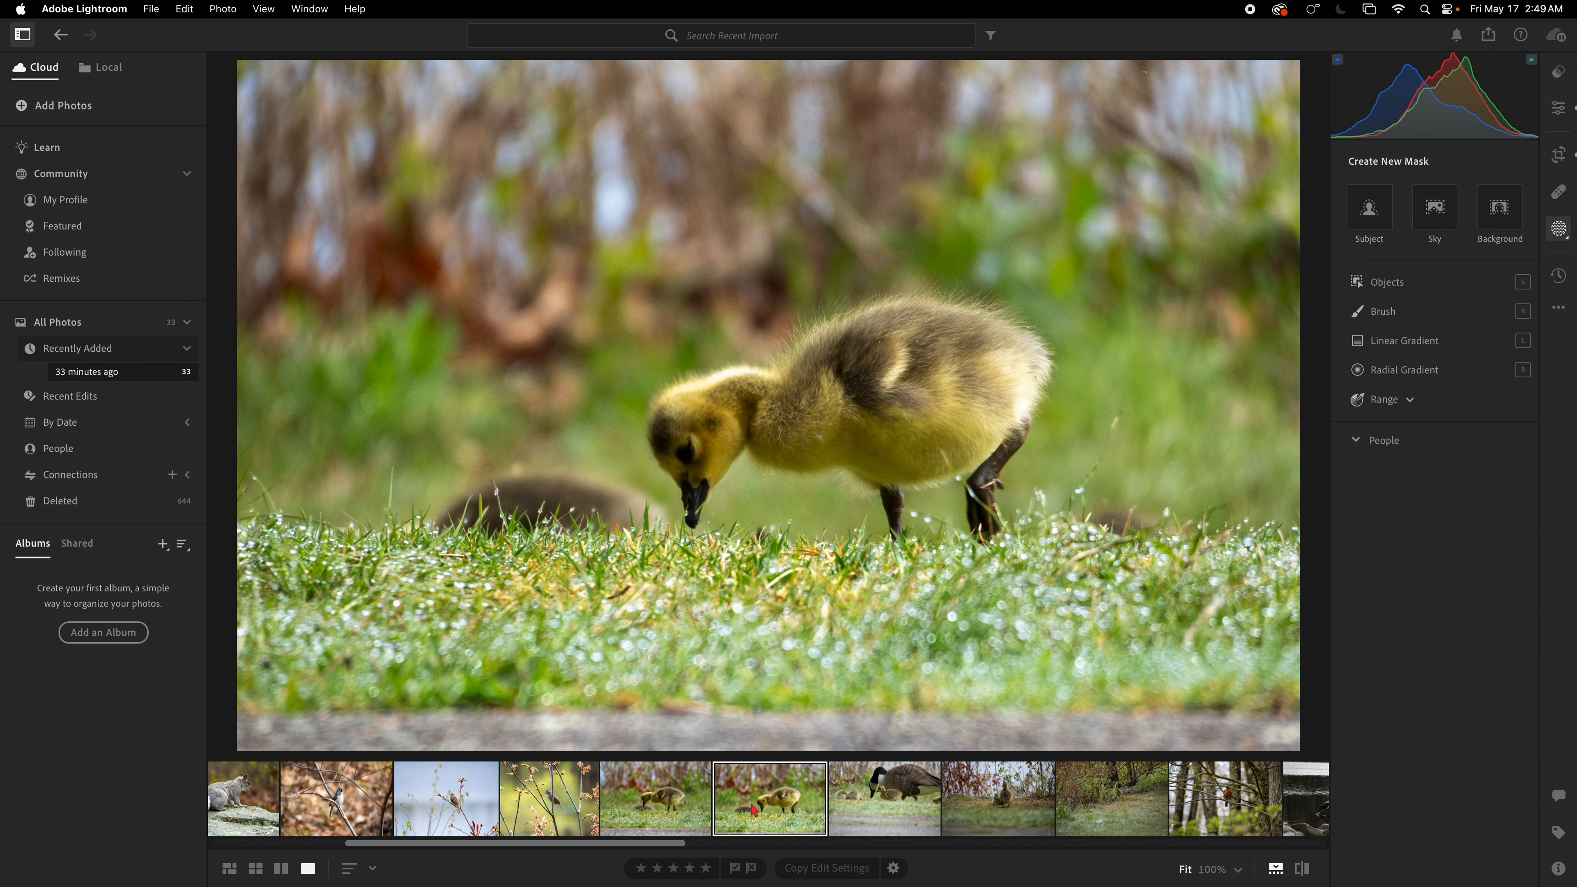
Step: Open the goose-and-goslings photo, apply Auto tone, and zoom in to check the goose's beak
click(874, 820)
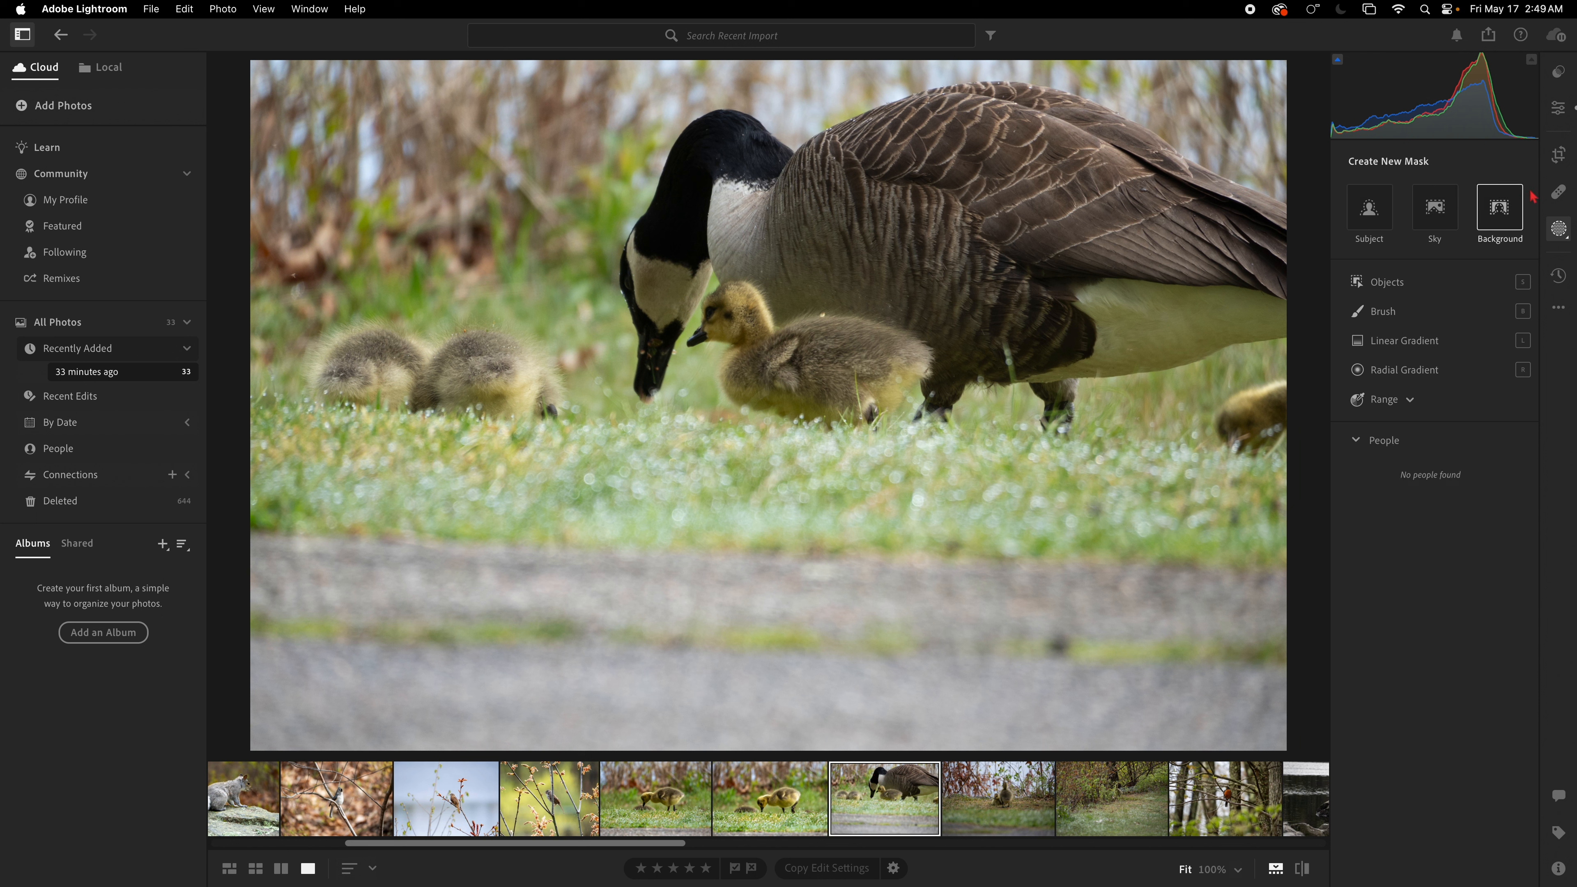
click(1559, 108)
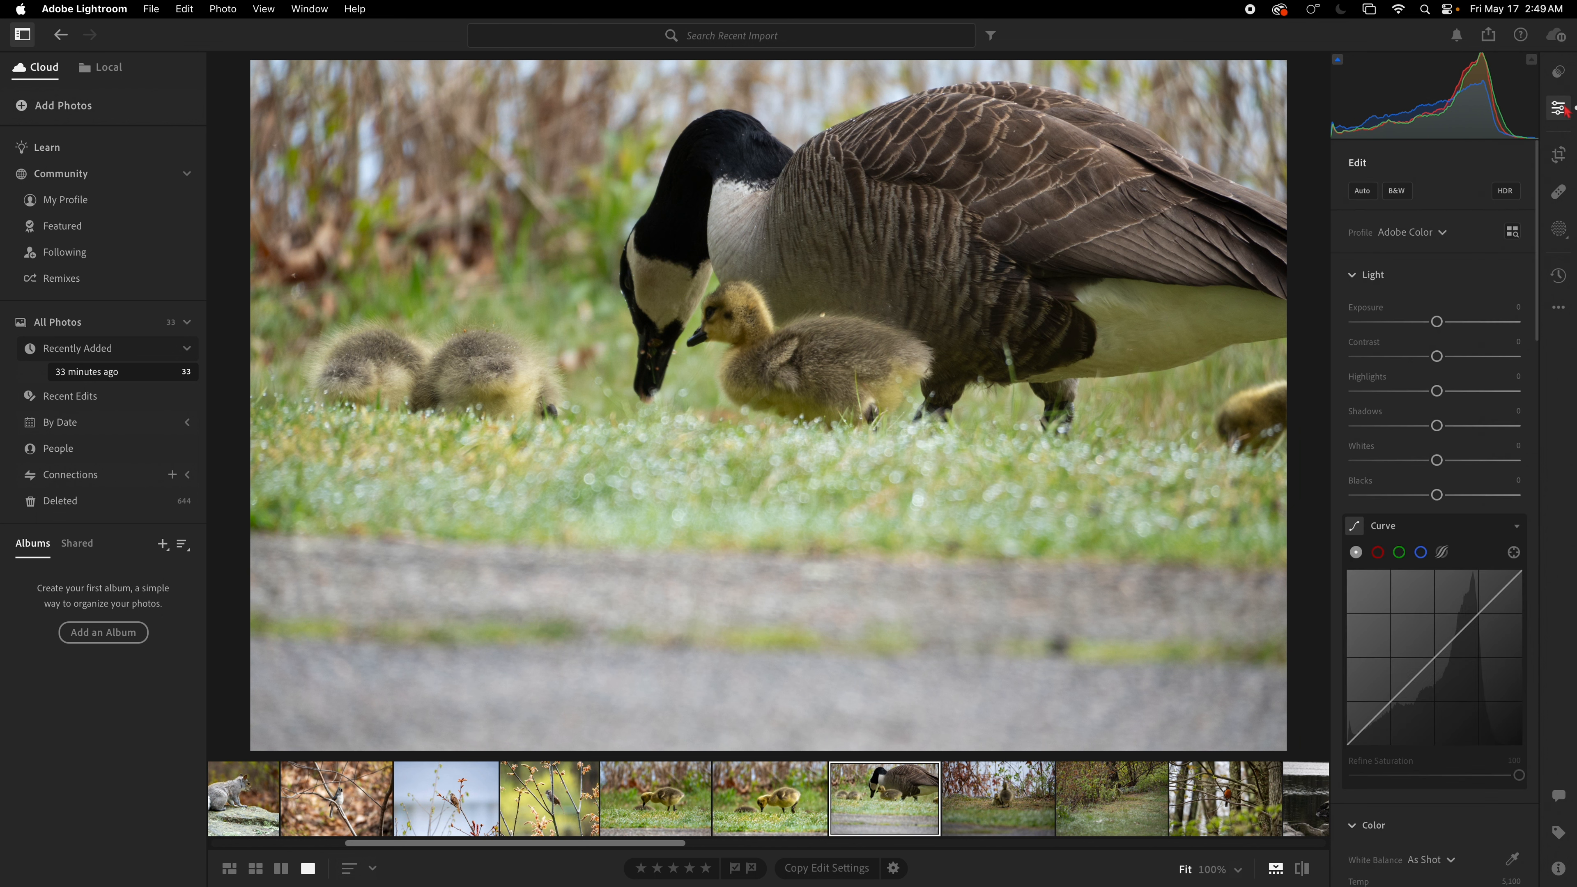
click(1363, 192)
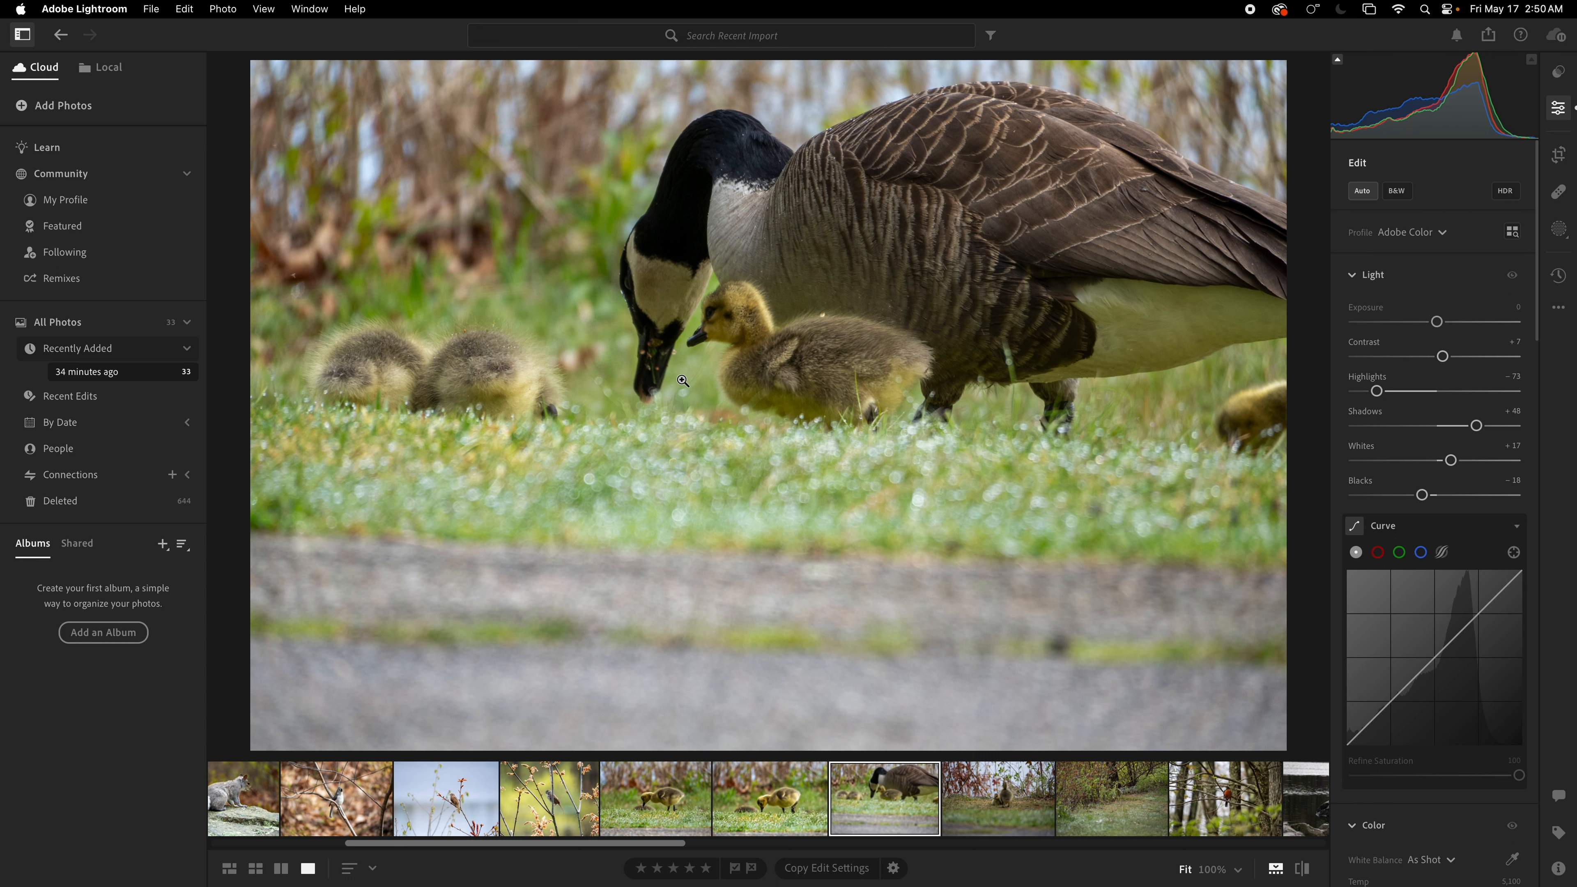
click(659, 359)
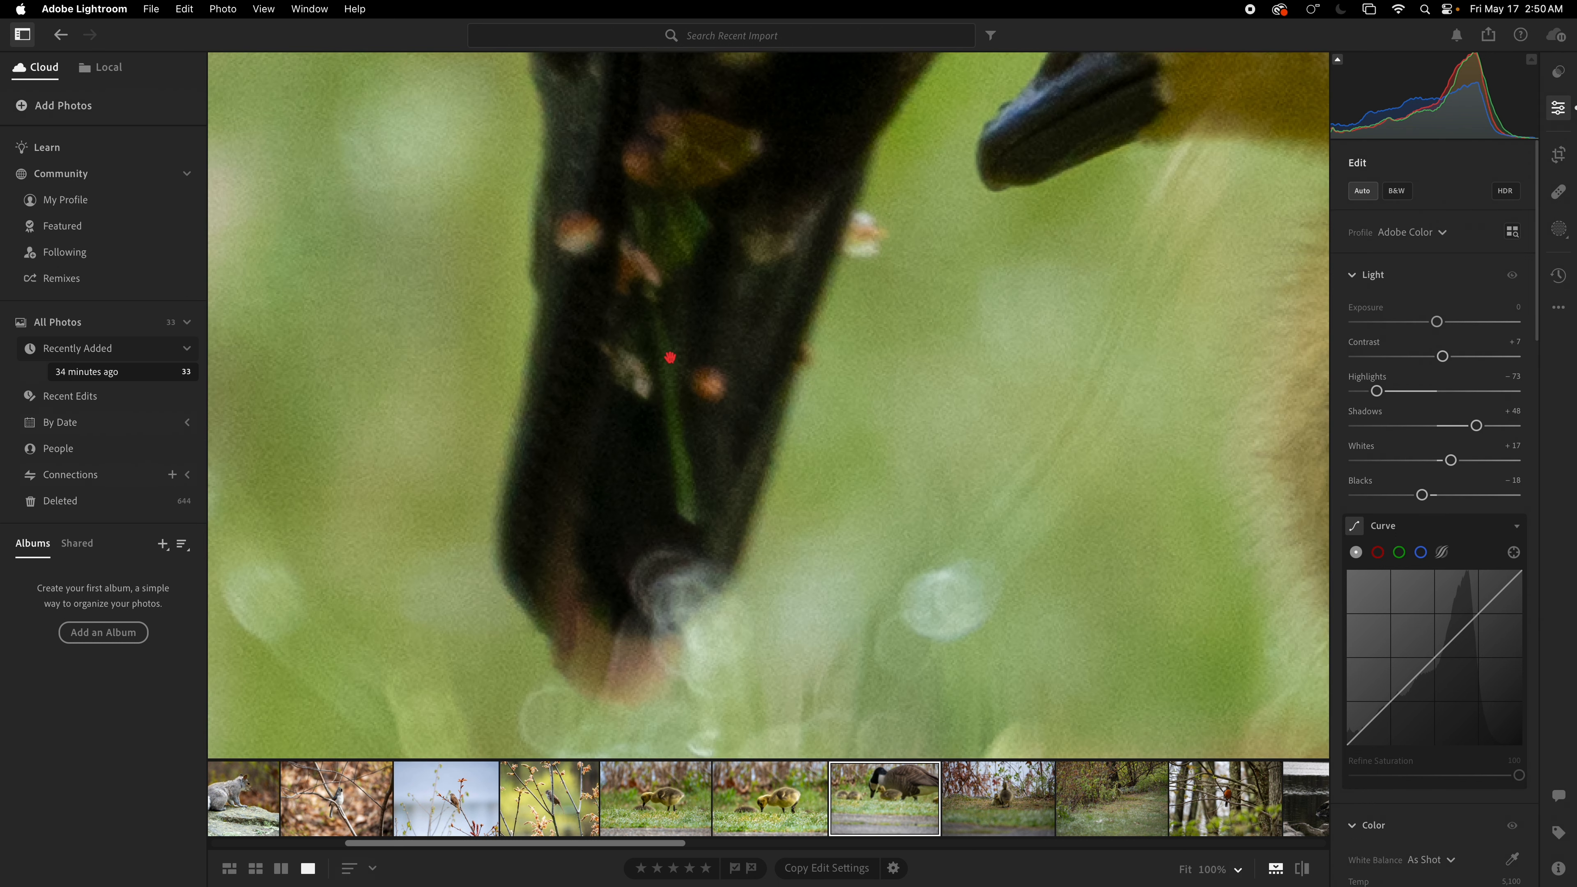
click(669, 350)
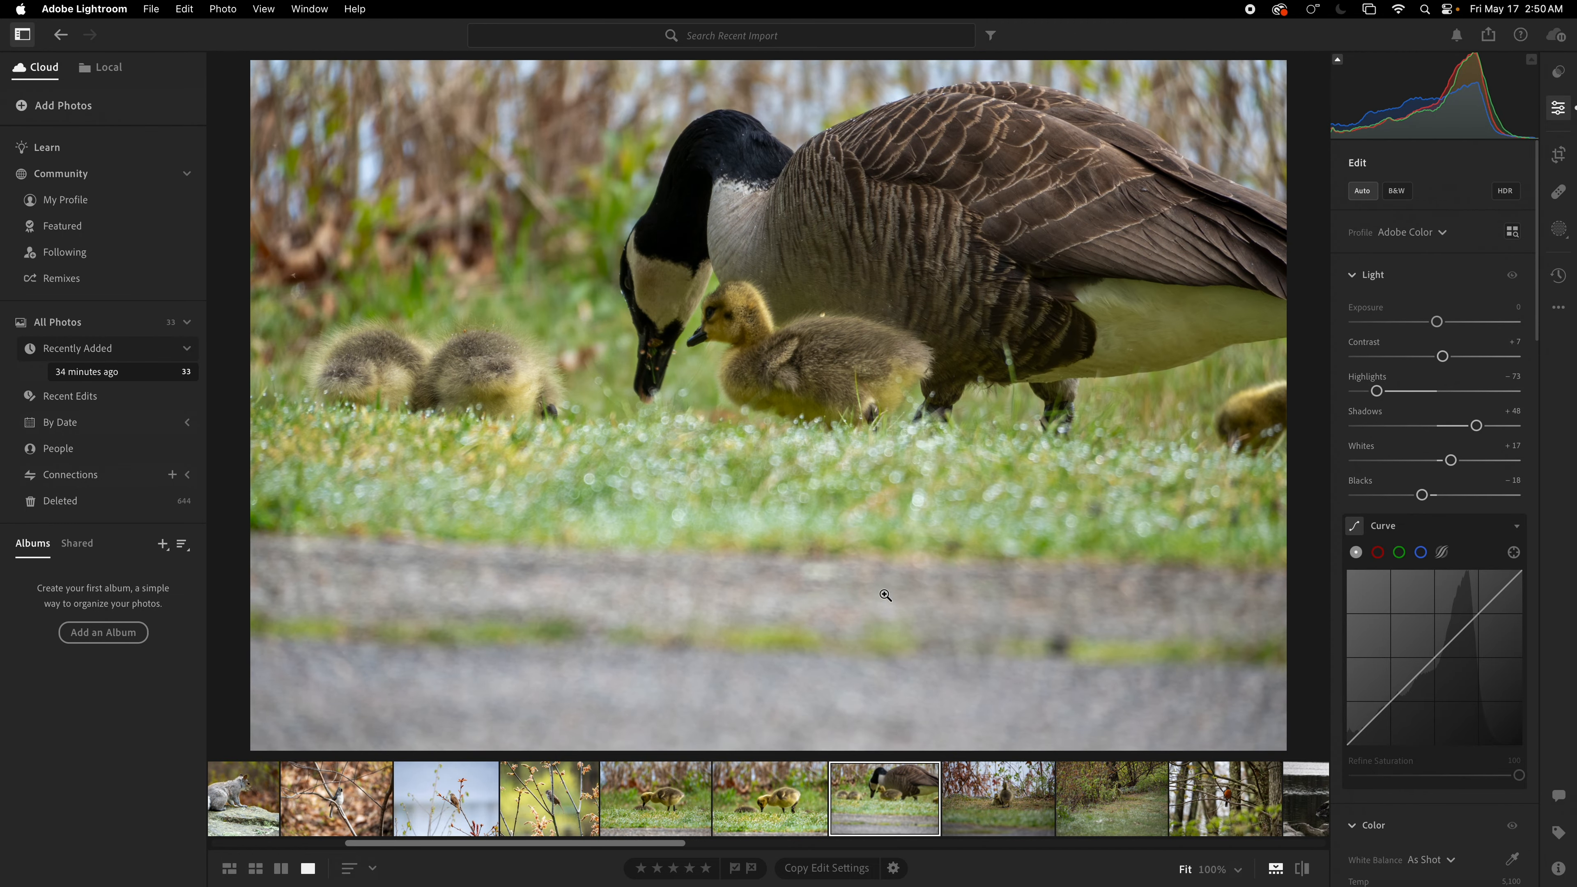
Step: Open the photo of two goslings, apply Auto tone and raise Exposure to +0.32
click(997, 804)
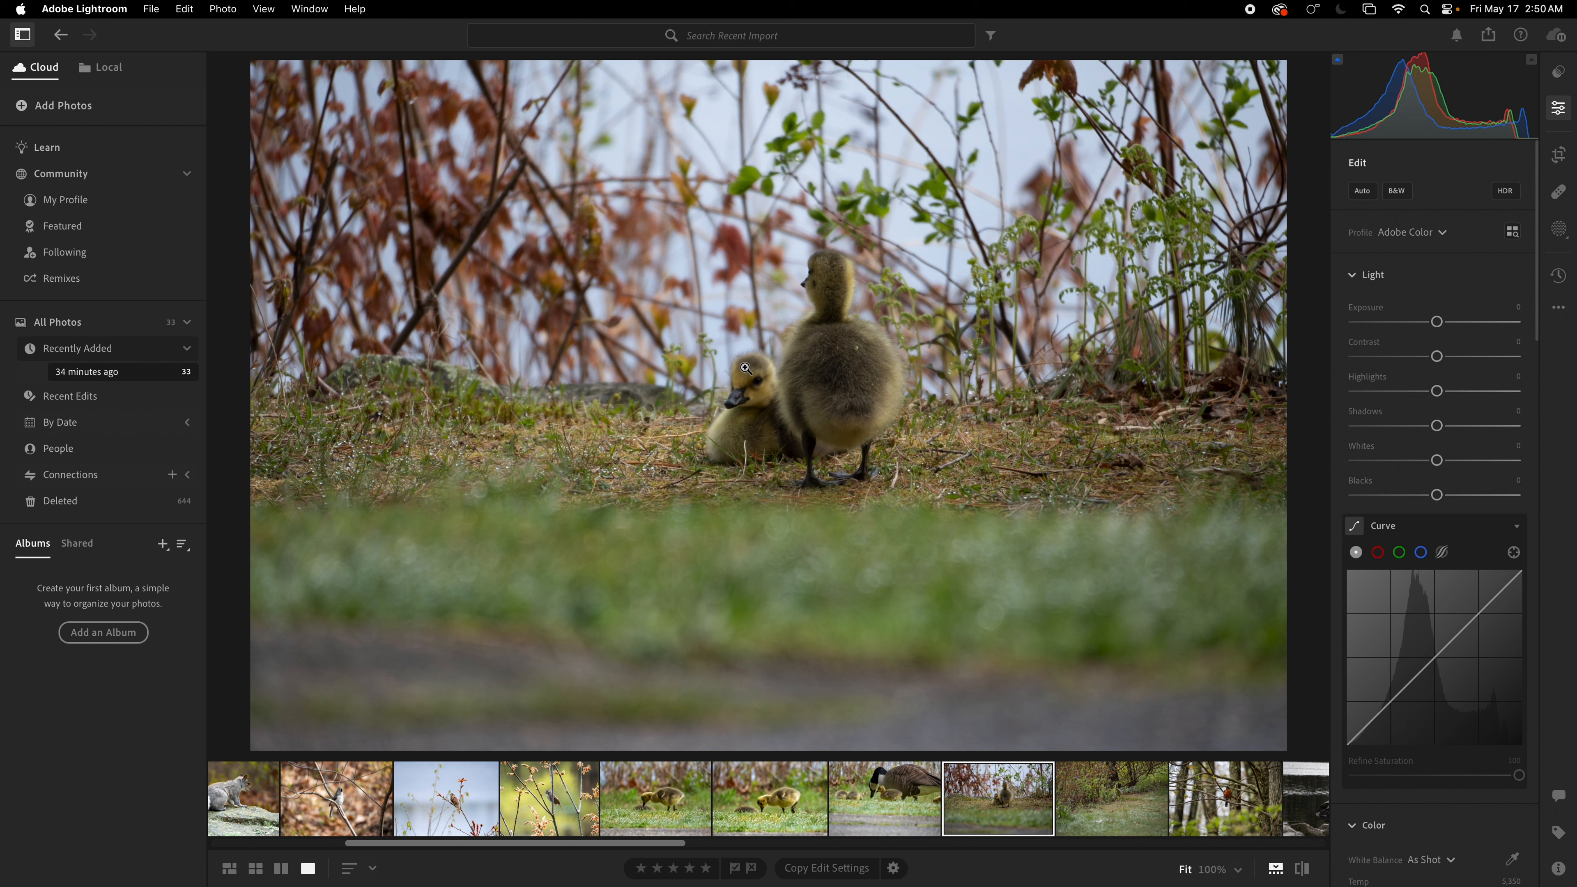
click(1362, 191)
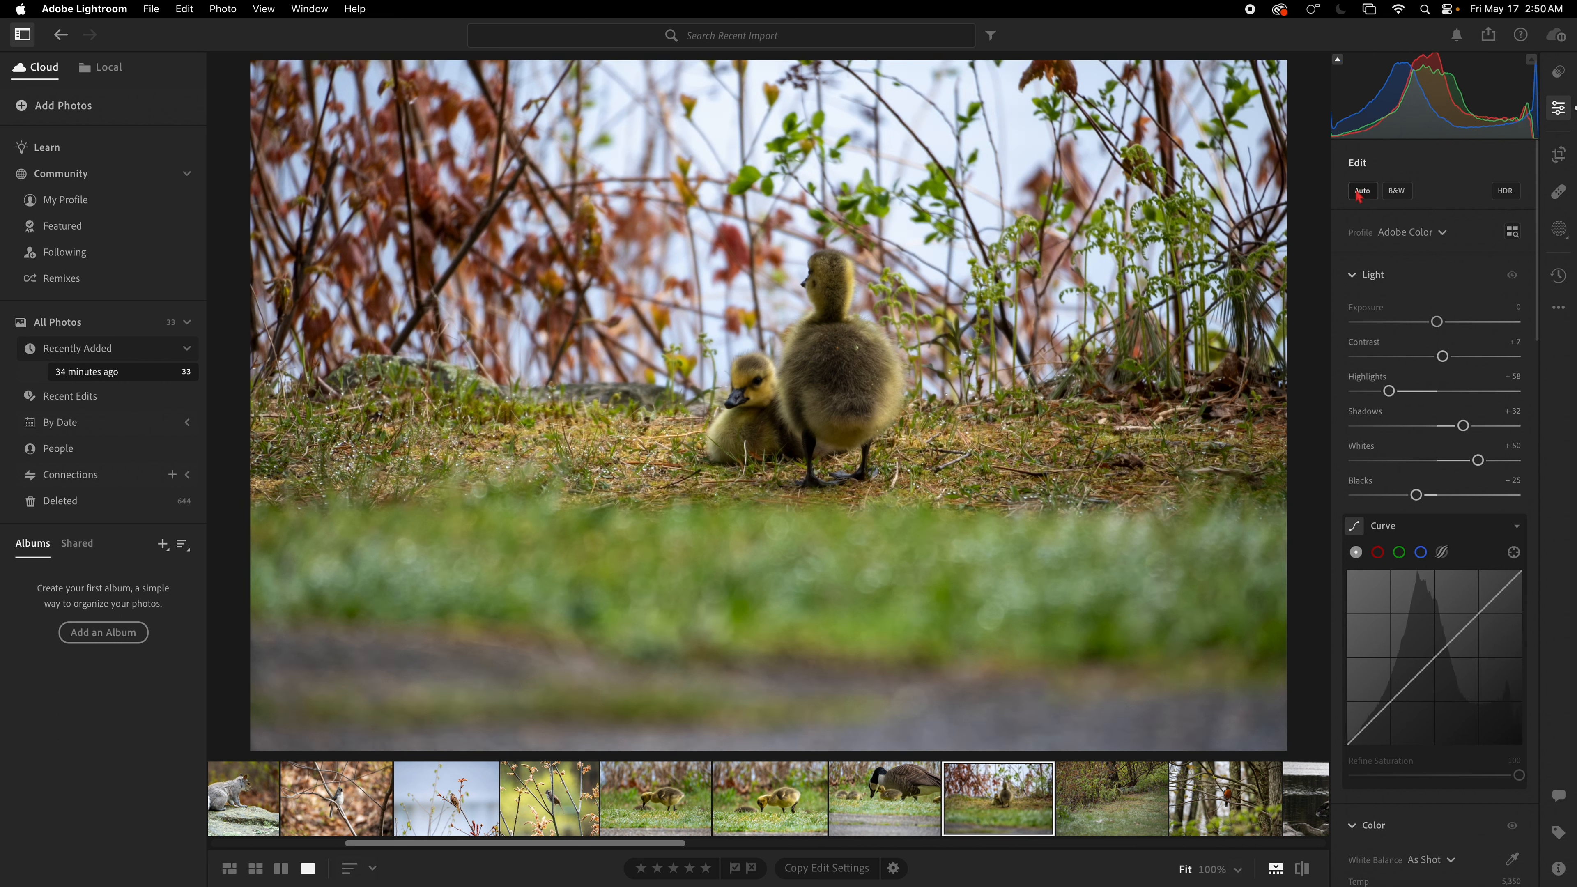
drag(1439, 323, 1445, 323)
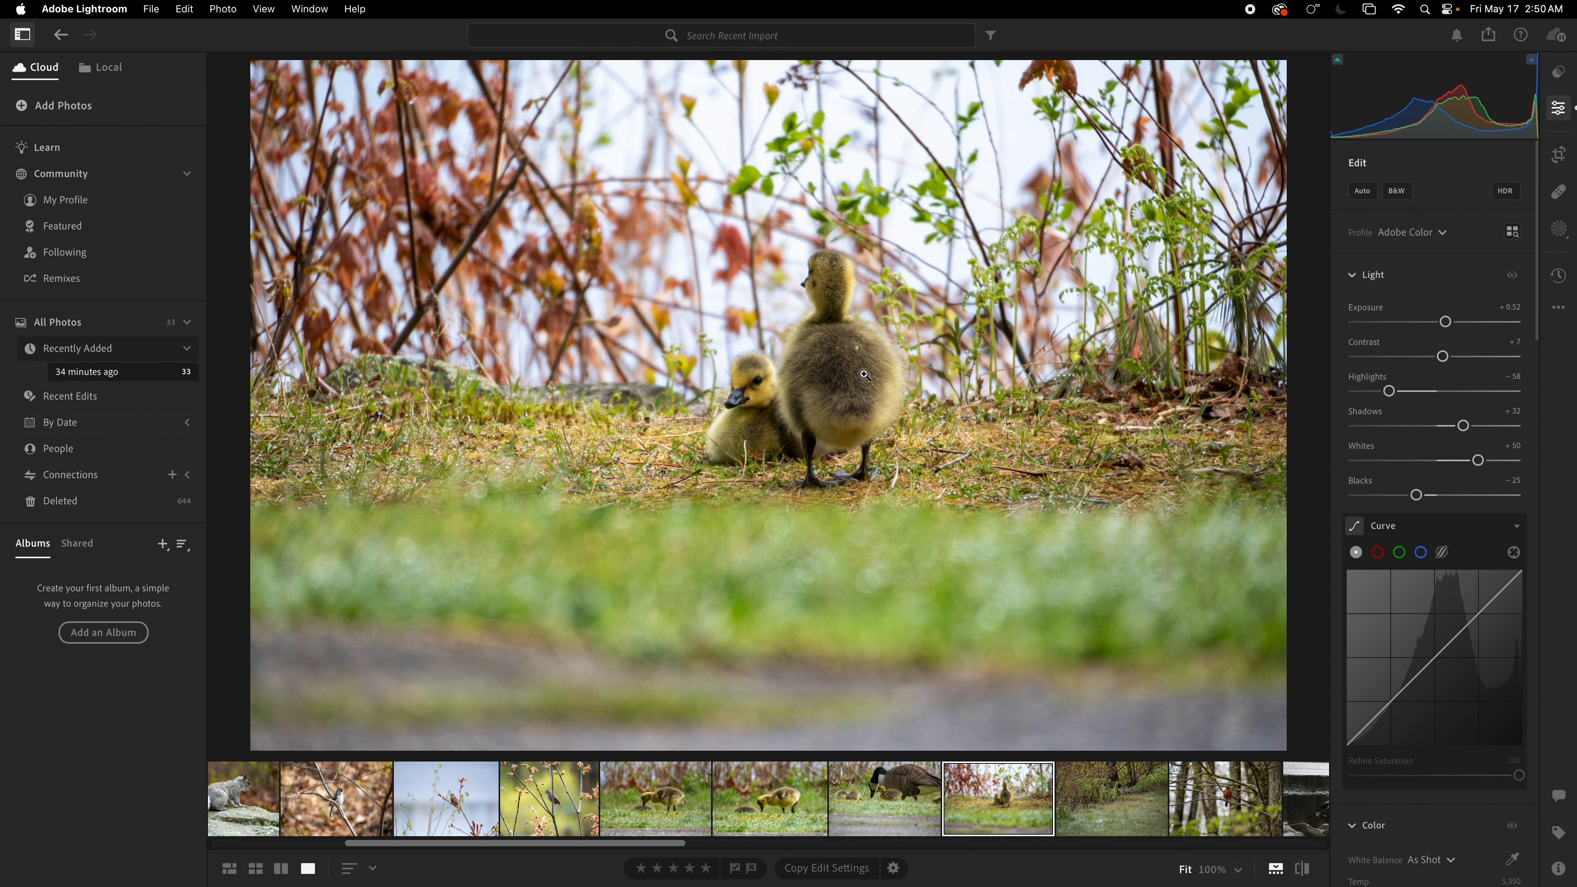
Step: Open the gosling-in-the-bushes photo, zoom in to inspect the gosling, and apply Auto tone
click(1118, 802)
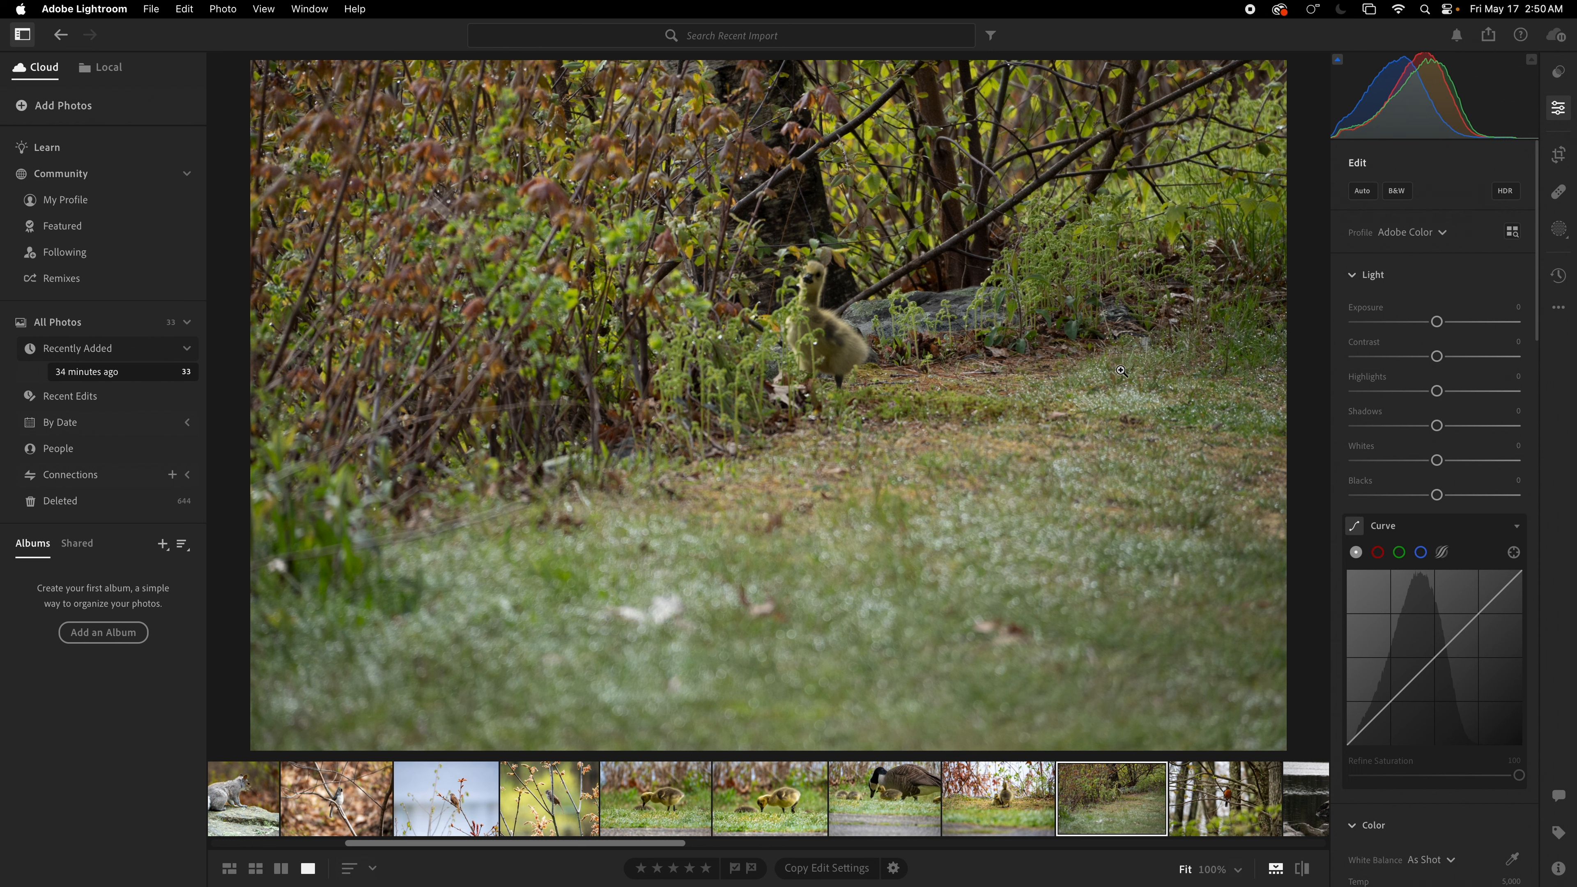
click(794, 286)
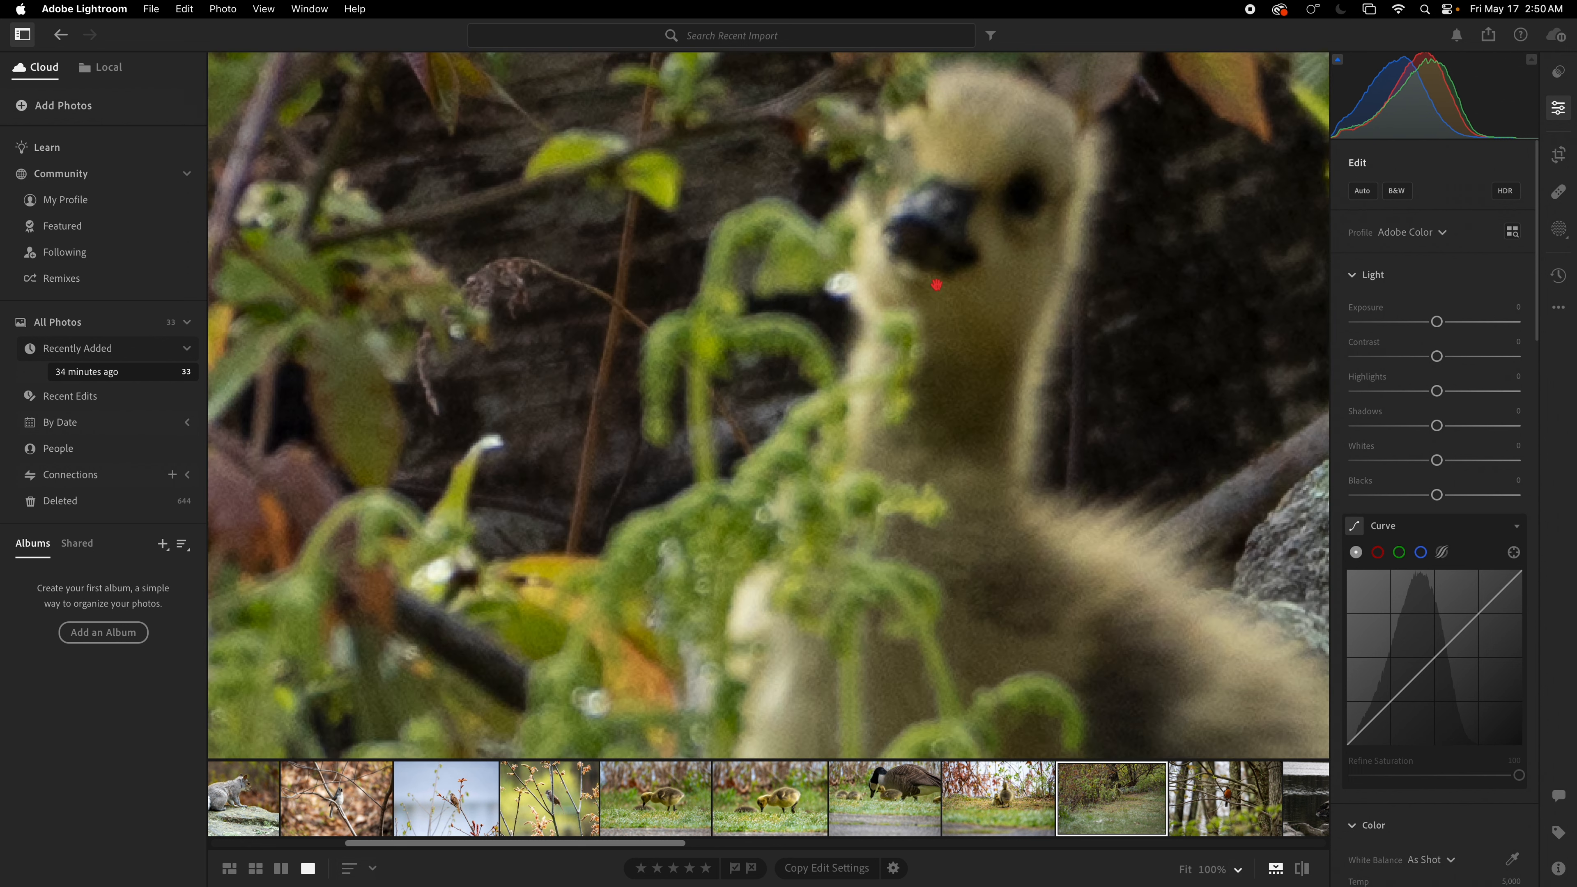
drag(939, 275, 872, 359)
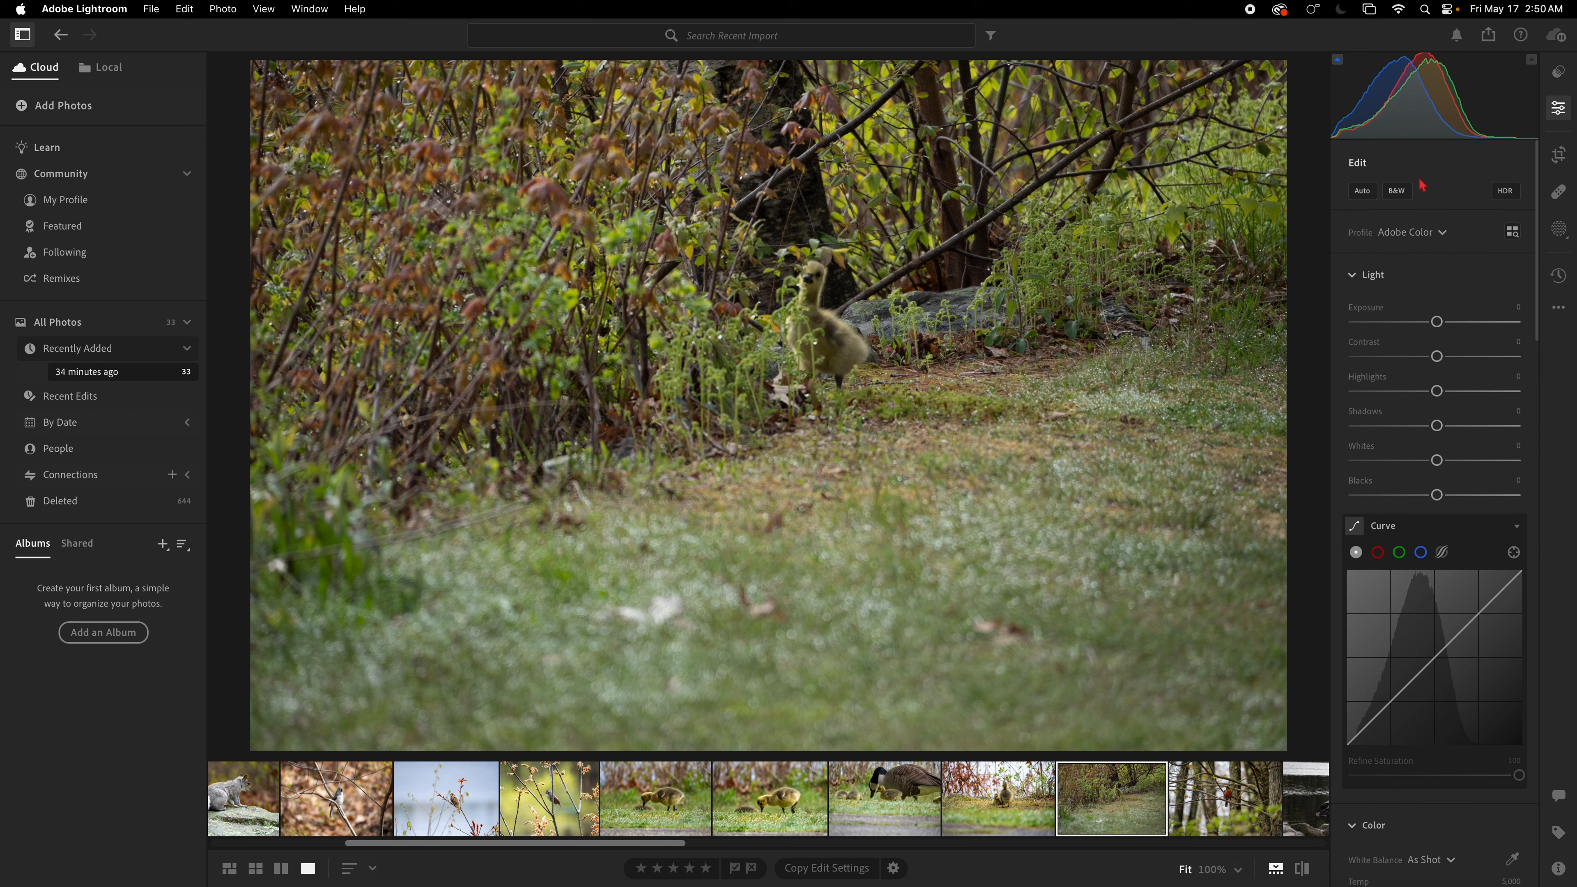
click(1361, 191)
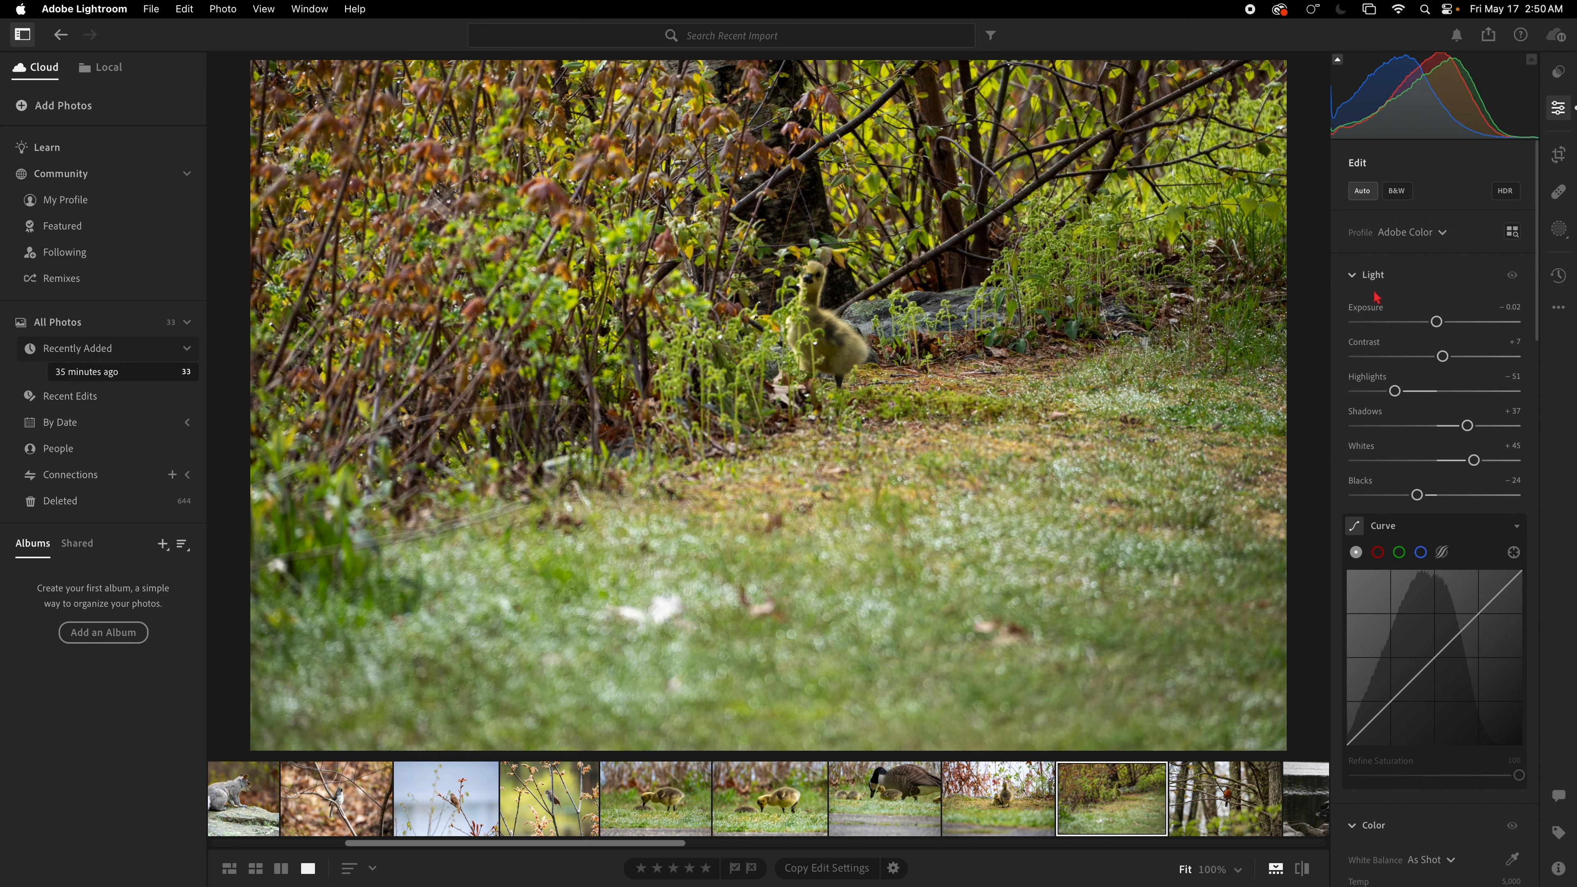
Step: Crop the photo tighter around the gosling in the bushes and raise Exposure to +0.37
click(1559, 868)
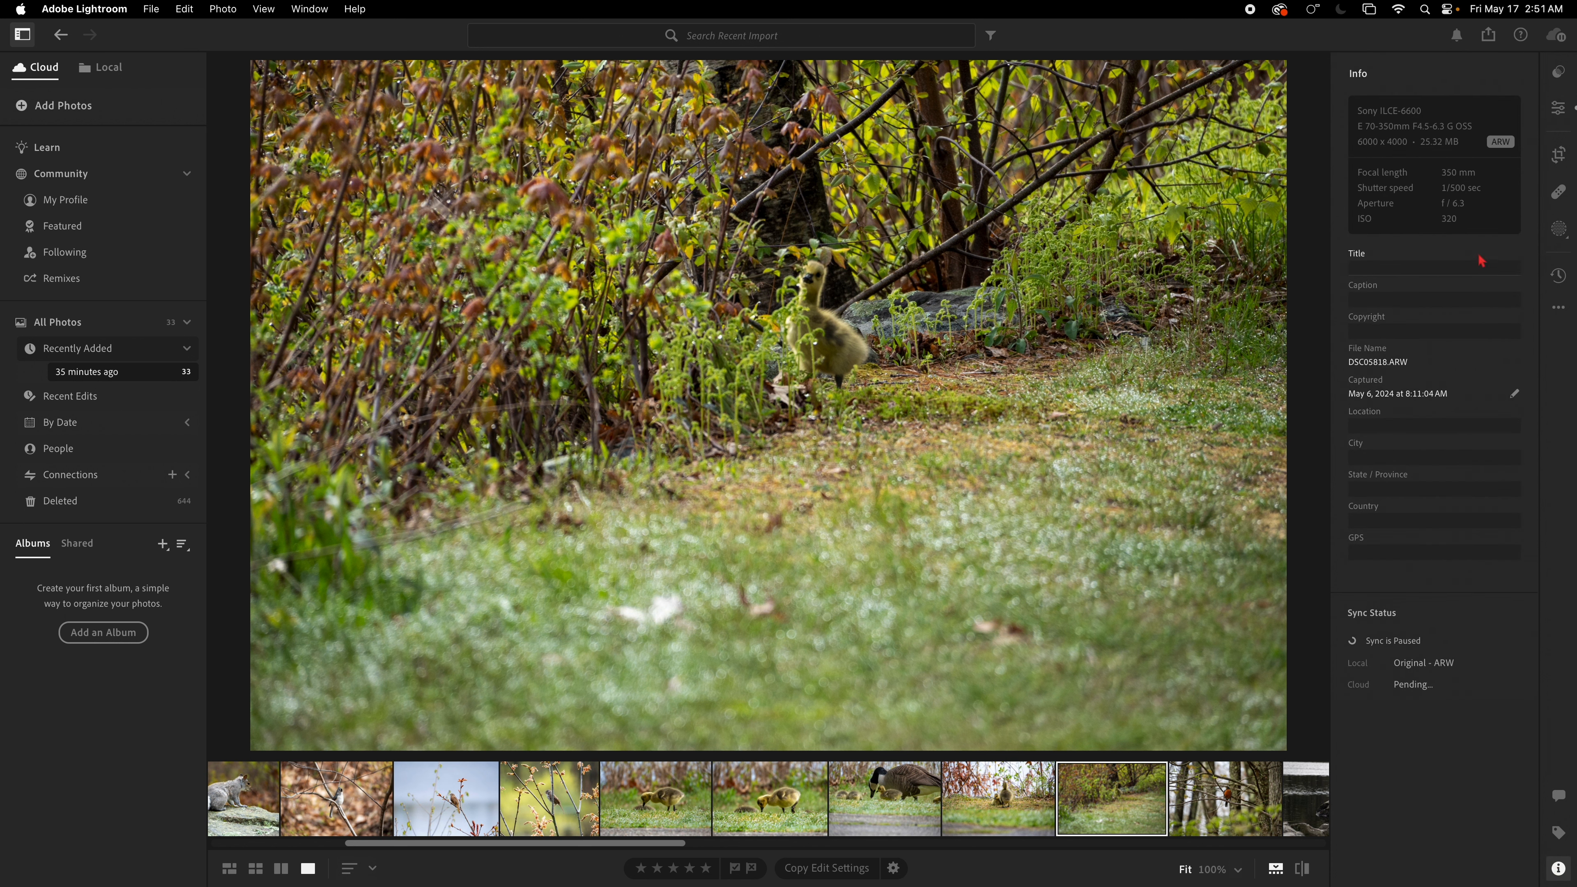
click(1559, 154)
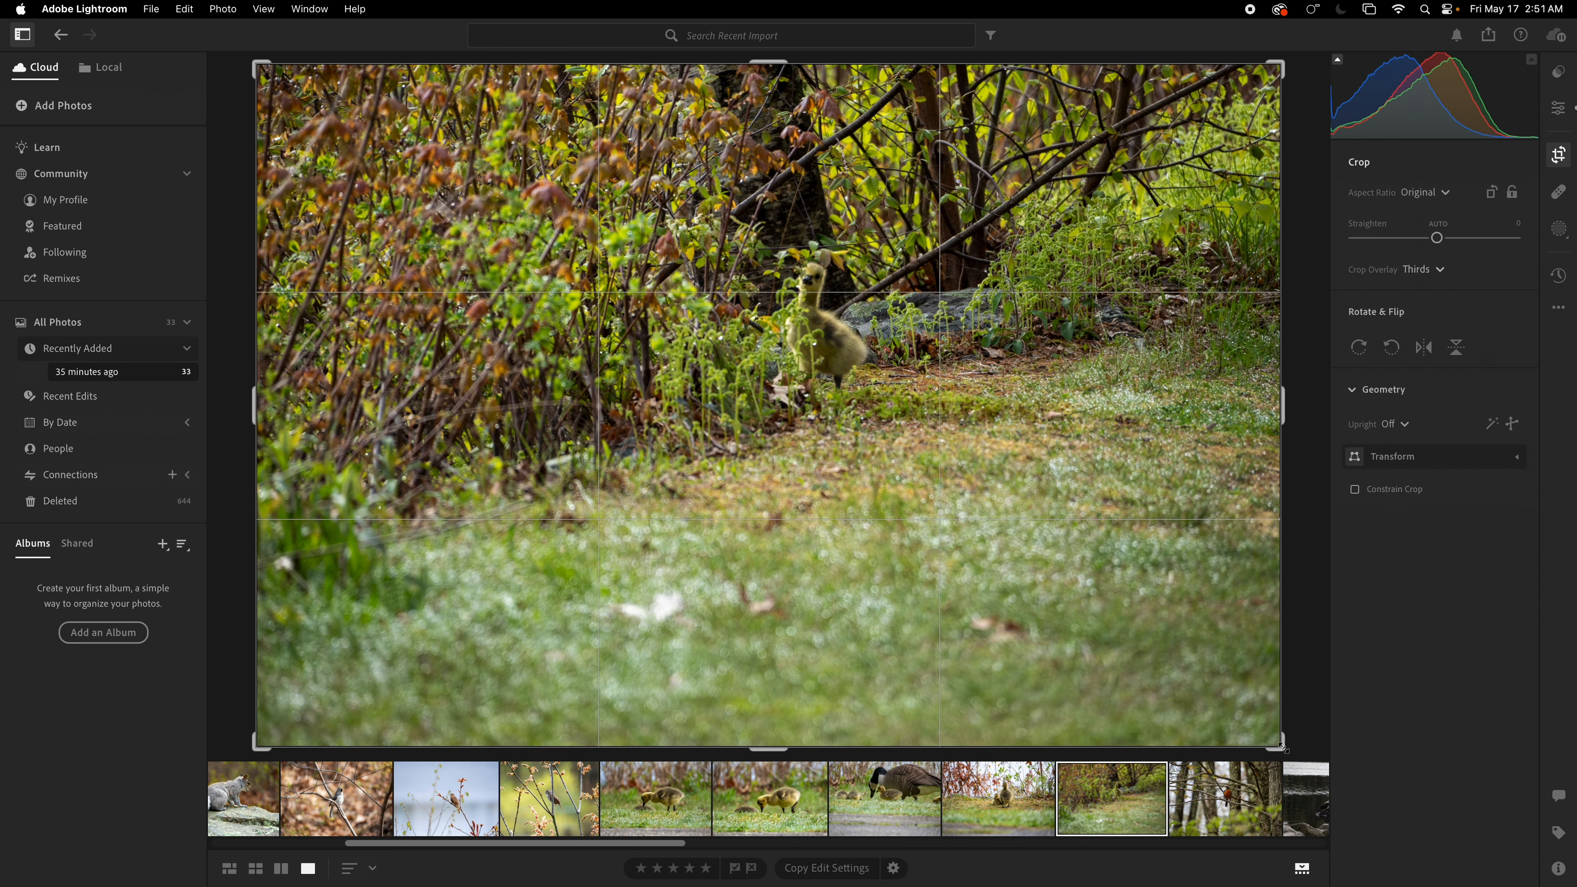
drag(1281, 746, 1096, 655)
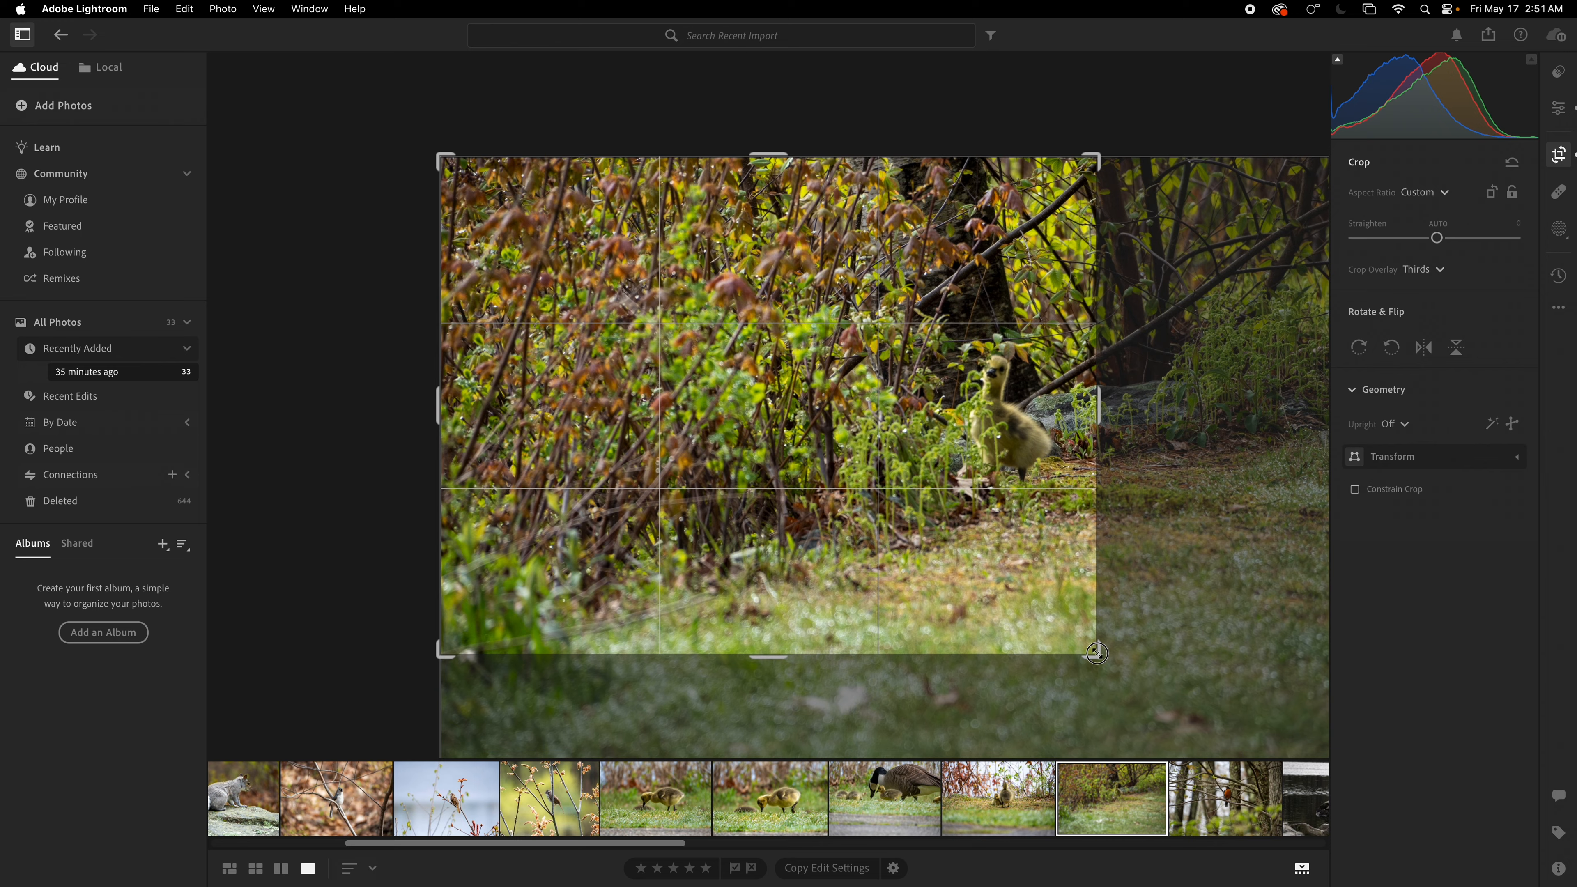
drag(899, 531, 708, 512)
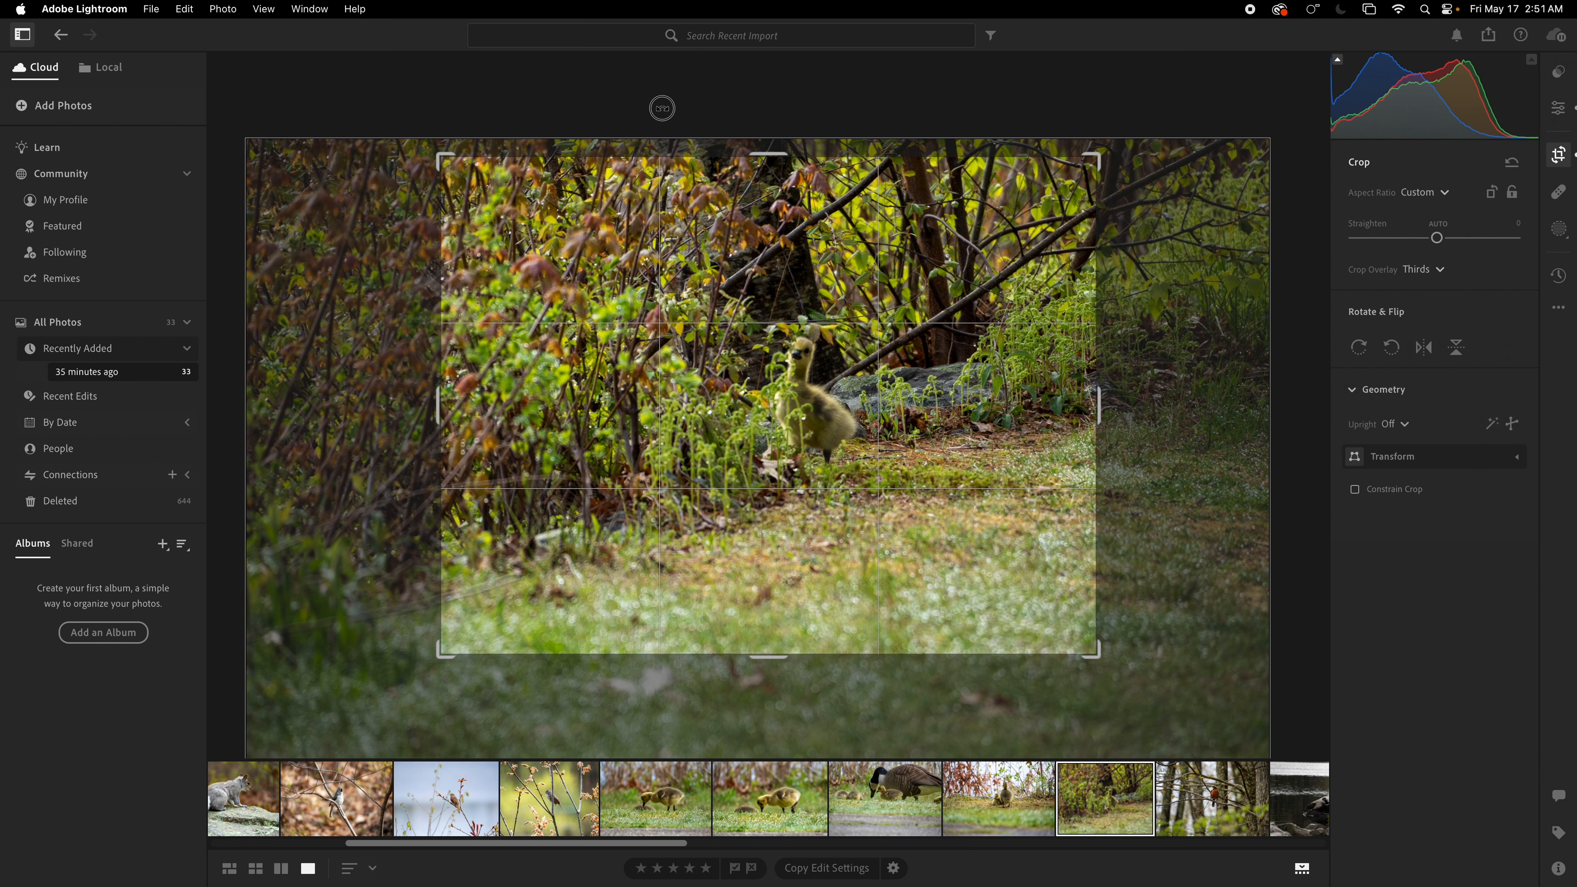
key(Return)
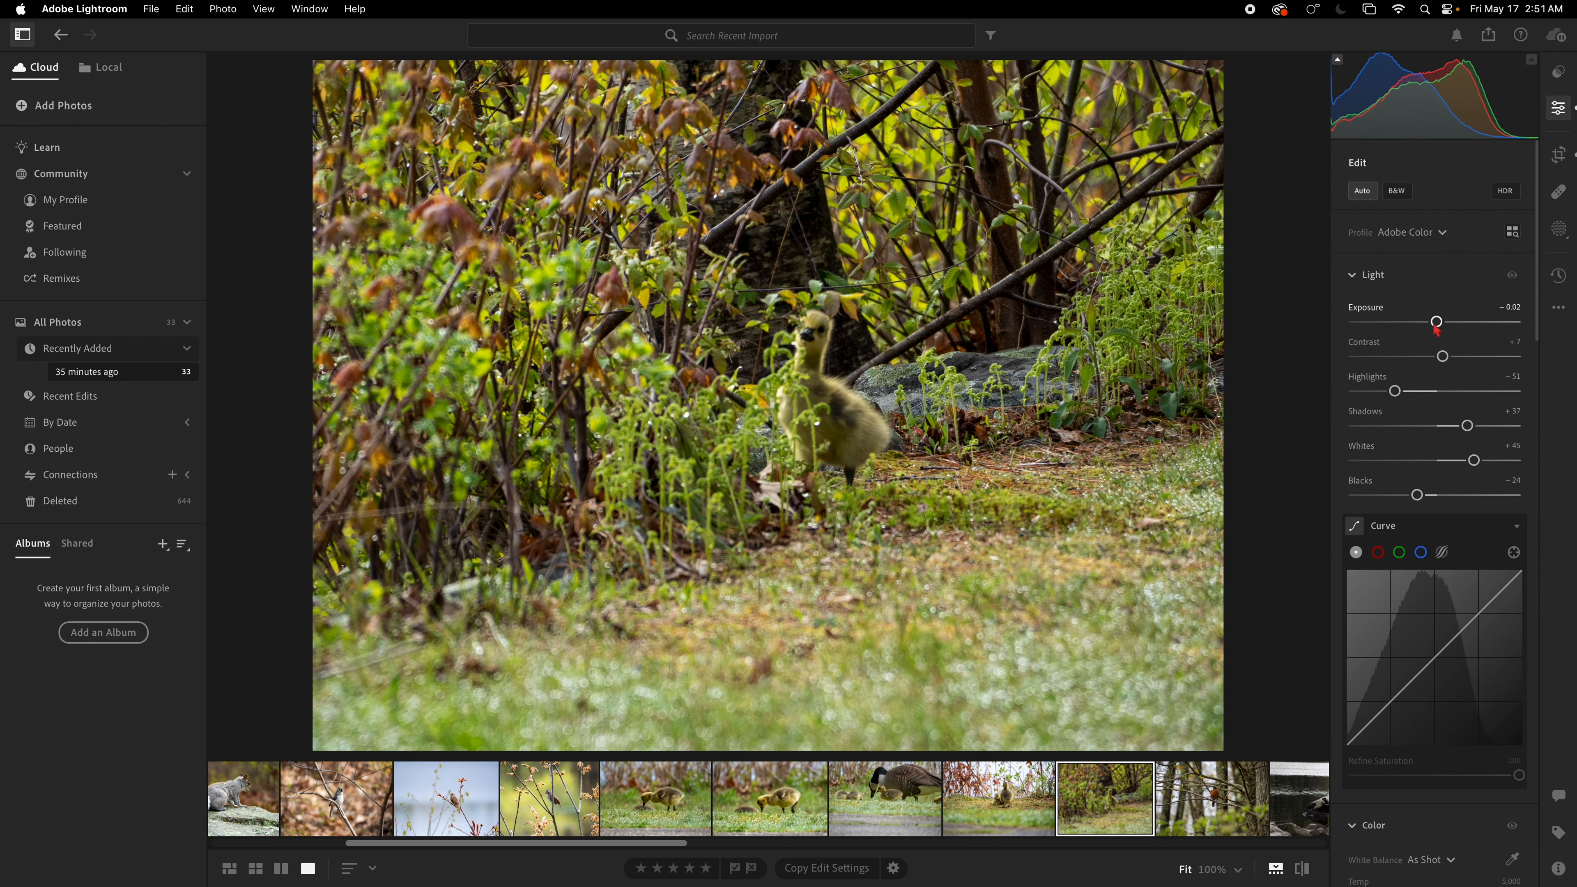
drag(1437, 322, 1455, 358)
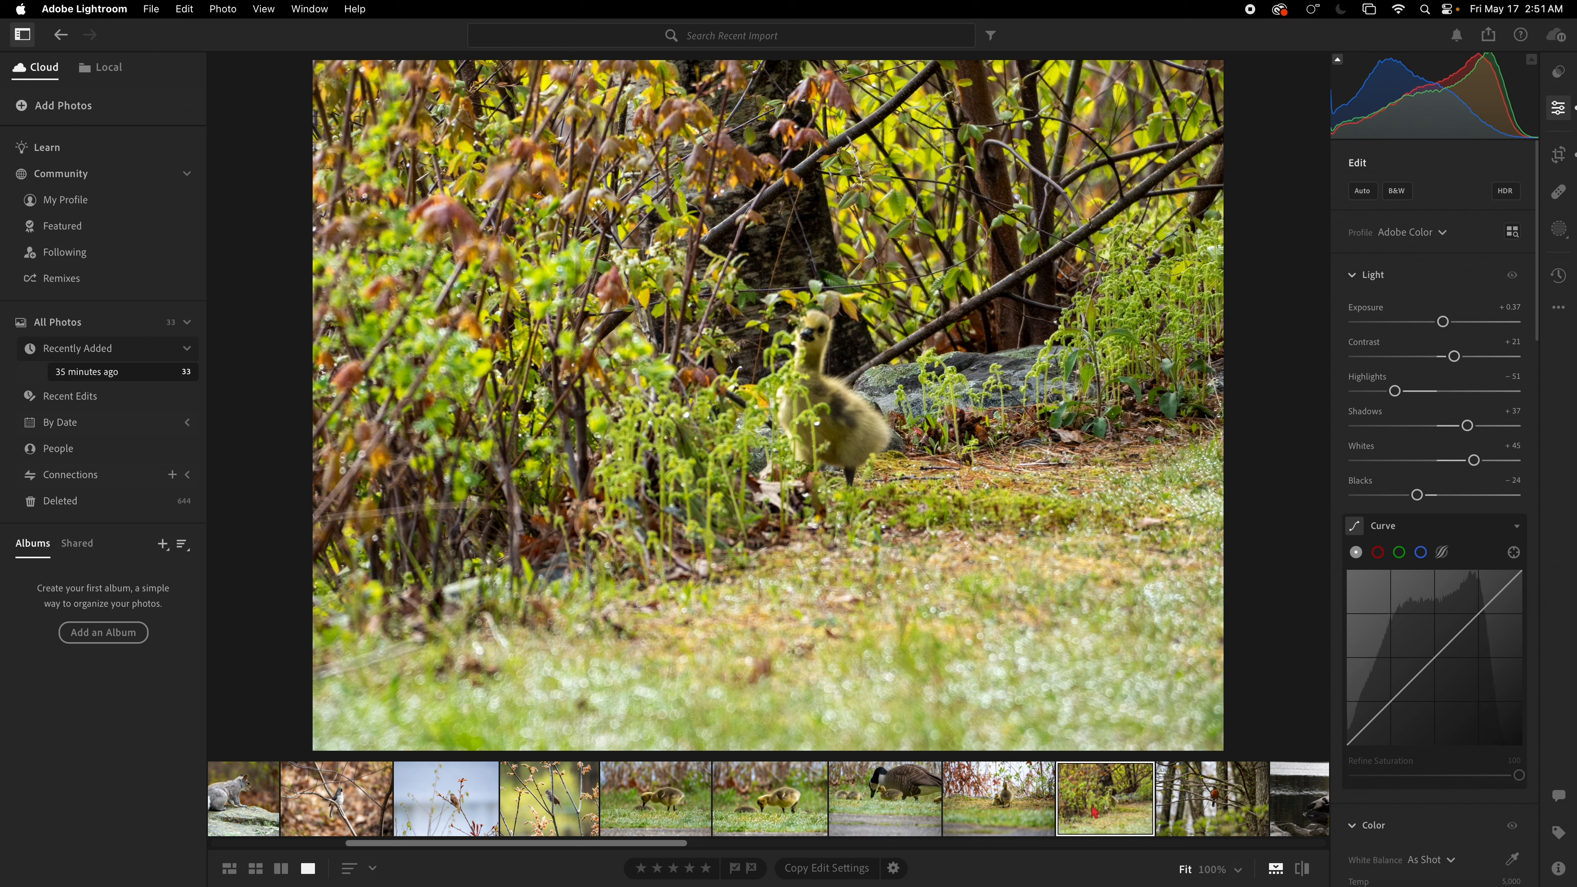